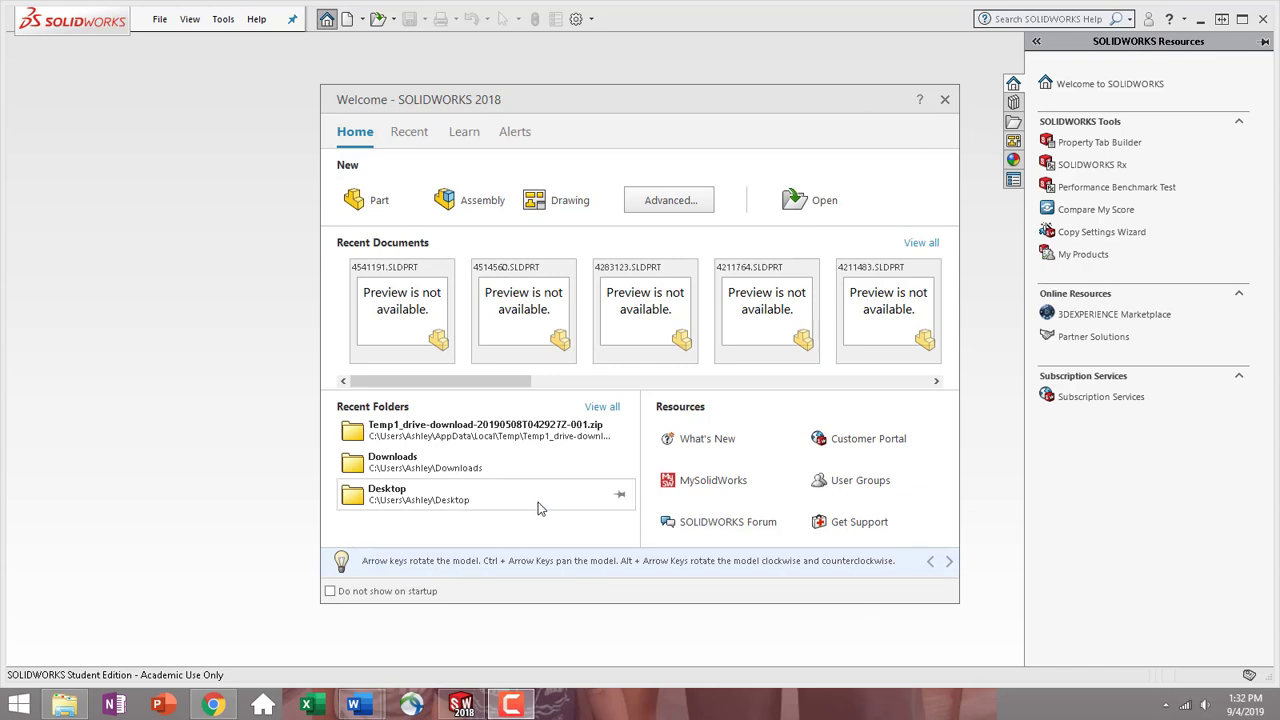
# Create a new part document and open the SOLIDWORKS Tutorials.
pyautogui.click(369, 202)
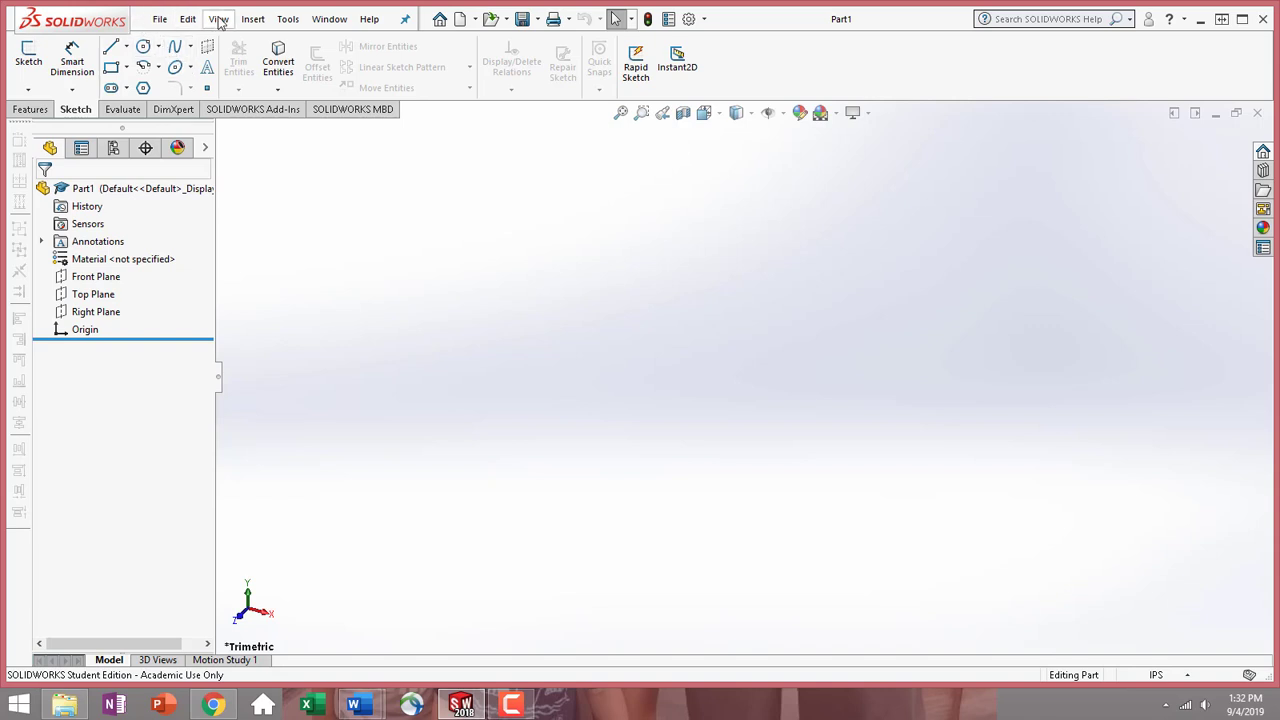
pyautogui.click(366, 19)
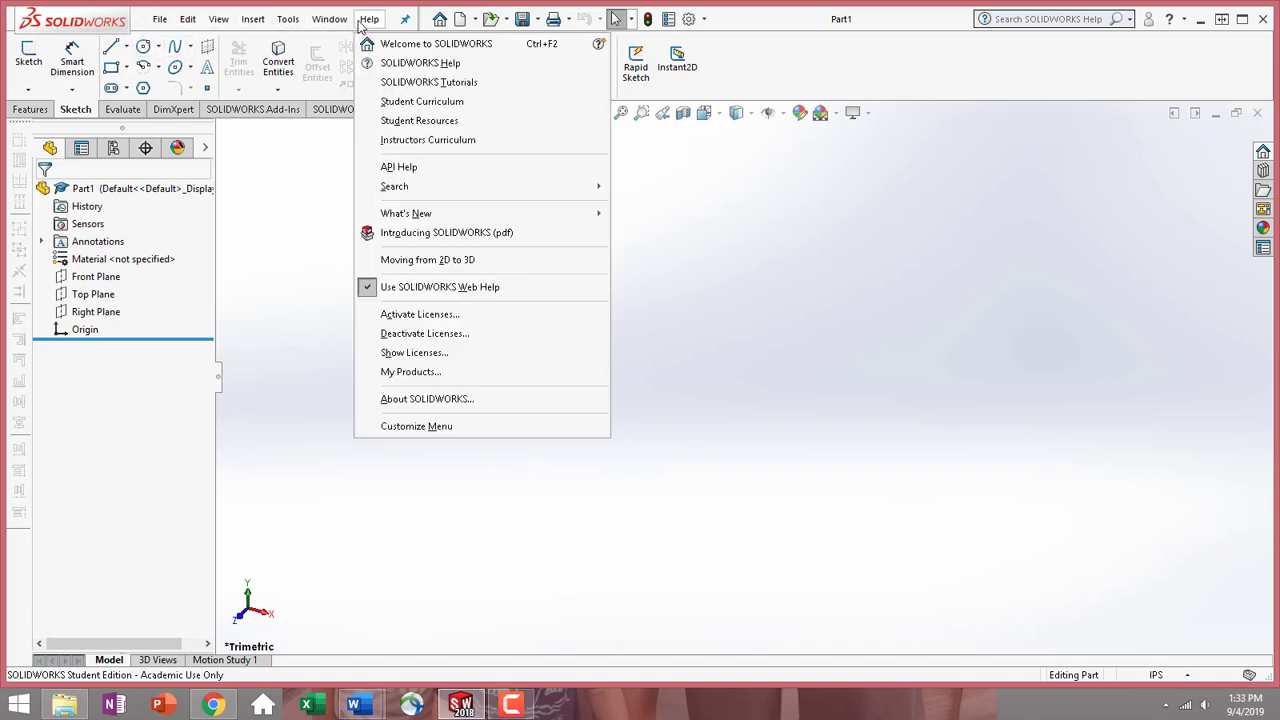
pyautogui.click(397, 86)
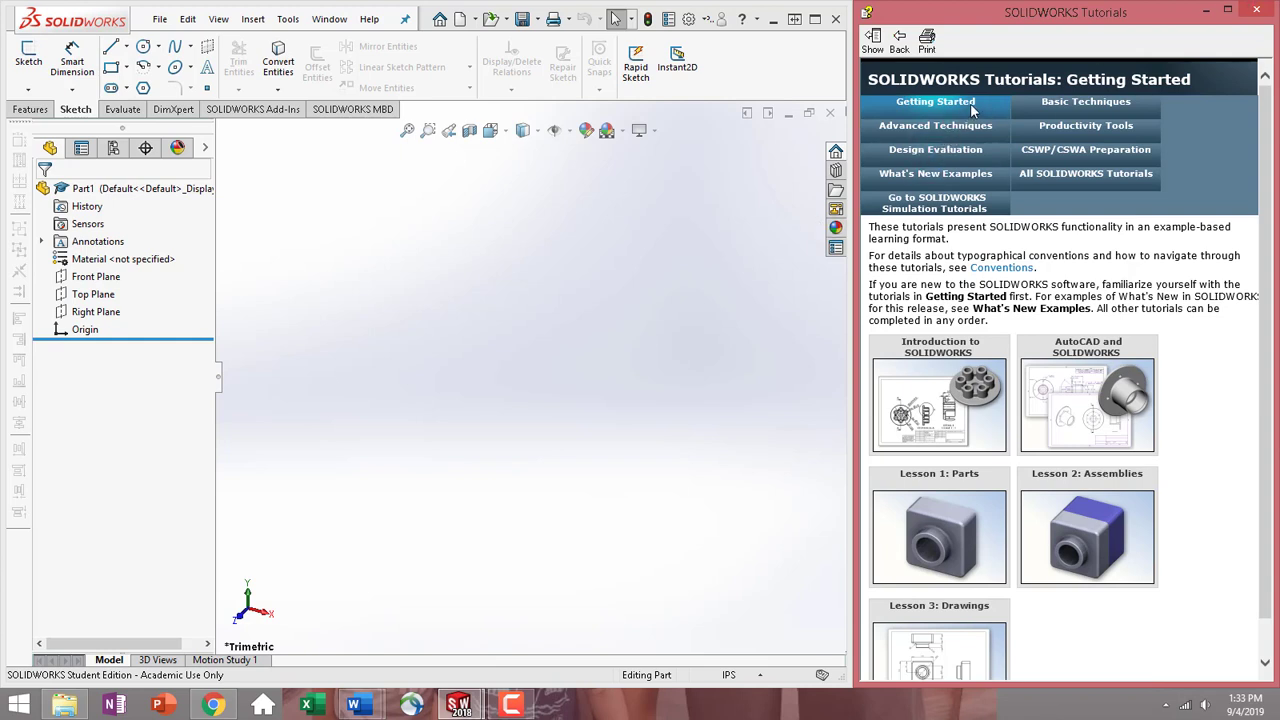
# Open the Lesson 1: Parts tutorial and advance to the Creating and Saving a Part Document topic.
pyautogui.moveTo(985, 531)
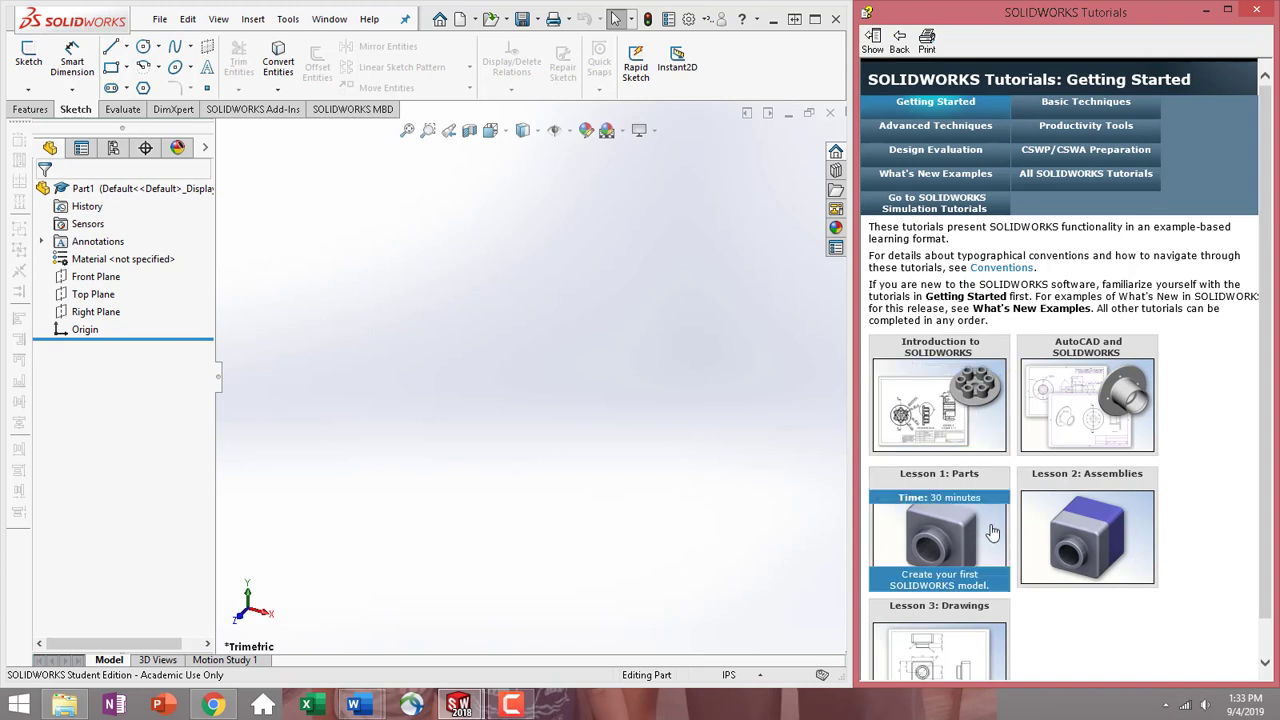
pyautogui.moveTo(990, 445)
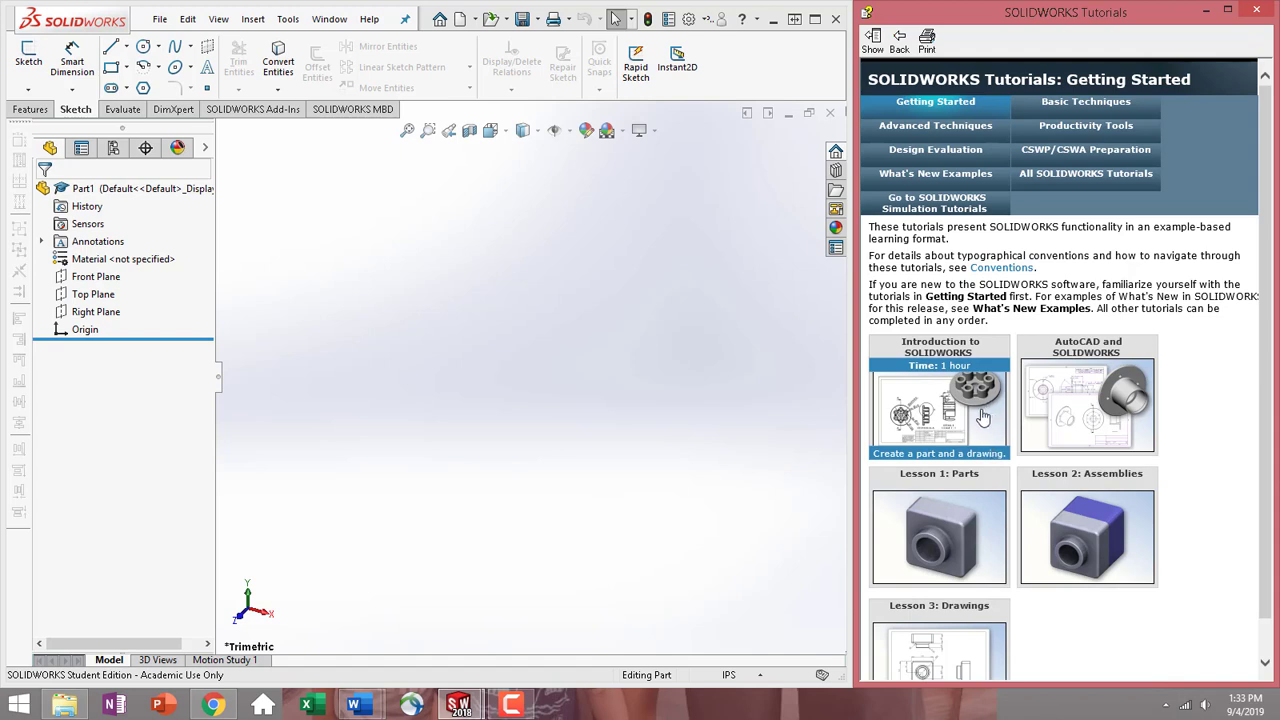
pyautogui.click(988, 523)
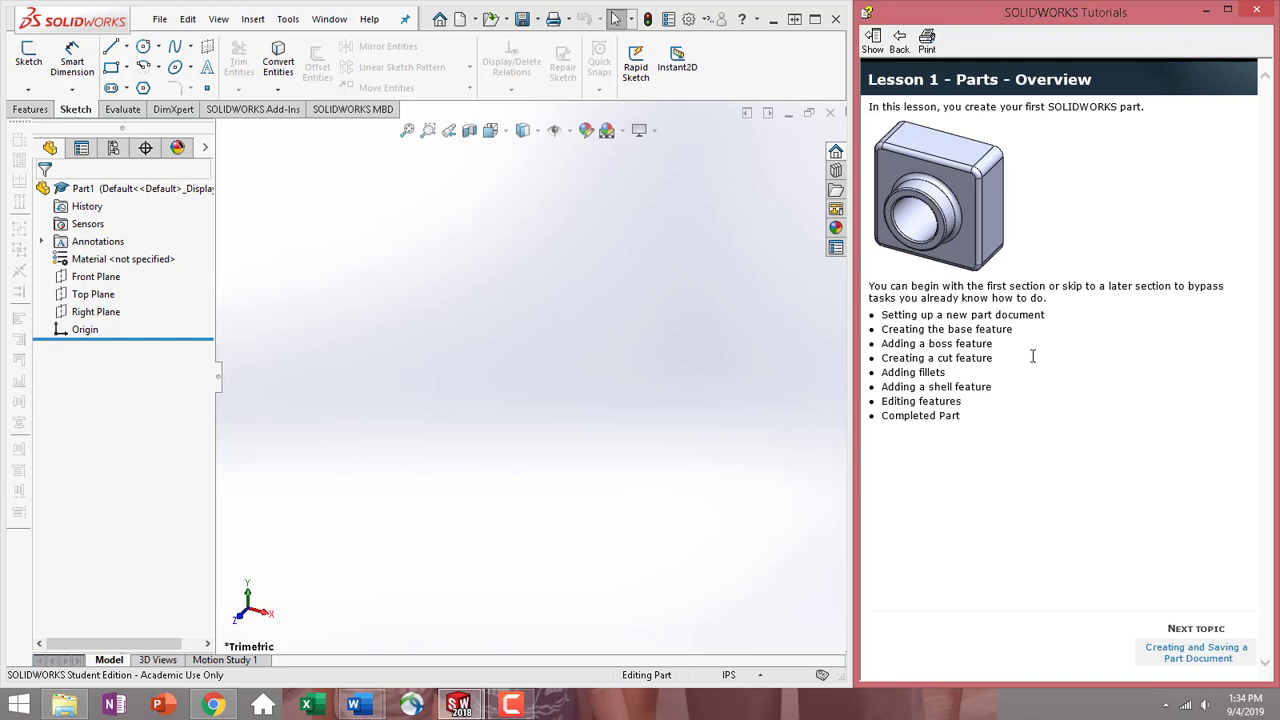
pyautogui.click(1204, 660)
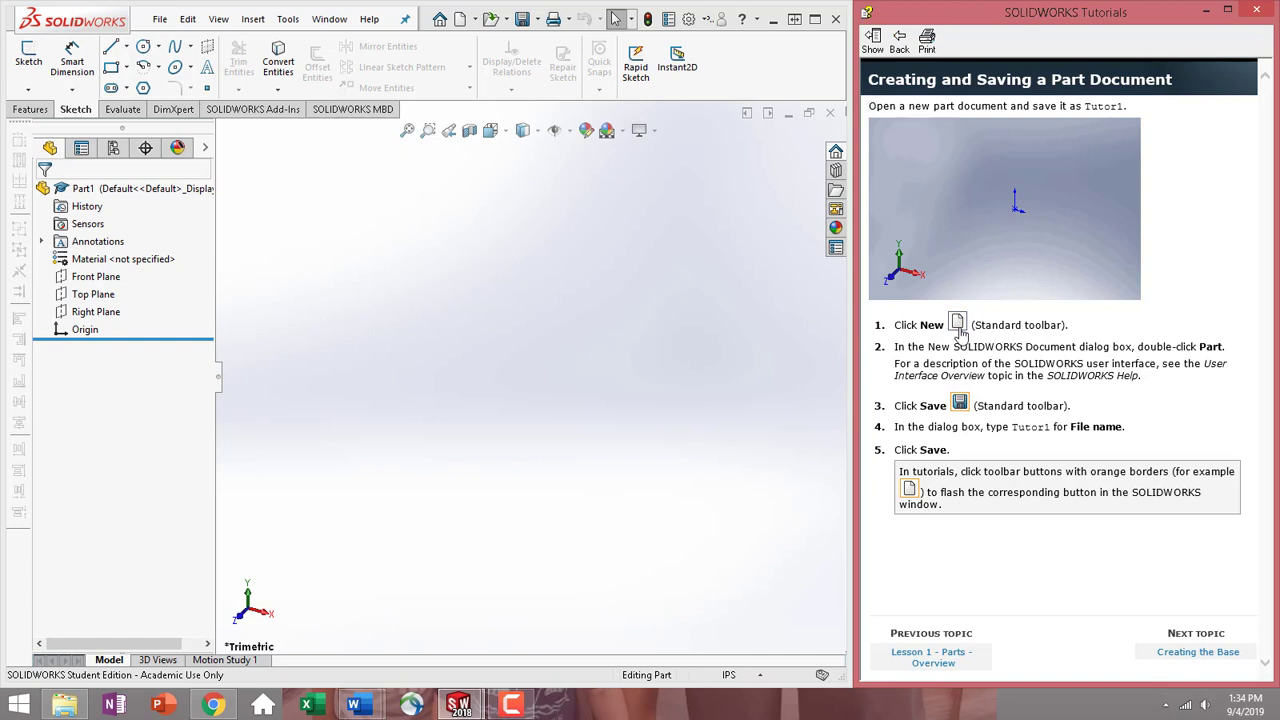
pyautogui.click(160, 20)
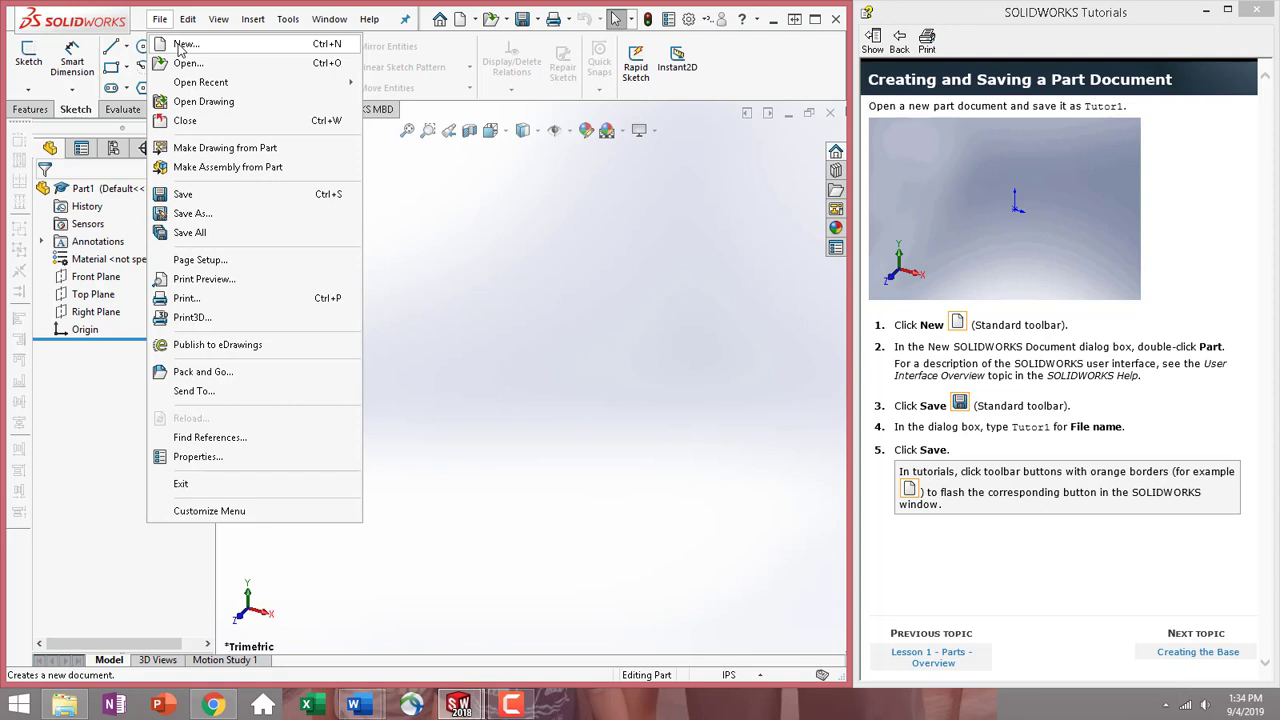
pyautogui.click(578, 362)
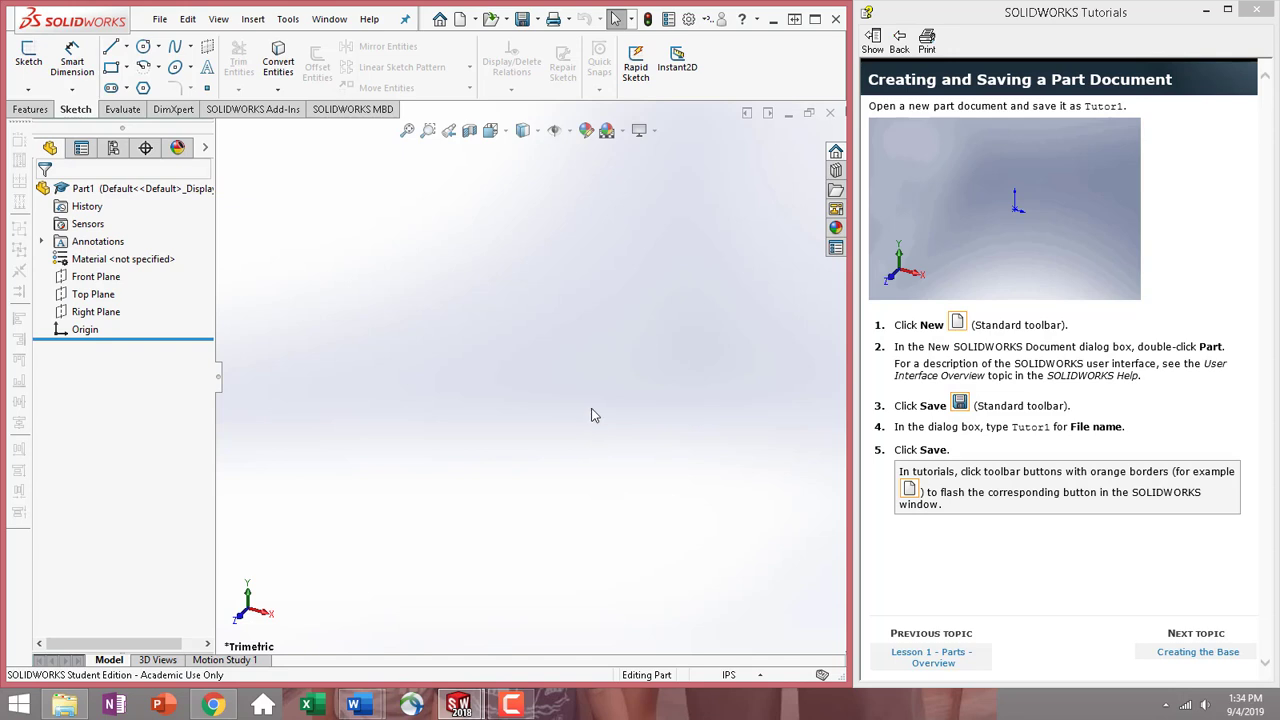
# Start saving the part under a new name in the Desktop folder Me105-Fall 2019, subfolder PP Videos wCommentary.
pyautogui.click(160, 20)
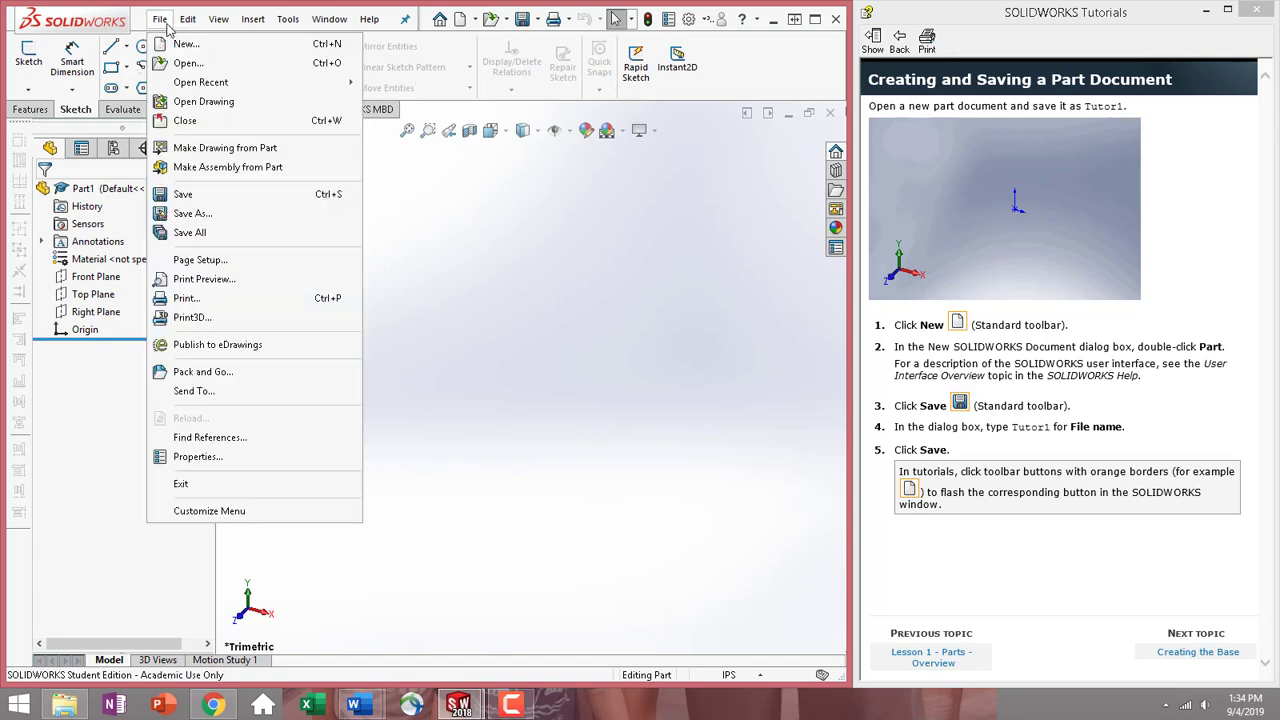
pyautogui.click(230, 216)
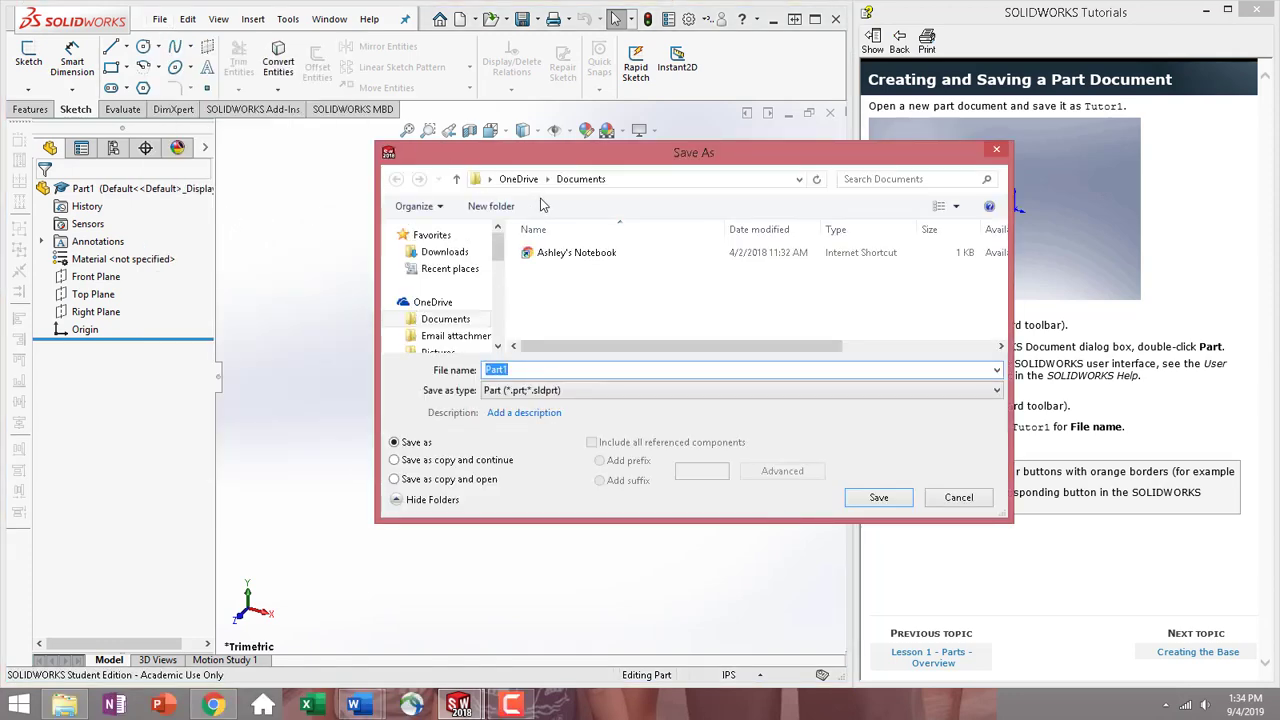
pyautogui.click(503, 277)
pyautogui.moveTo(503, 277); pyautogui.dragTo(500, 294)
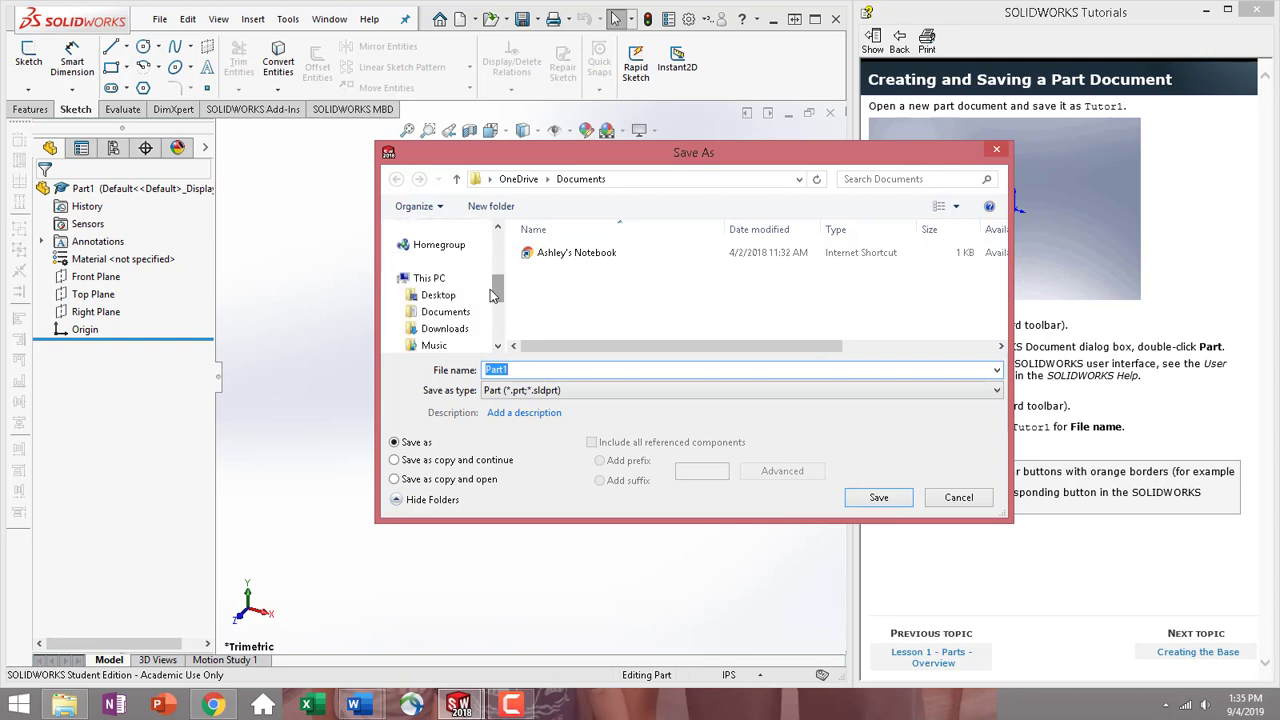
pyautogui.click(440, 295)
pyautogui.doubleClick(845, 275)
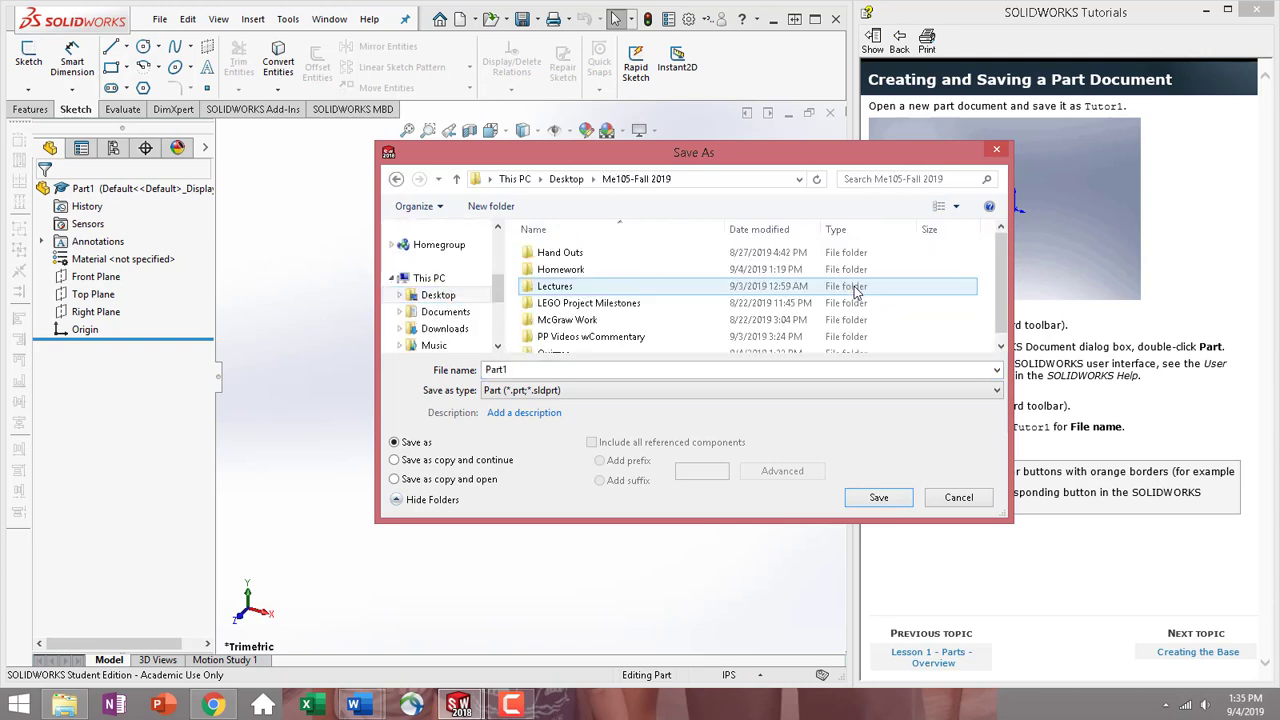
pyautogui.doubleClick(705, 338)
pyautogui.doubleClick(568, 369)
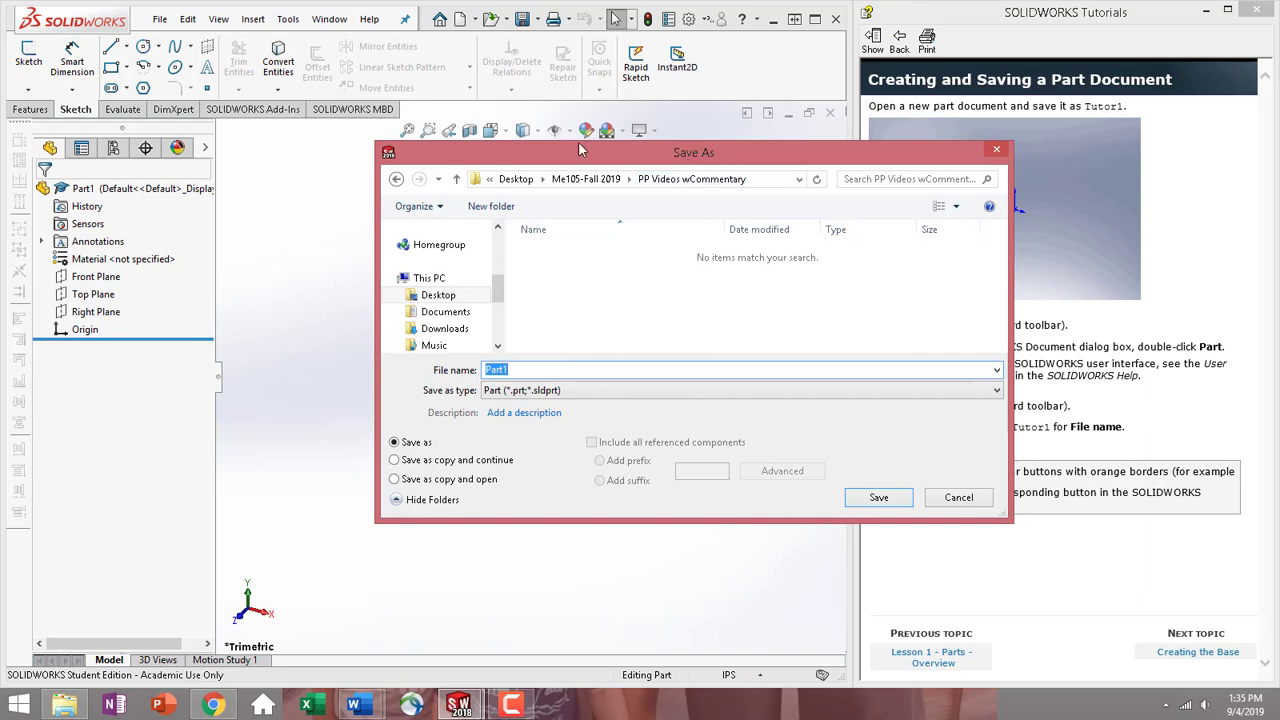
# Name the file Tutor1, keep the Part (*.prt;*.sldprt) file type, and save it.
pyautogui.moveTo(692, 160); pyautogui.dragTo(470, 112)
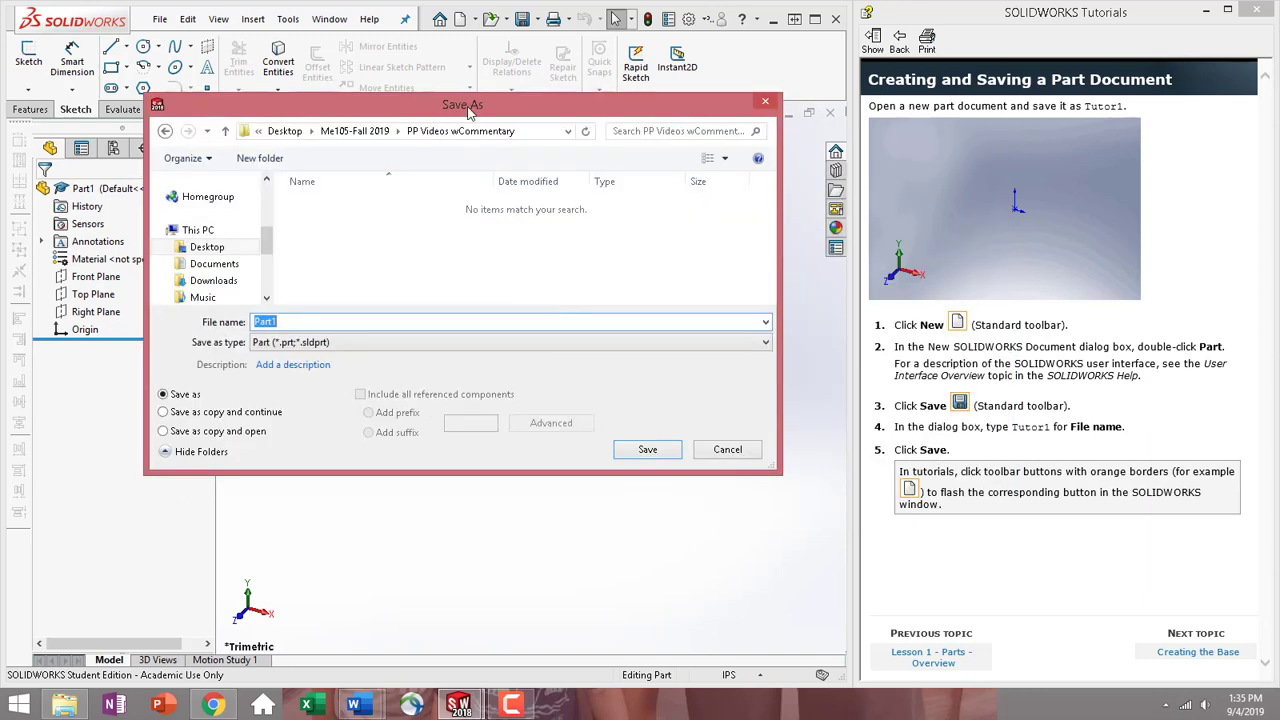
pyautogui.write('Tutor1')
pyautogui.click(334, 348)
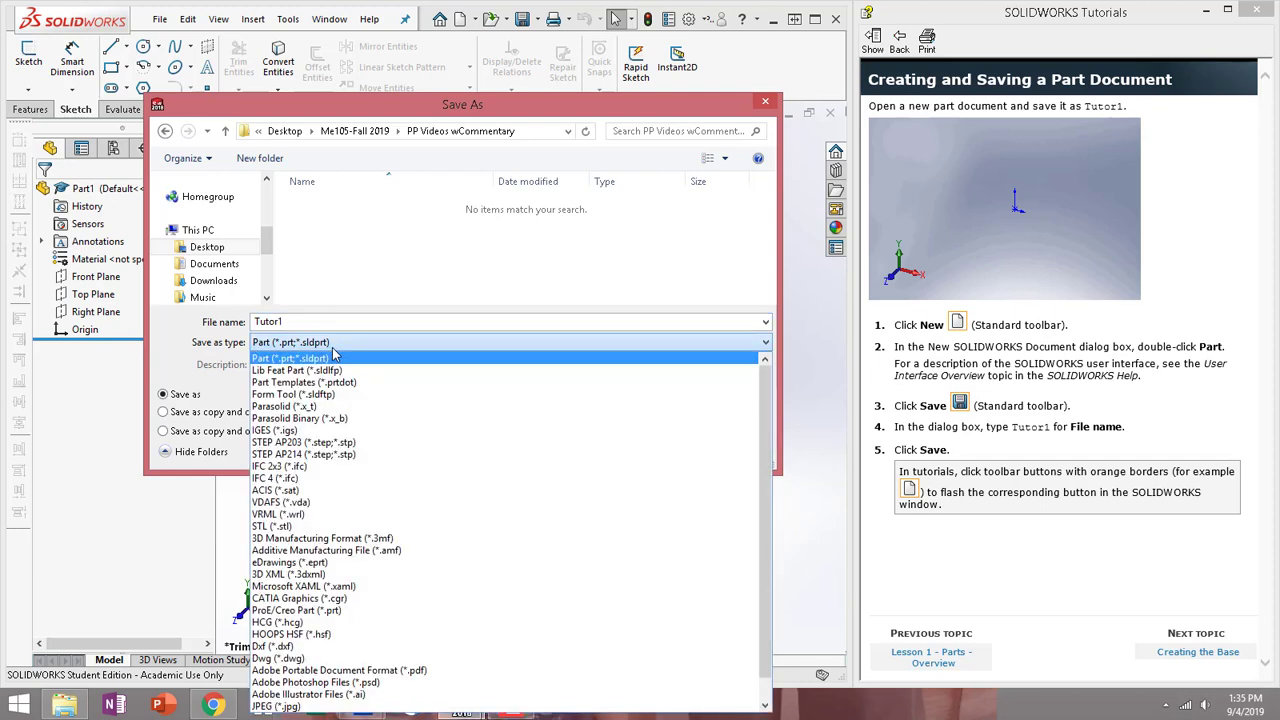
pyautogui.click(334, 356)
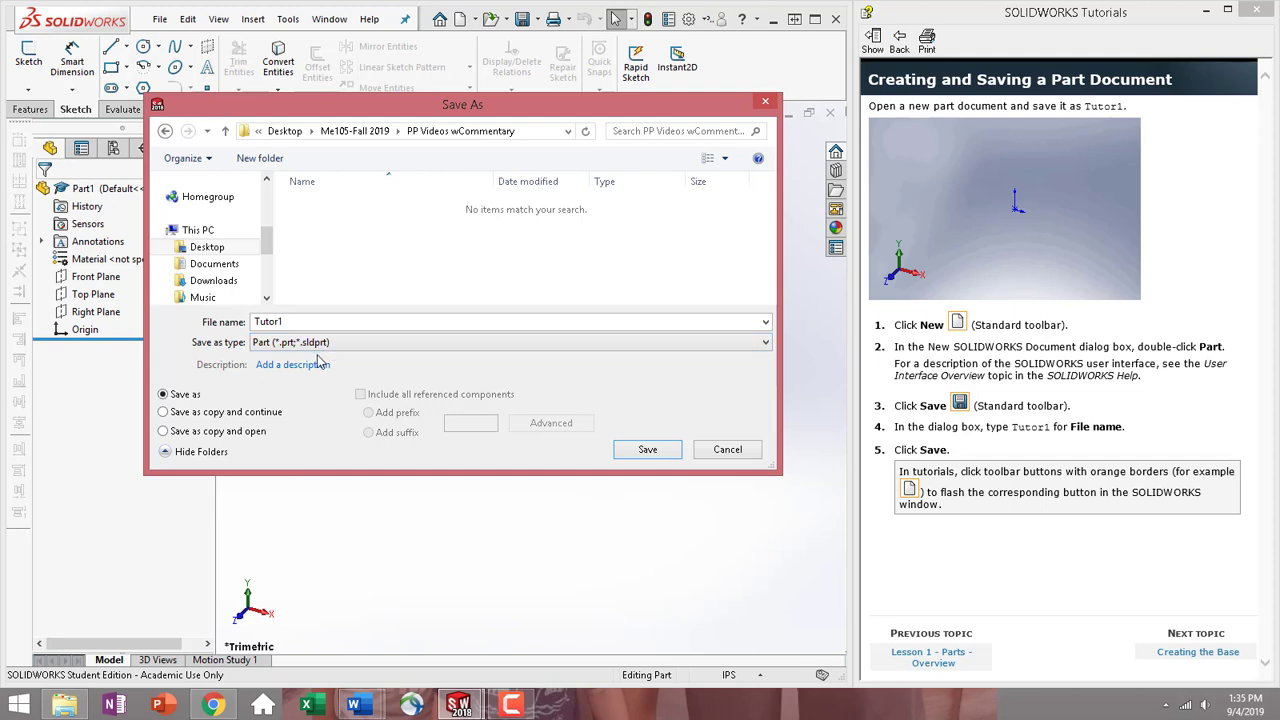
pyautogui.click(646, 452)
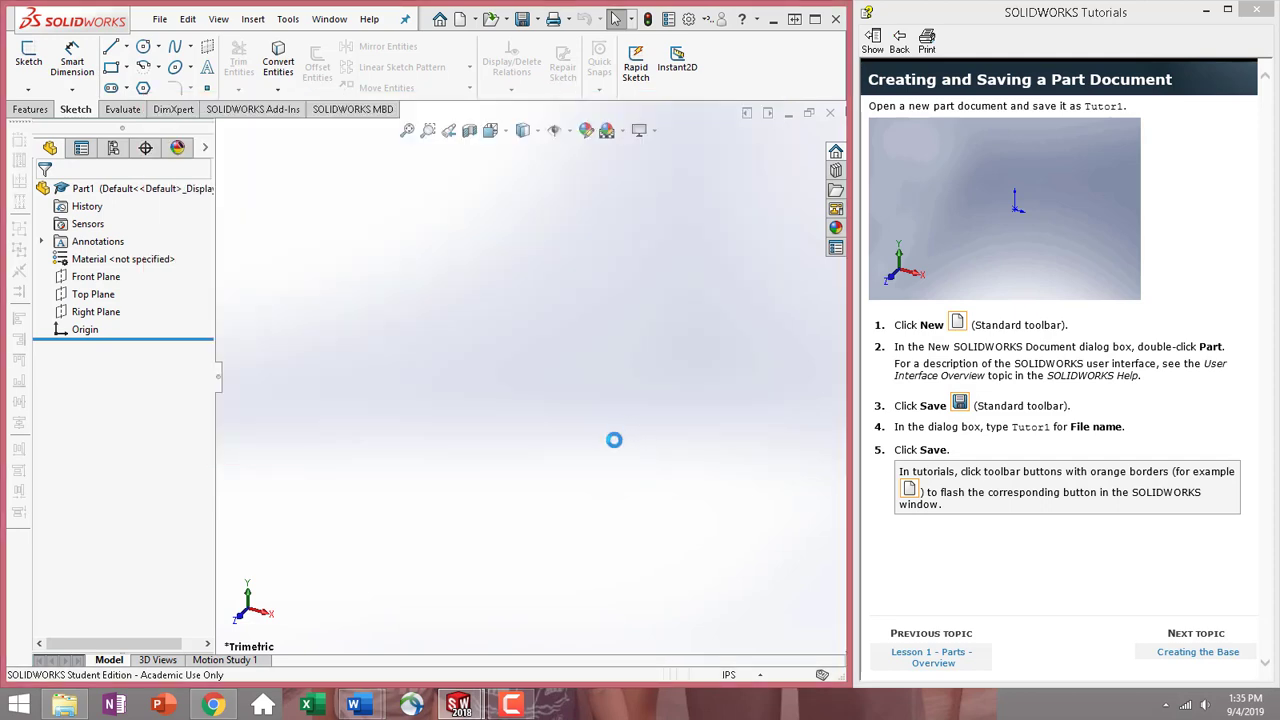
# Advance the tutorial to Sketching the Base and start an Extruded Boss/Base sketch on the Front Plane.
pyautogui.click(1212, 653)
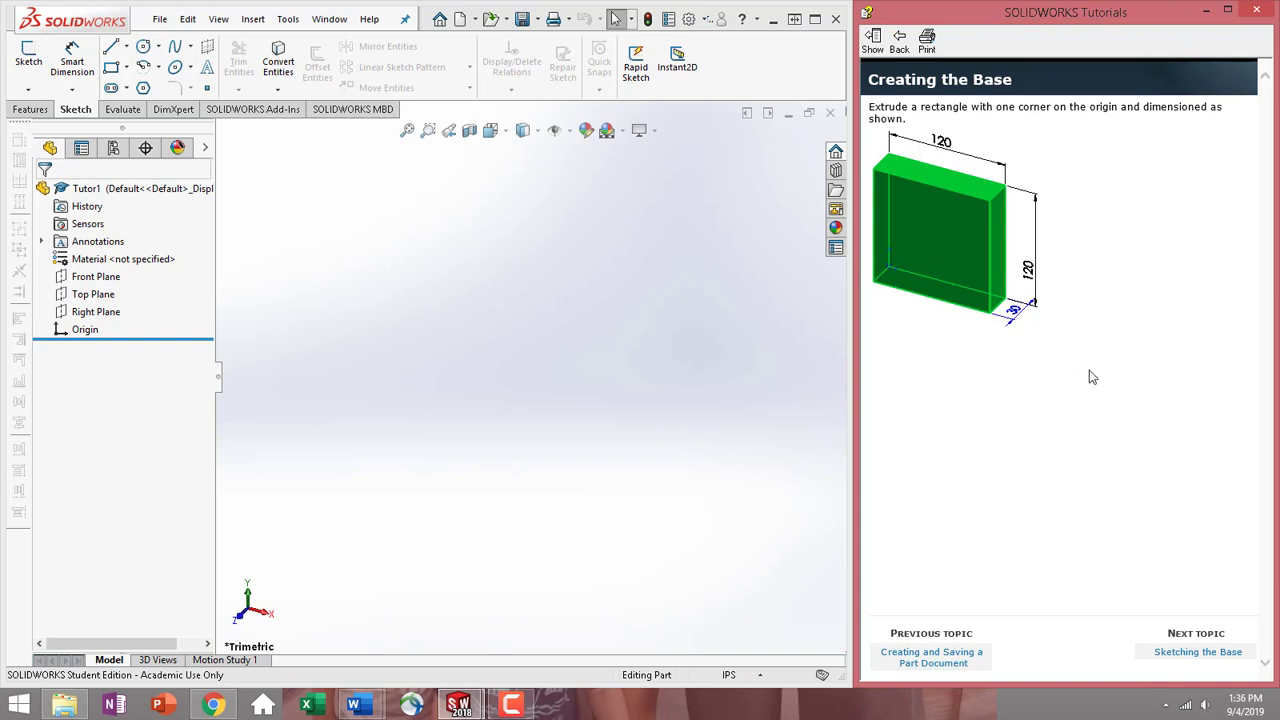
pyautogui.click(1217, 656)
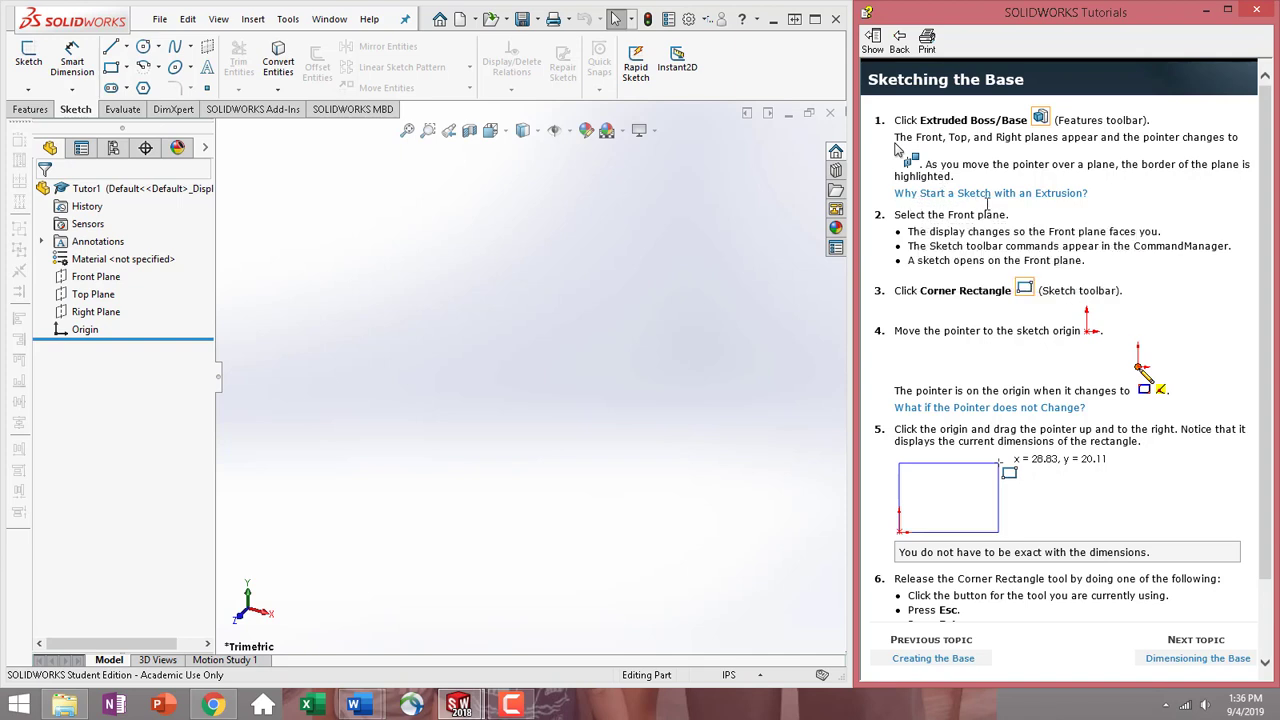
pyautogui.click(32, 110)
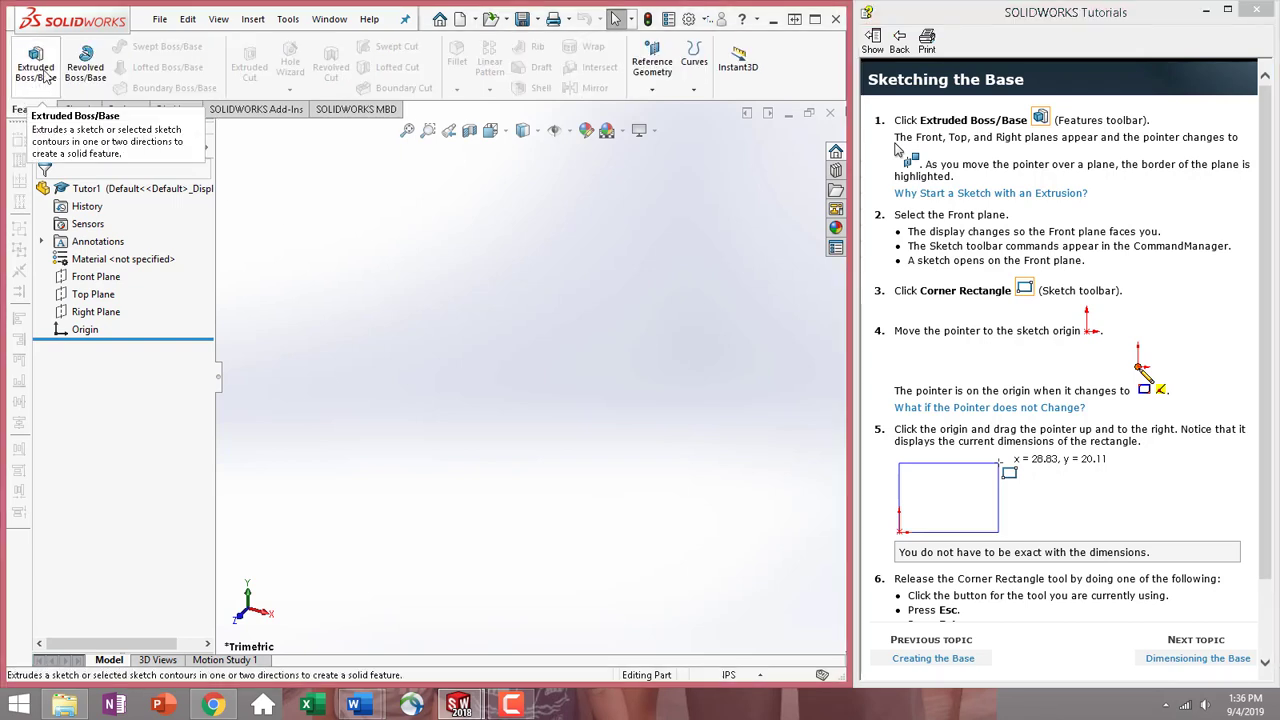
pyautogui.click(38, 68)
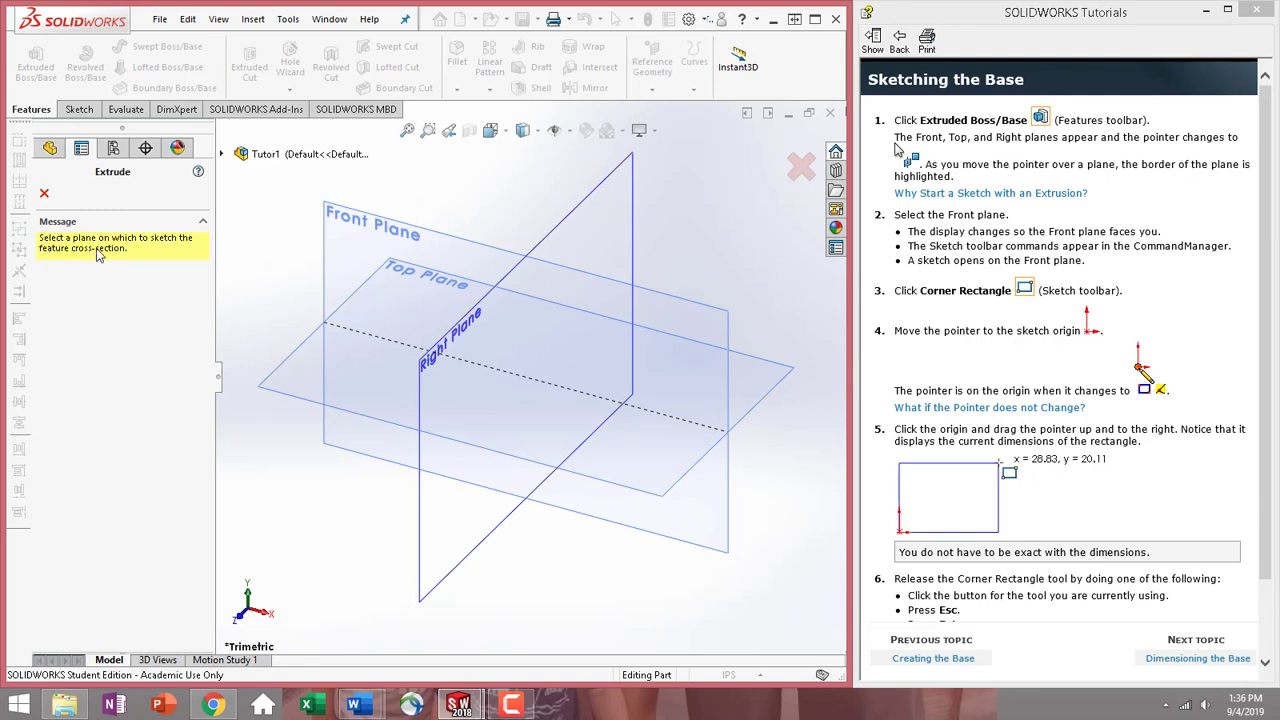
pyautogui.click(352, 248)
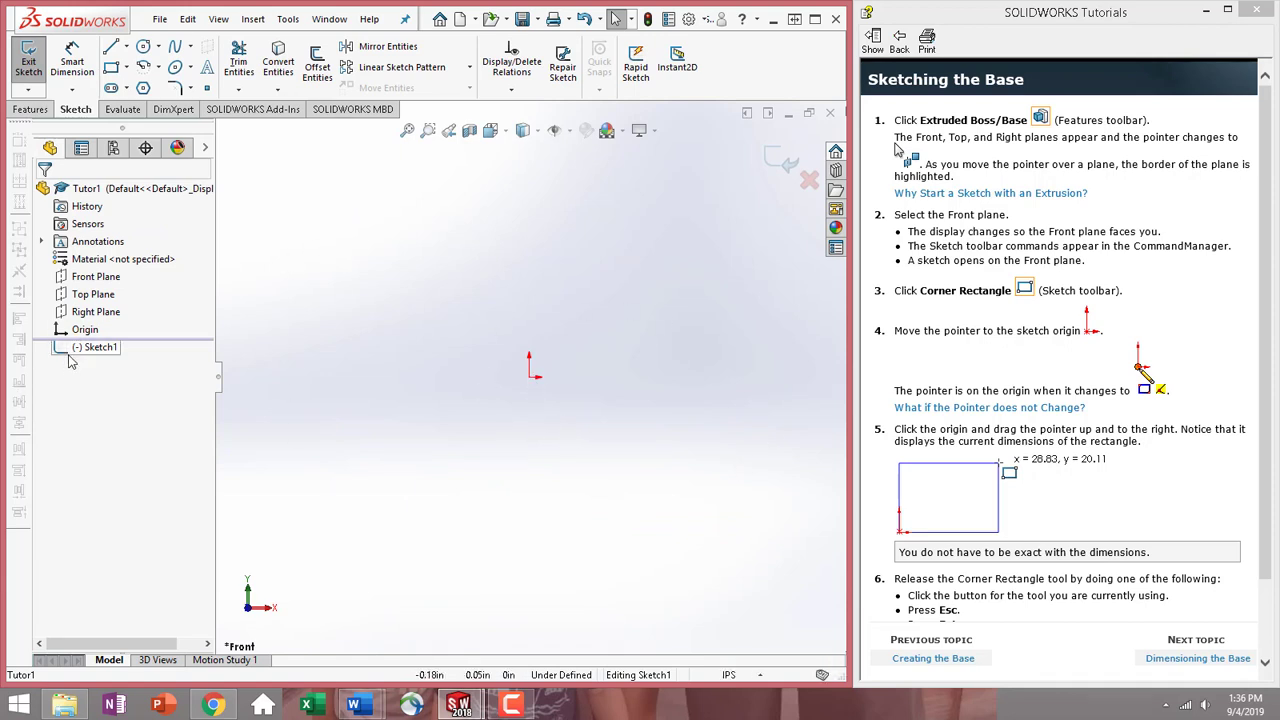
# Sketch a corner rectangle from the origin up and to the right, and advance the tutorial to Dimensioning the Base.
pyautogui.click(110, 70)
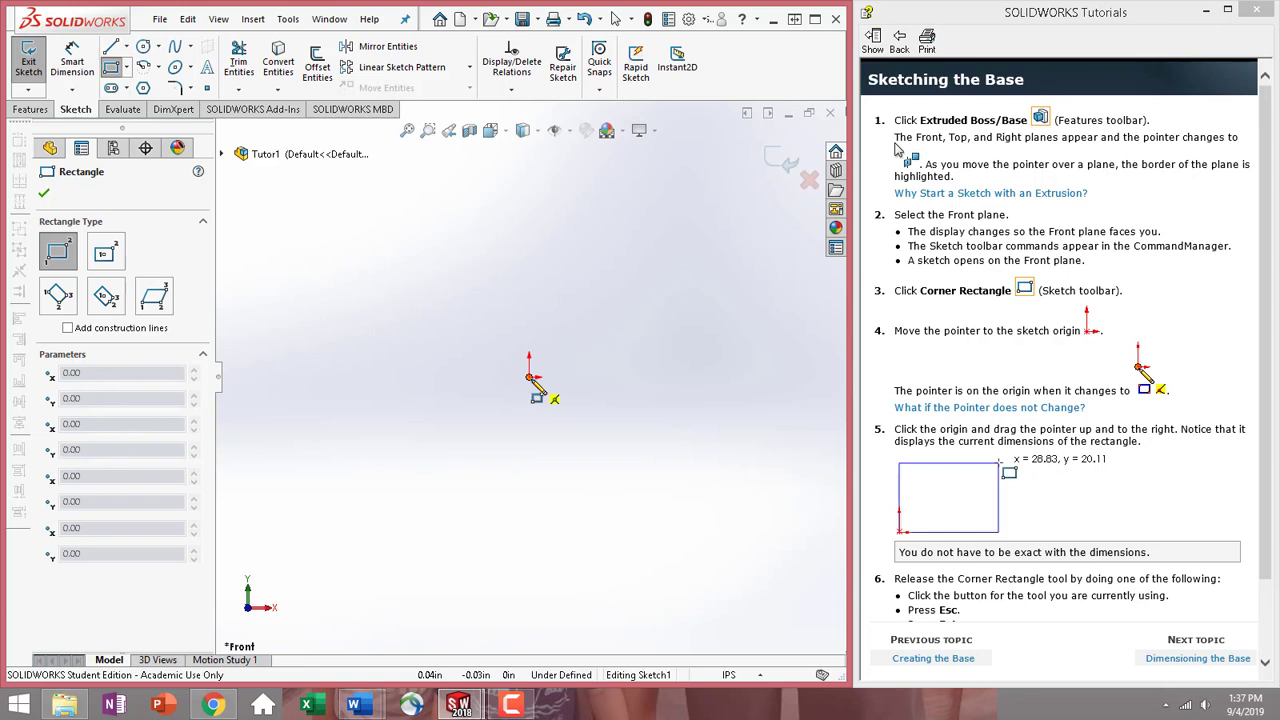
pyautogui.moveTo(530, 378)
pyautogui.mouseDown()
pyautogui.moveTo(683, 294)
pyautogui.moveTo(729, 237)
pyautogui.mouseUp()
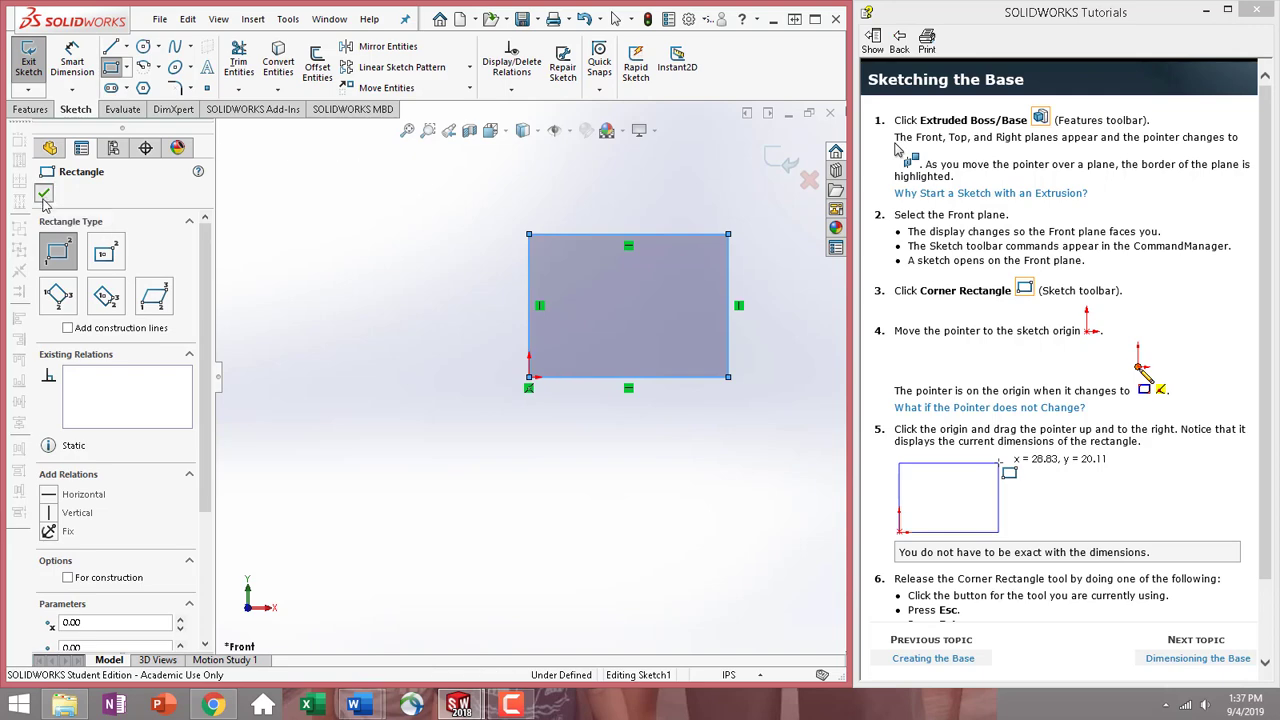
pyautogui.click(44, 197)
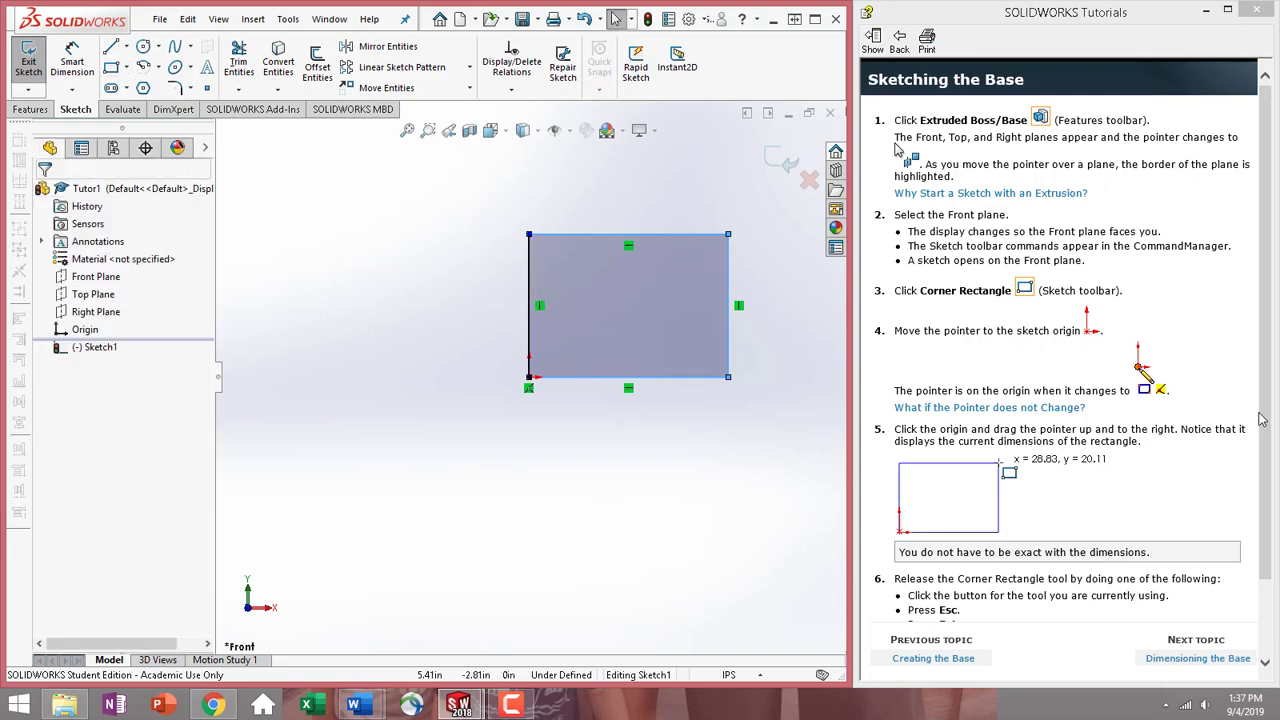
pyautogui.scroll(-2, 1266, 450)
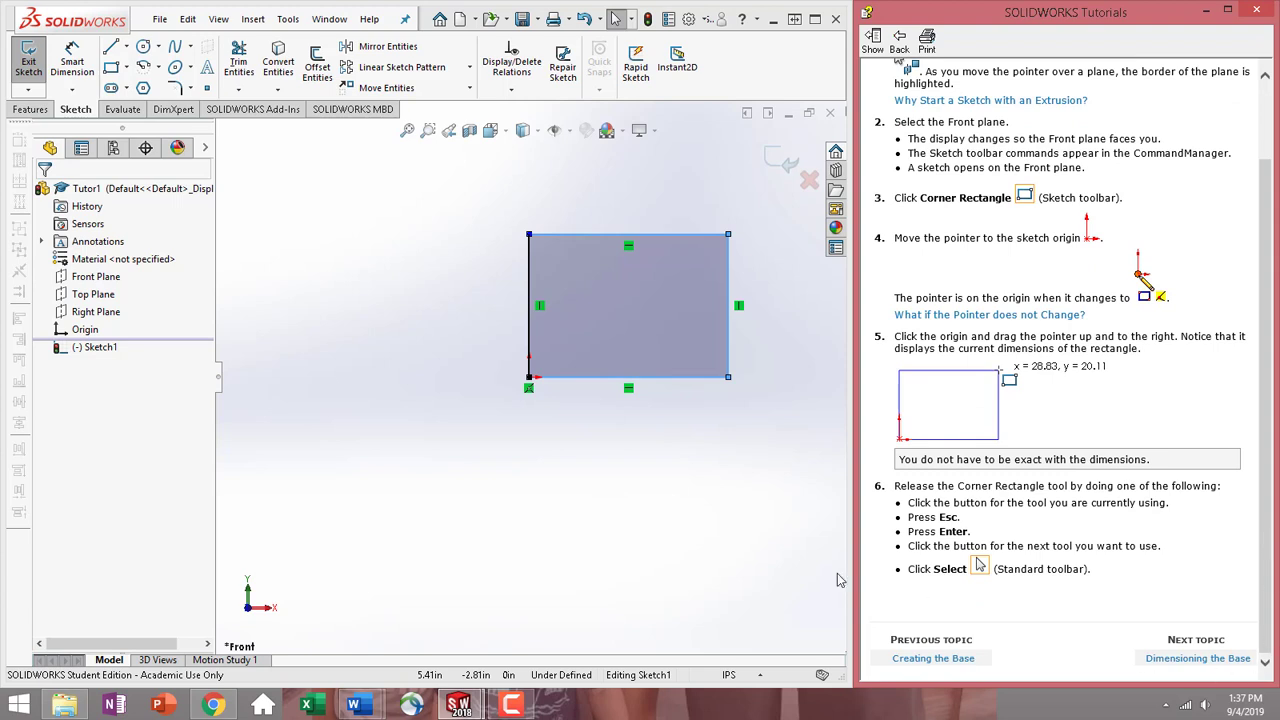
pyautogui.click(1190, 660)
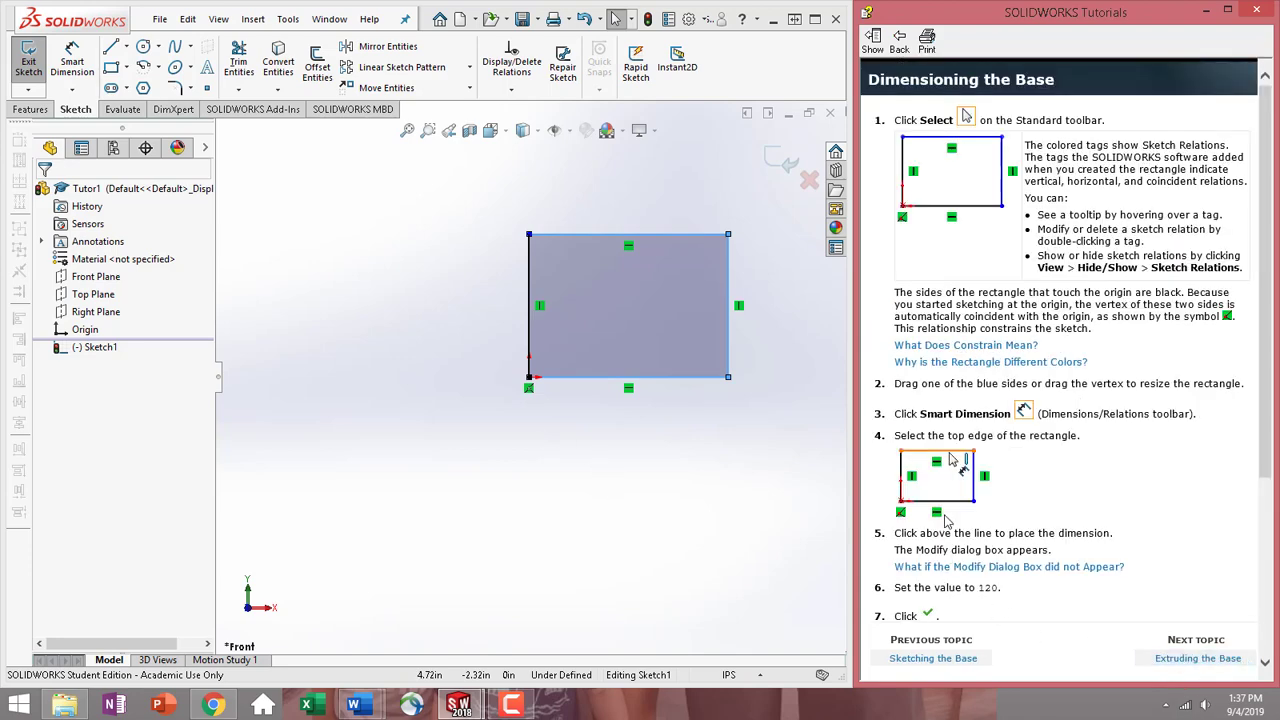
# Add a Smart Dimension above the rectangle's top edge and set it to 120 in.
pyautogui.click(86, 68)
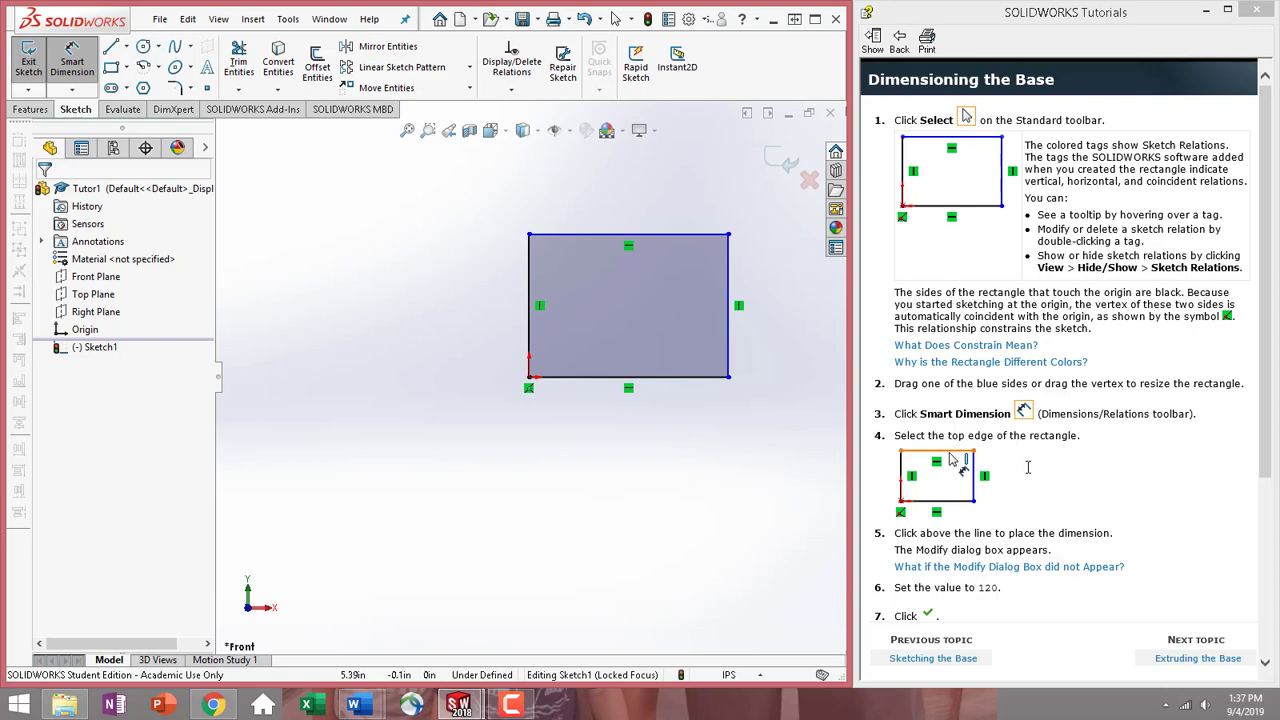
pyautogui.moveTo(1264, 432); pyautogui.dragTo(1266, 620)
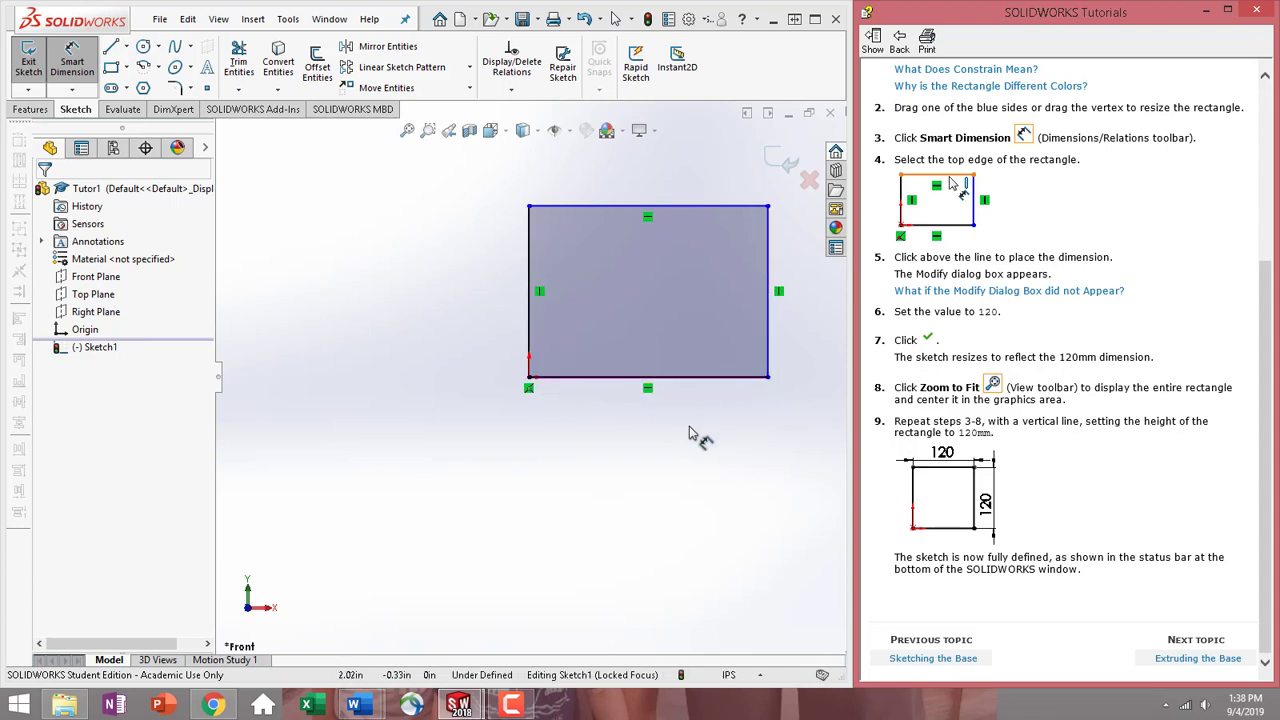
pyautogui.click(694, 209)
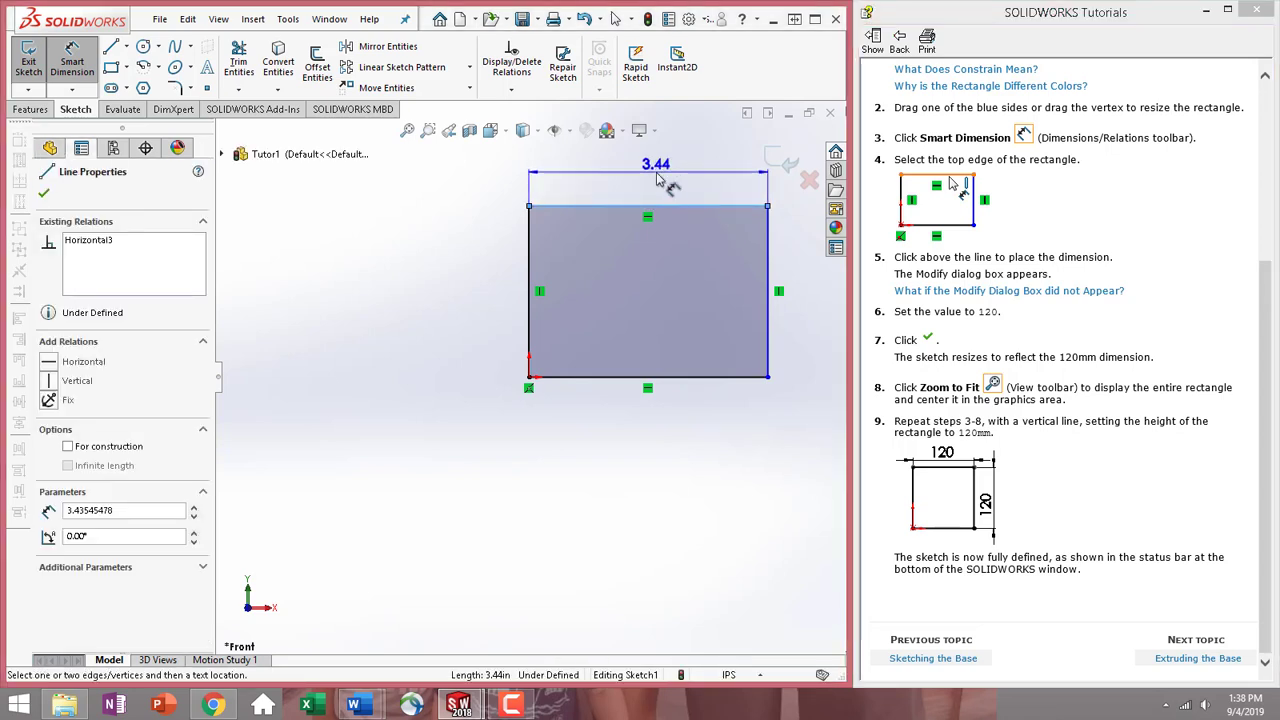
pyautogui.click(657, 178)
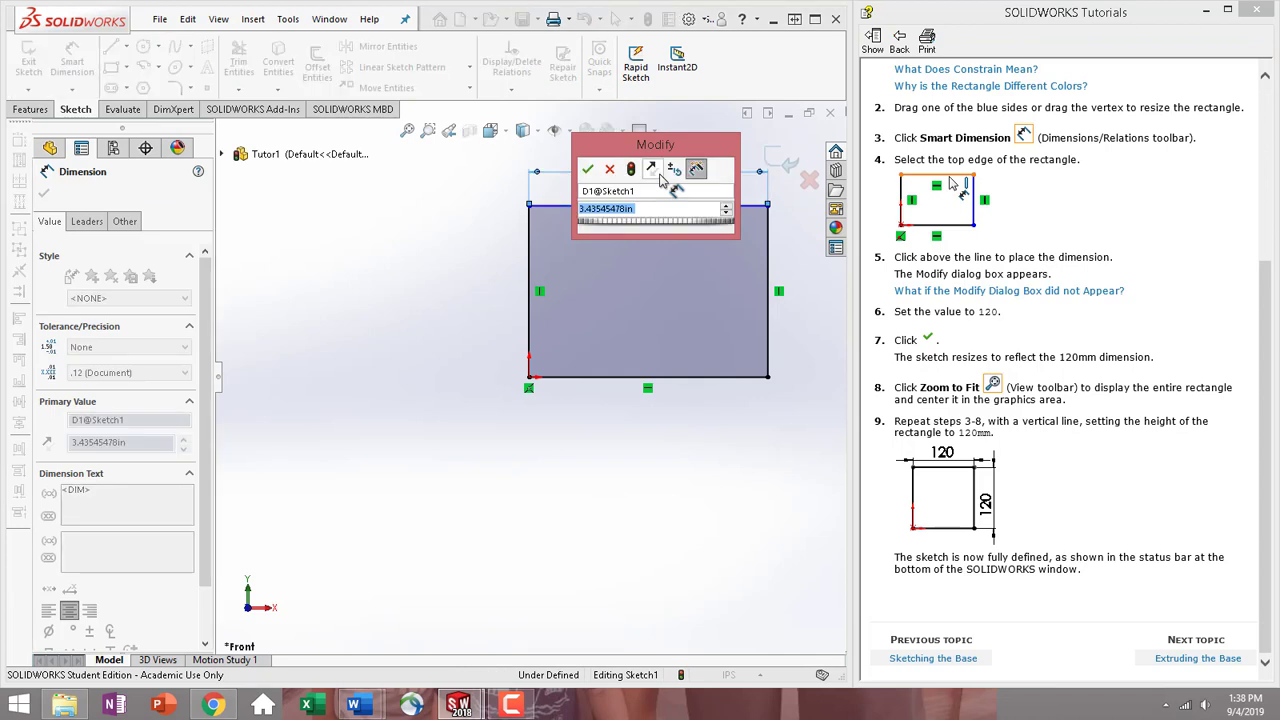
pyautogui.write('120')
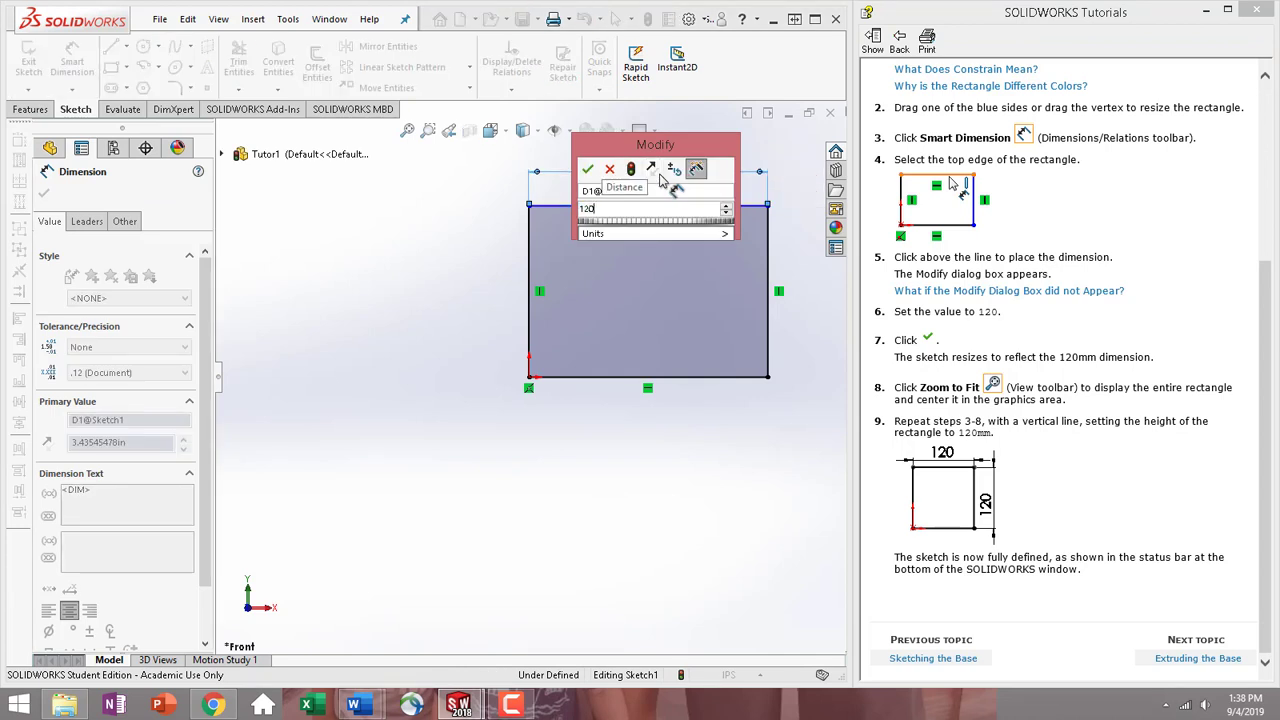
pyautogui.press('Return')
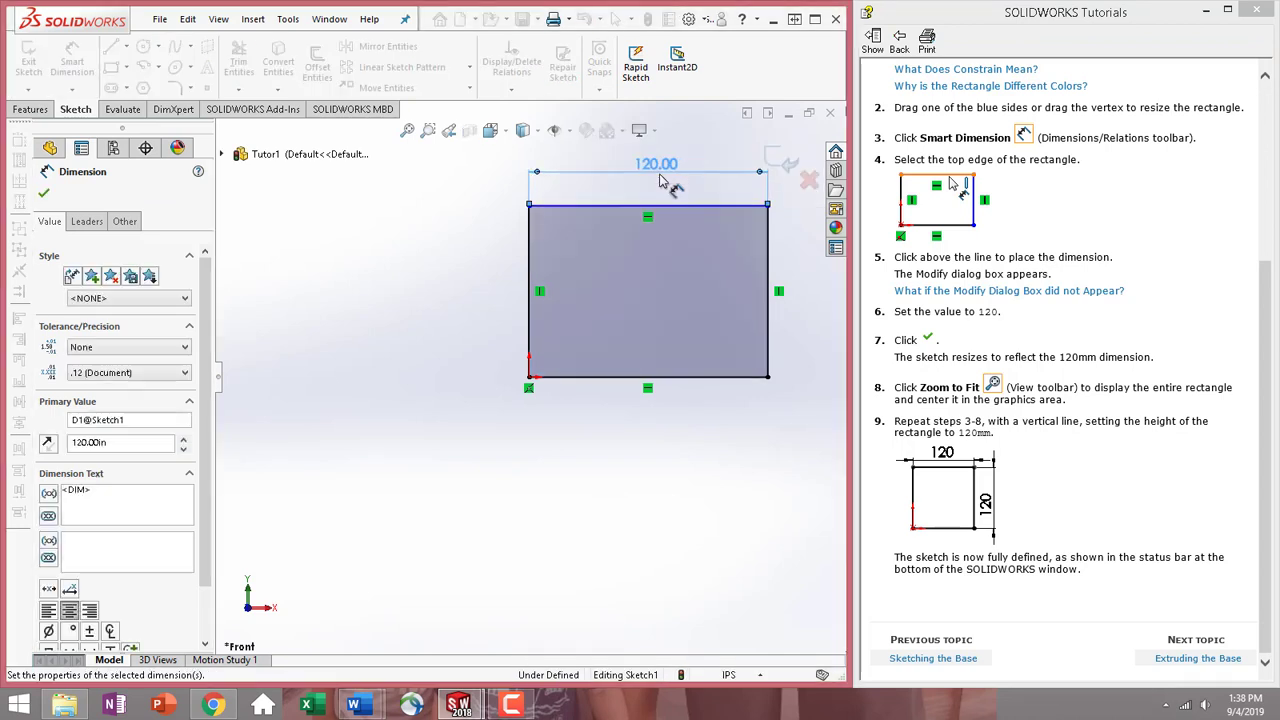
# Add a Smart Dimension beside the rectangle's right vertical edge, set it to 120 in, and finish dimensioning.
pyautogui.click(769, 346)
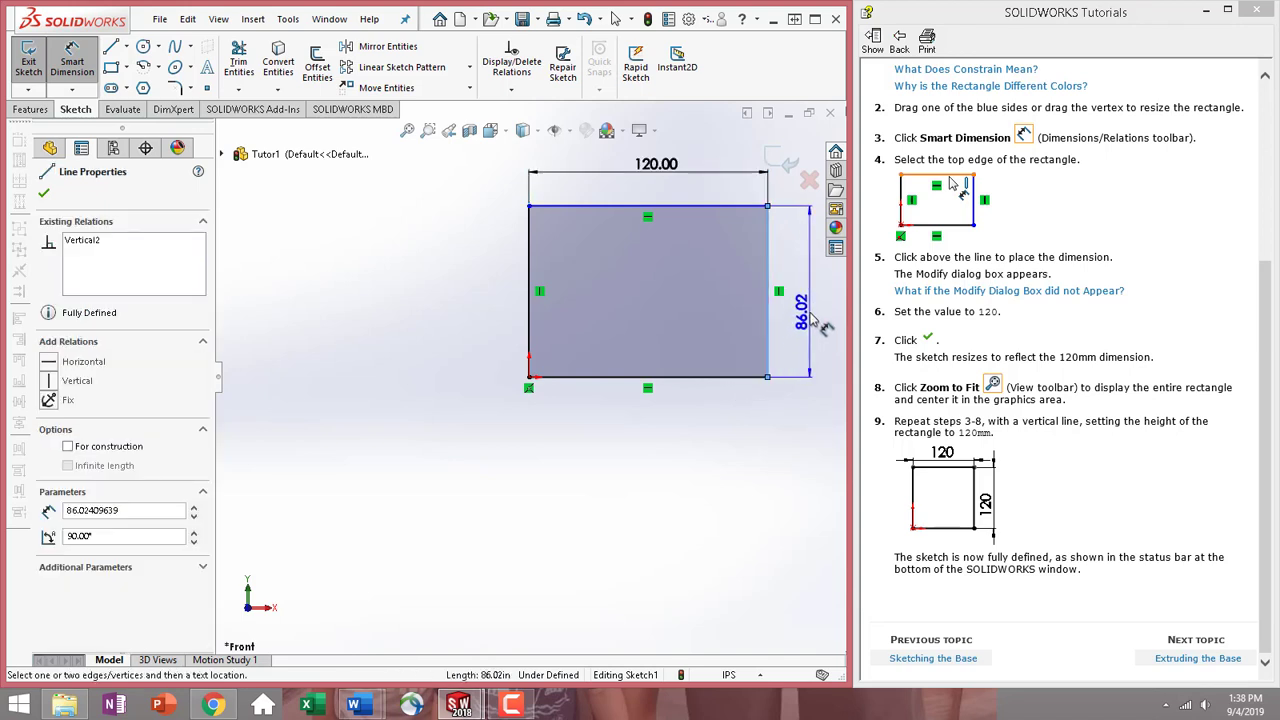
pyautogui.click(820, 323)
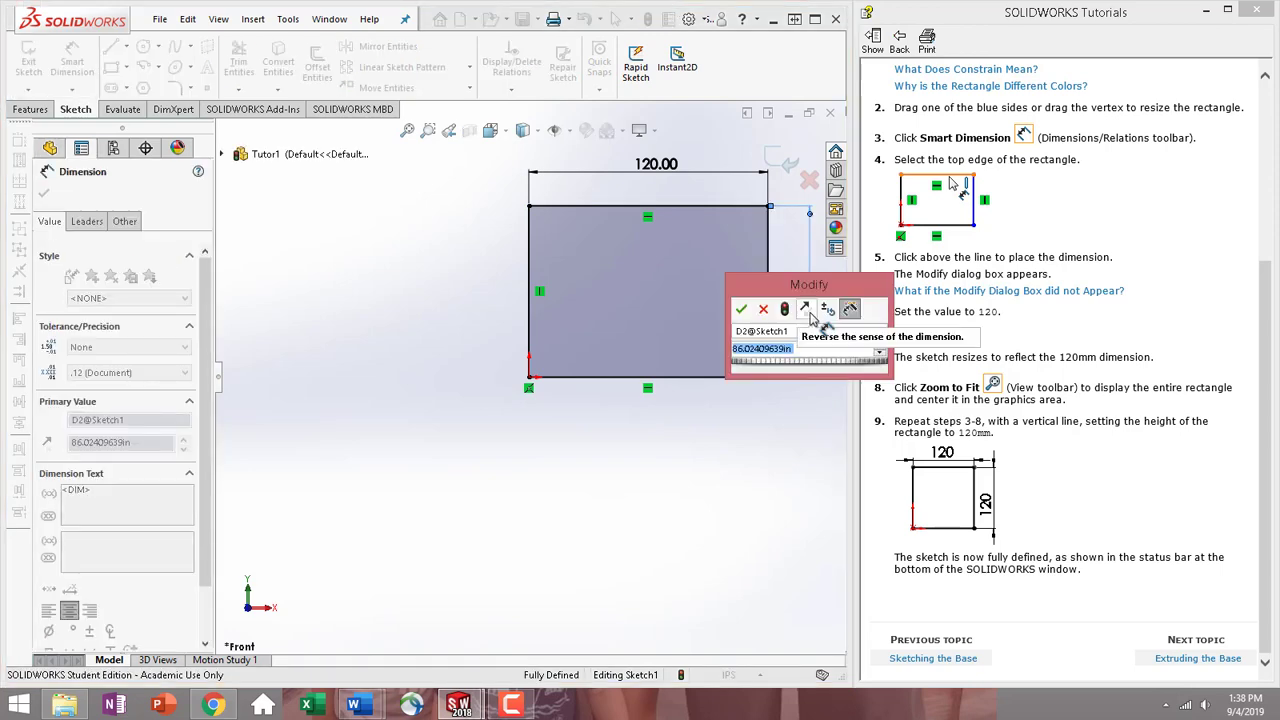
pyautogui.write('120')
pyautogui.press('Return')
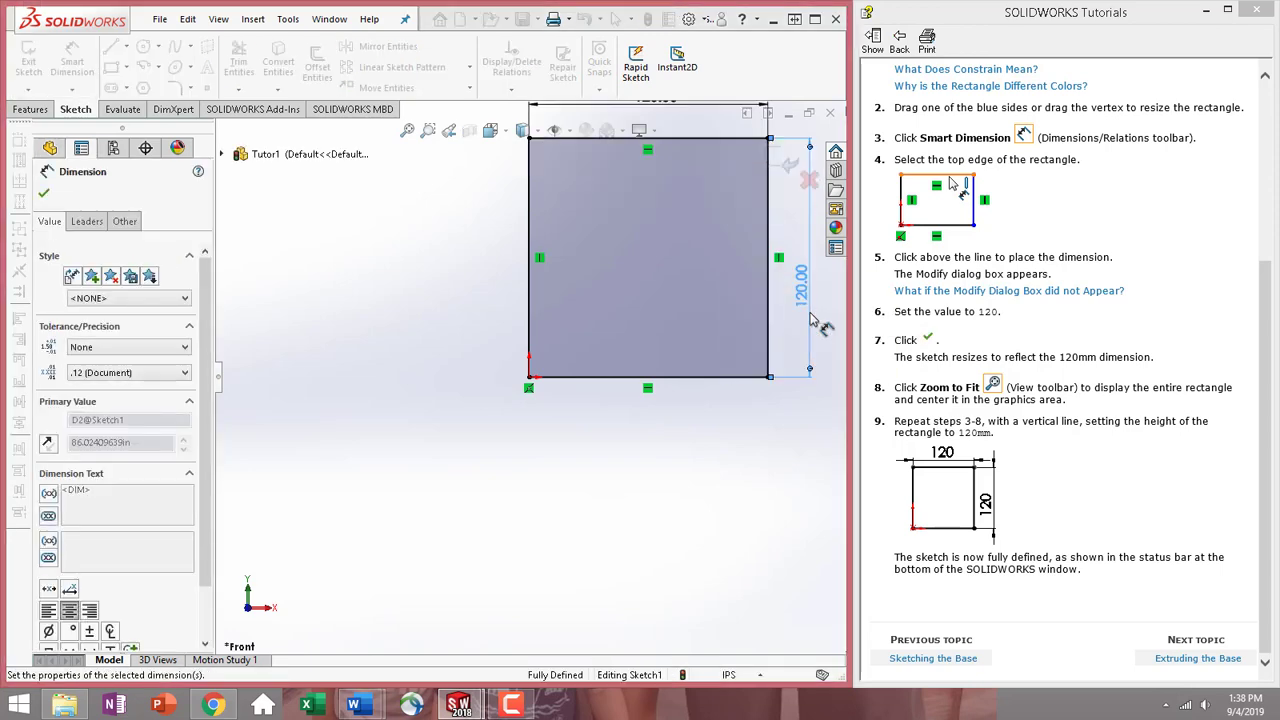
pyautogui.press('f')
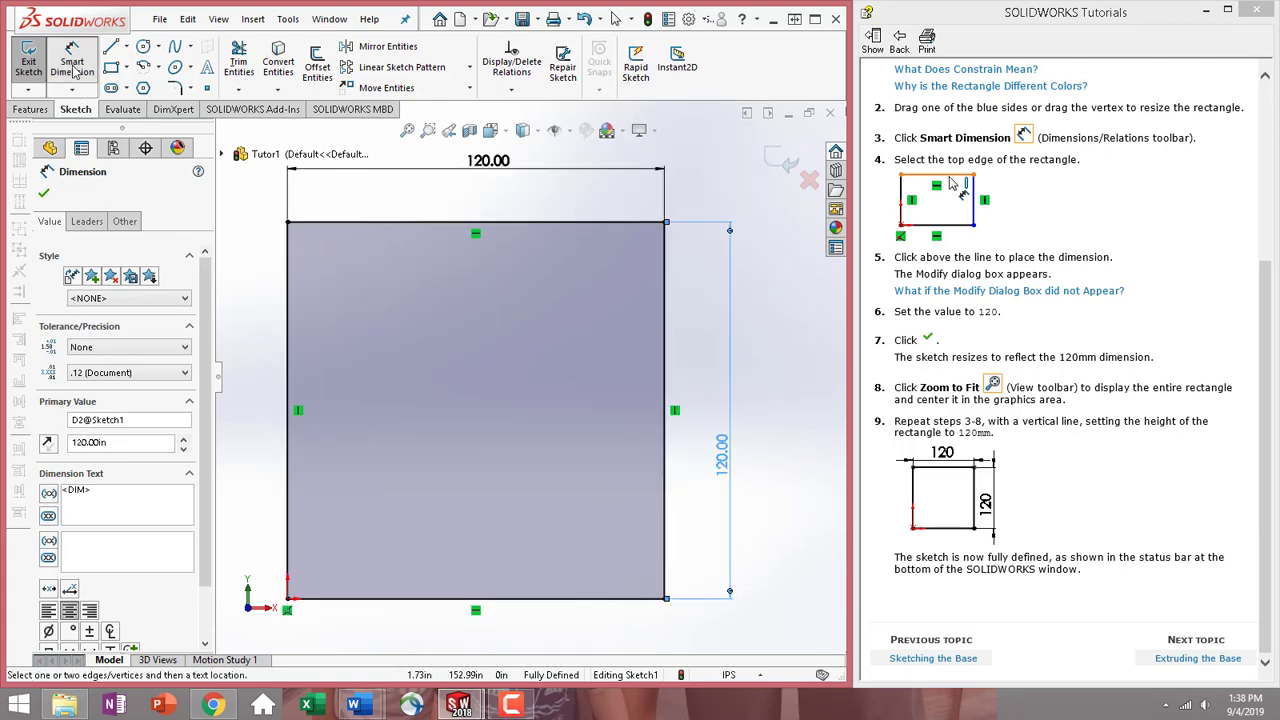
pyautogui.click(44, 192)
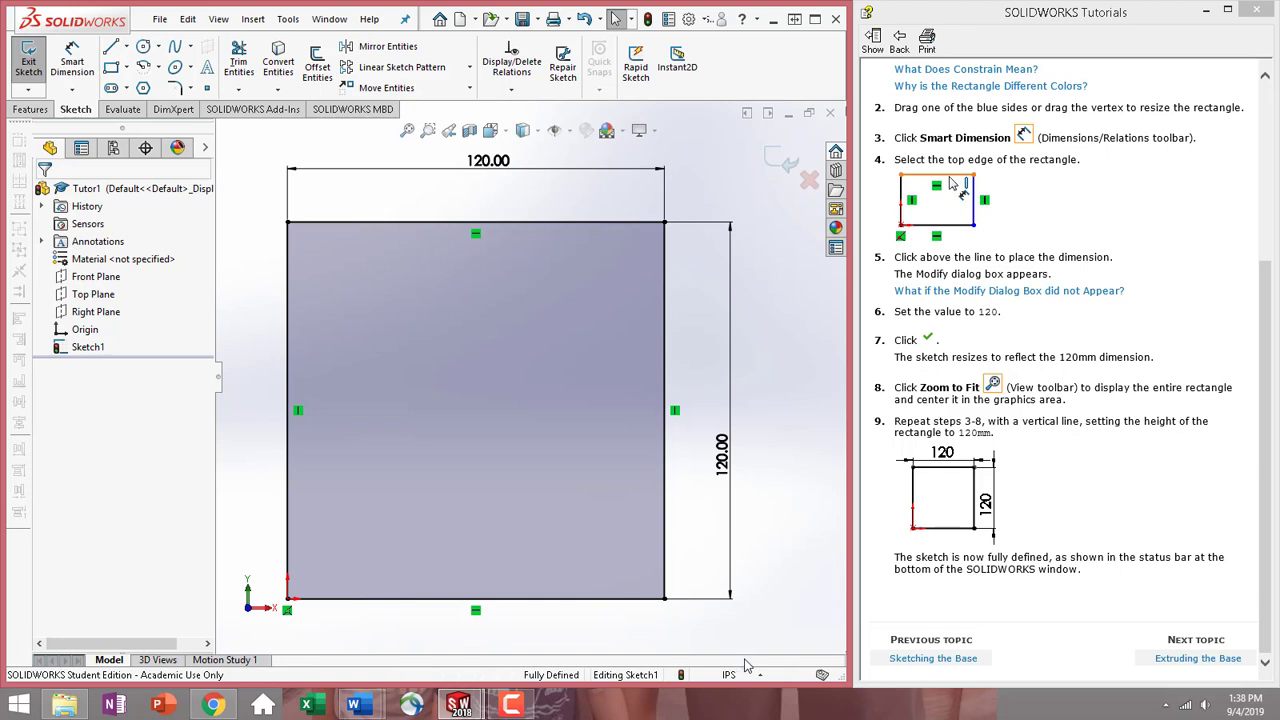
# Change the document's unit system to MMGS, rebuild the part, and reopen Sketch1 for editing.
pyautogui.click(750, 674)
pyautogui.click(743, 608)
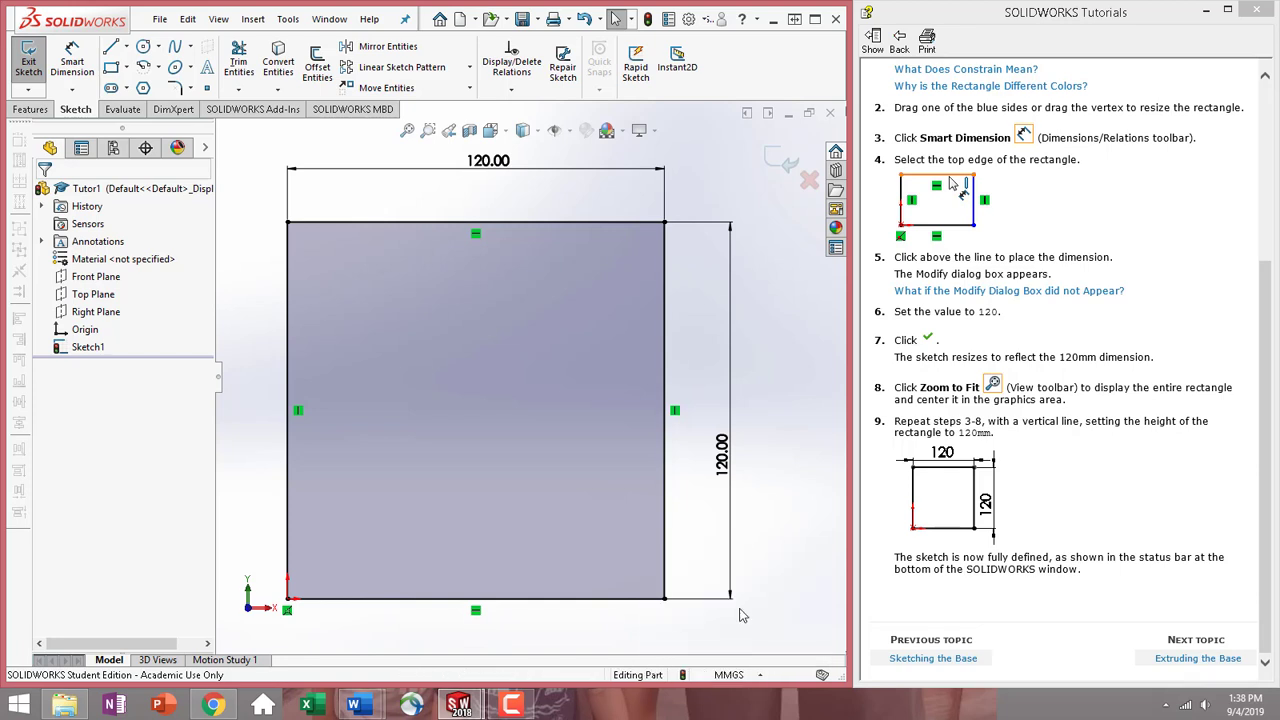
pyautogui.hotkey('ctrl', 'b')
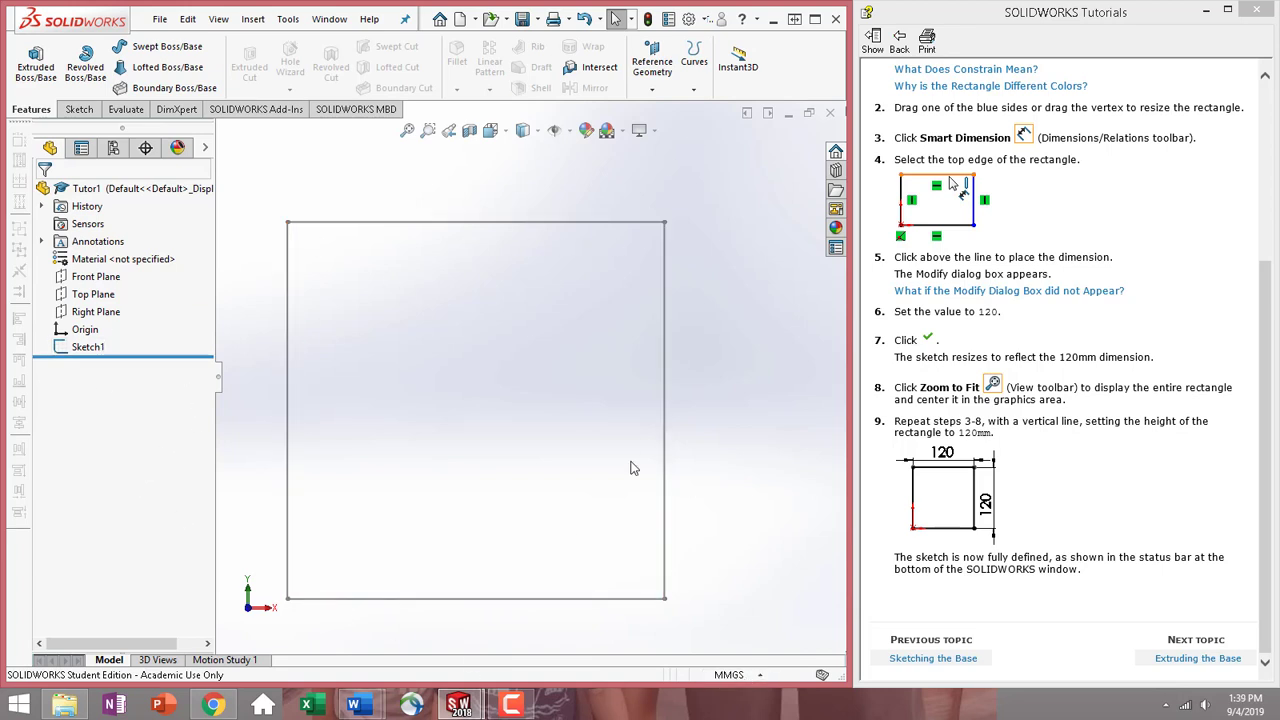
pyautogui.click(85, 349)
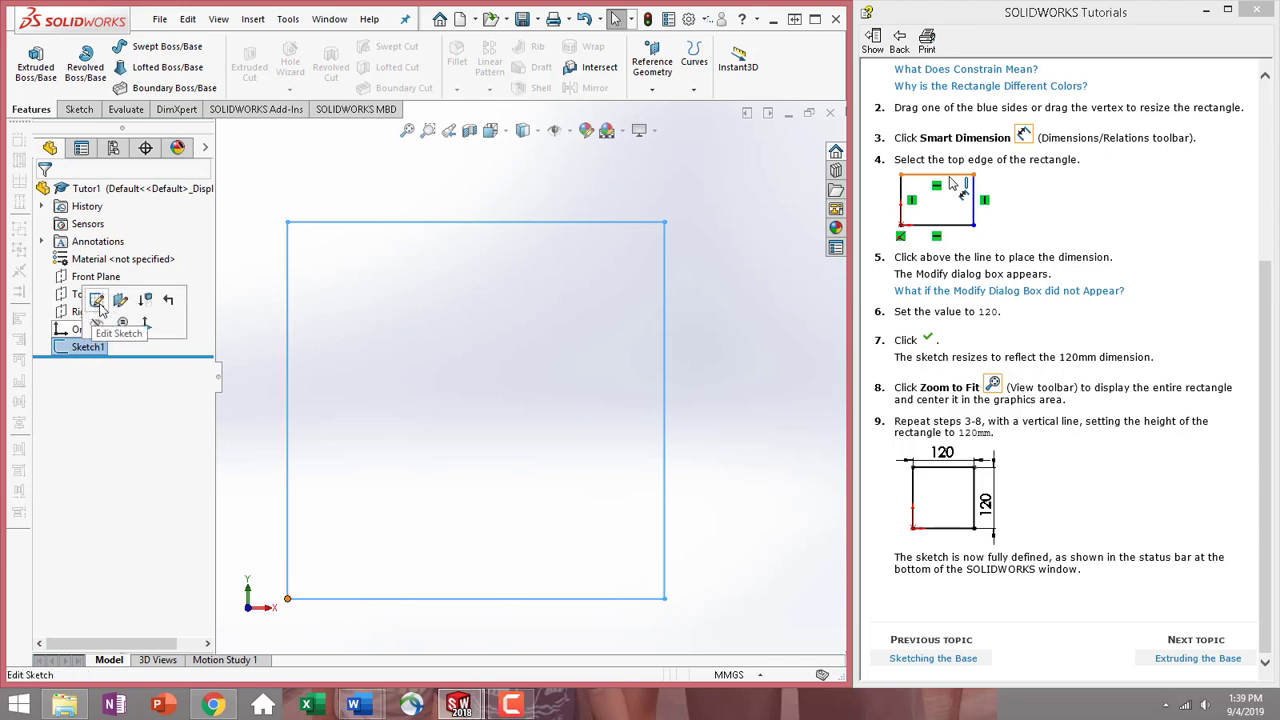
pyautogui.click(98, 302)
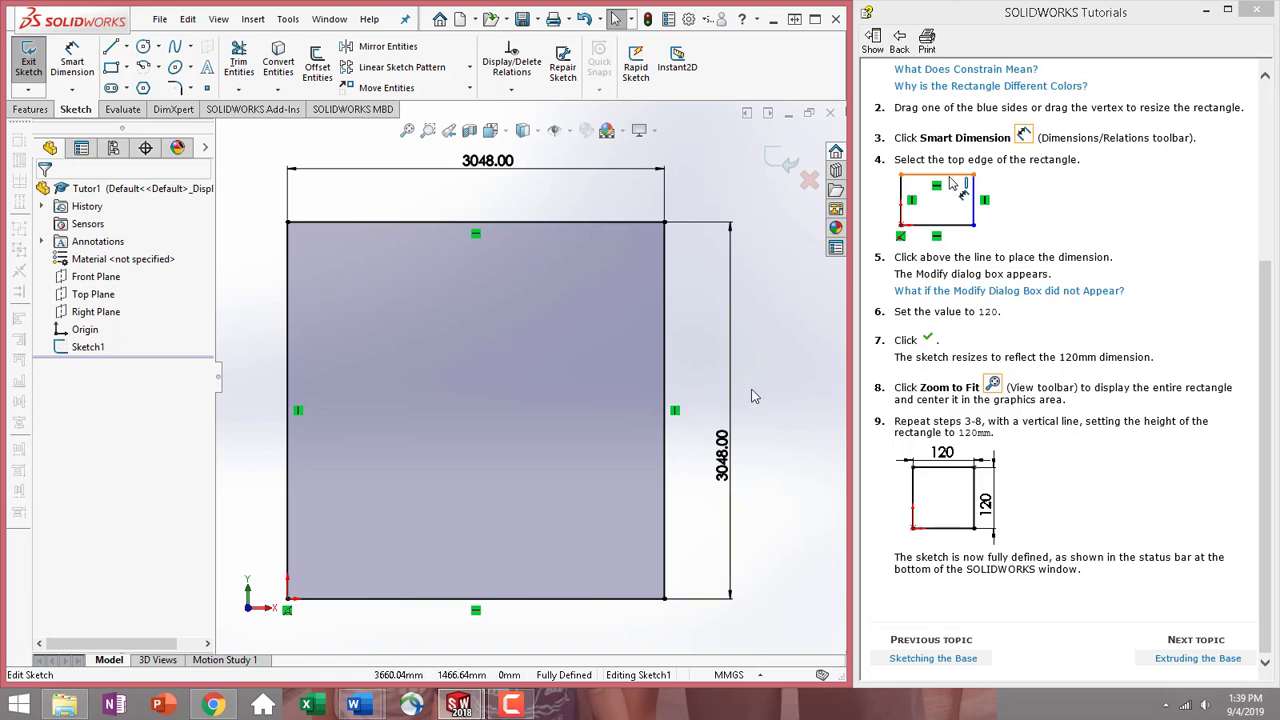
# Set the rectangle's height and width dimensions to 120 mm each.
pyautogui.click(738, 471)
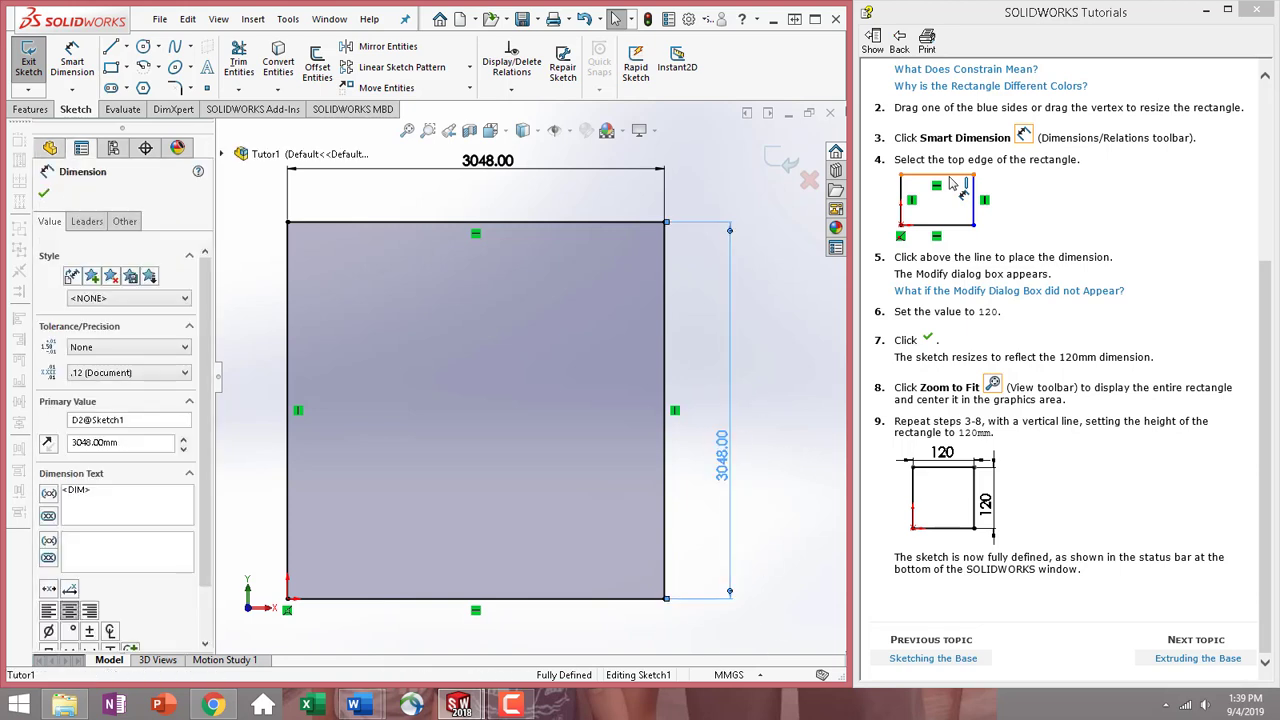
pyautogui.doubleClick(734, 468)
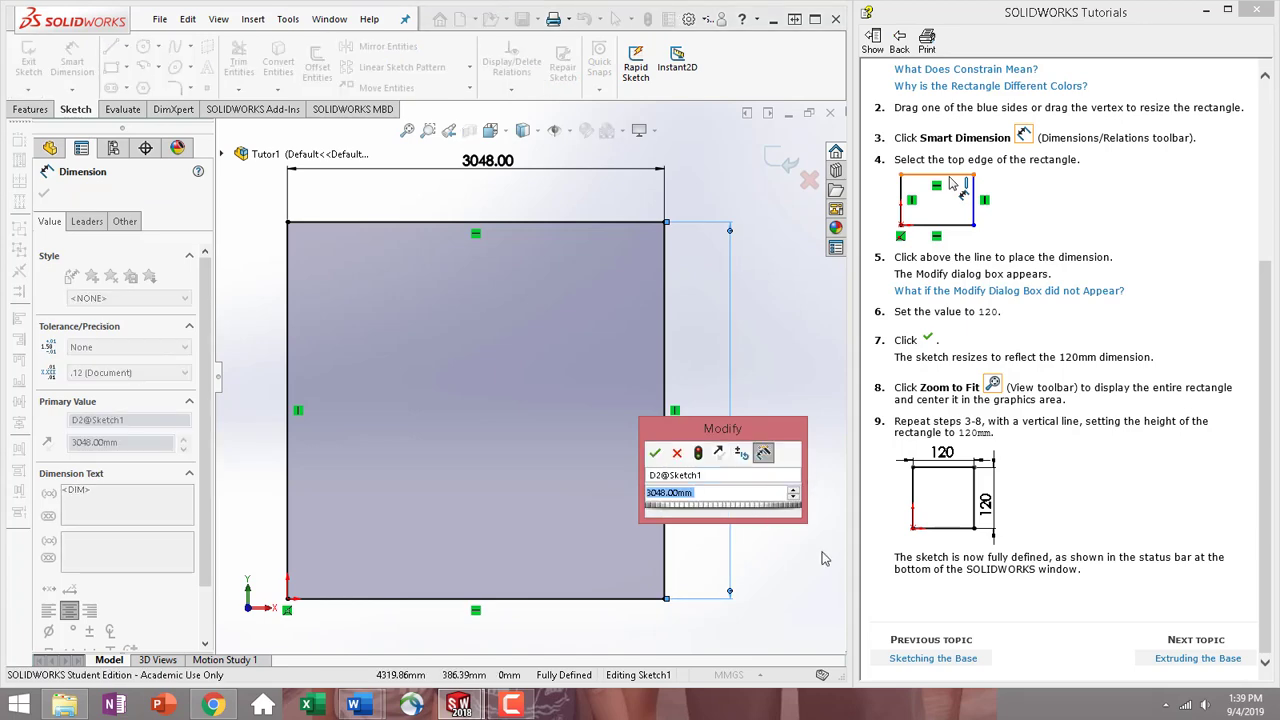
pyautogui.write('120')
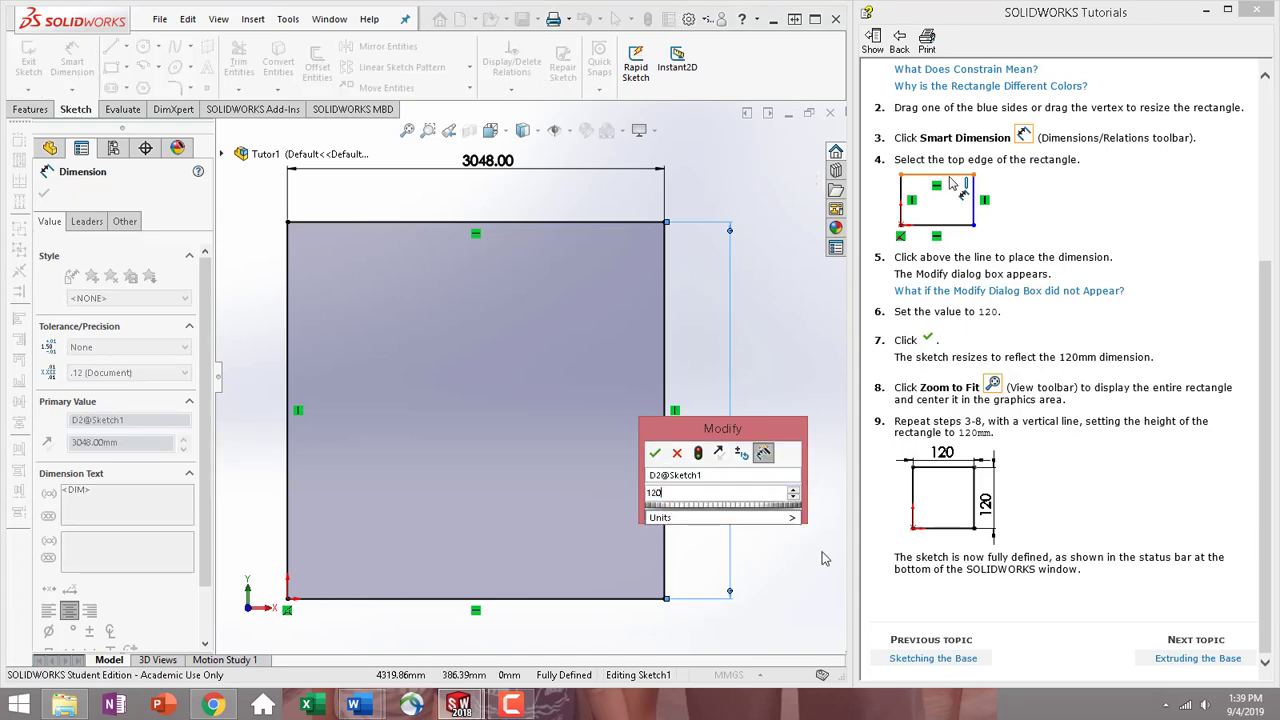
pyautogui.press('Return')
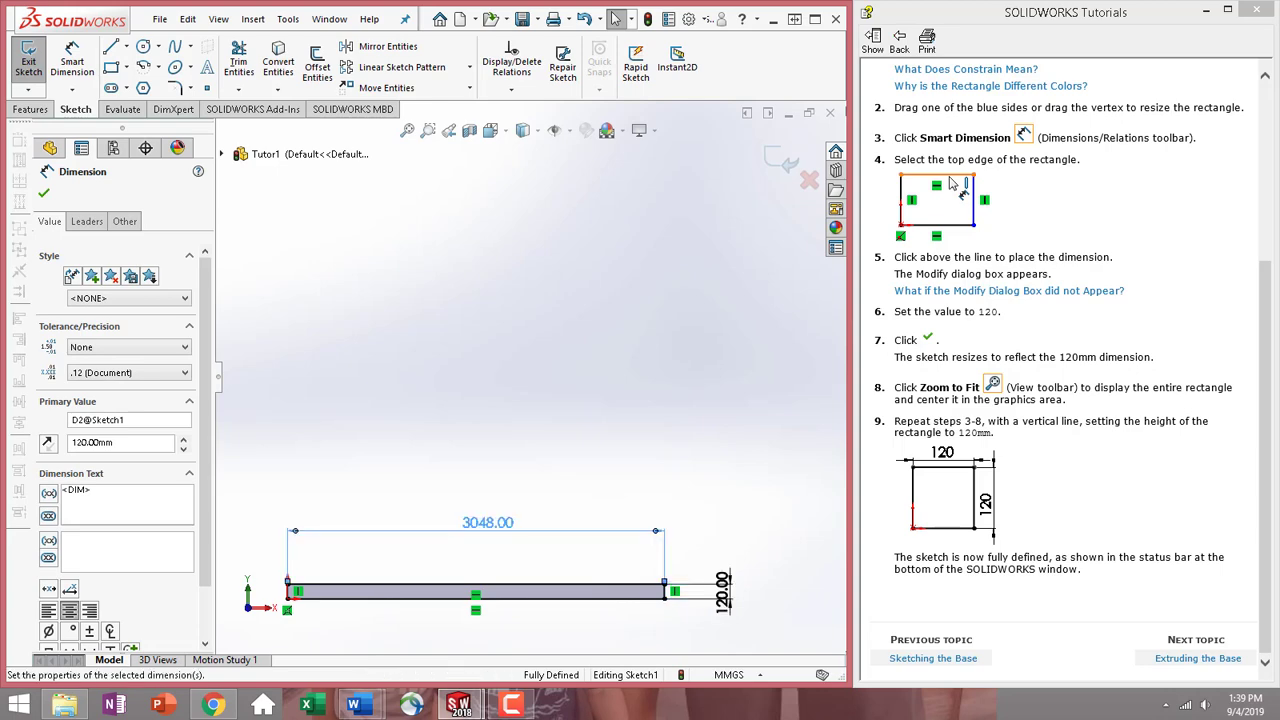
pyautogui.doubleClick(486, 524)
pyautogui.write('120')
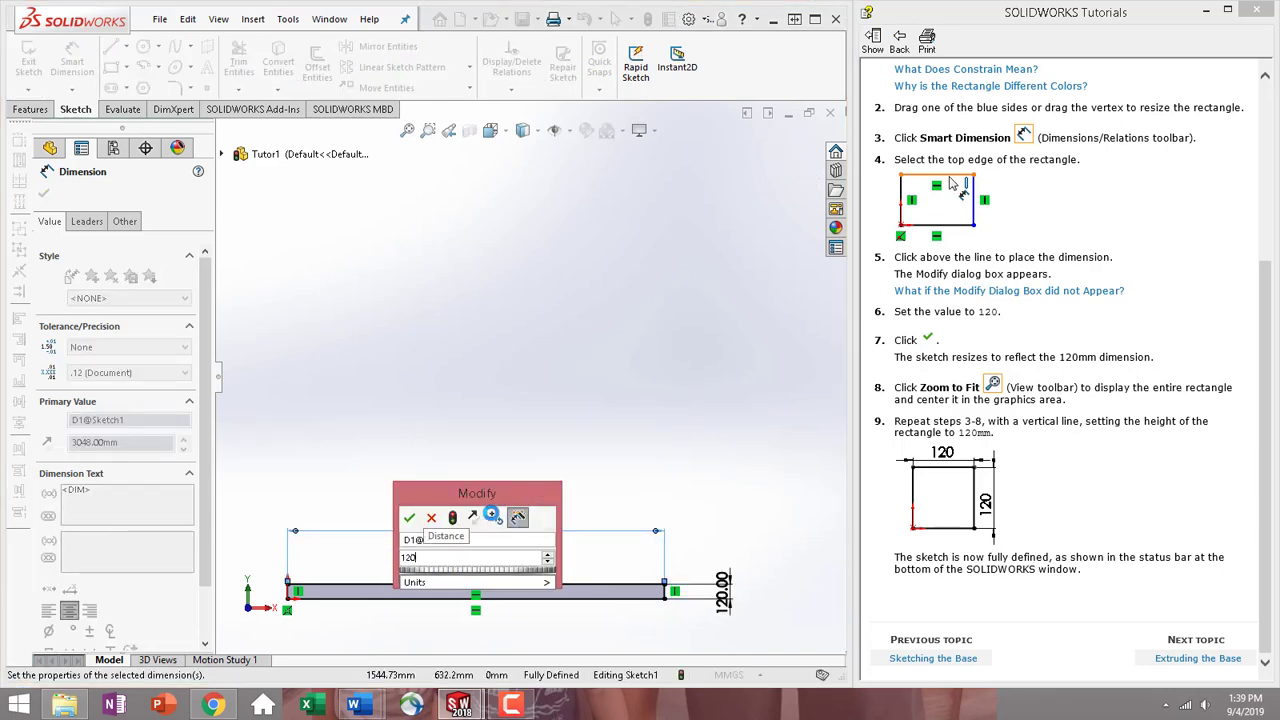
pyautogui.press('Return')
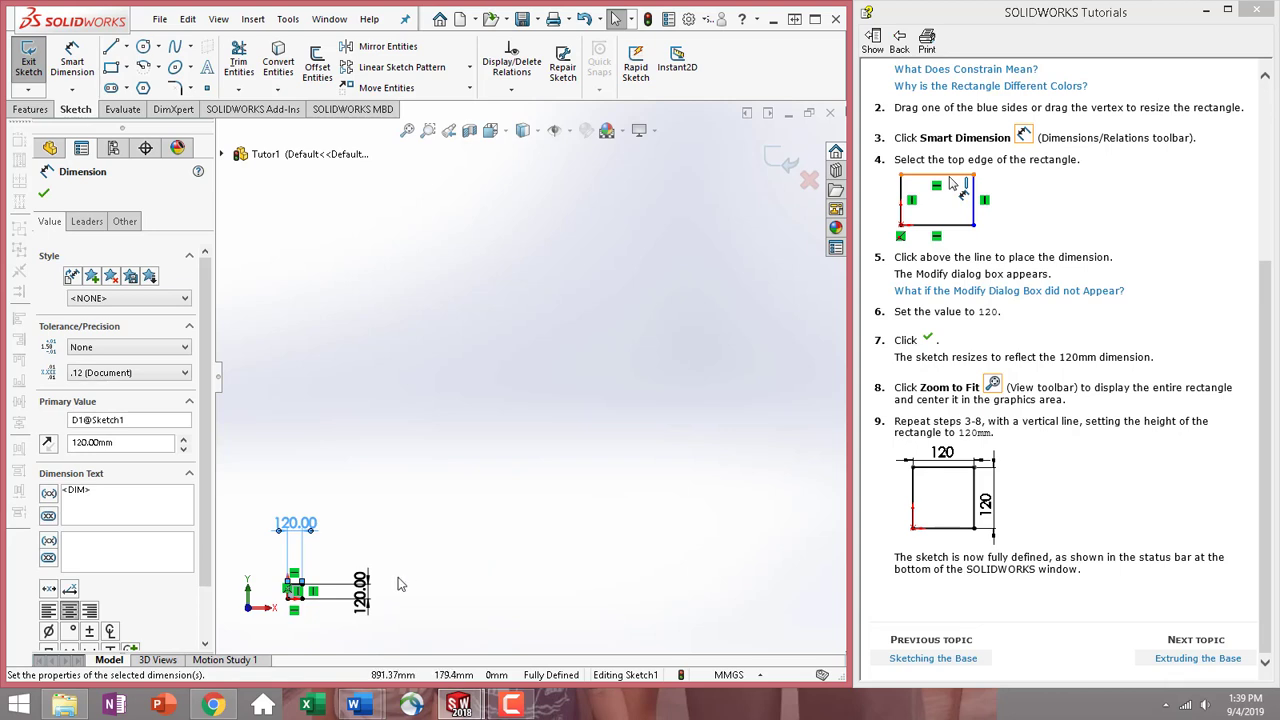
# Reposition the width and height dimensions close to the square's top and right edges, and clear the selection.
pyautogui.scroll(-1, 398, 583)
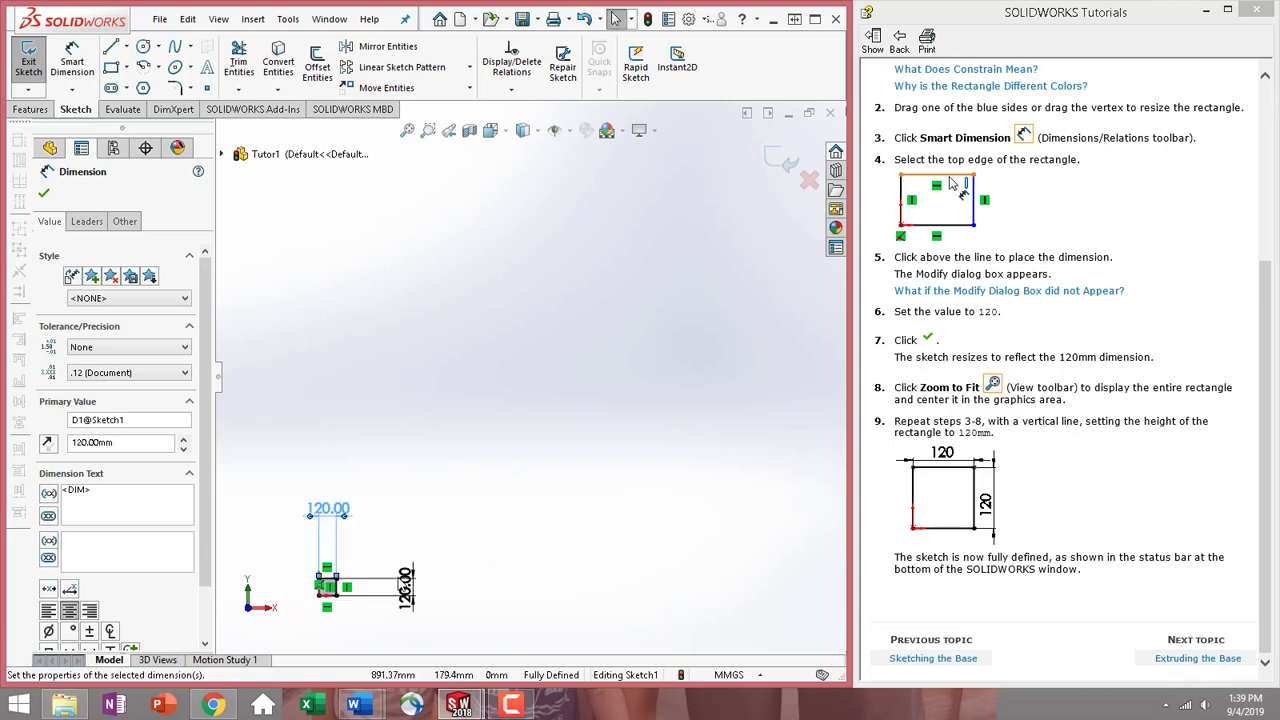
pyautogui.moveTo(410, 592); pyautogui.dragTo(391, 590)
pyautogui.moveTo(345, 521); pyautogui.dragTo(340, 563)
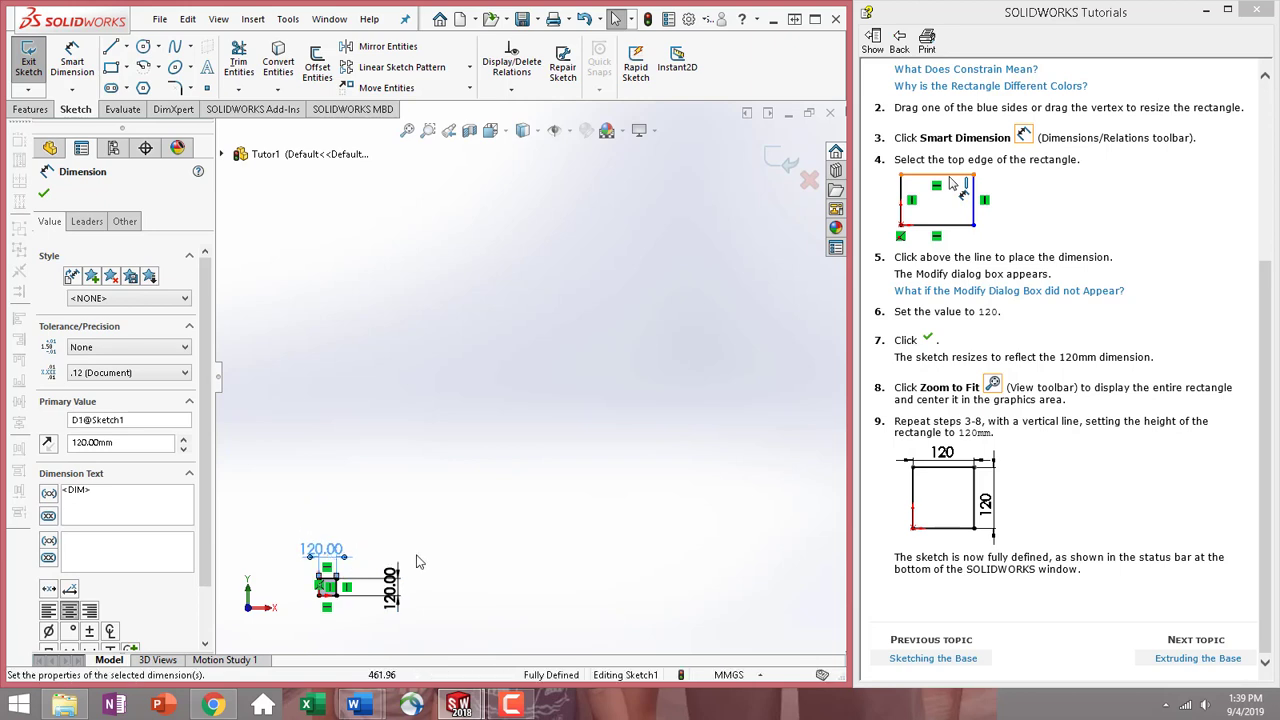
pyautogui.scroll(-6, 338, 585)
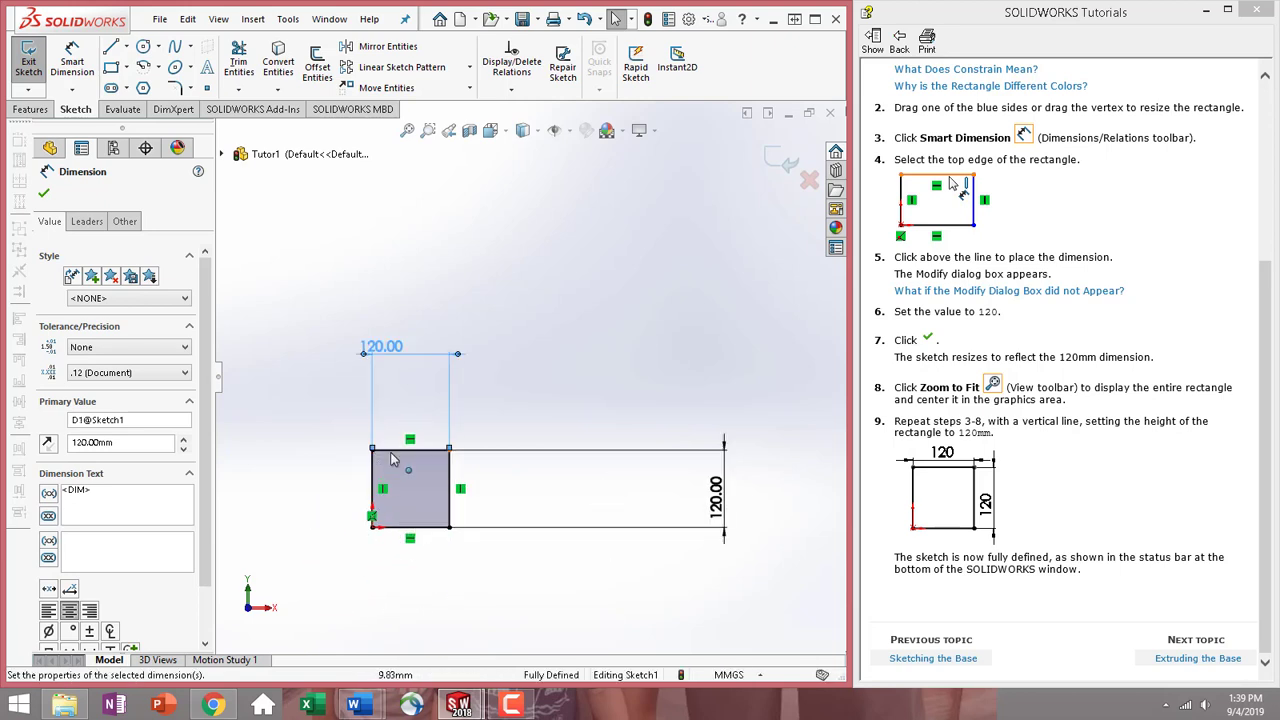
pyautogui.moveTo(418, 224)
pyautogui.mouseDown()
pyautogui.moveTo(415, 392)
pyautogui.moveTo(485, 385)
pyautogui.mouseUp()
pyautogui.scroll(3, 528, 375)
pyautogui.moveTo(762, 440); pyautogui.dragTo(570, 420)
pyautogui.scroll(4, 500, 526)
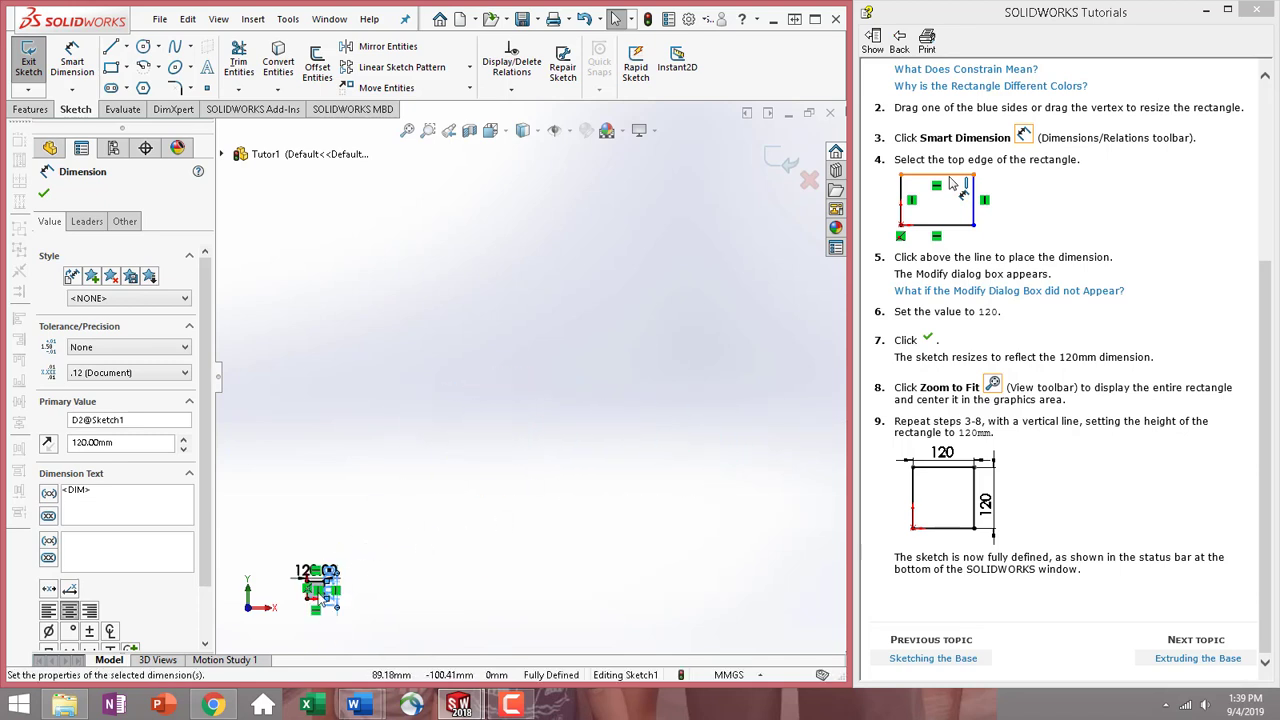
pyautogui.scroll(-4, 411, 563)
pyautogui.scroll(-6, 310, 530)
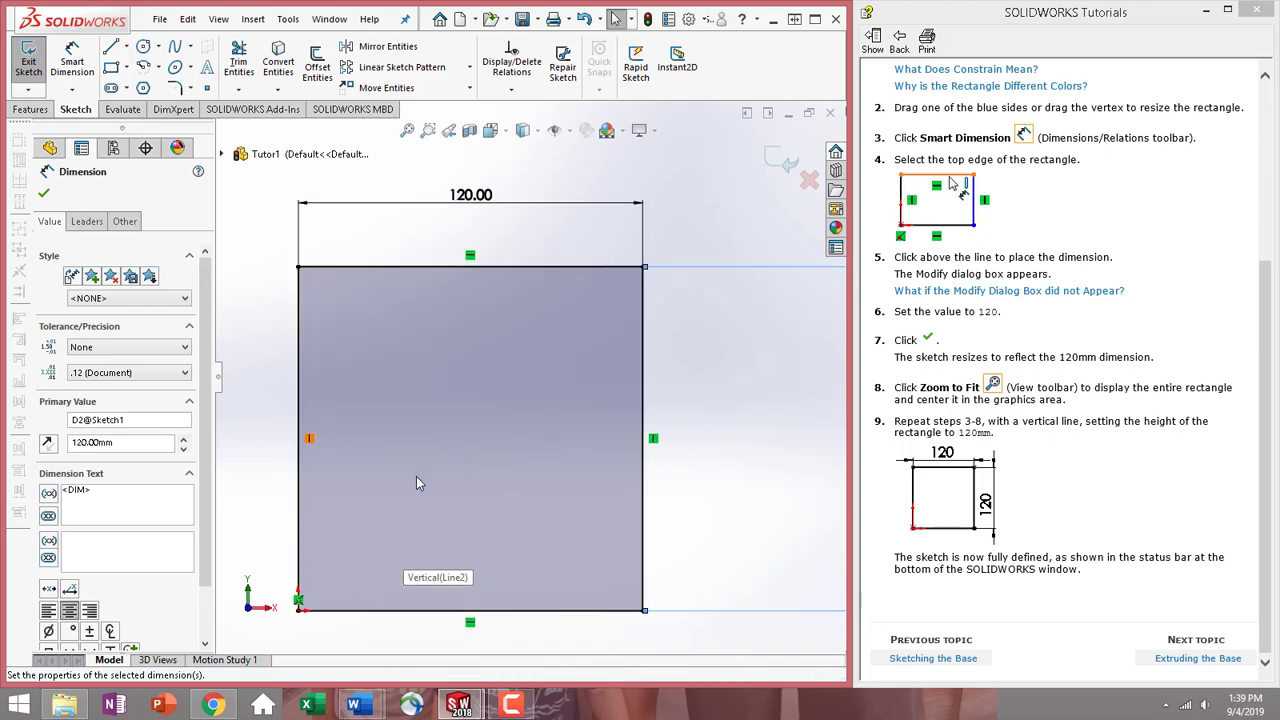
pyautogui.scroll(1, 418, 473)
pyautogui.moveTo(776, 404); pyautogui.dragTo(657, 440)
pyautogui.click(785, 165)
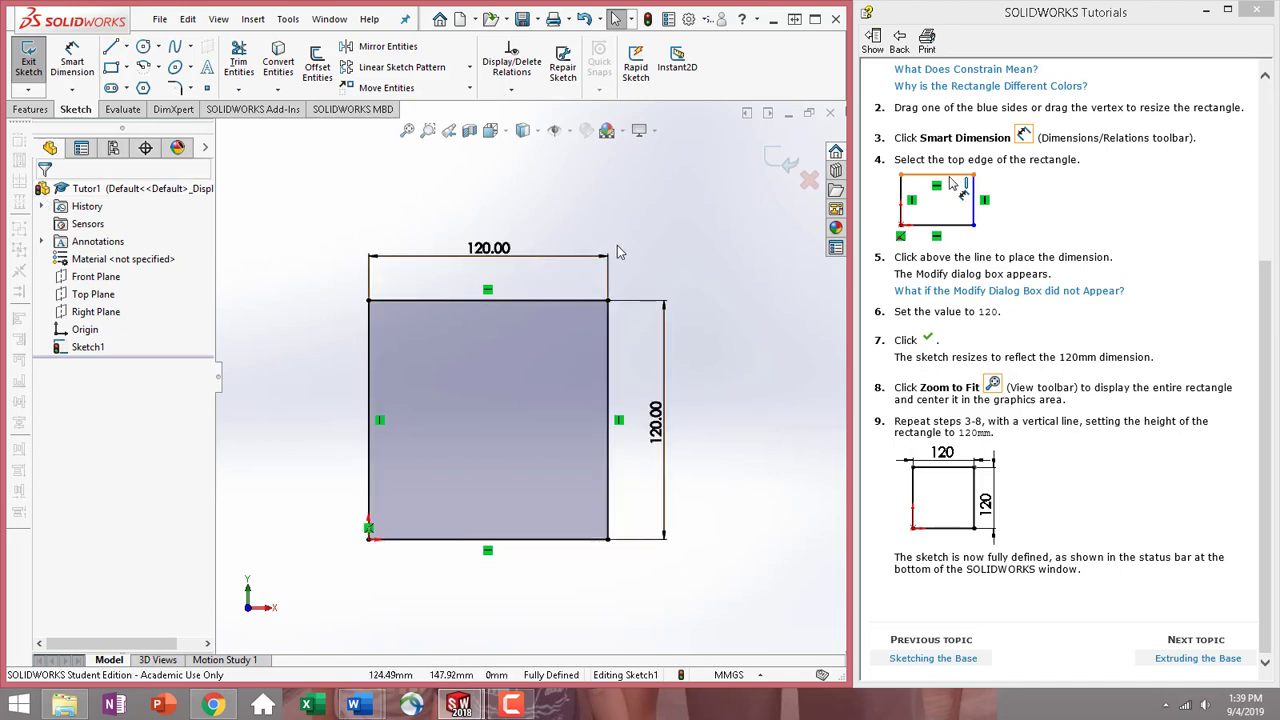
# Advance the tutorial to Extruding the Base and set up an Extruded Boss/Base of the square with Blind end condition and 30 mm depth.
pyautogui.click(1219, 662)
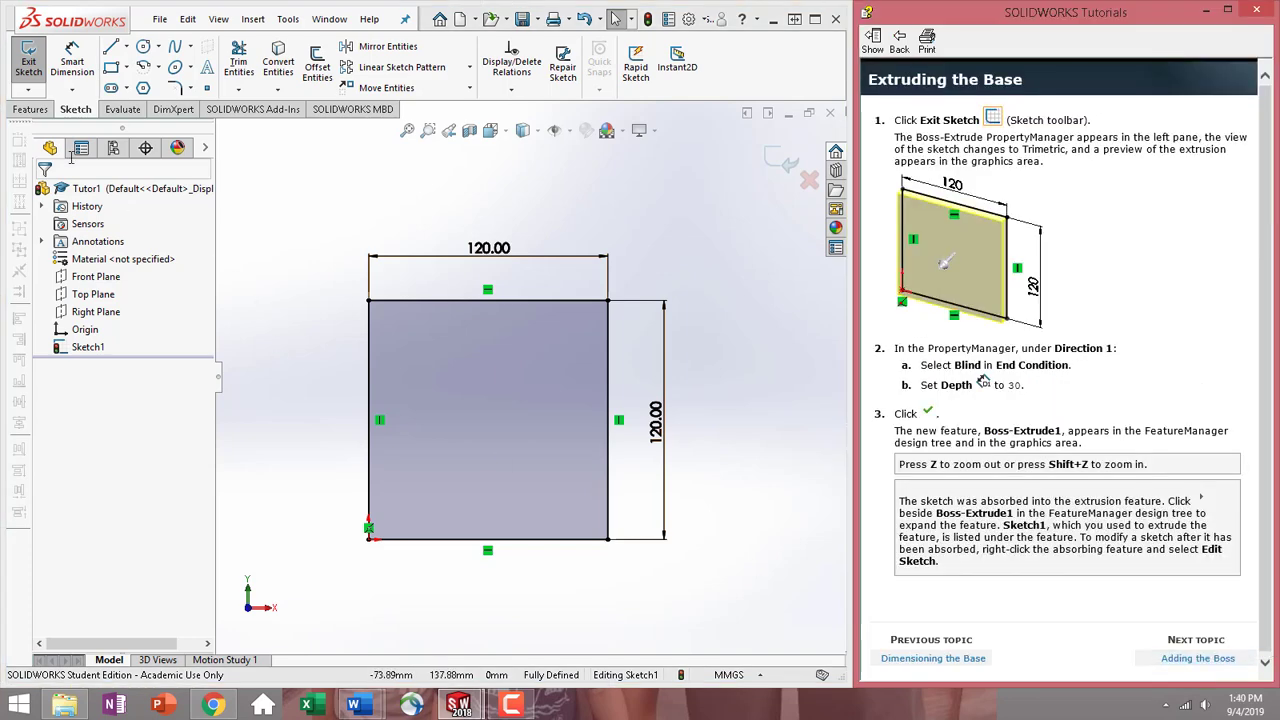
pyautogui.click(16, 67)
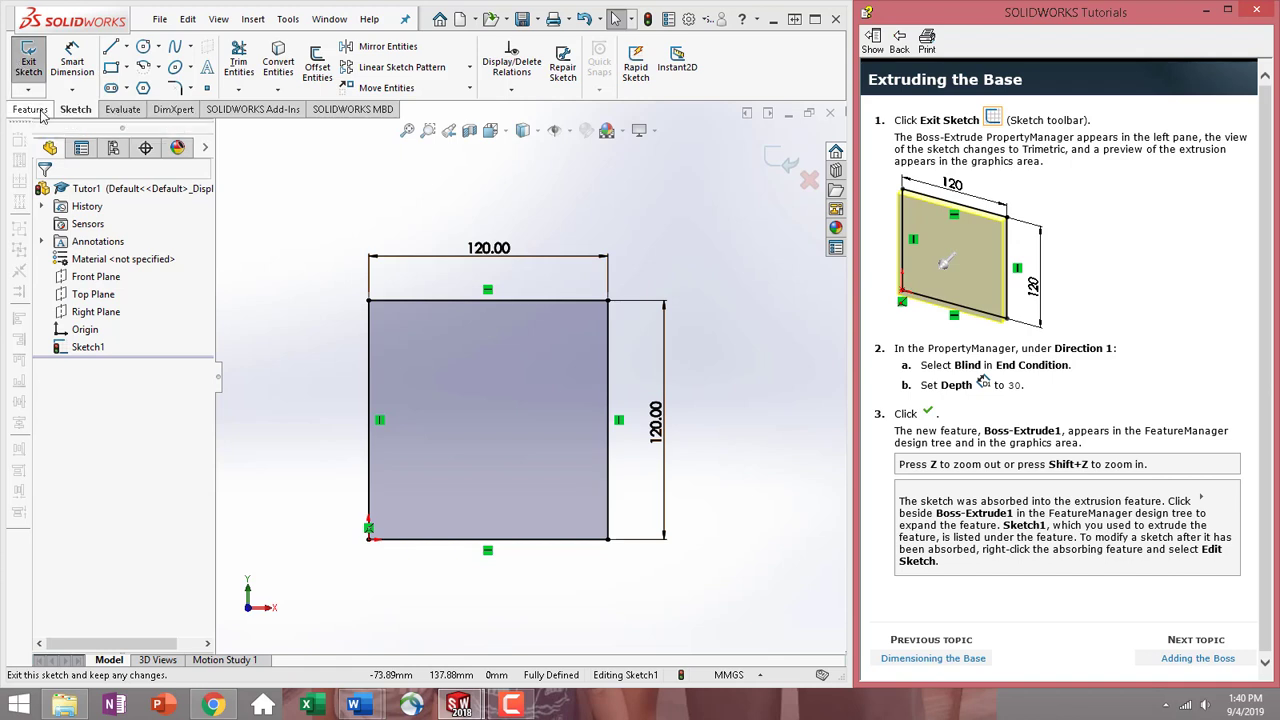
pyautogui.click(41, 112)
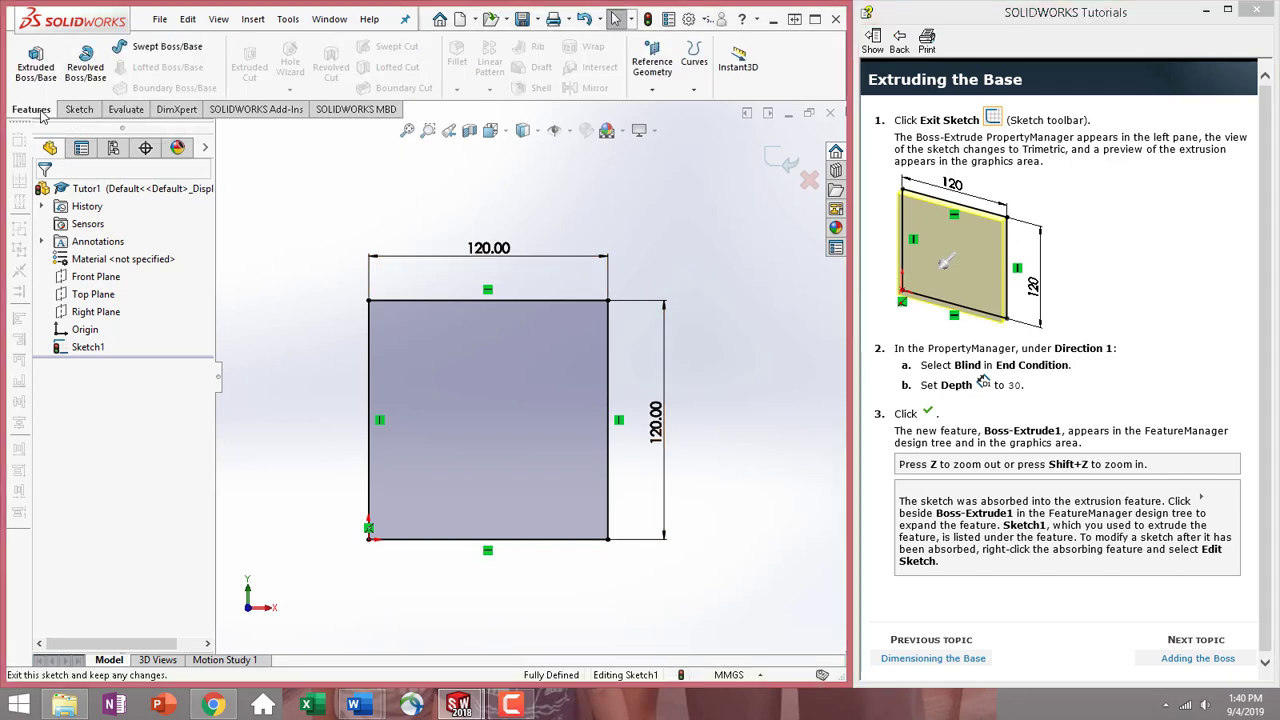
pyautogui.click(36, 70)
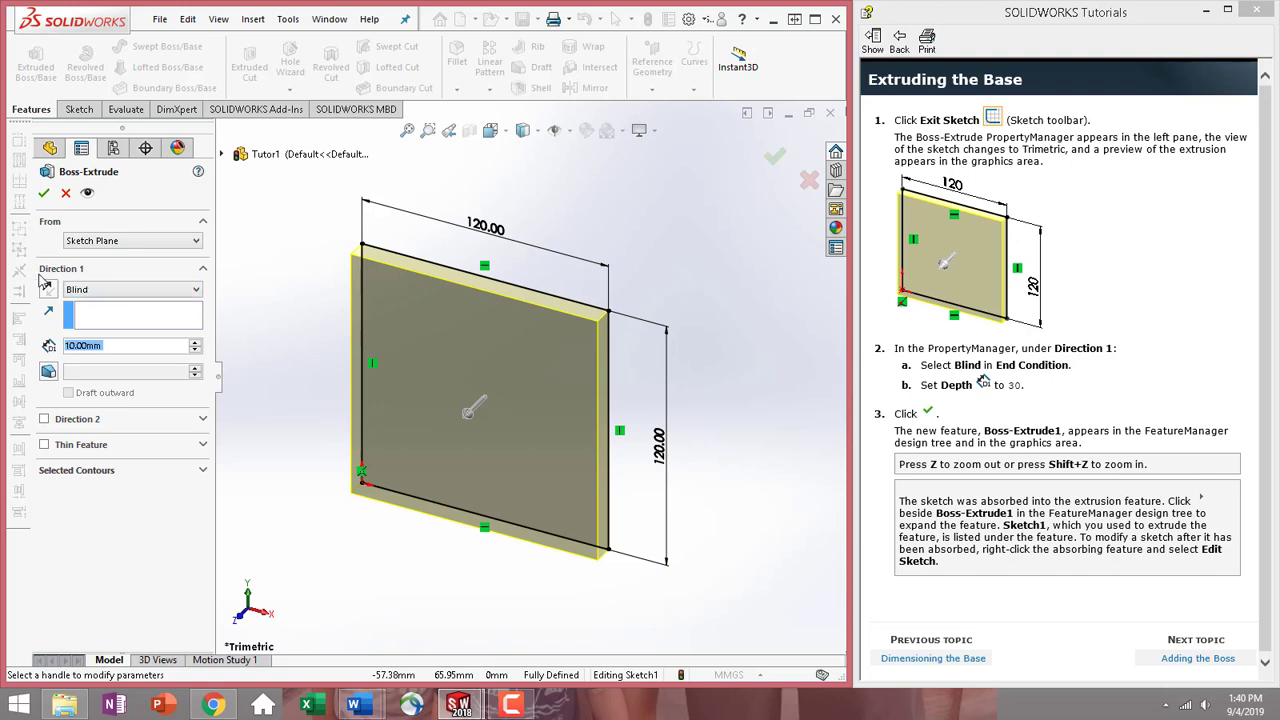
pyautogui.click(141, 292)
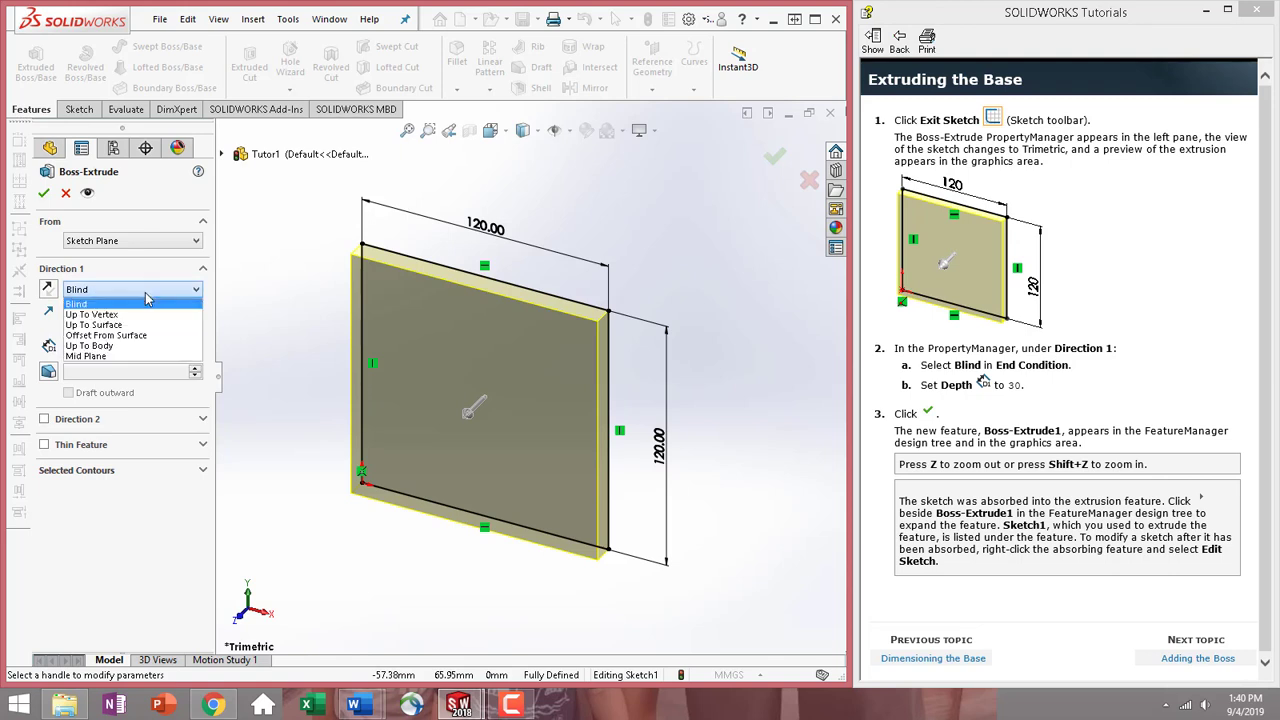
pyautogui.click(141, 307)
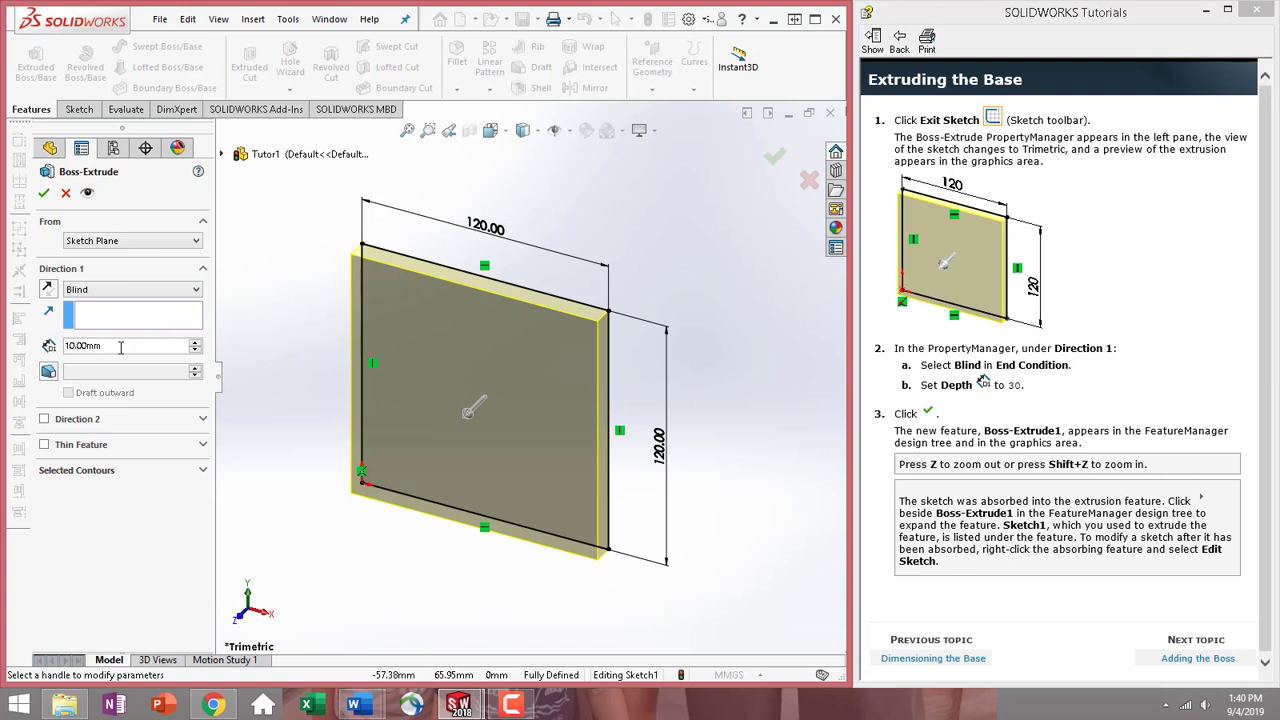
pyautogui.doubleClick(83, 346)
pyautogui.write('30')
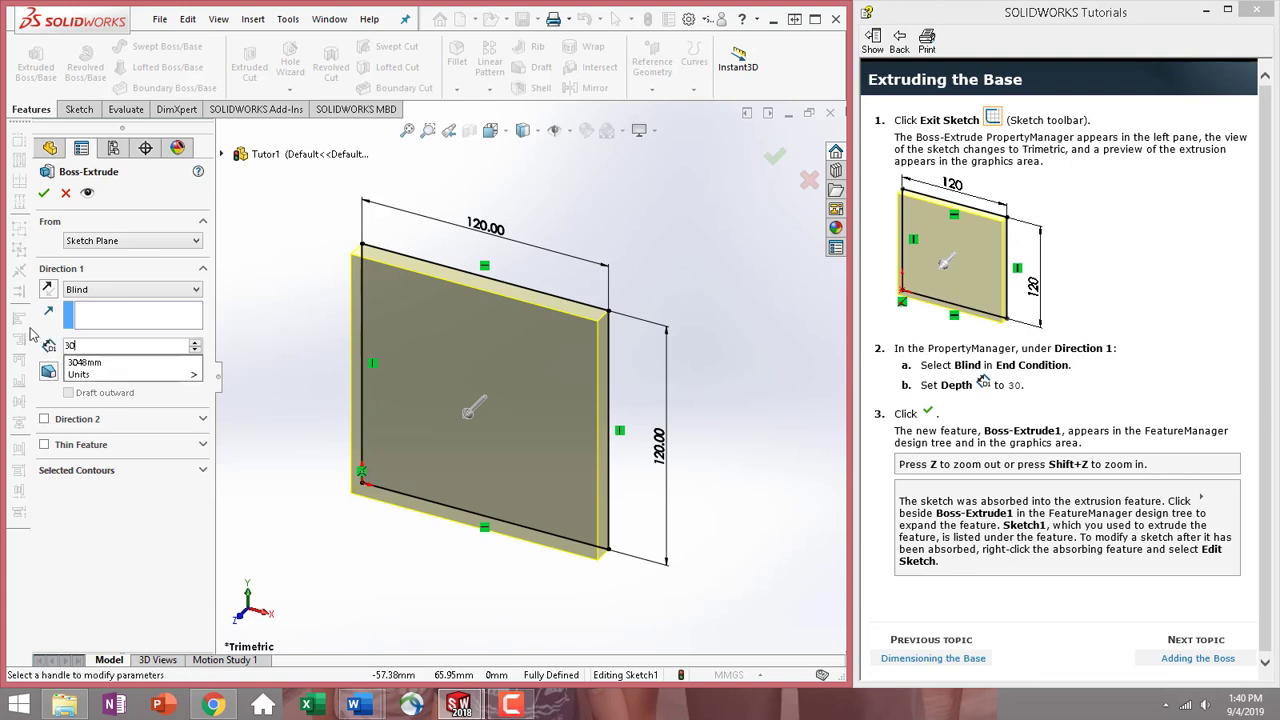
pyautogui.press('Return')
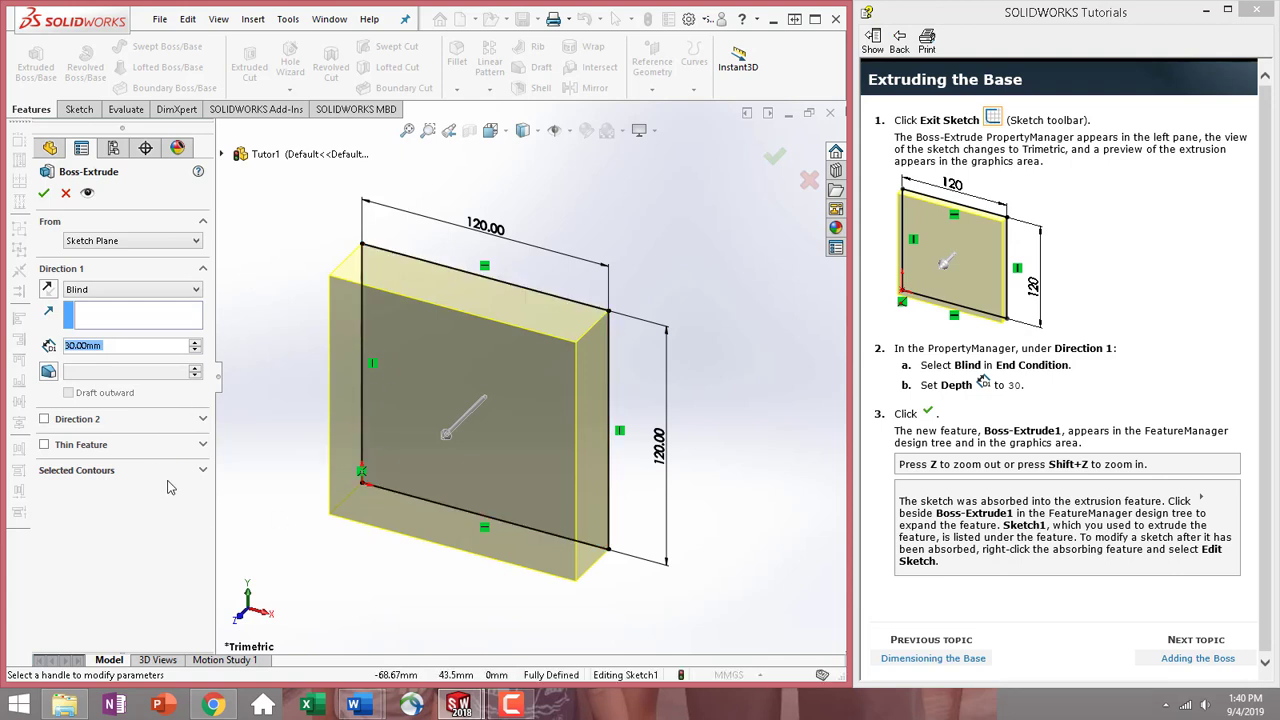
# Examine the Boss-Extrude's Direction 2 settings, reversed direction preview and end condition choices, keeping the original direction and Blind.
pyautogui.click(204, 421)
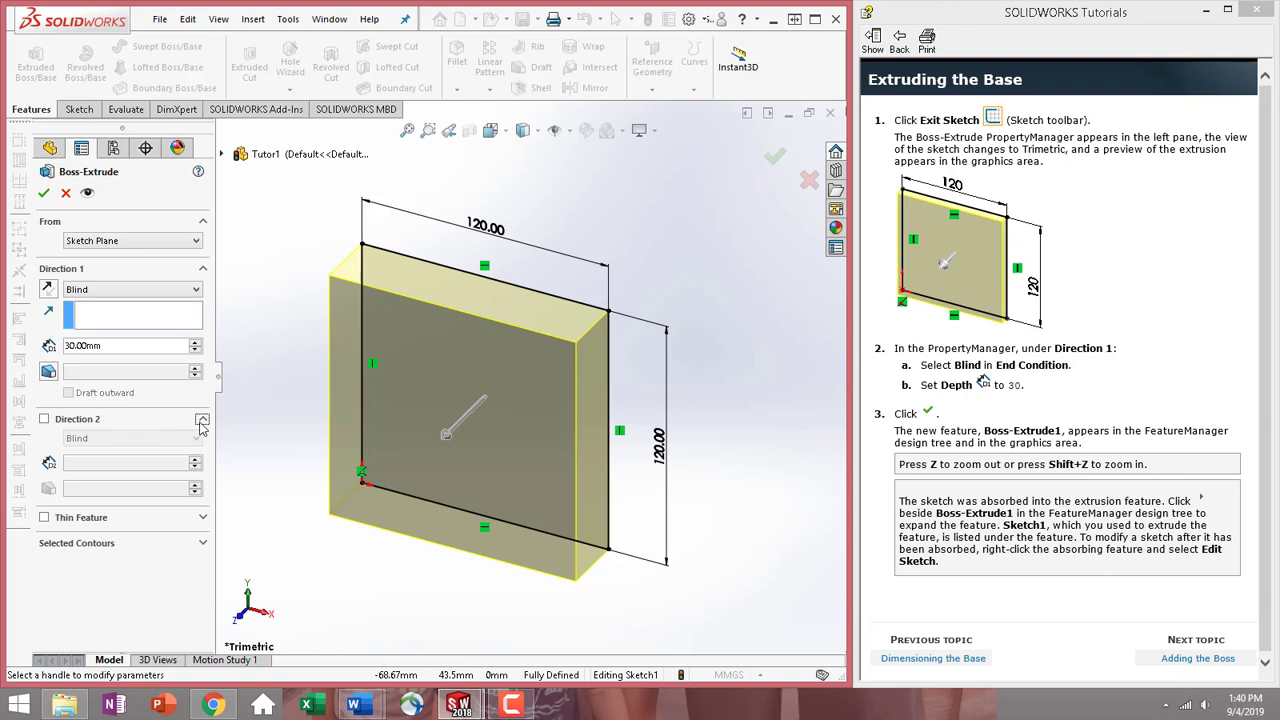
pyautogui.click(202, 421)
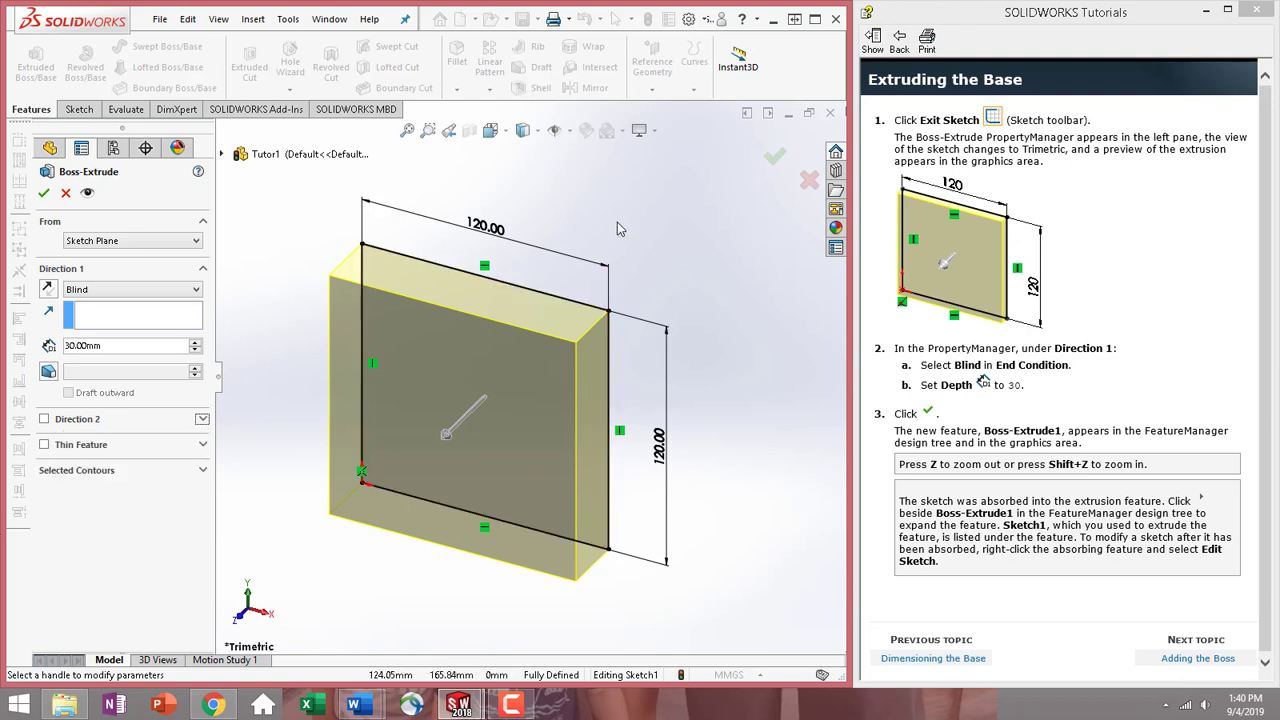
pyautogui.click(47, 291)
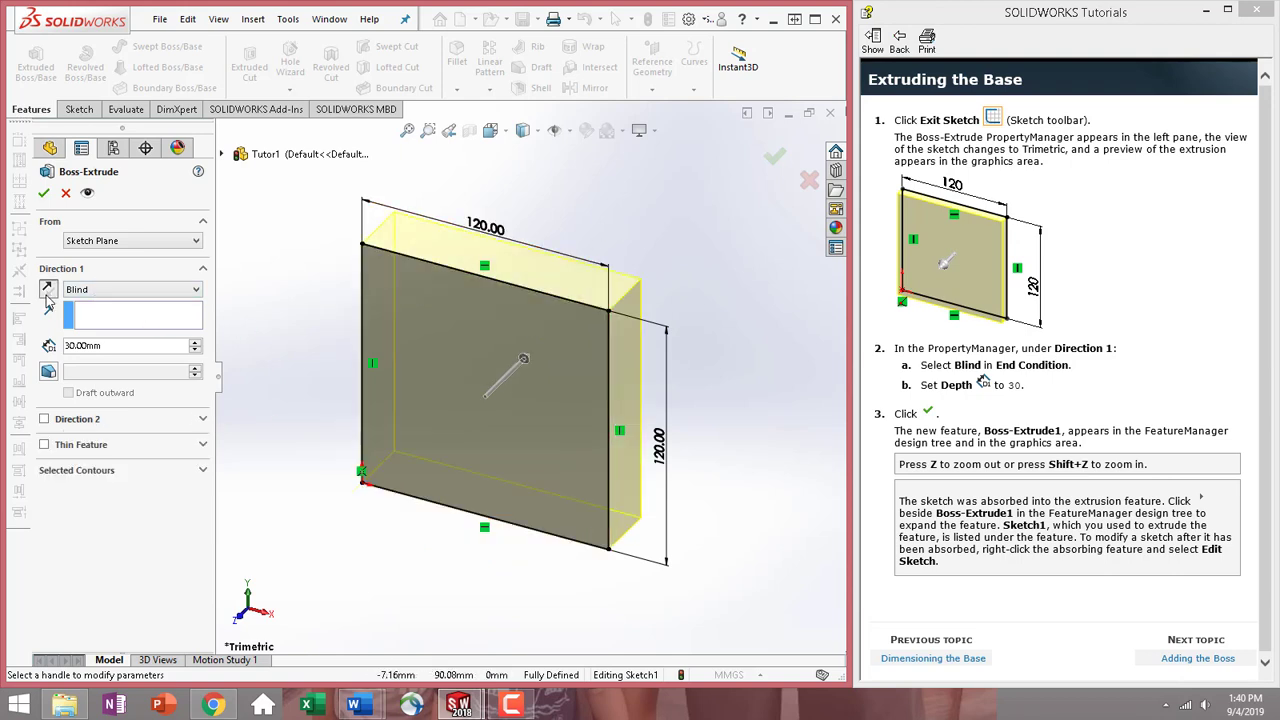
pyautogui.click(47, 291)
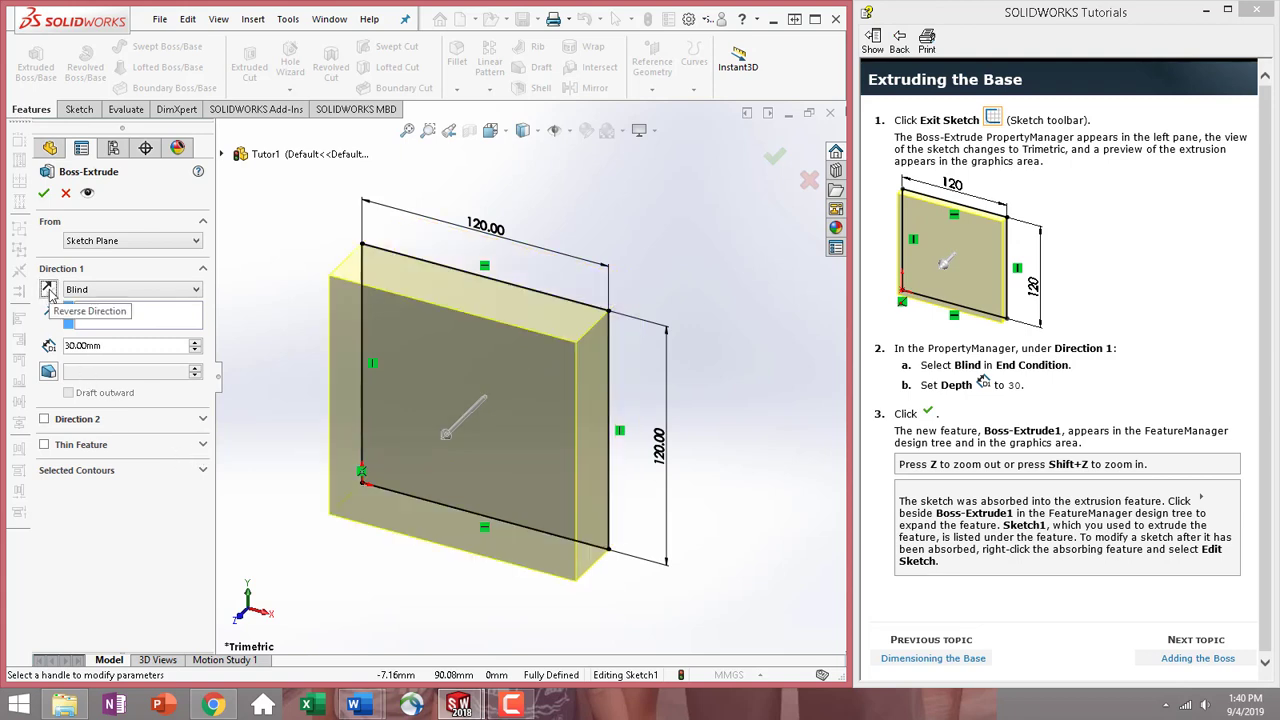
pyautogui.click(143, 290)
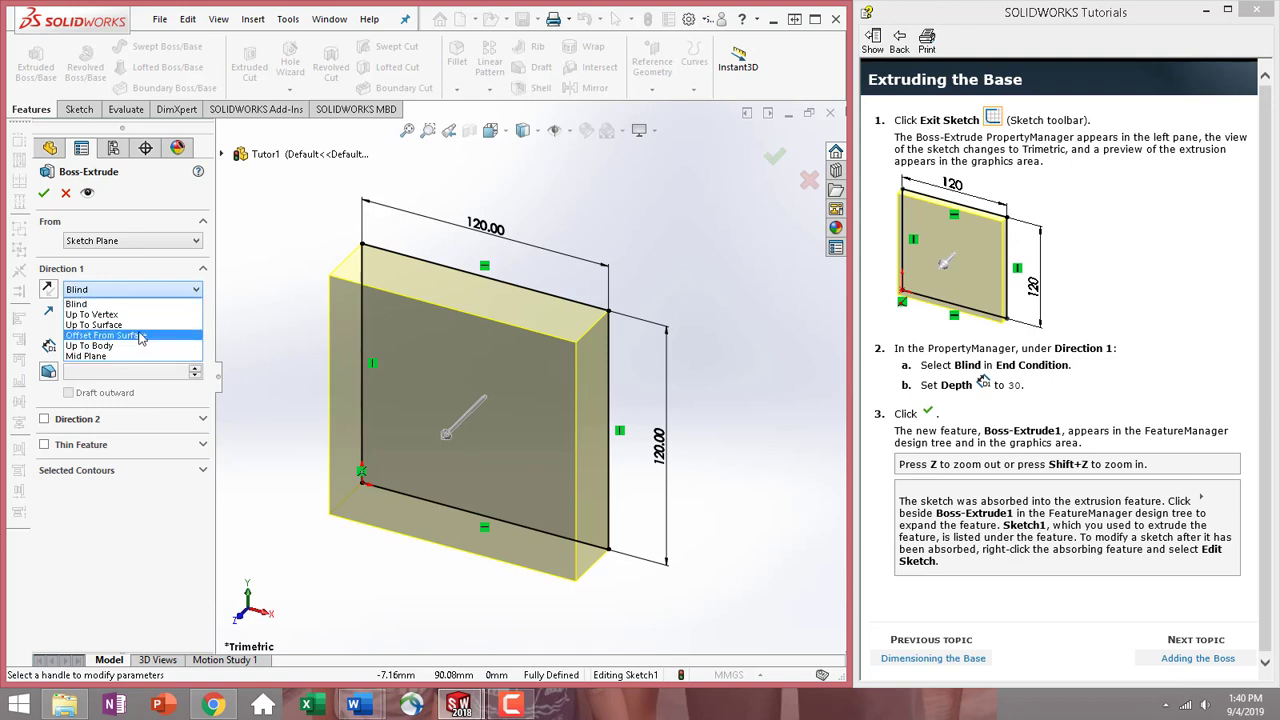
pyautogui.click(147, 284)
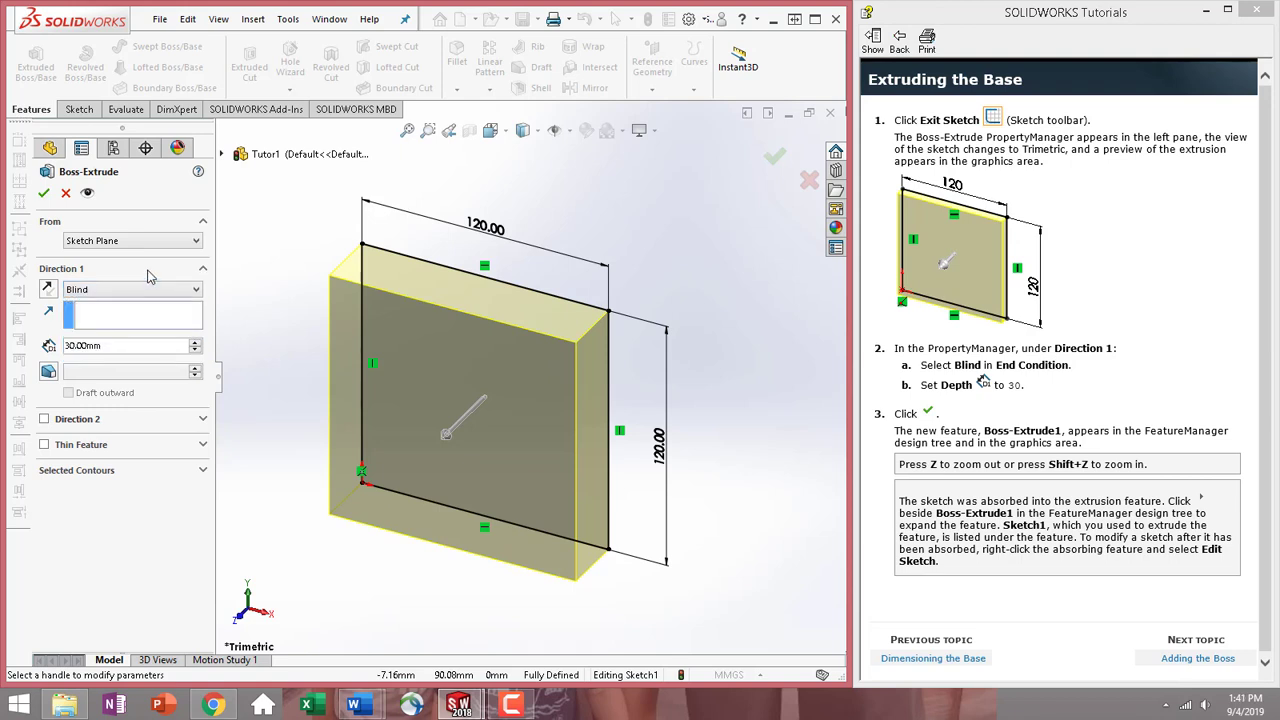
# Review the Thin Feature and Selected Contours options, and accept the 30 mm Blind extrusion of the square base.
pyautogui.click(190, 447)
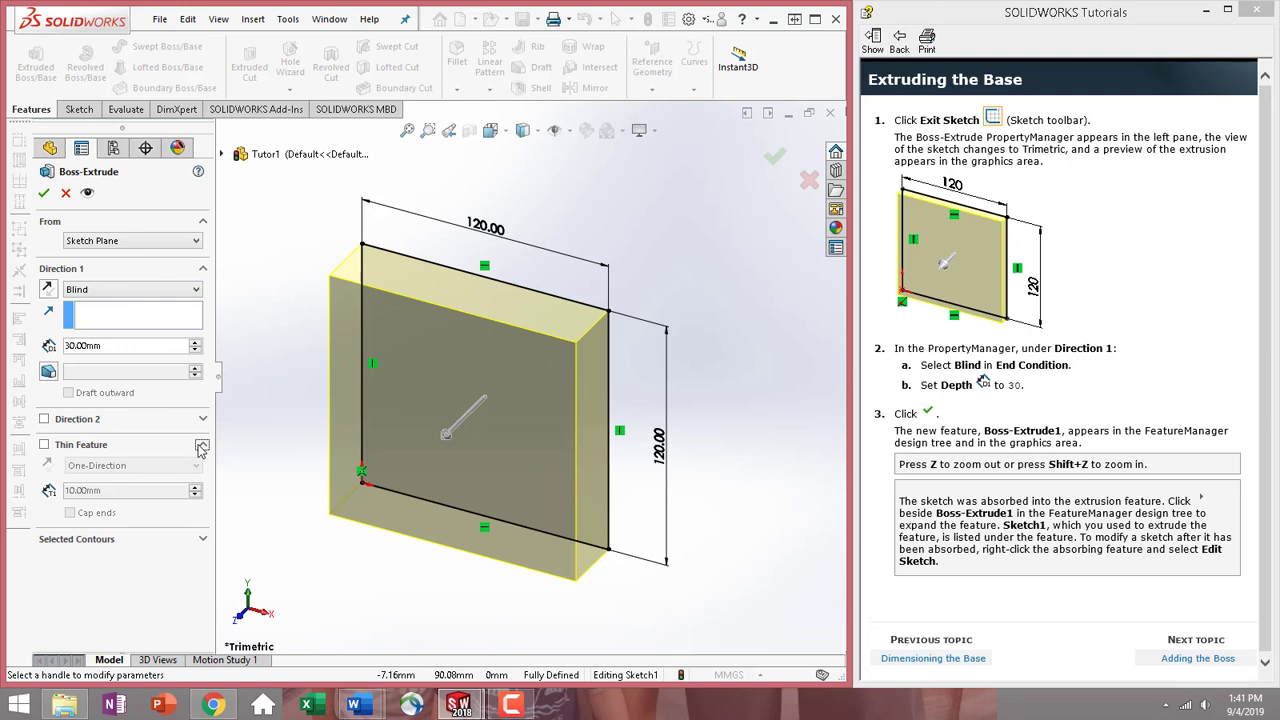
pyautogui.click(201, 447)
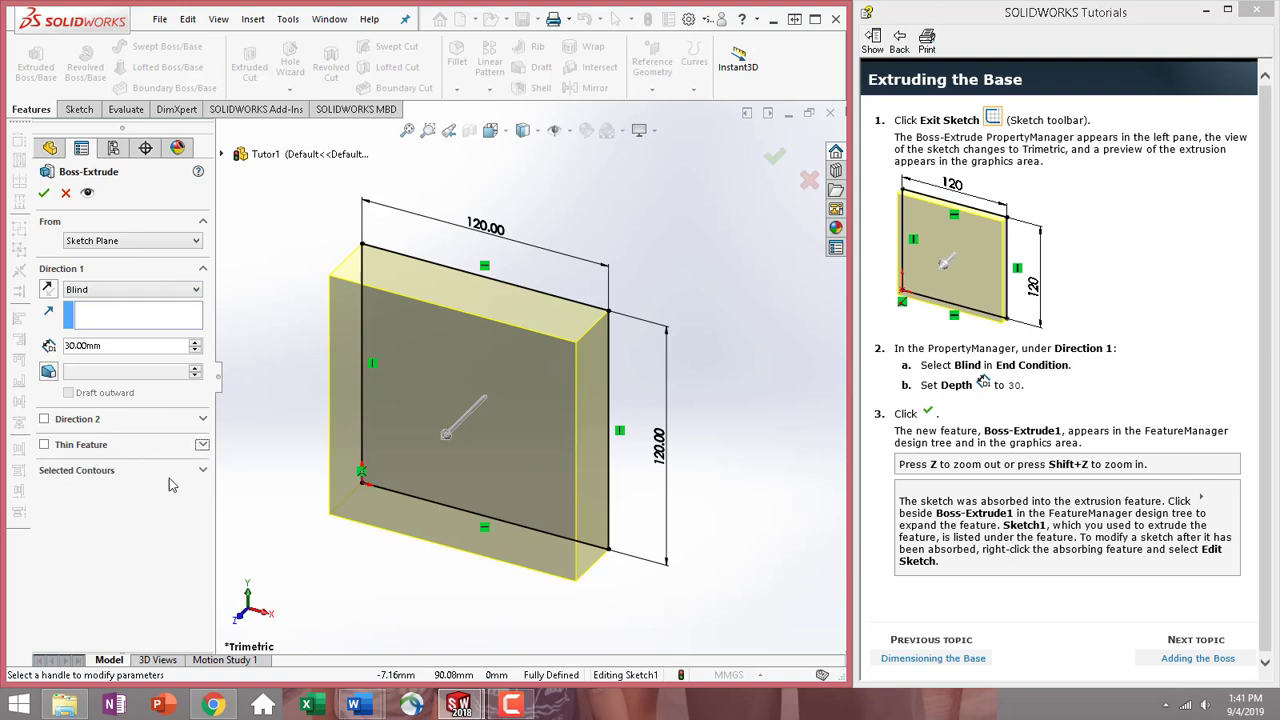
pyautogui.click(201, 474)
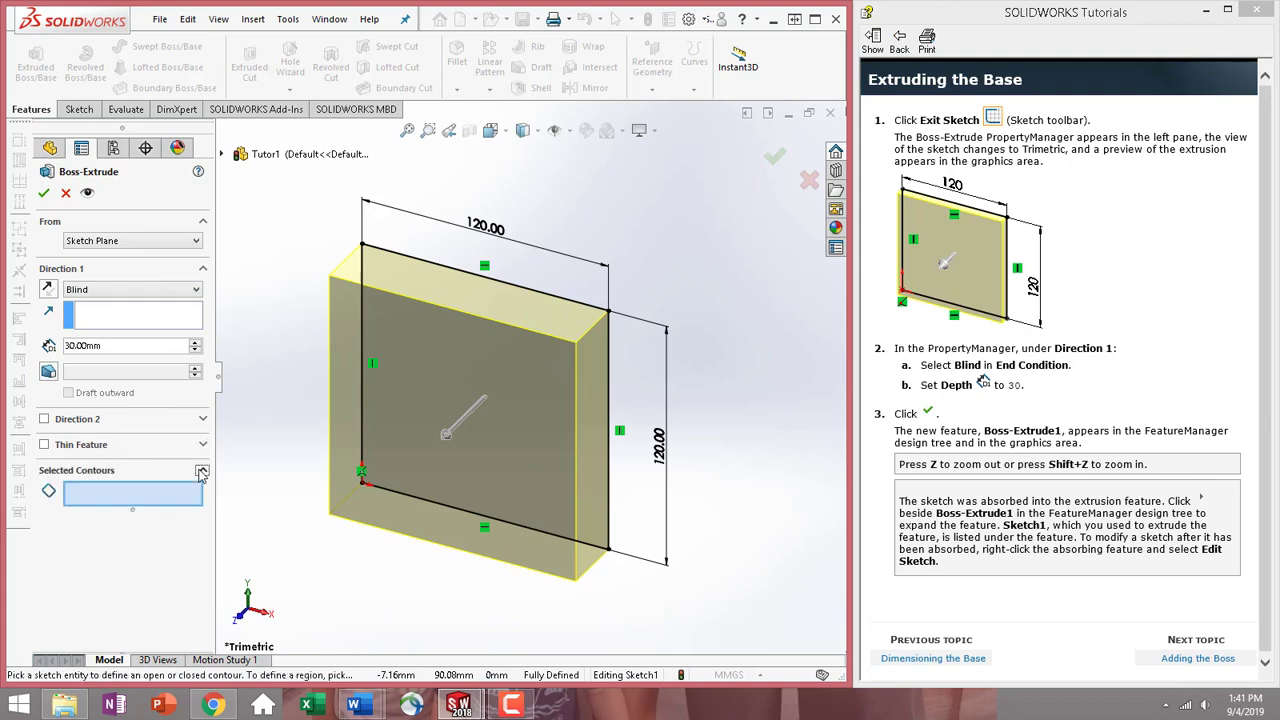
pyautogui.click(201, 474)
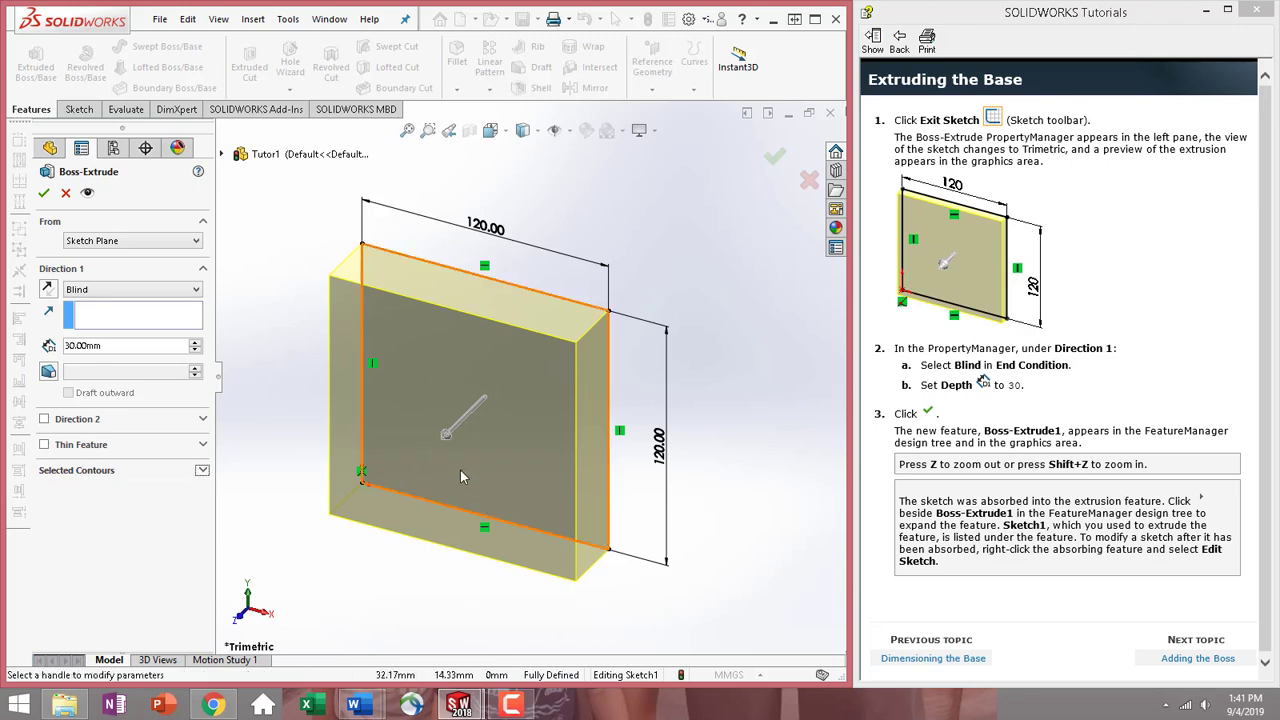
pyautogui.click(43, 200)
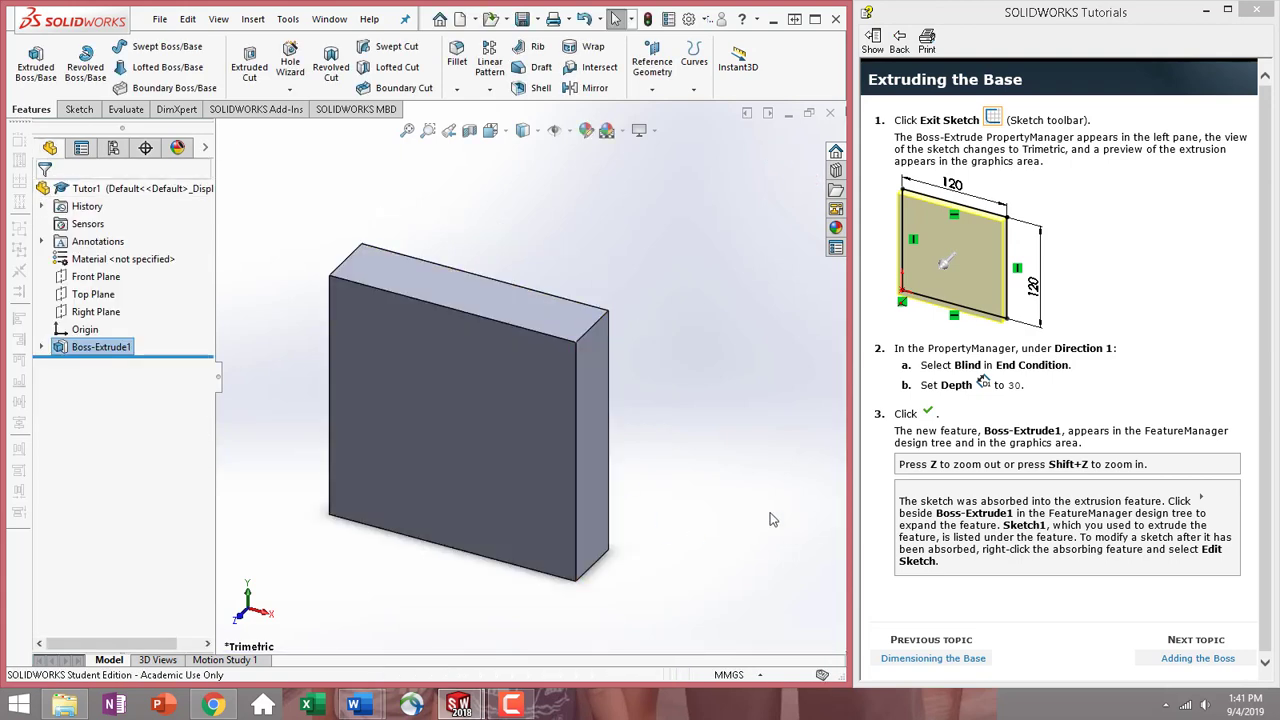
pyautogui.press('z')
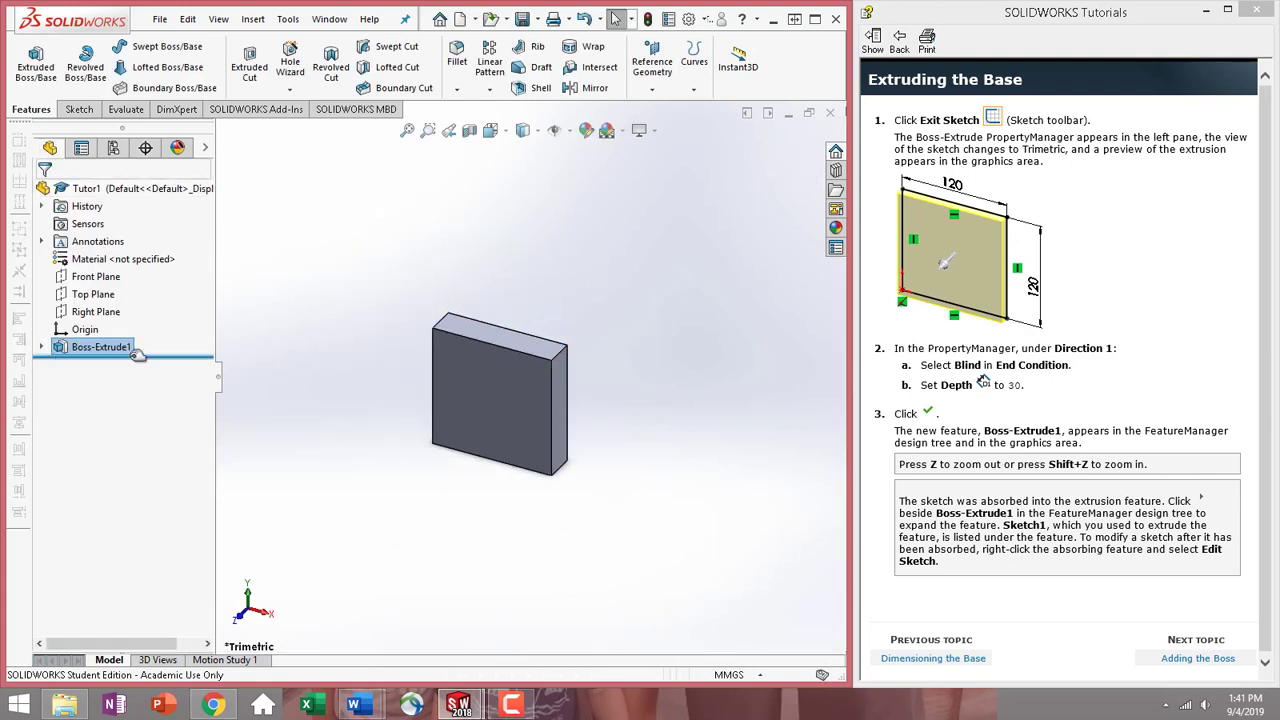
pyautogui.moveTo(517, 412); pyautogui.dragTo(514, 357, button='middle')
pyautogui.hotkey('ctrl', '1')
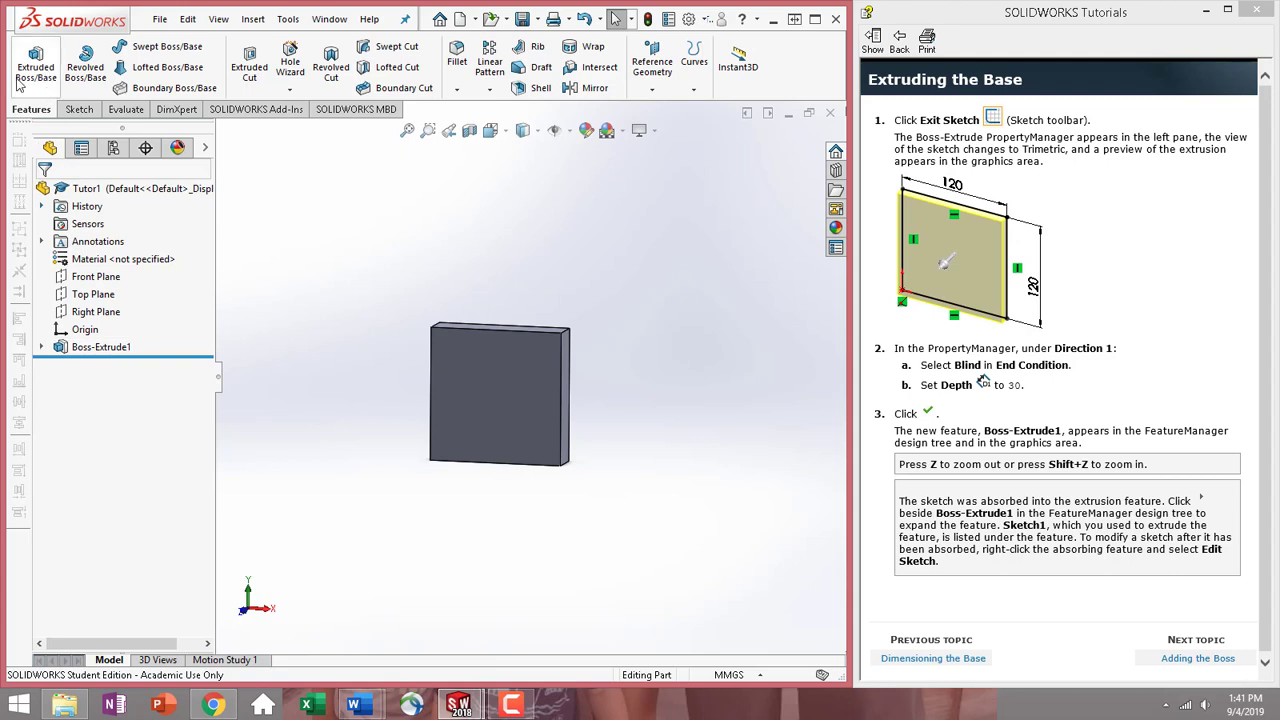
pyautogui.click(77, 110)
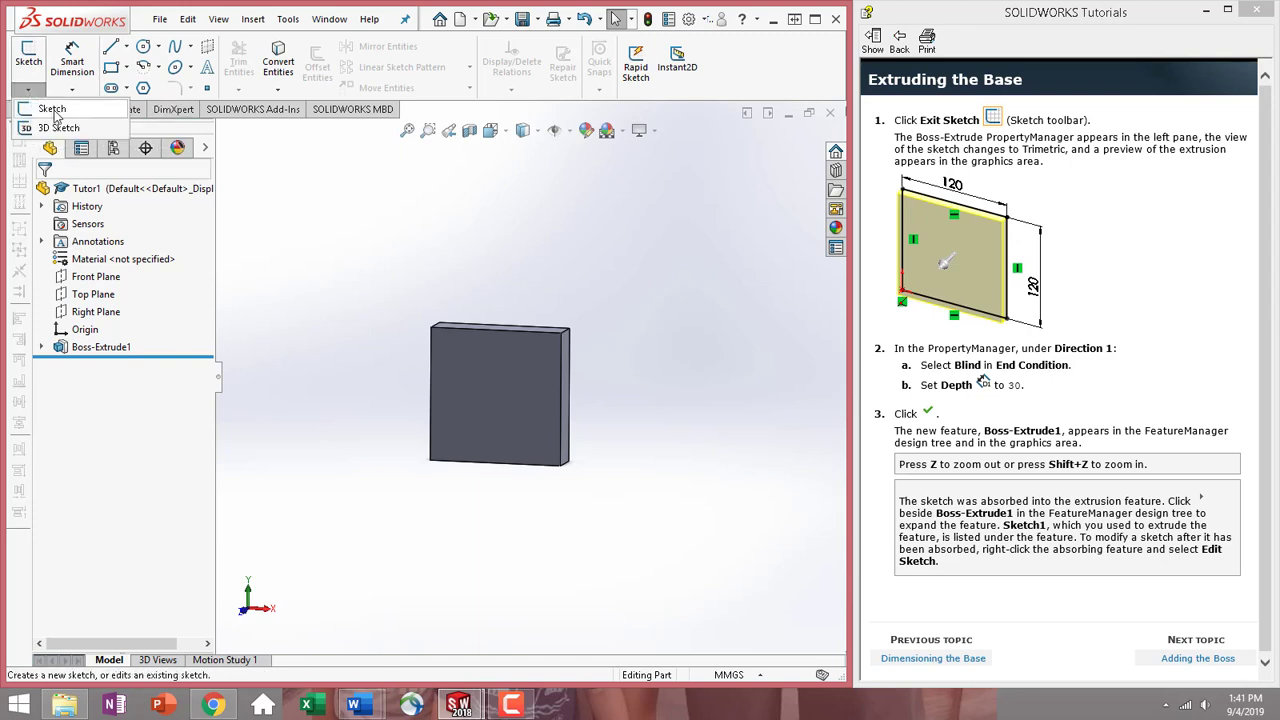
pyautogui.click(24, 50)
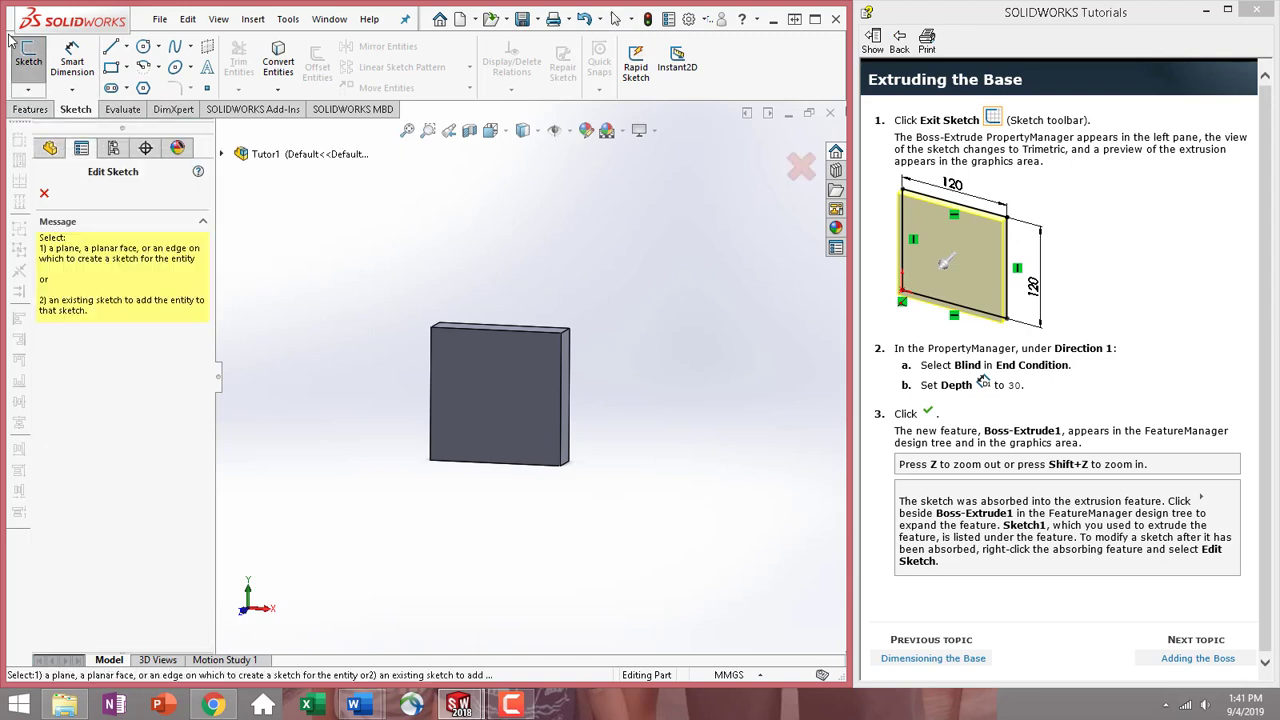
pyautogui.click(224, 156)
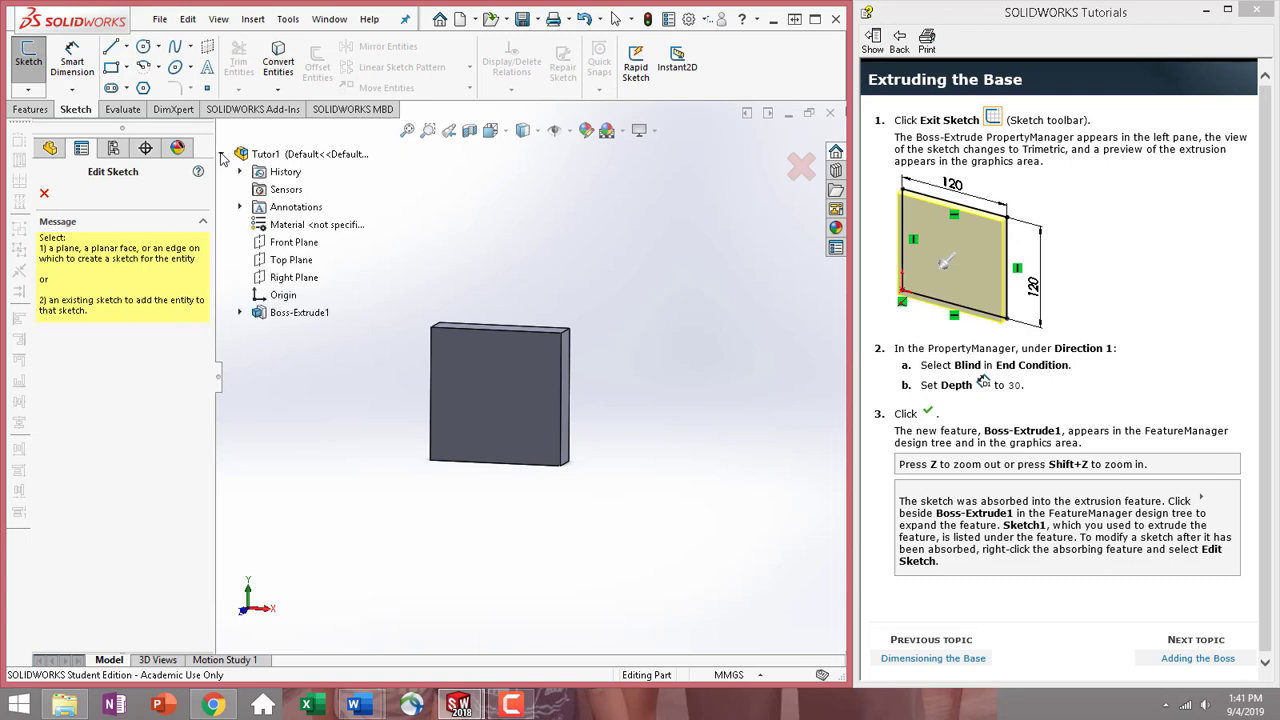
pyautogui.click(290, 242)
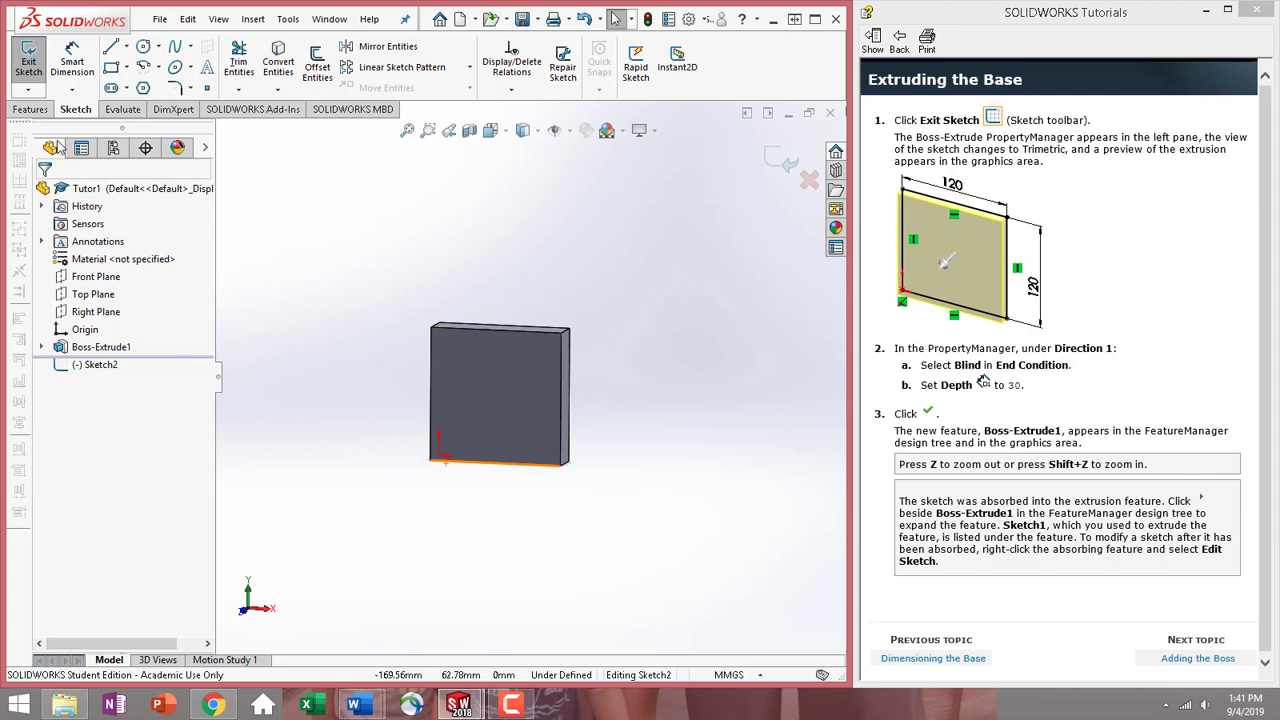
pyautogui.click(31, 110)
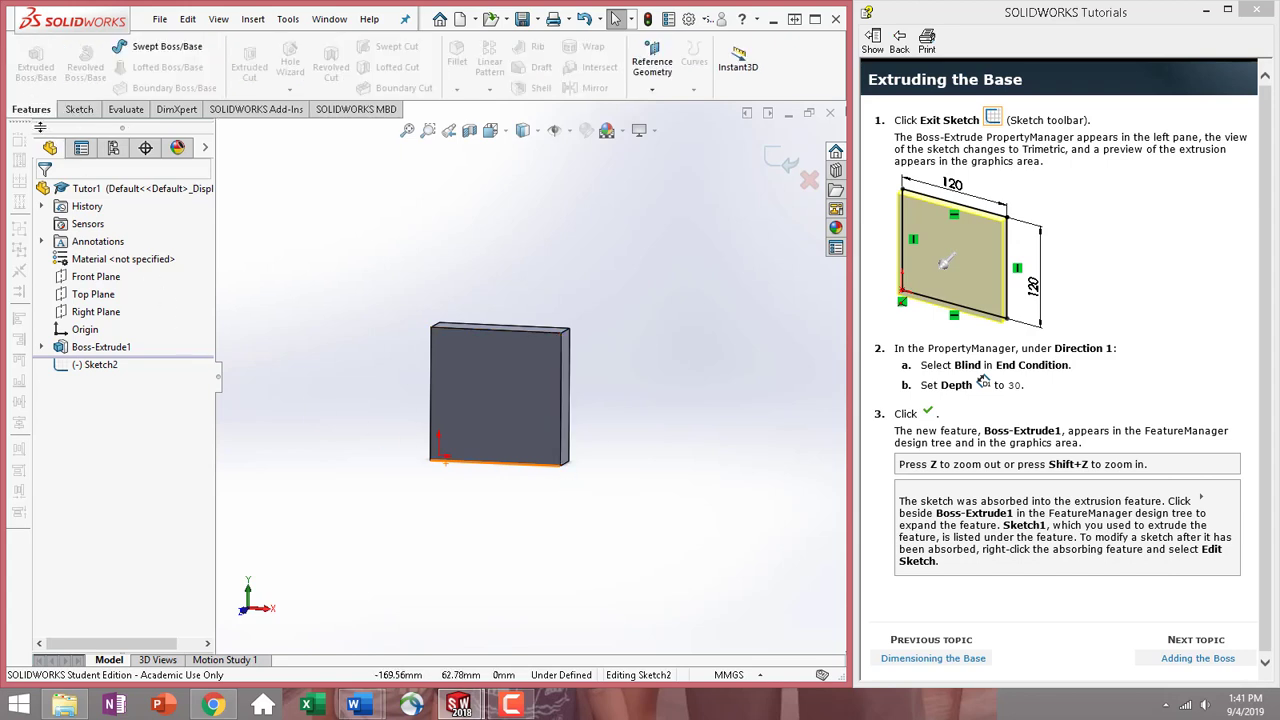
pyautogui.click(808, 183)
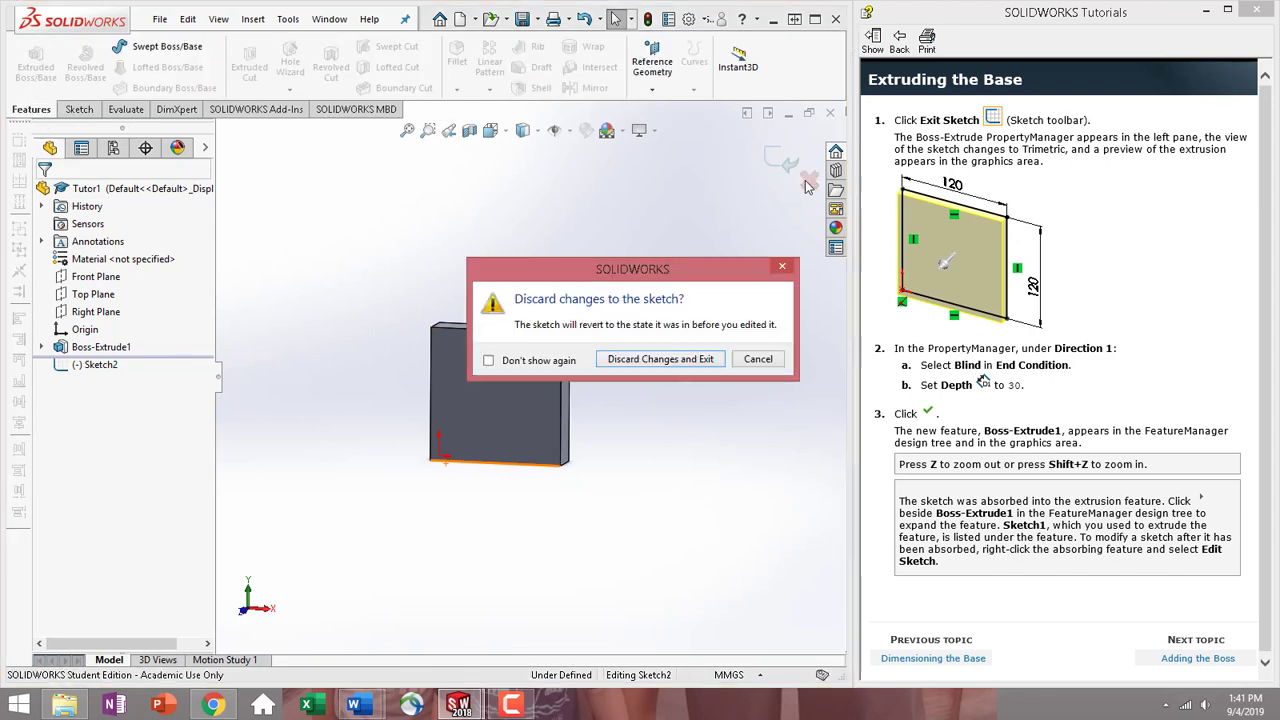
pyautogui.click(670, 358)
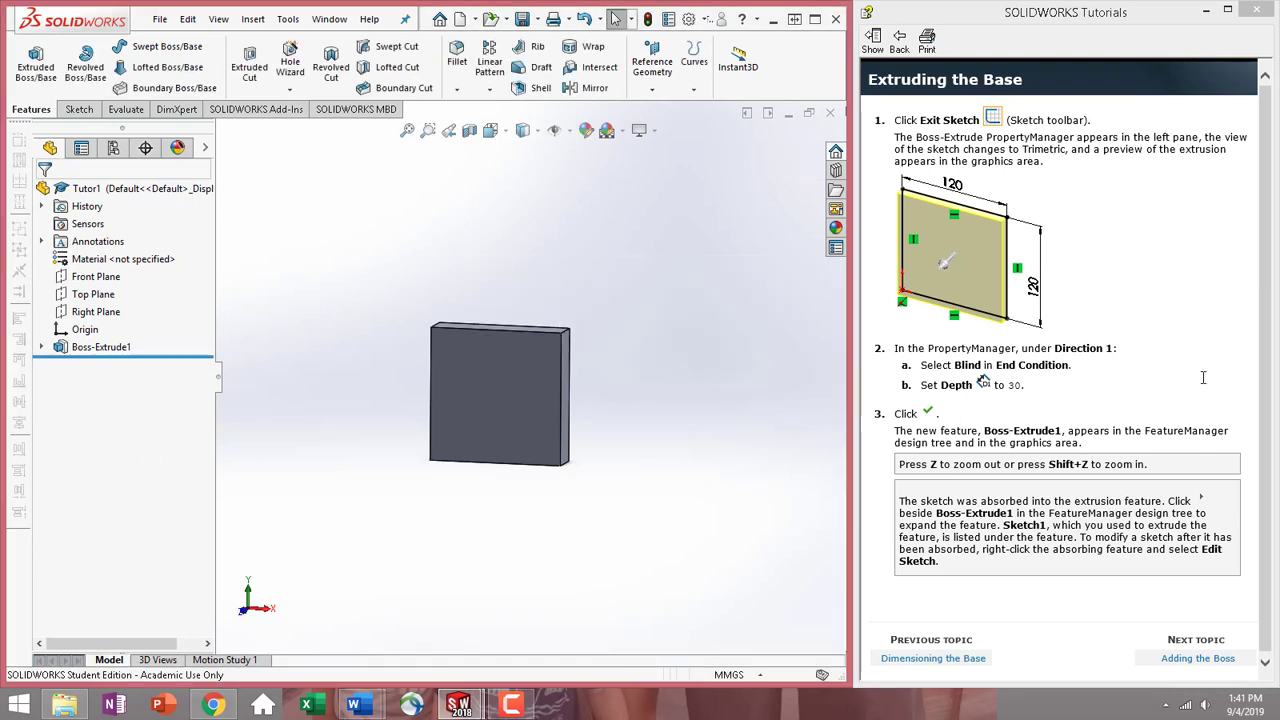
# Orient the view normal to the base's front face and advance the tutorial through Adding the Boss to Sketching and Dimensioning the Boss.
pyautogui.click(1200, 664)
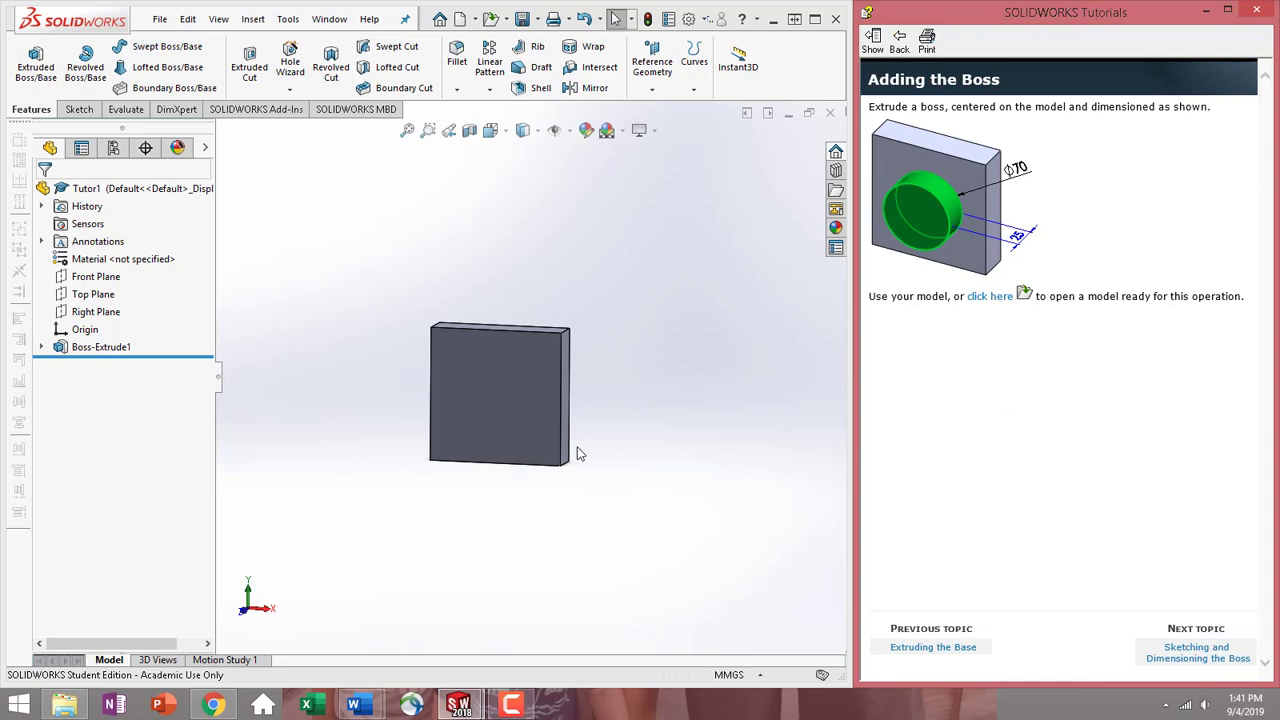
pyautogui.click(497, 400)
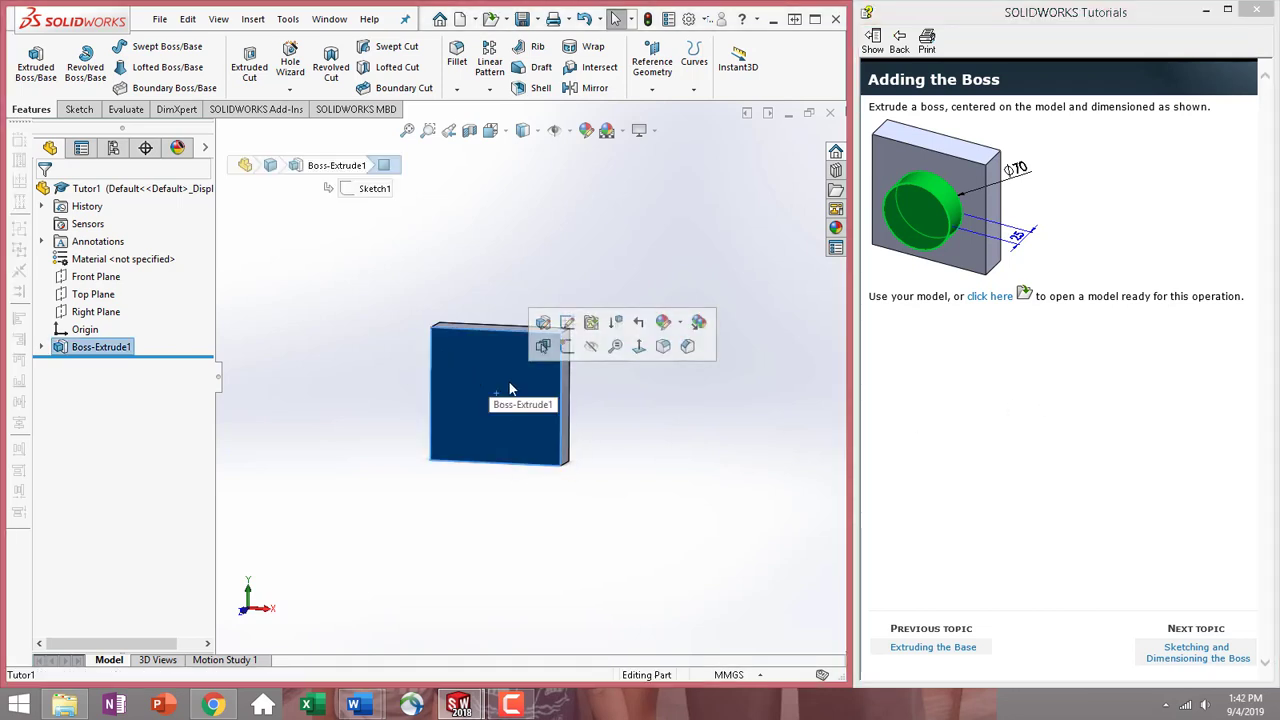
pyautogui.click(645, 351)
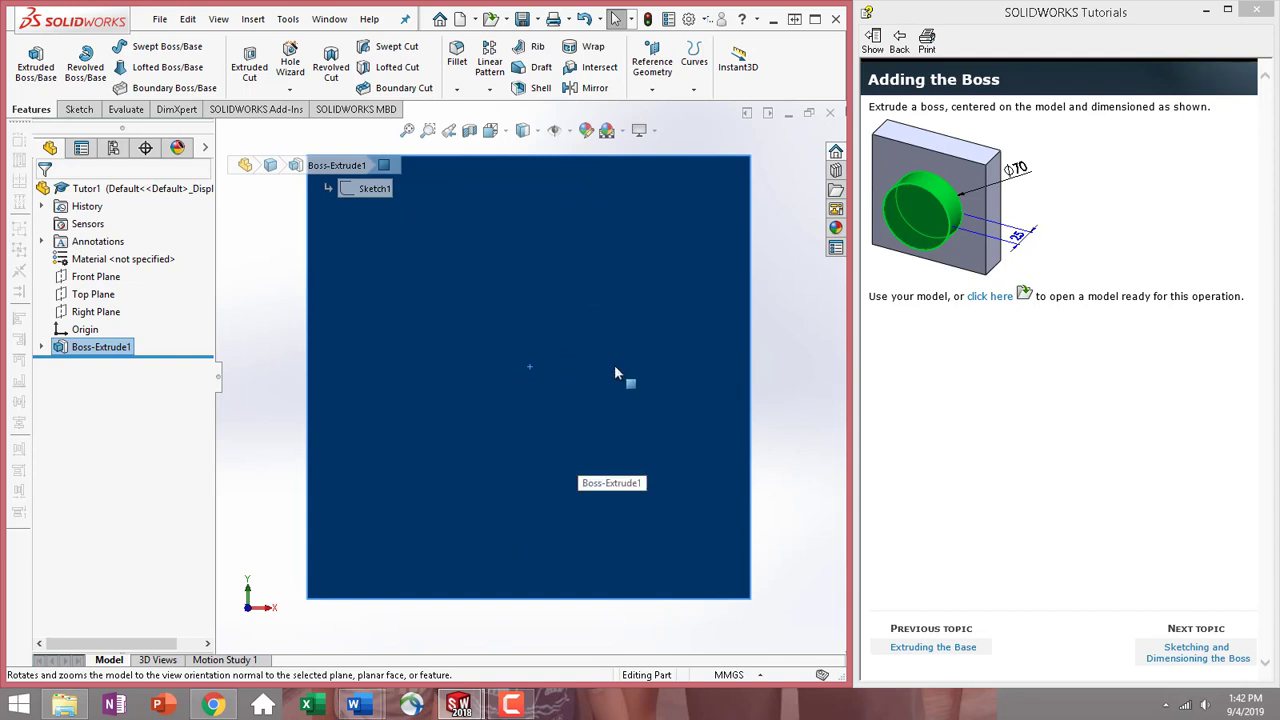
pyautogui.press('f')
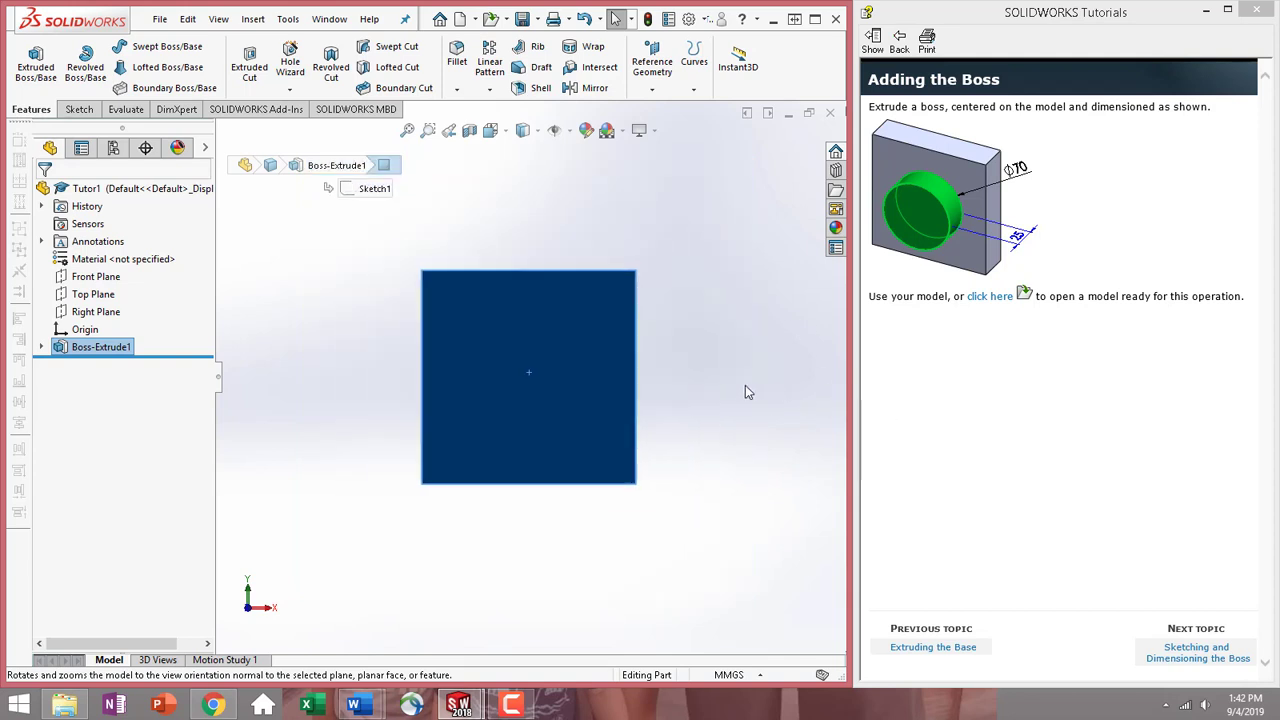
pyautogui.click(745, 392)
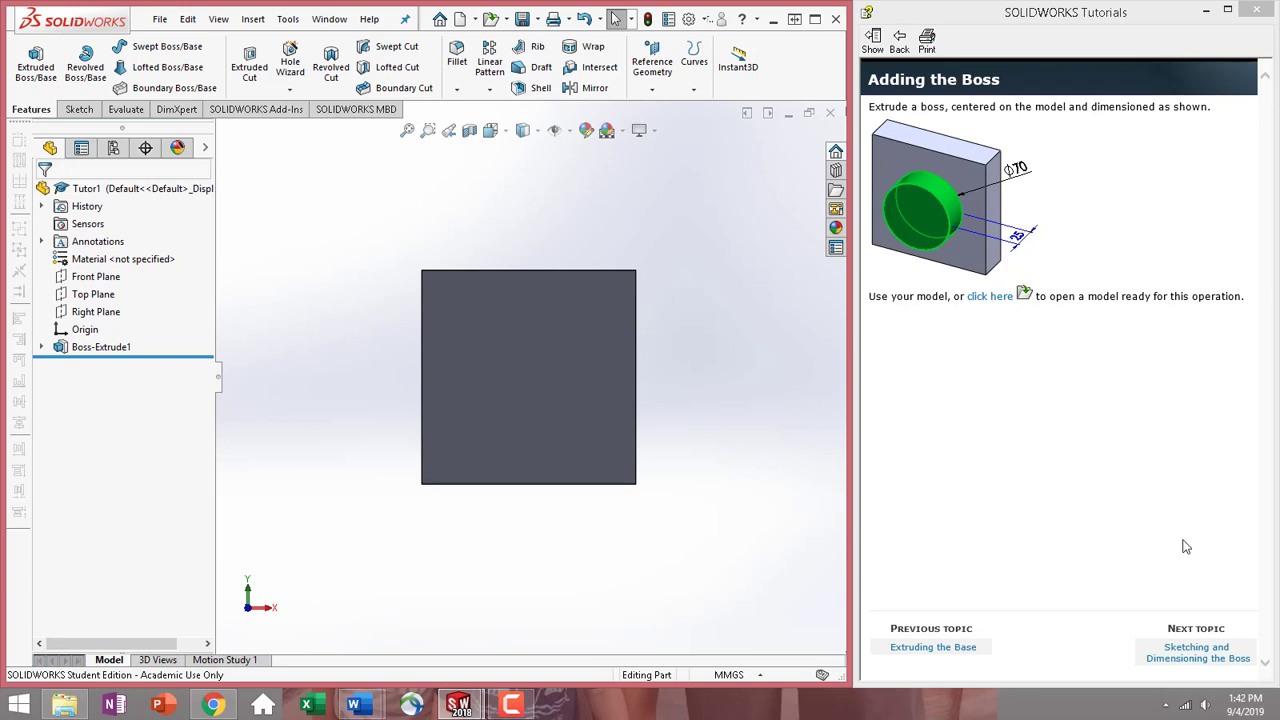
pyautogui.click(1205, 658)
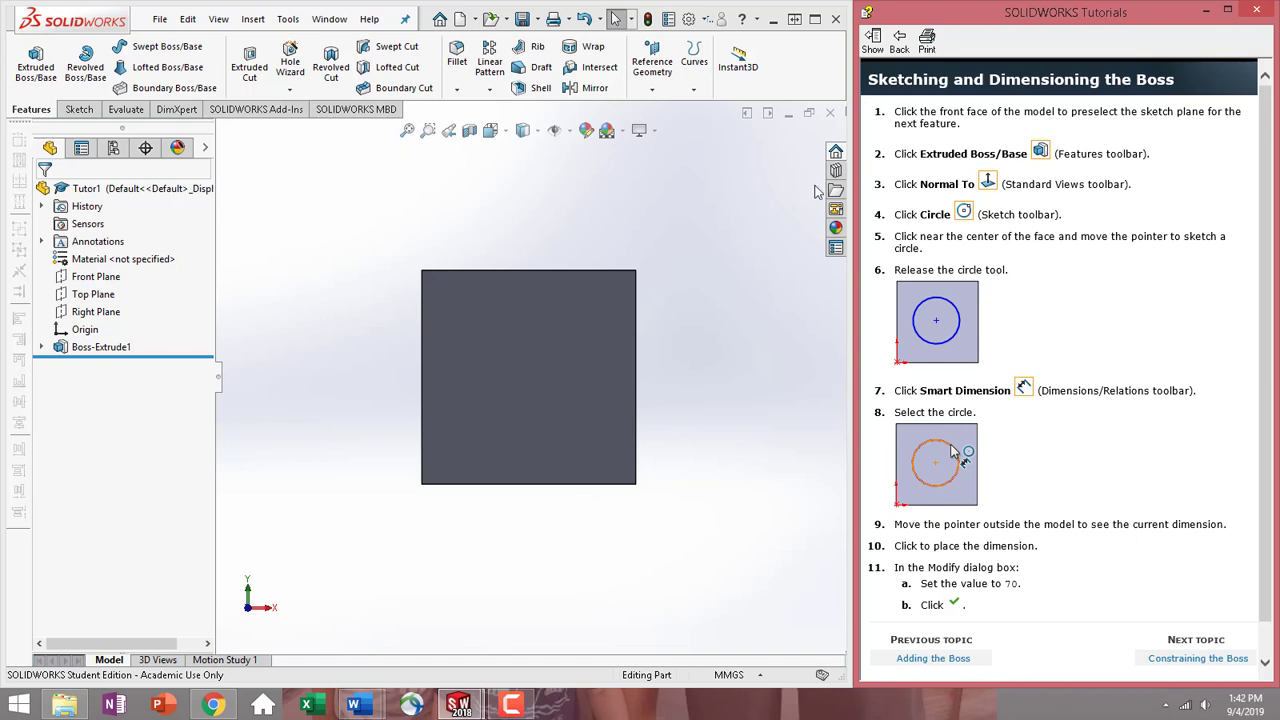
# Start an Extruded Boss/Base sketch on the base's front face and draw a circle of about 41 mm radius at its centre.
pyautogui.click(560, 360)
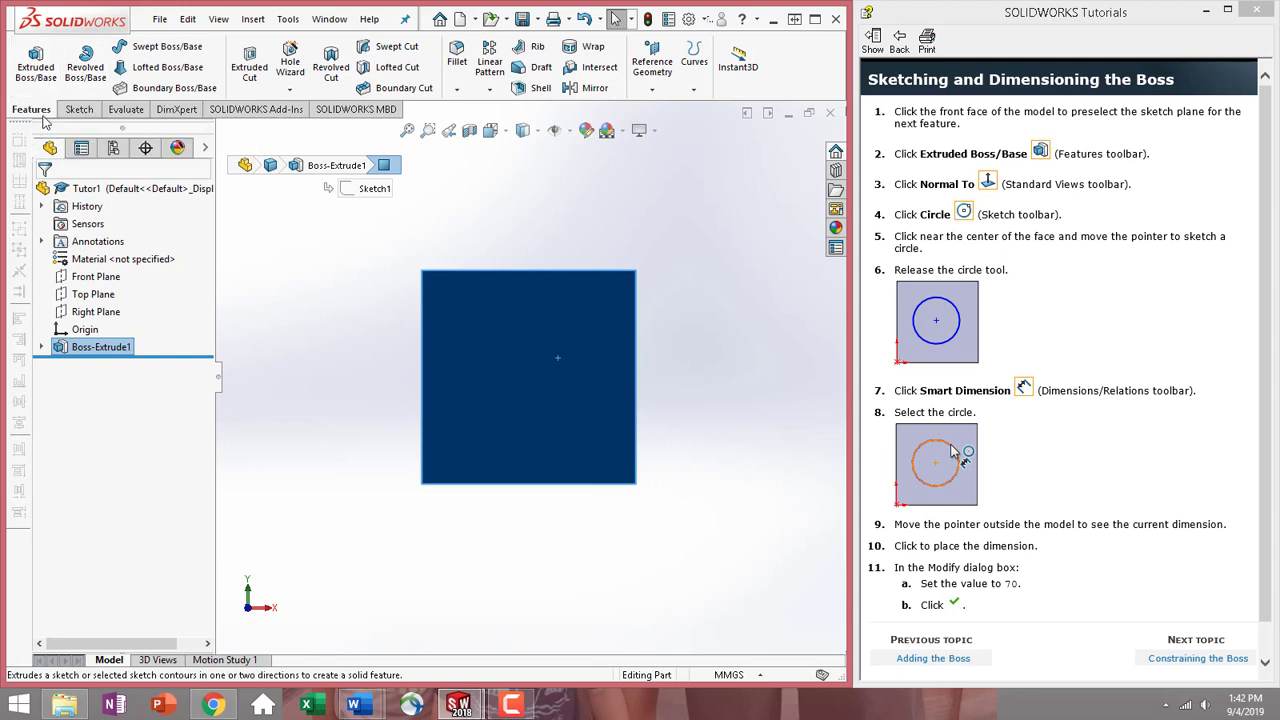
pyautogui.click(28, 80)
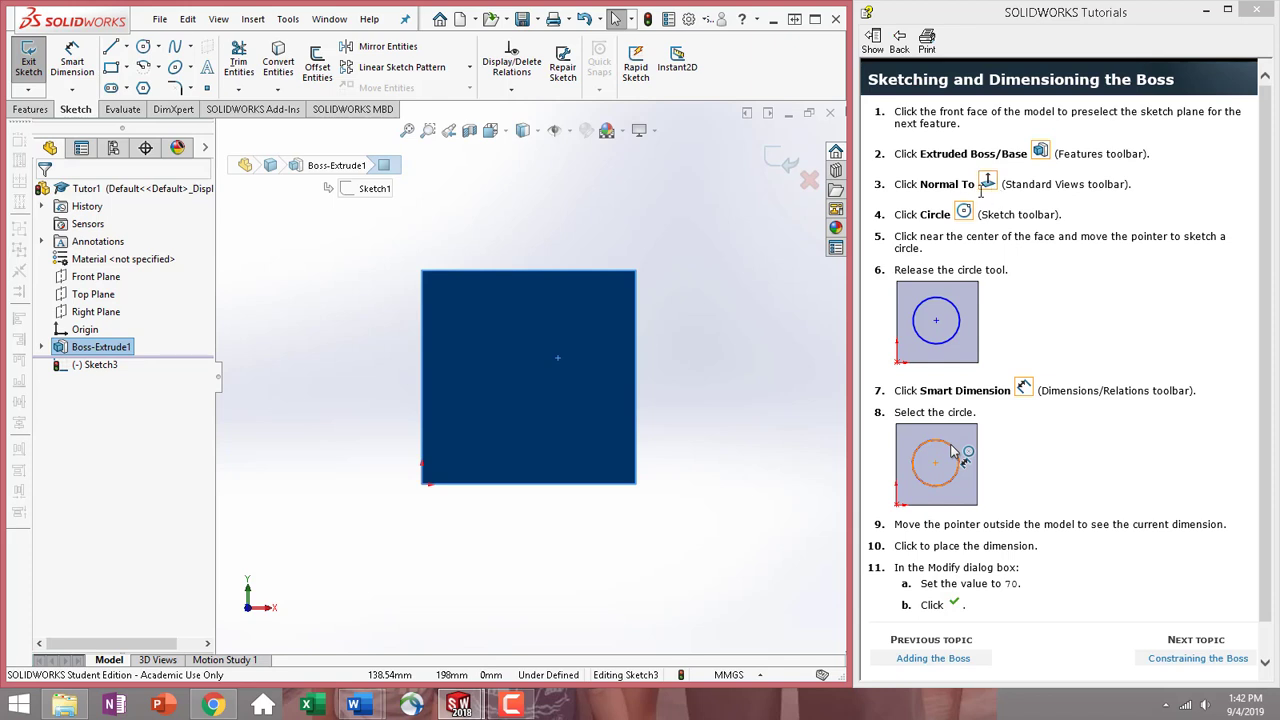
pyautogui.click(143, 46)
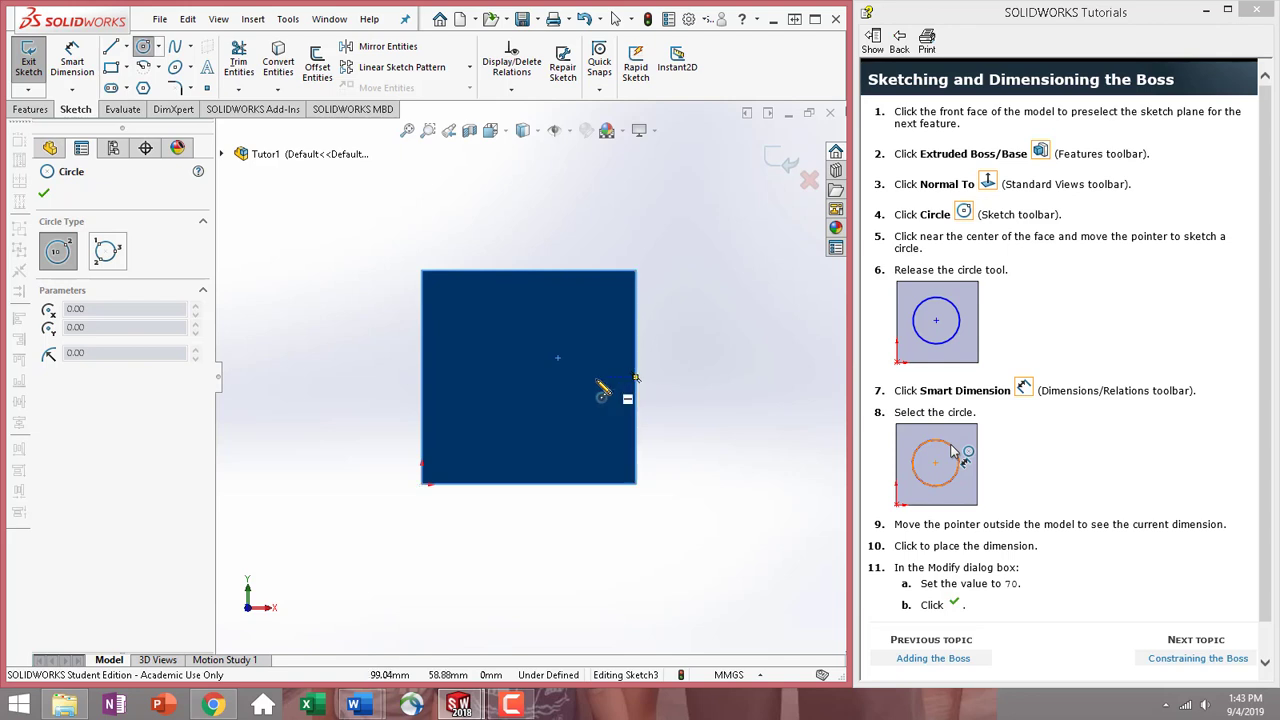
pyautogui.click(529, 377)
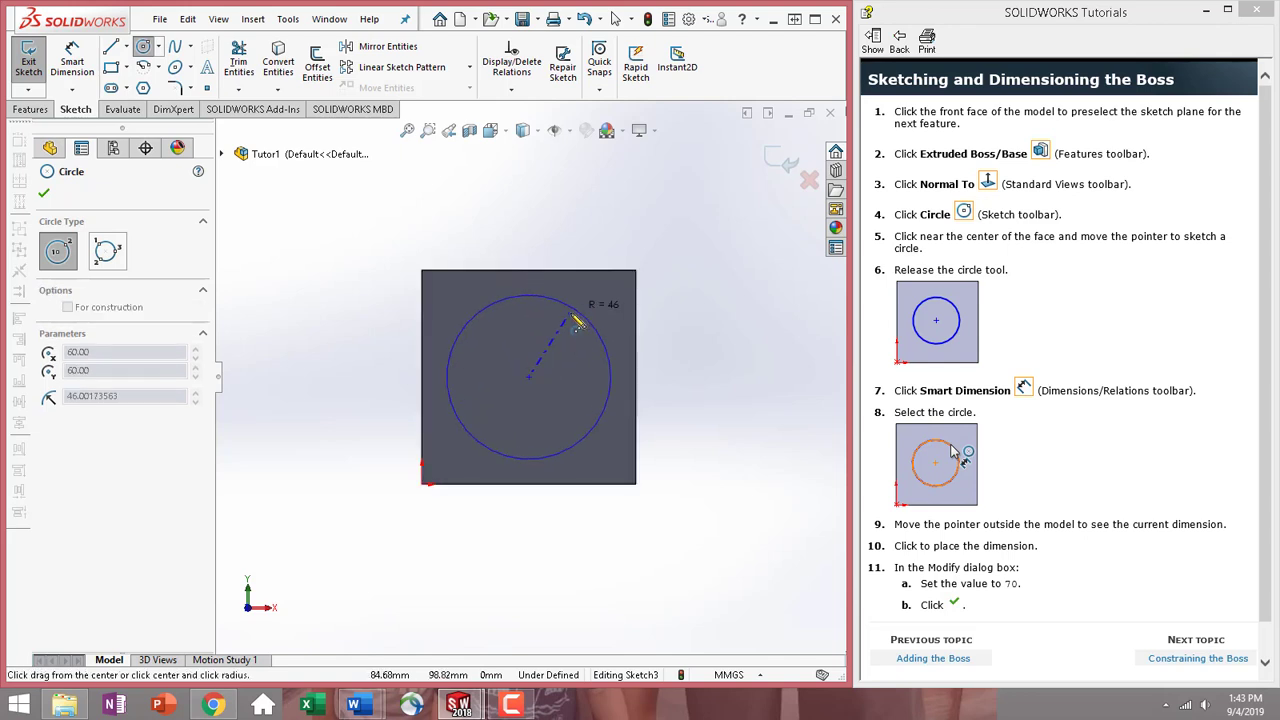
pyautogui.click(578, 326)
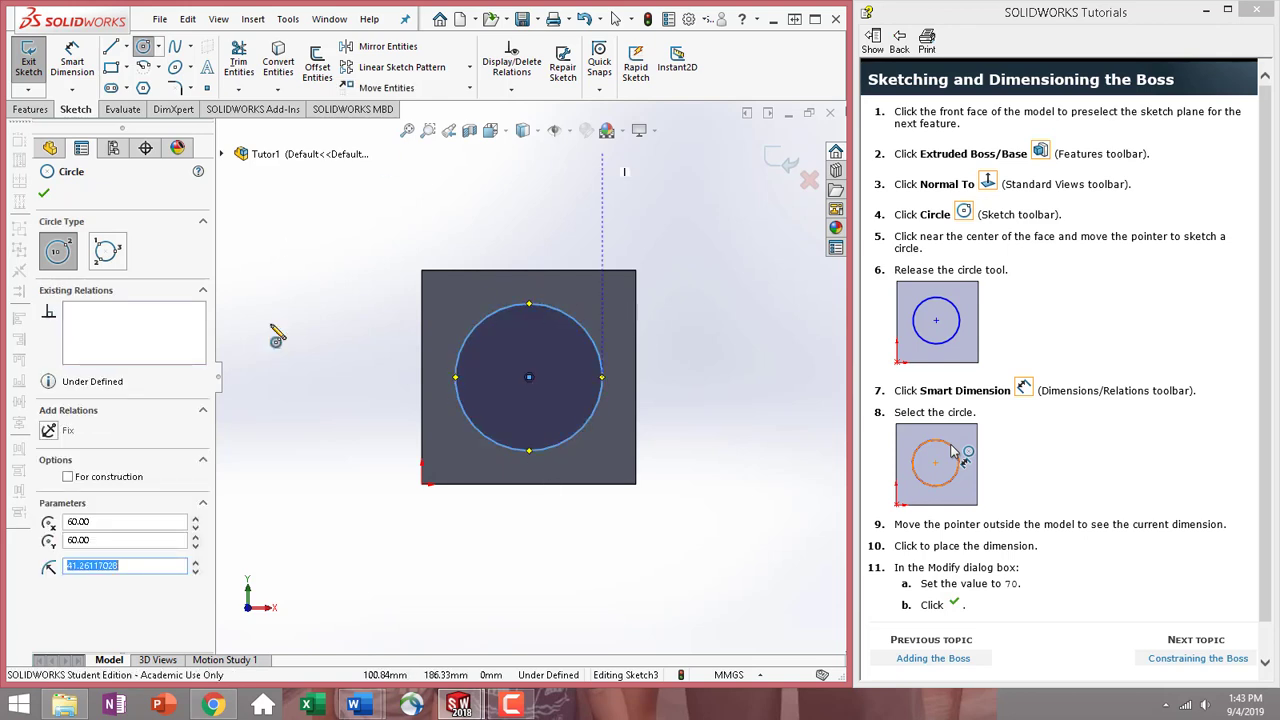
# Dimension the circle with Smart Dimension, placing the dimension outside the model, and set its diameter to 70 mm.
pyautogui.click(80, 74)
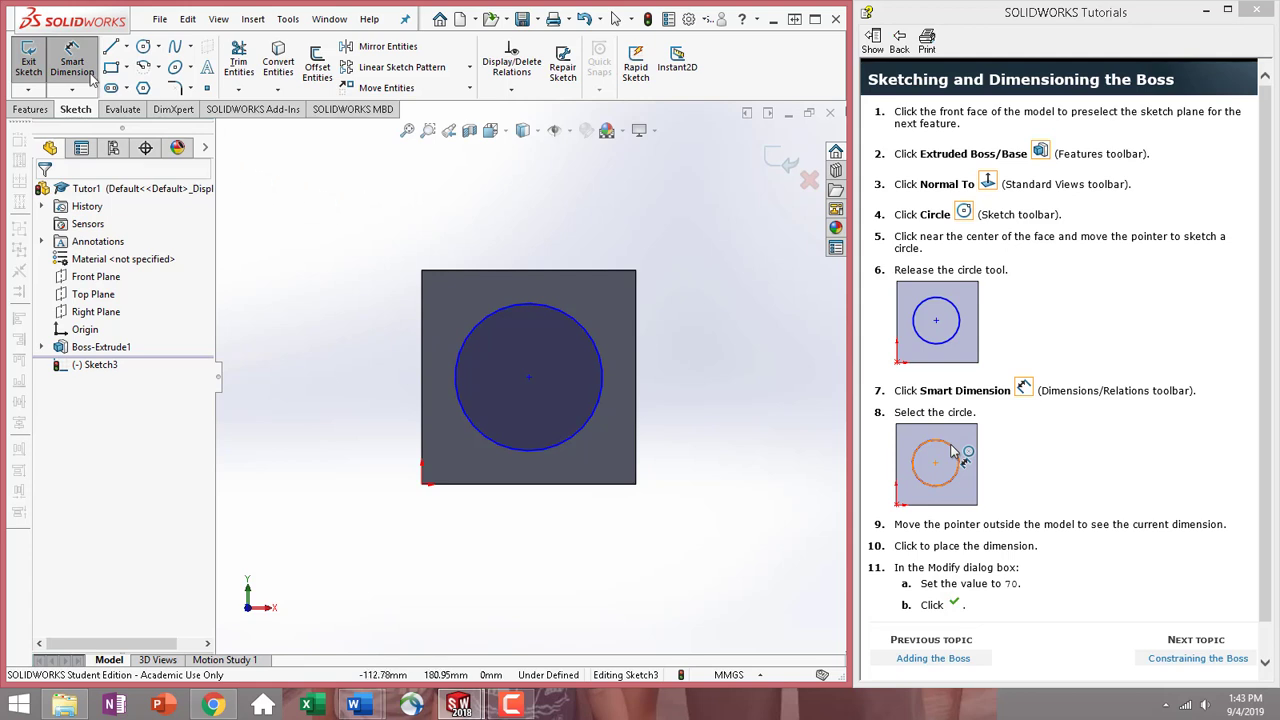
pyautogui.click(590, 340)
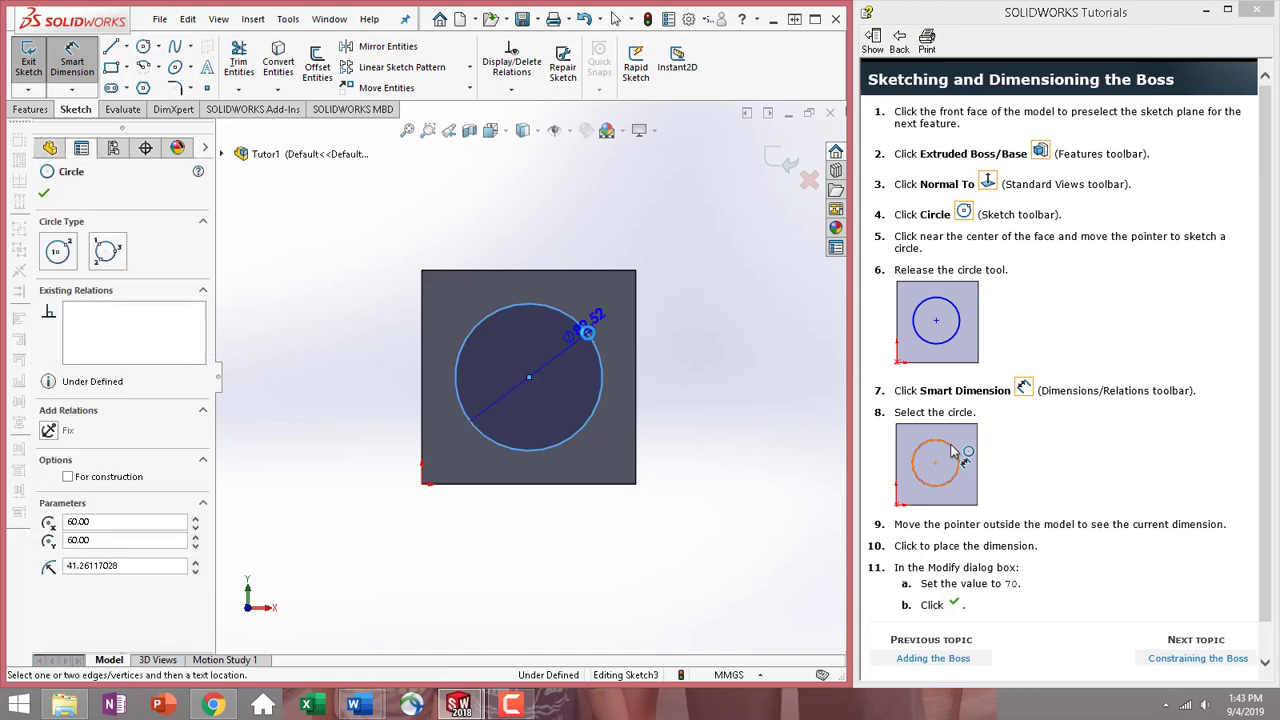
pyautogui.click(752, 296)
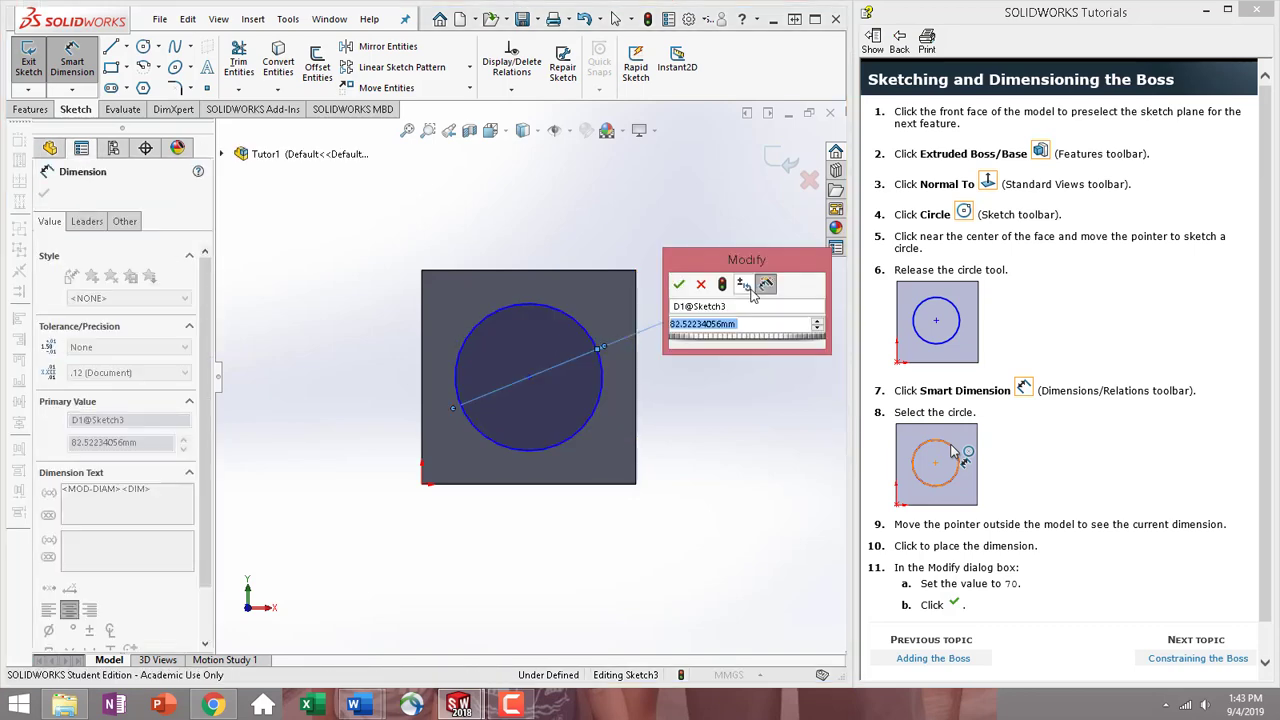
pyautogui.write('70')
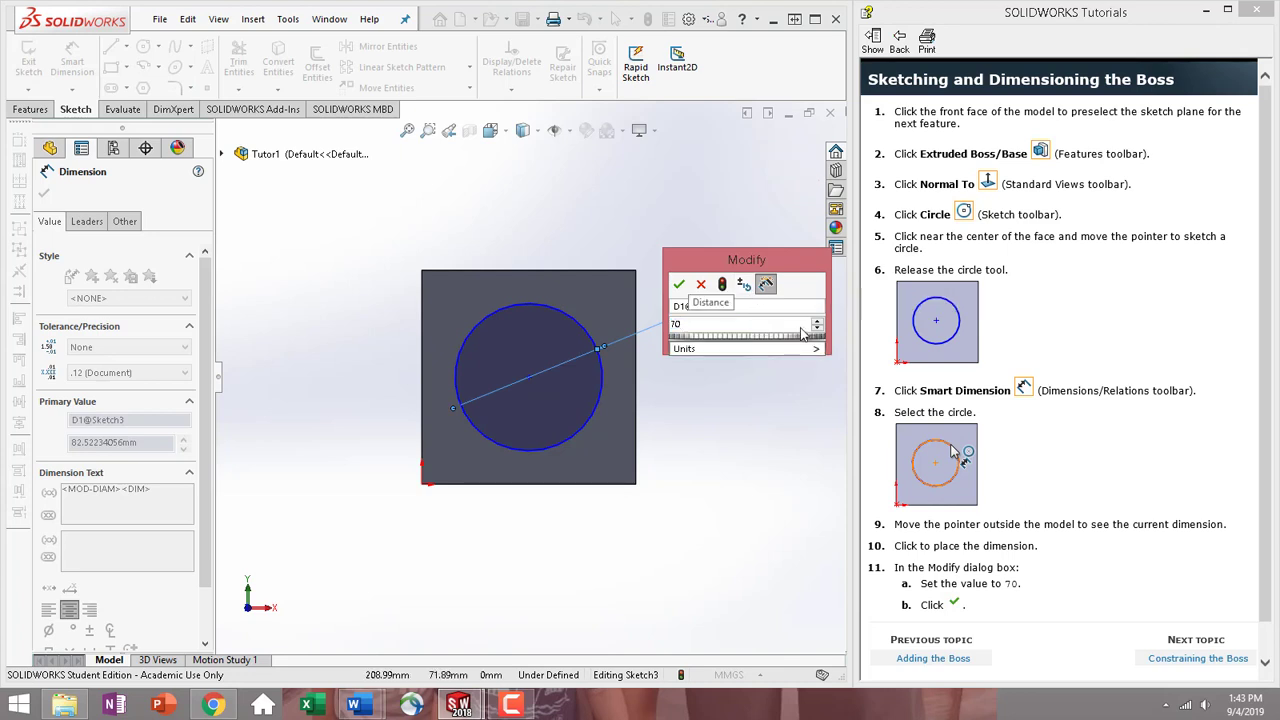
pyautogui.press('Return')
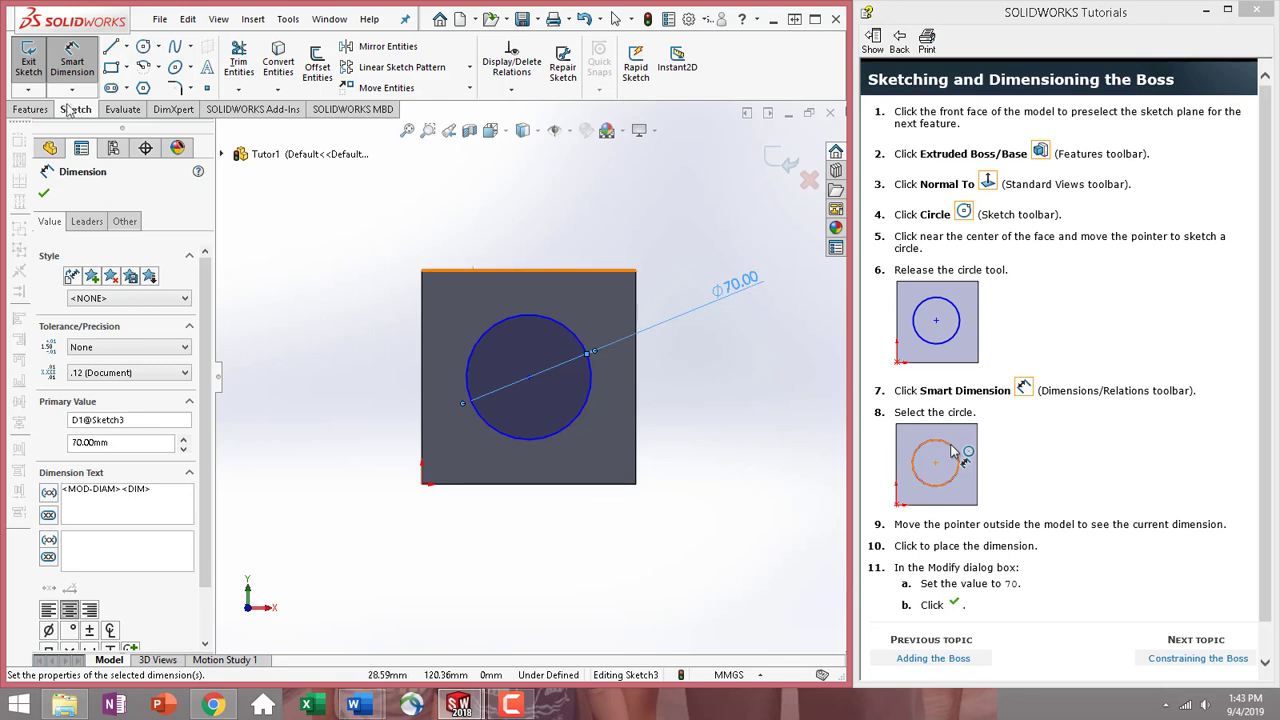
pyautogui.click(44, 196)
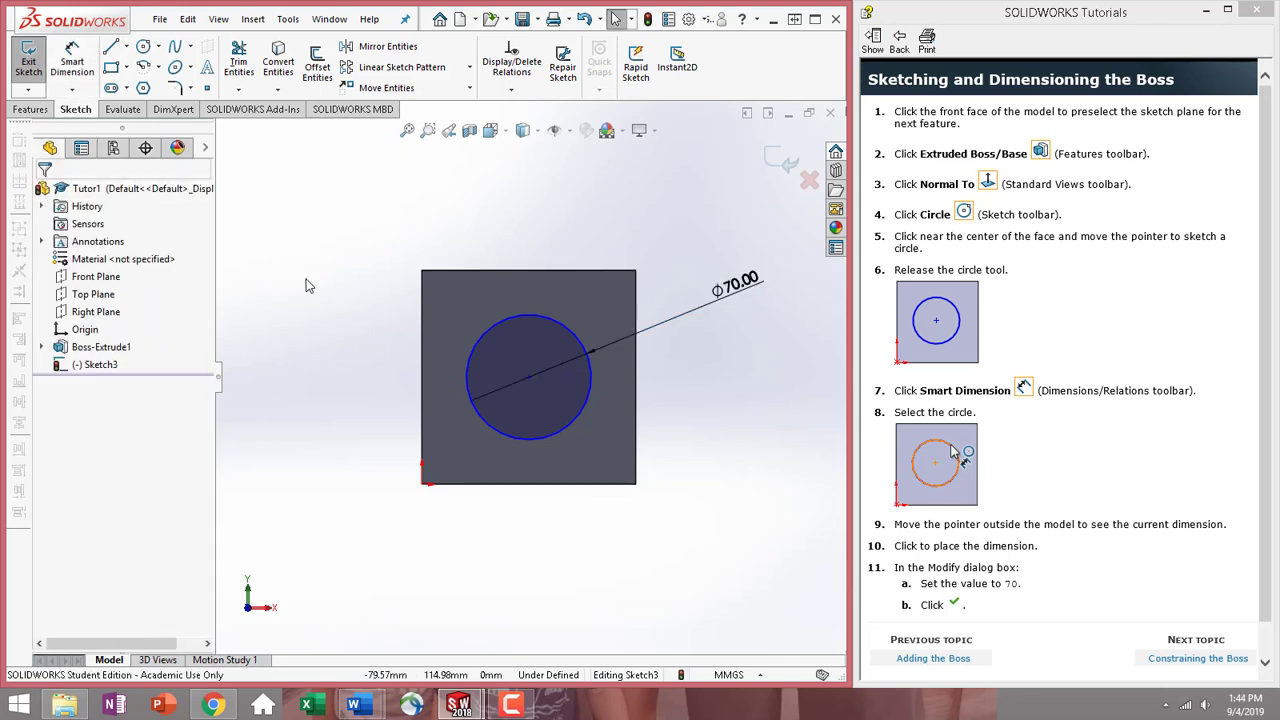
# Try moving the unconstrained circle's centre on the tilted base, and restore the view normal to the front face.
pyautogui.moveTo(746, 456)
pyautogui.mouseDown(button='middle')
pyautogui.moveTo(784, 464)
pyautogui.moveTo(727, 459)
pyautogui.moveTo(748, 448)
pyautogui.mouseUp(button='middle')
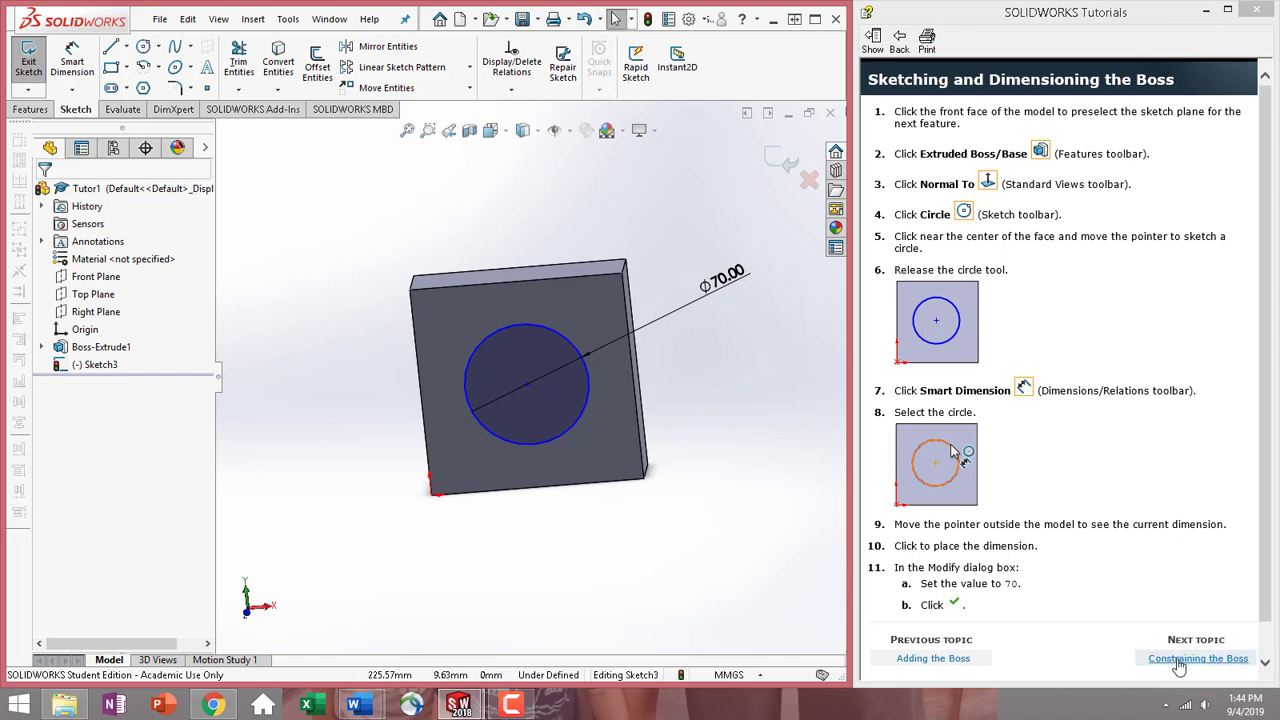
pyautogui.moveTo(531, 392)
pyautogui.mouseDown()
pyautogui.moveTo(570, 390)
pyautogui.moveTo(497, 376)
pyautogui.moveTo(561, 420)
pyautogui.moveTo(548, 372)
pyautogui.moveTo(525, 381)
pyautogui.mouseUp()
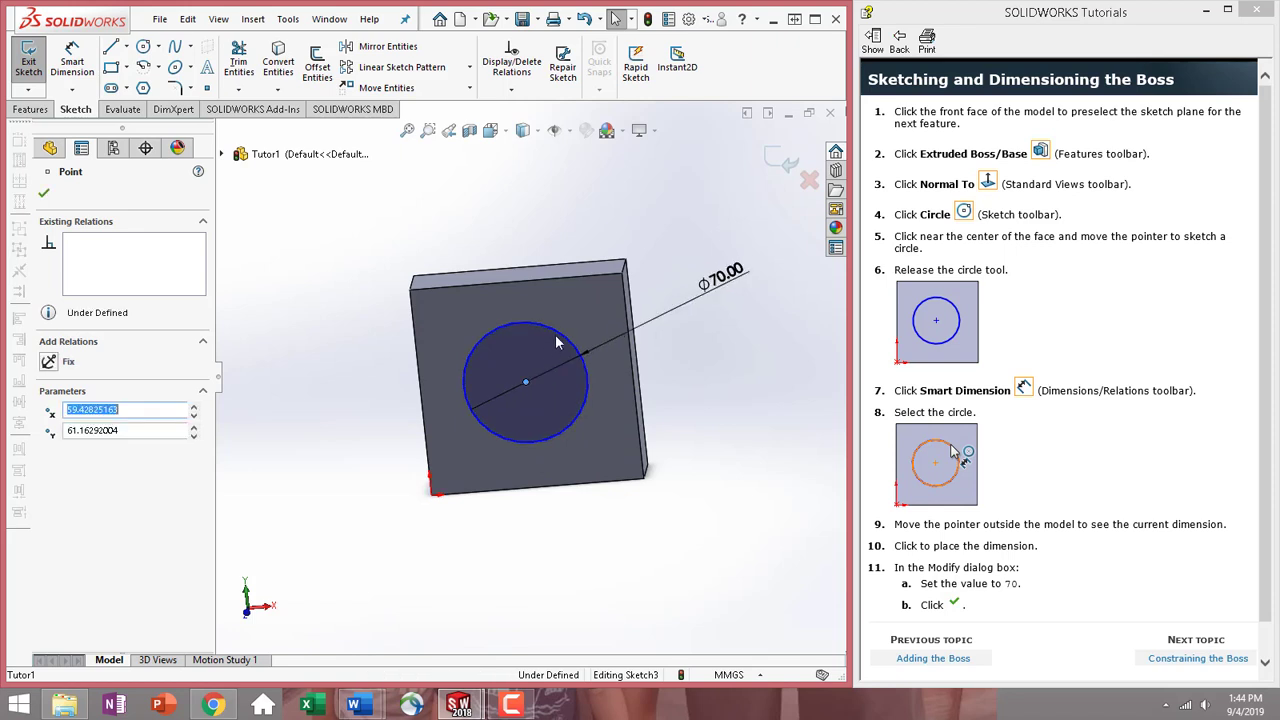
pyautogui.click(450, 314)
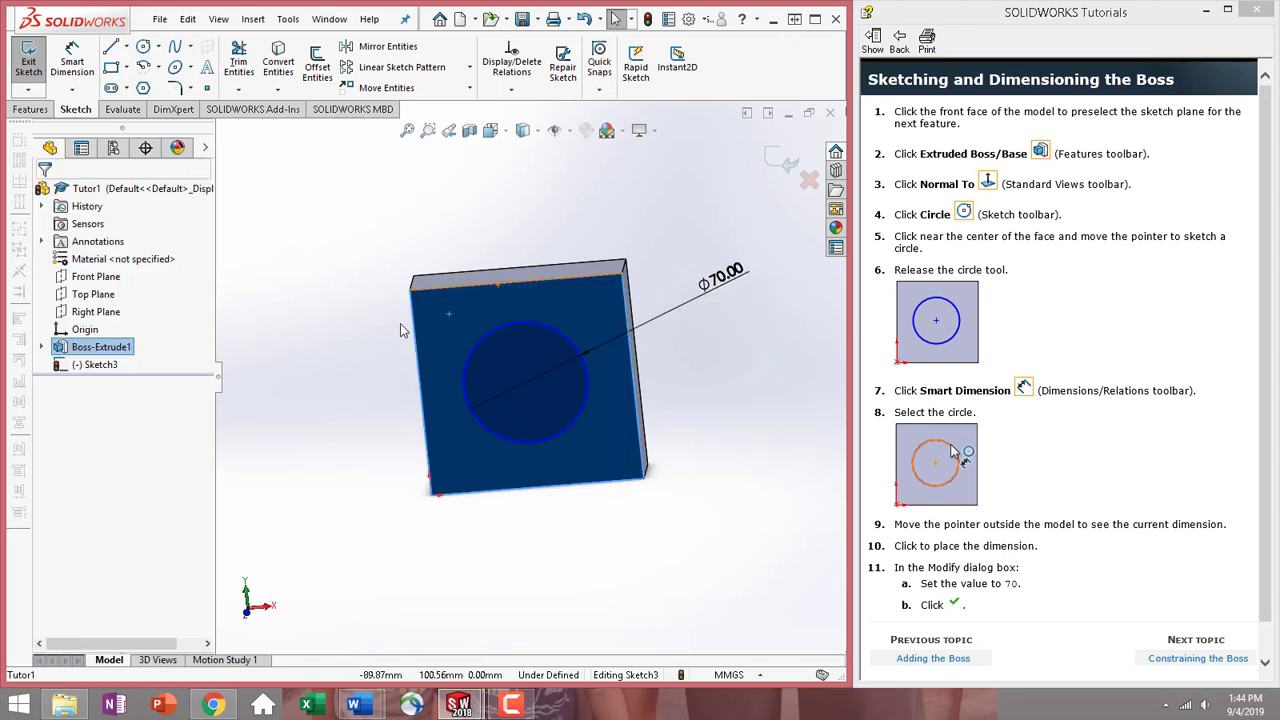
pyautogui.rightClick(454, 317)
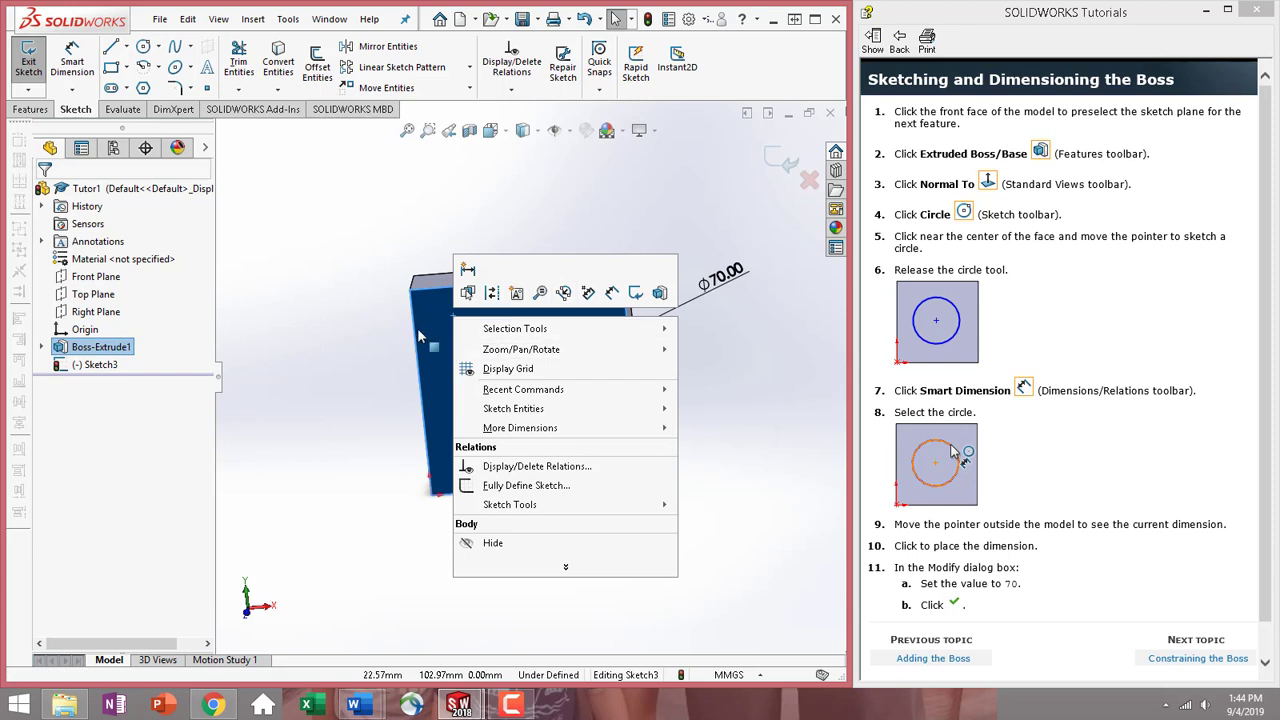
pyautogui.click(444, 321)
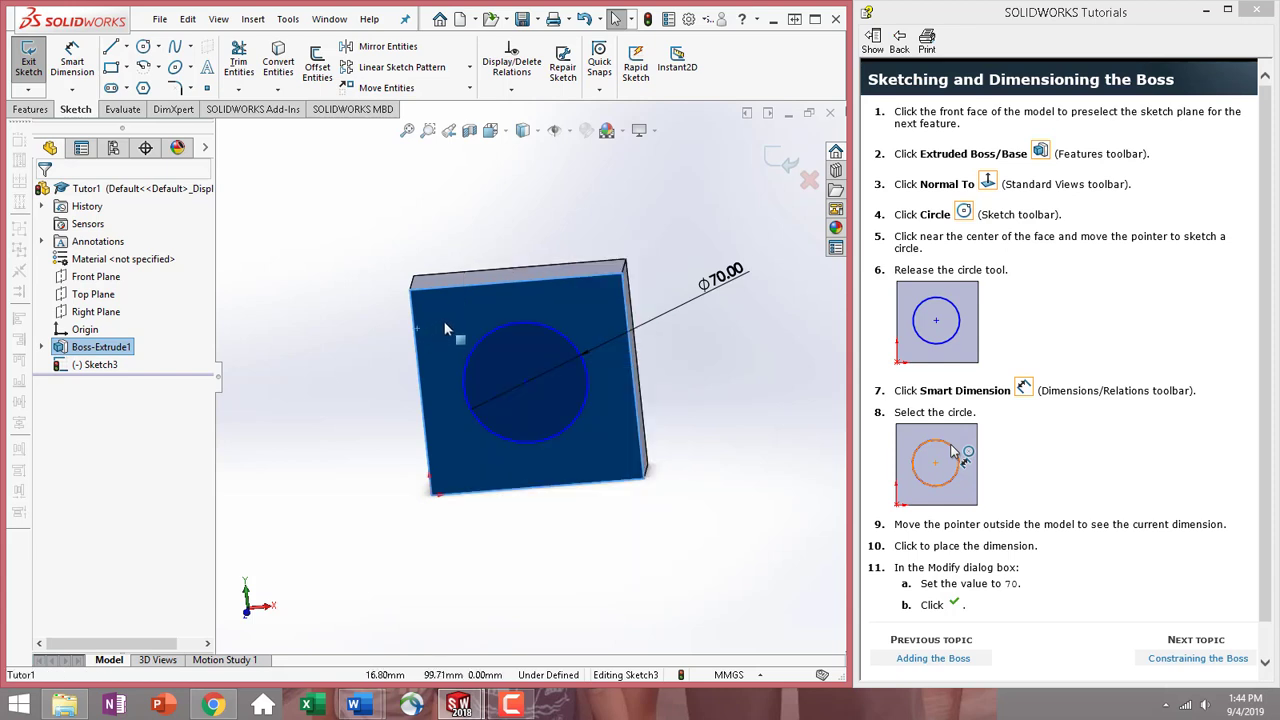
pyautogui.click(503, 134)
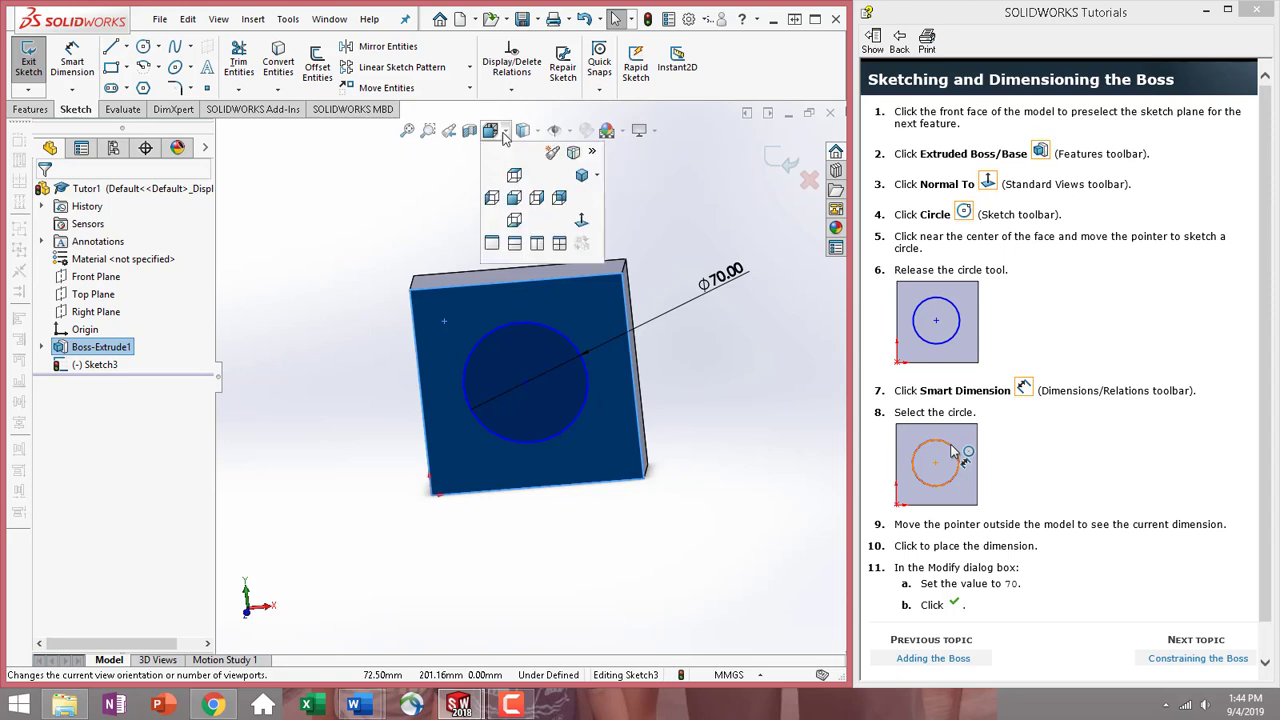
pyautogui.click(585, 222)
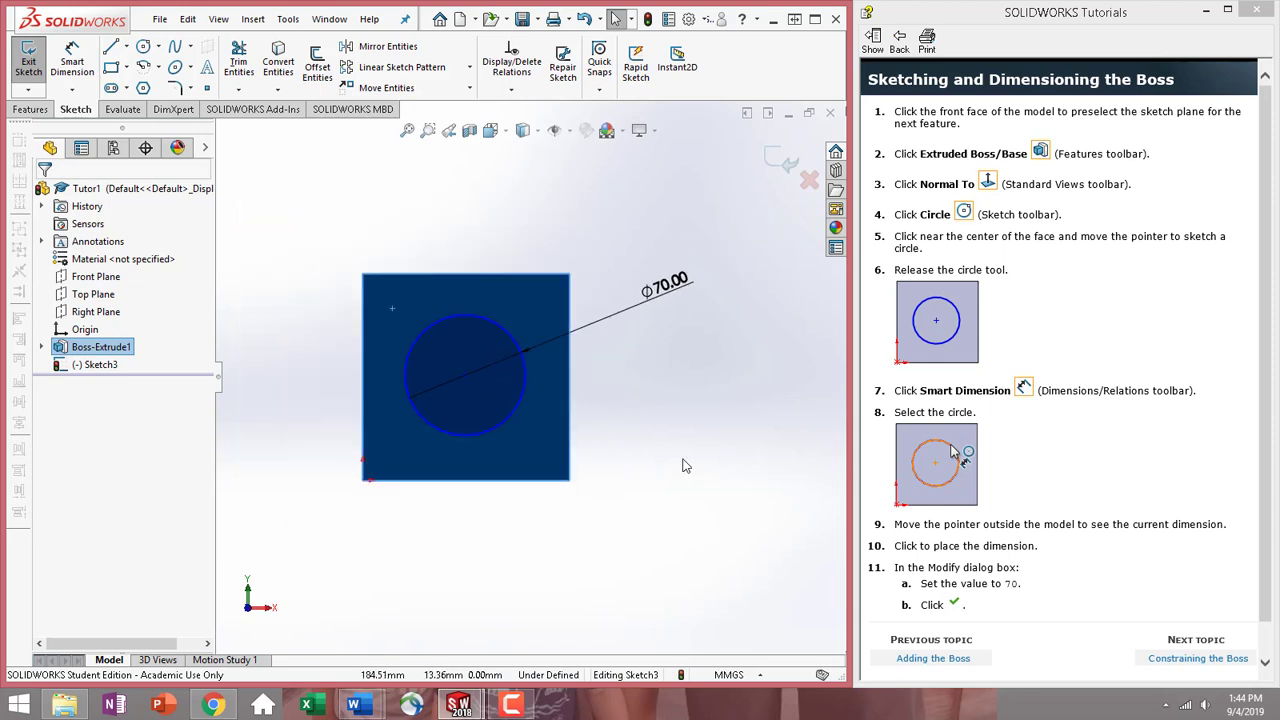
pyautogui.click(685, 465)
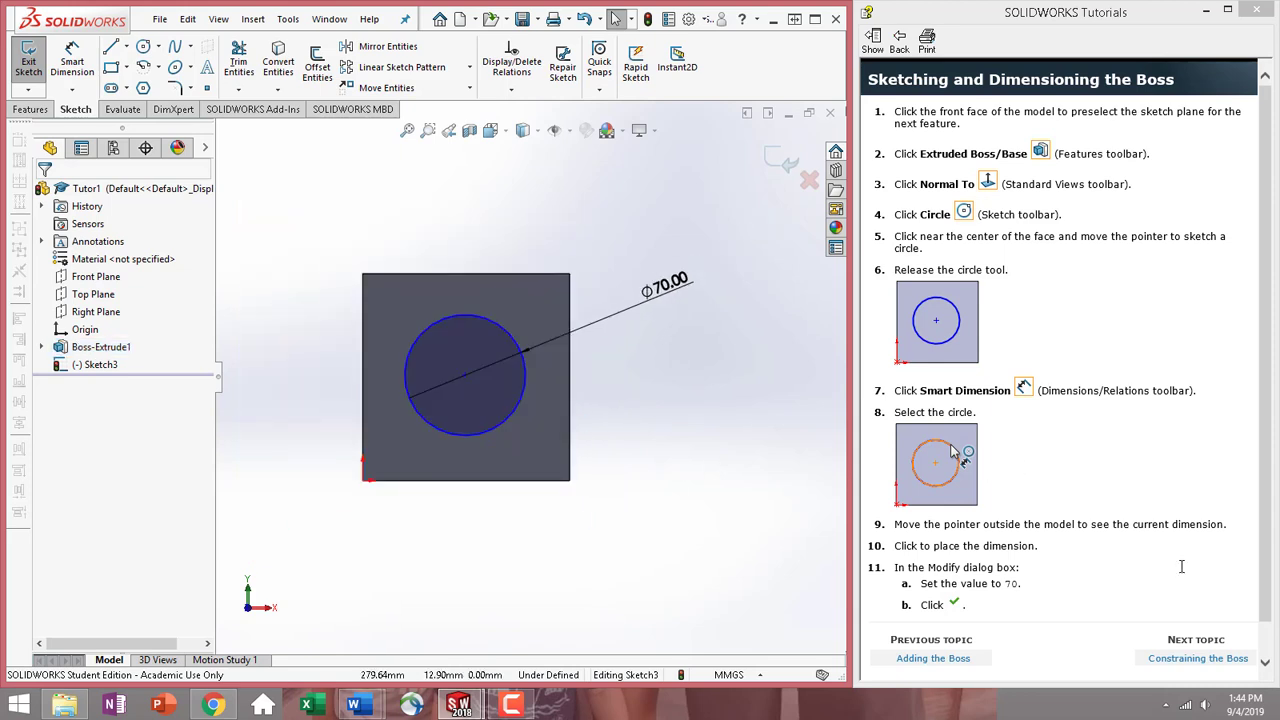
# Advance the tutorial to Constraining the Boss, and dimension the circle's centre 60 mm from the face's top edge.
pyautogui.click(1222, 660)
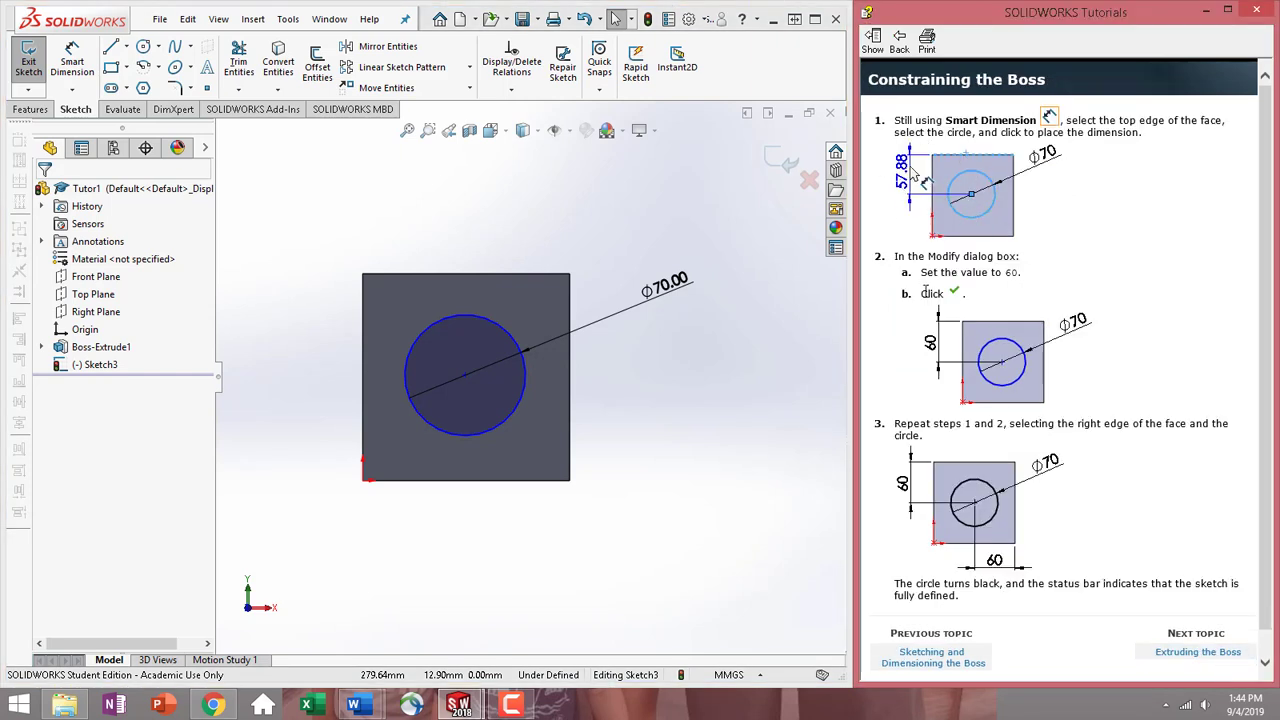
pyautogui.click(72, 66)
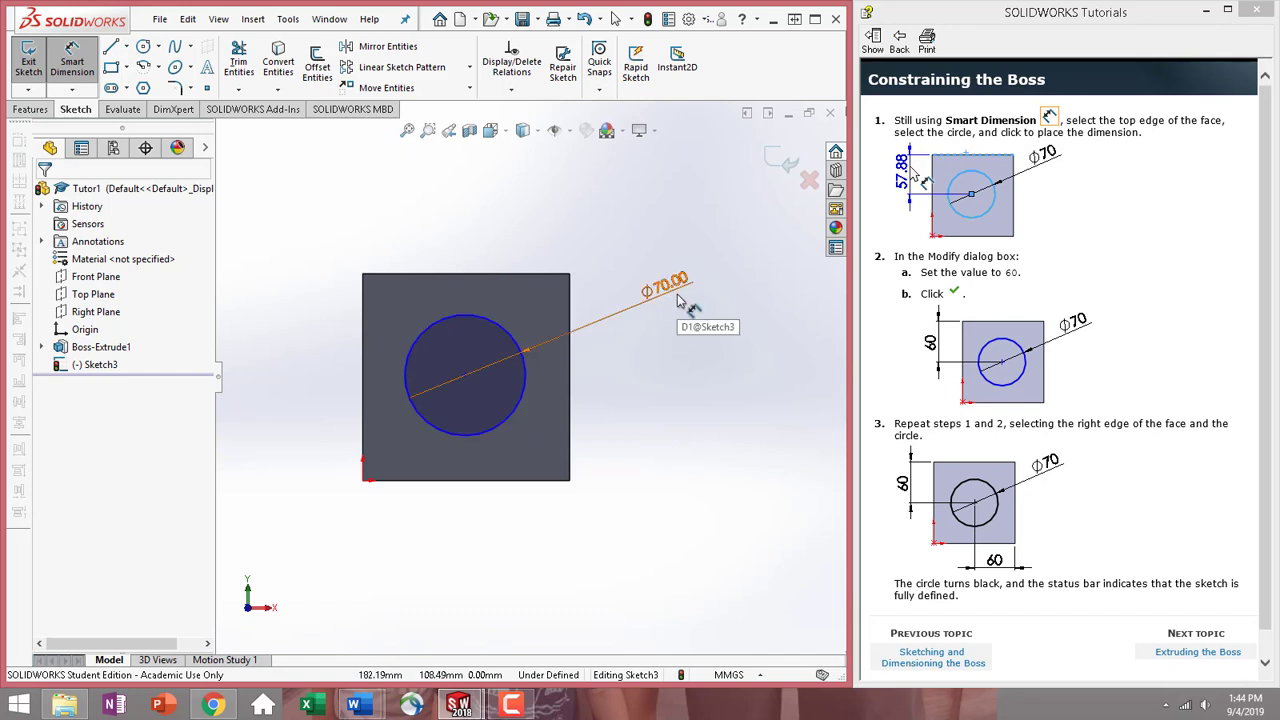
pyautogui.click(465, 378)
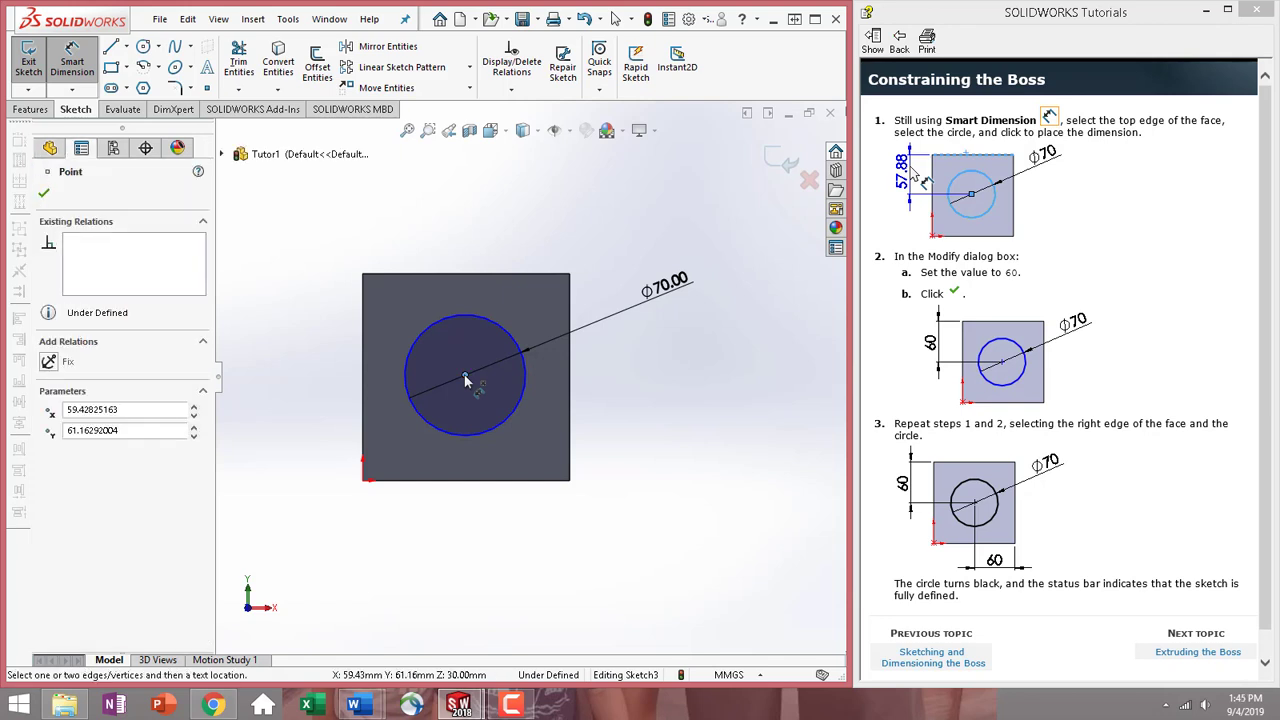
pyautogui.click(441, 276)
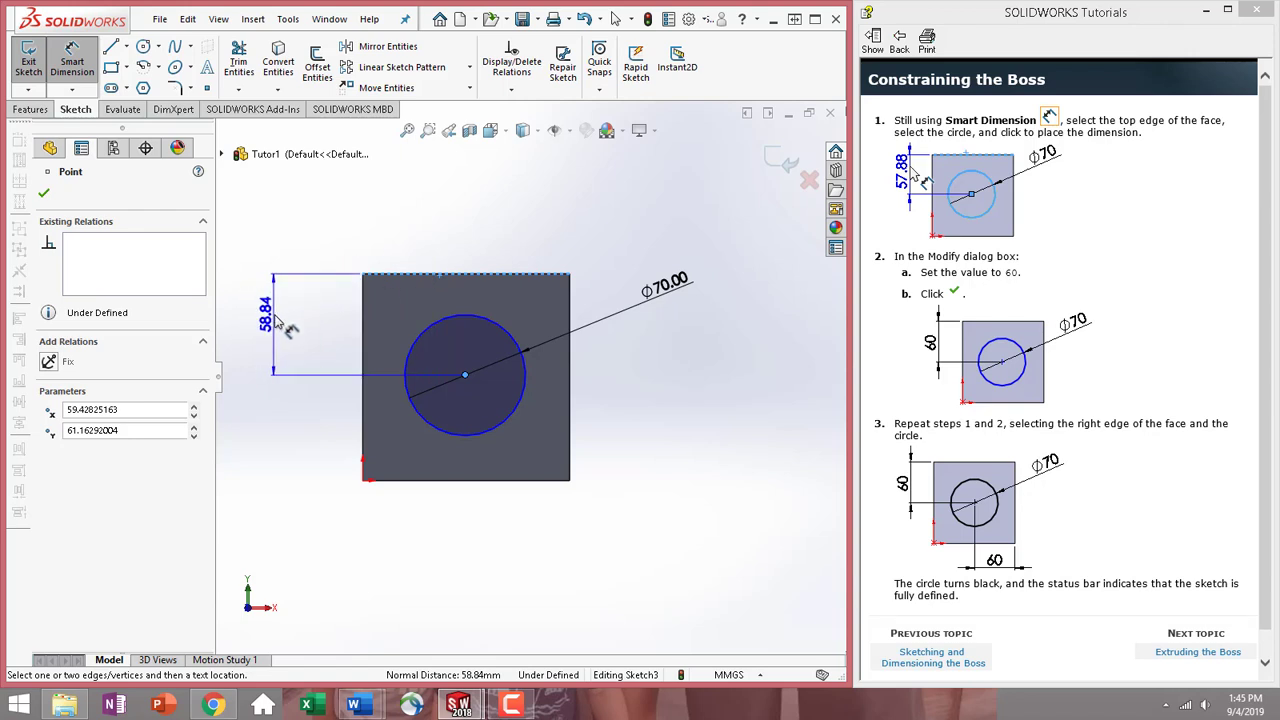
pyautogui.click(285, 328)
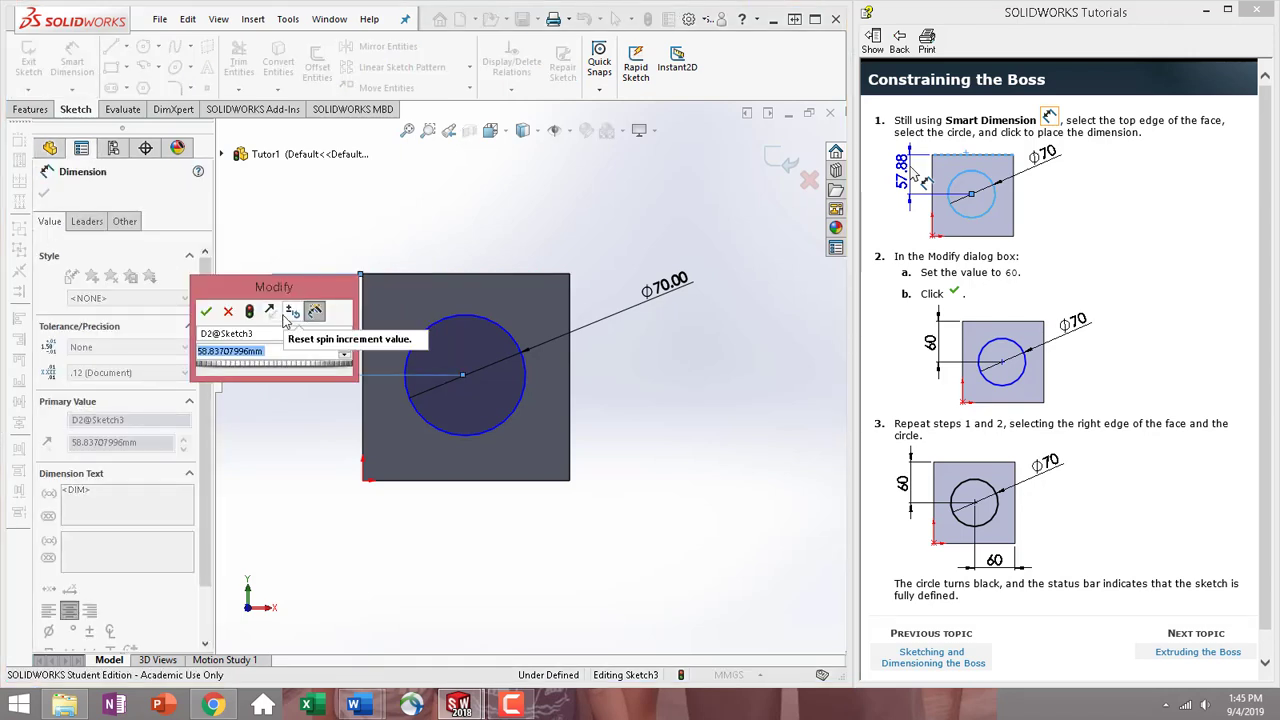
pyautogui.write('60')
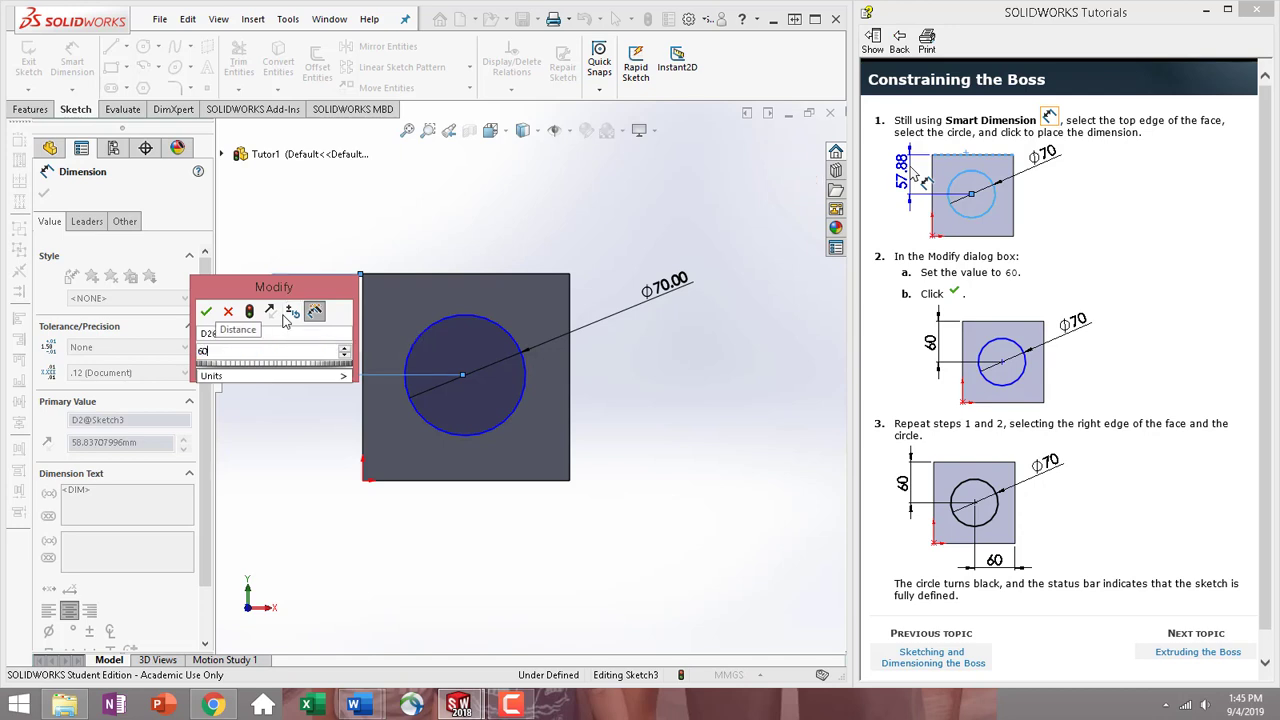
pyautogui.press('Return')
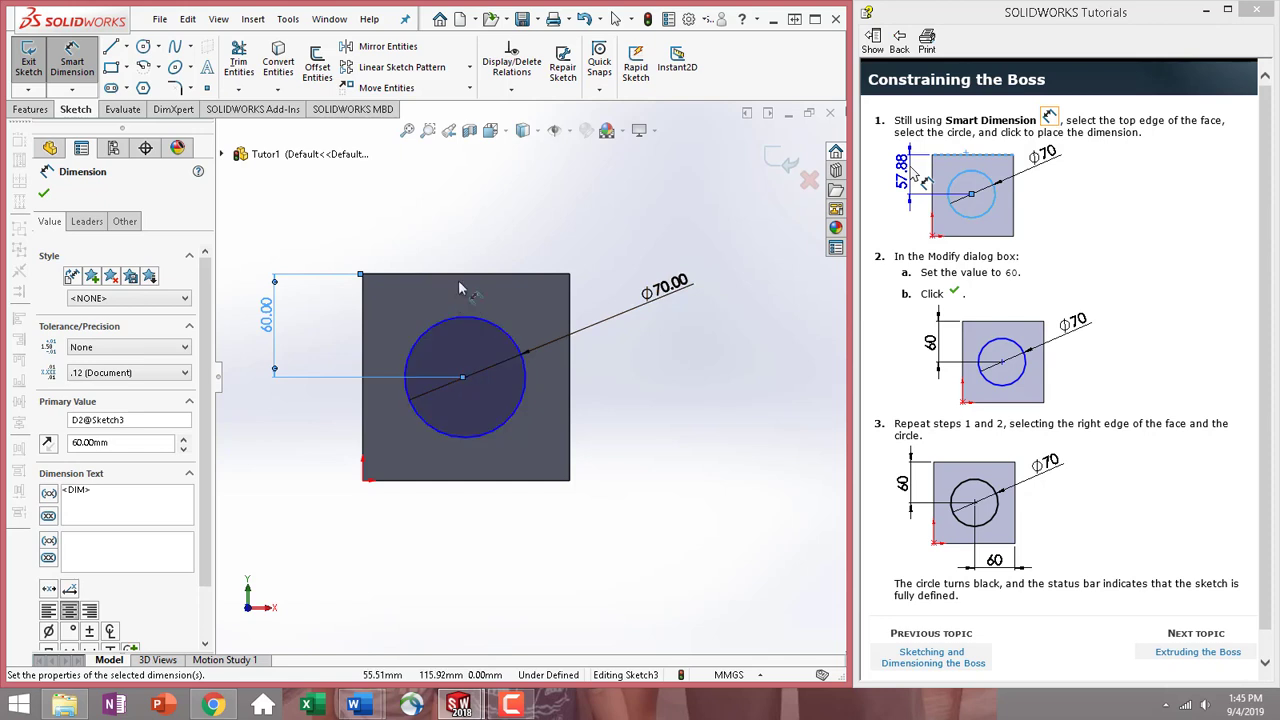
pyautogui.click(463, 379)
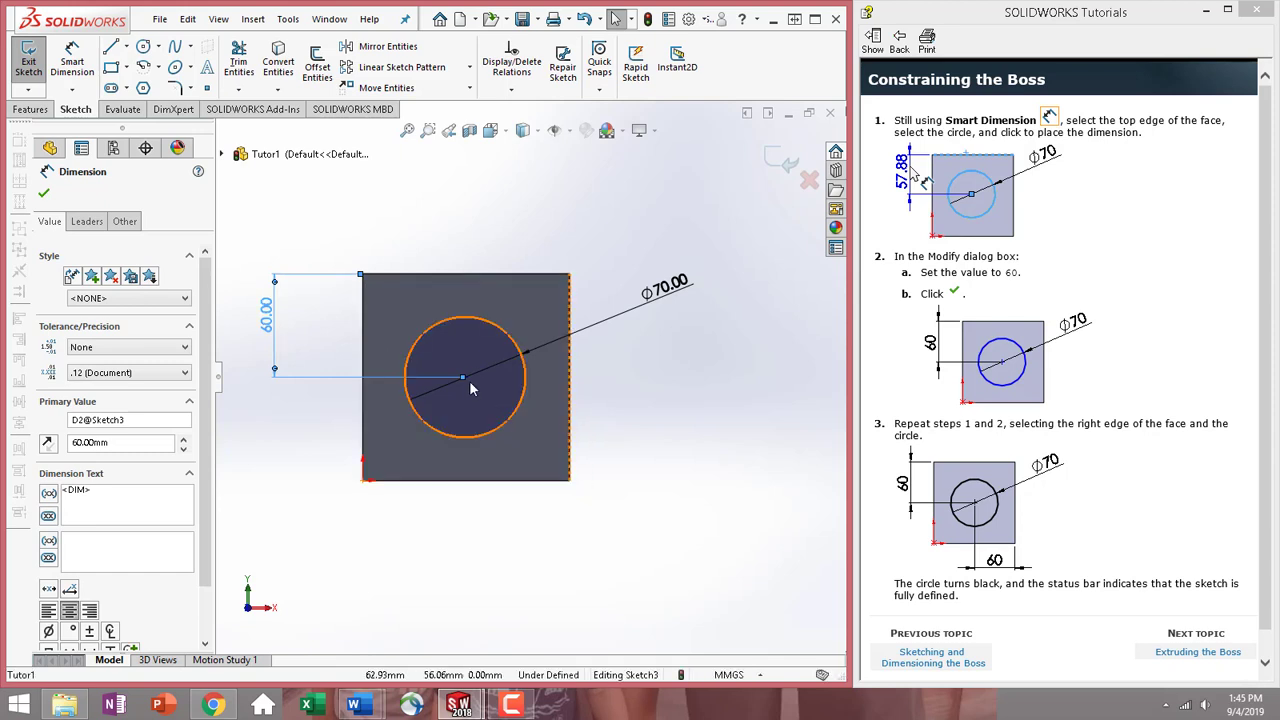
pyautogui.click(569, 425)
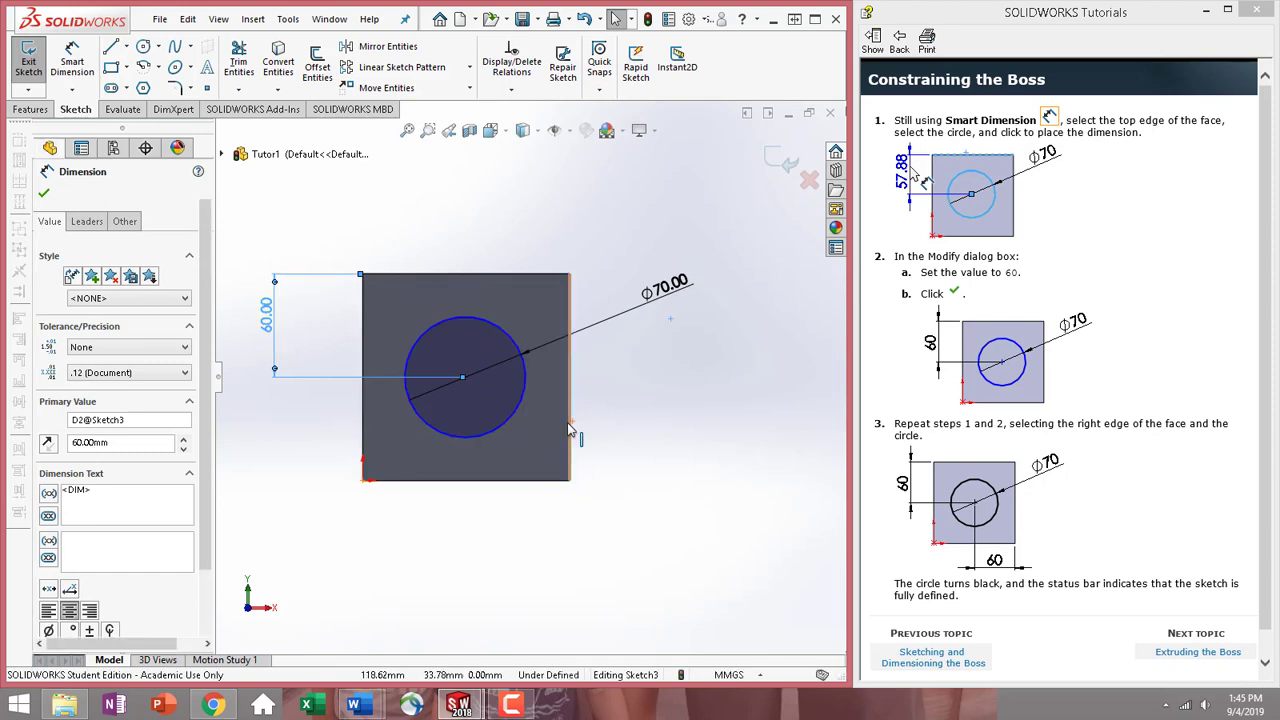
pyautogui.click(466, 377)
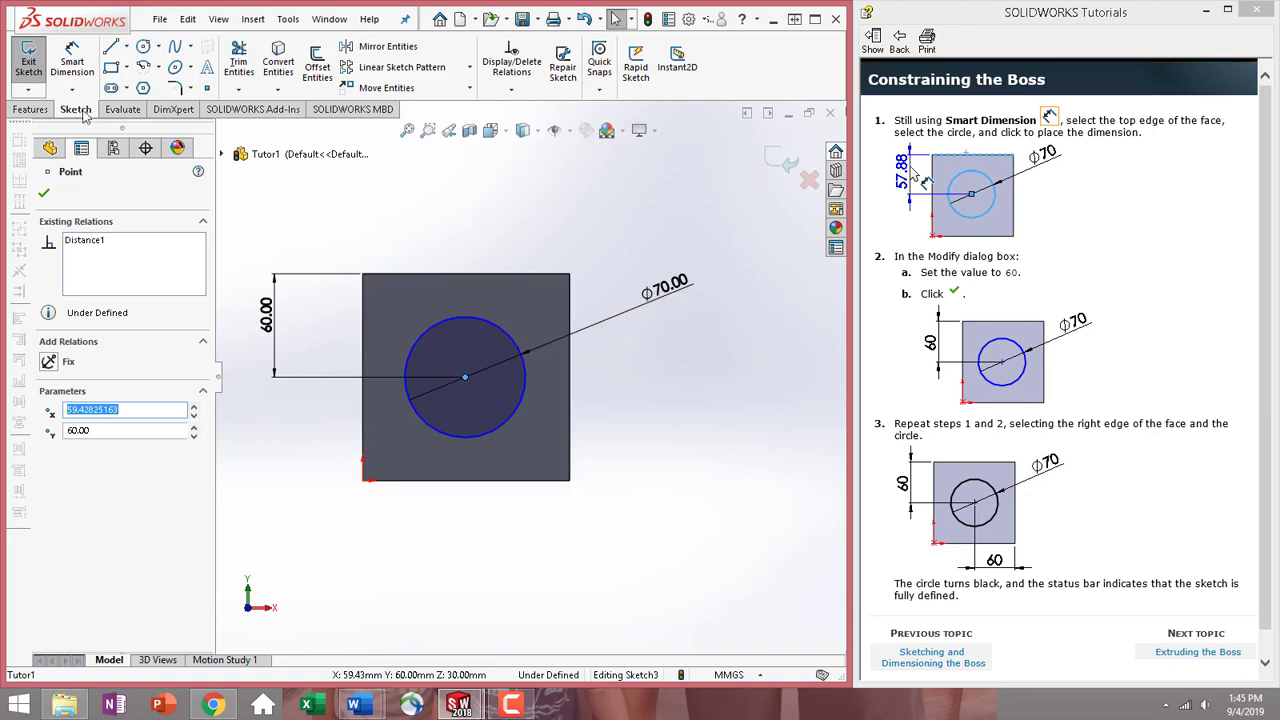
# Dimension the circle's centre 60 mm from the face's right edge with Smart Dimension, placing the dimension below the model.
pyautogui.click(72, 60)
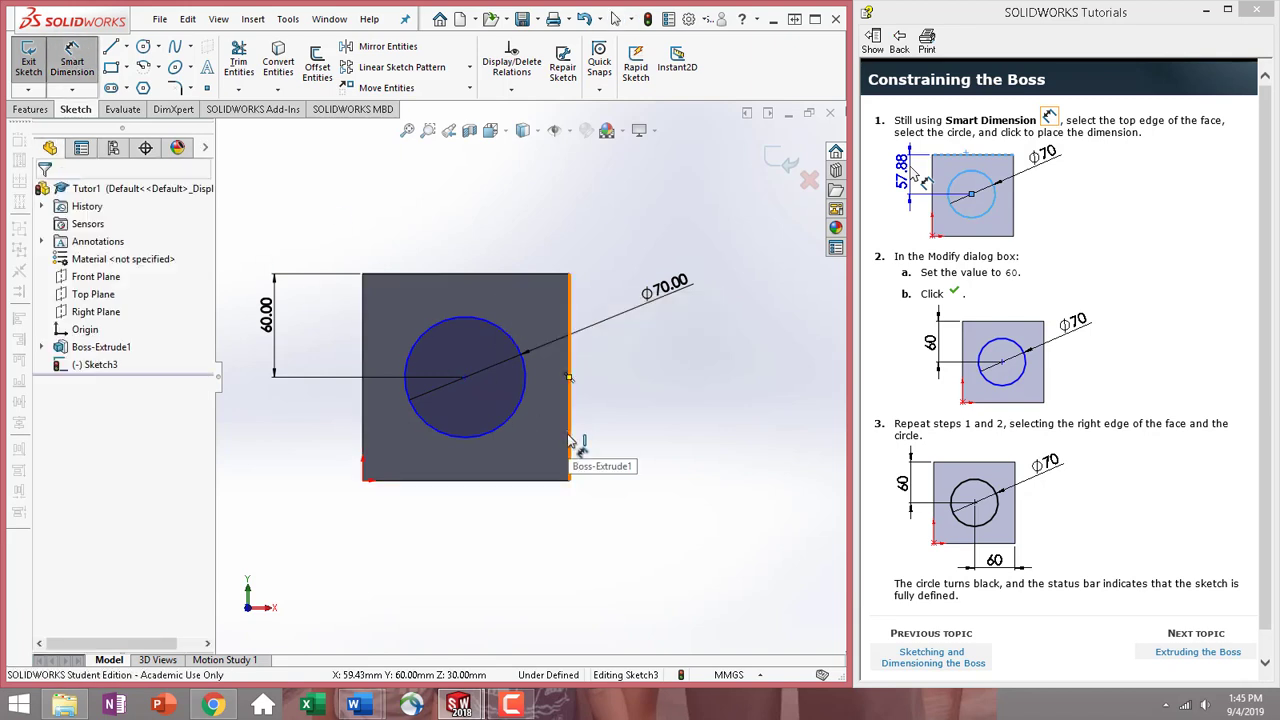
pyautogui.click(570, 437)
pyautogui.click(466, 377)
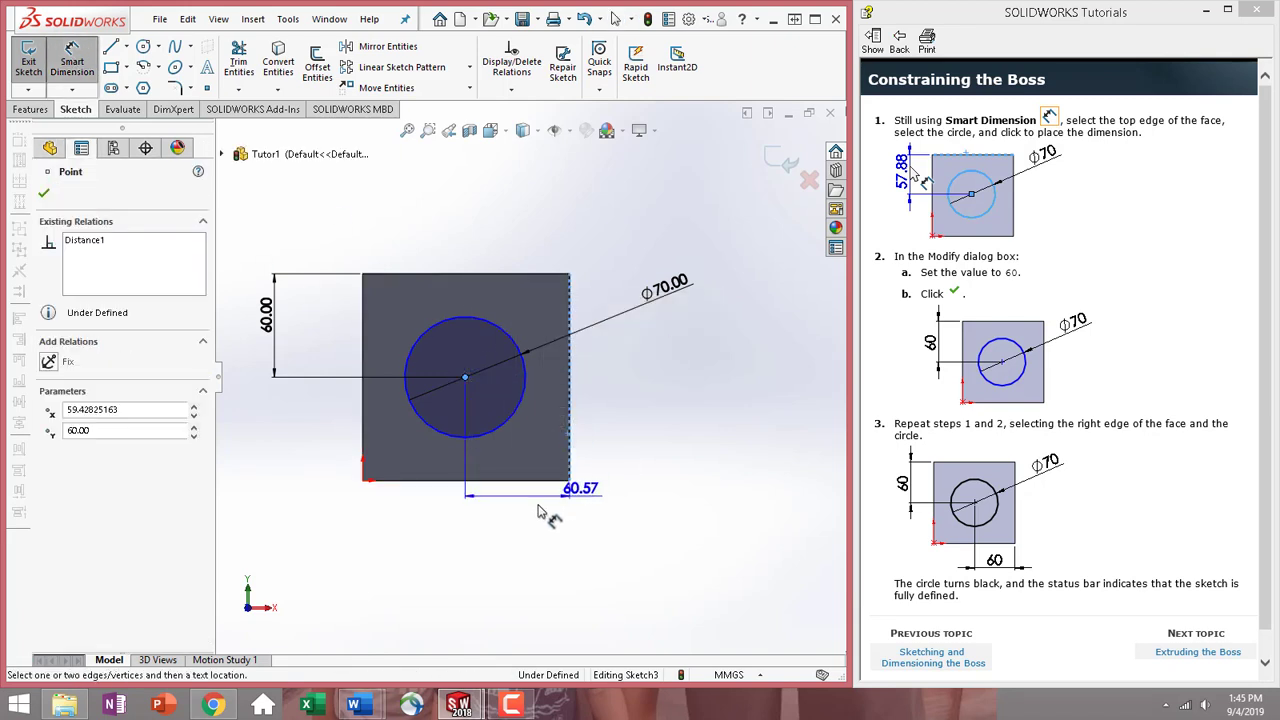
pyautogui.click(628, 532)
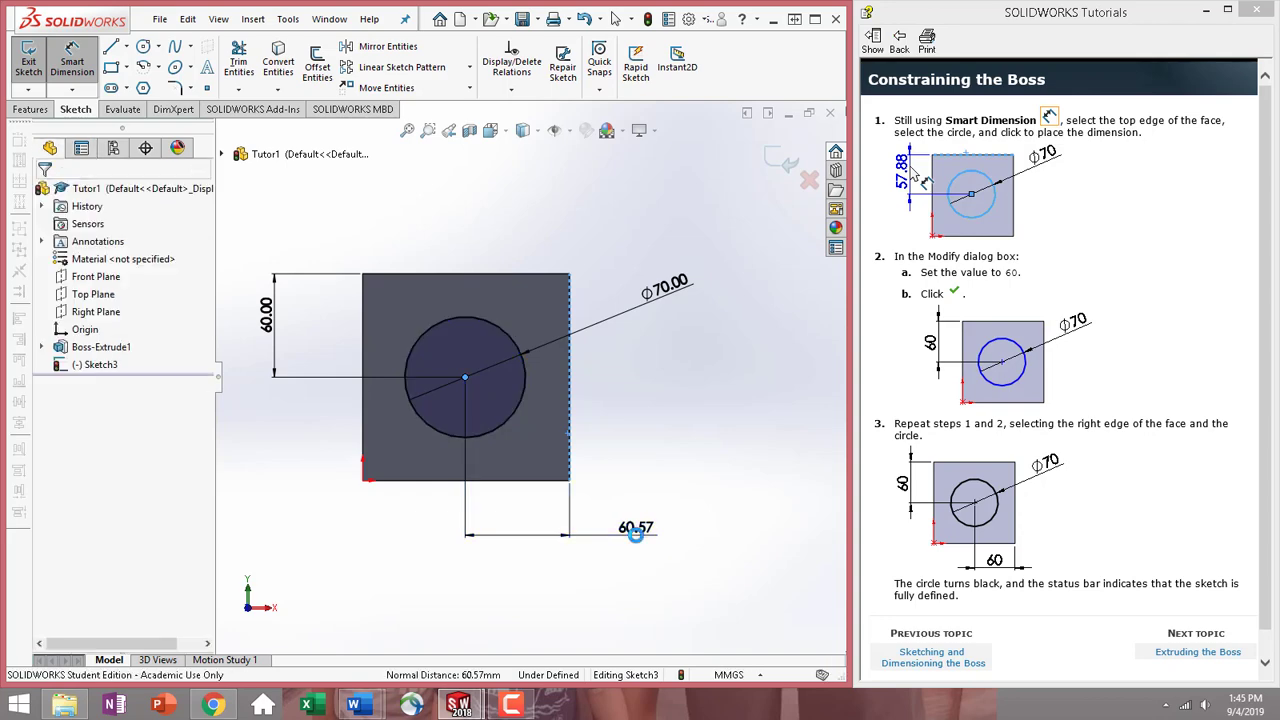
pyautogui.write('60')
pyautogui.press('Return')
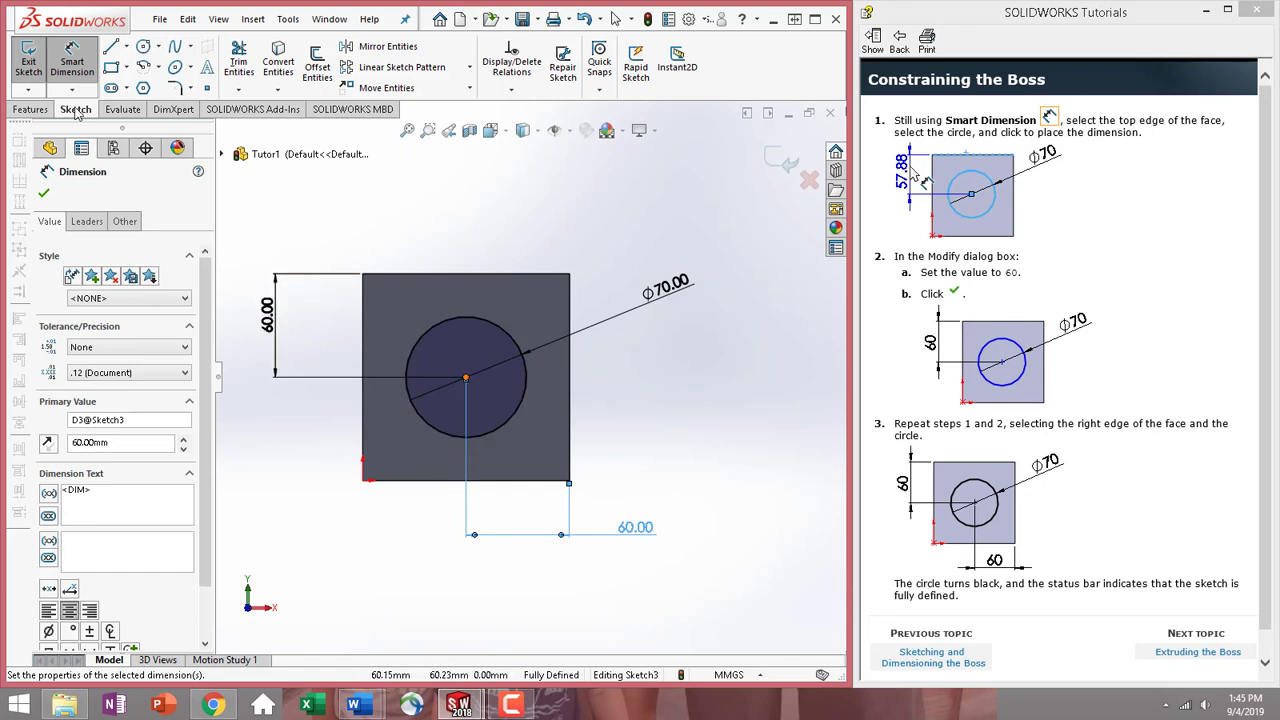
pyautogui.click(88, 68)
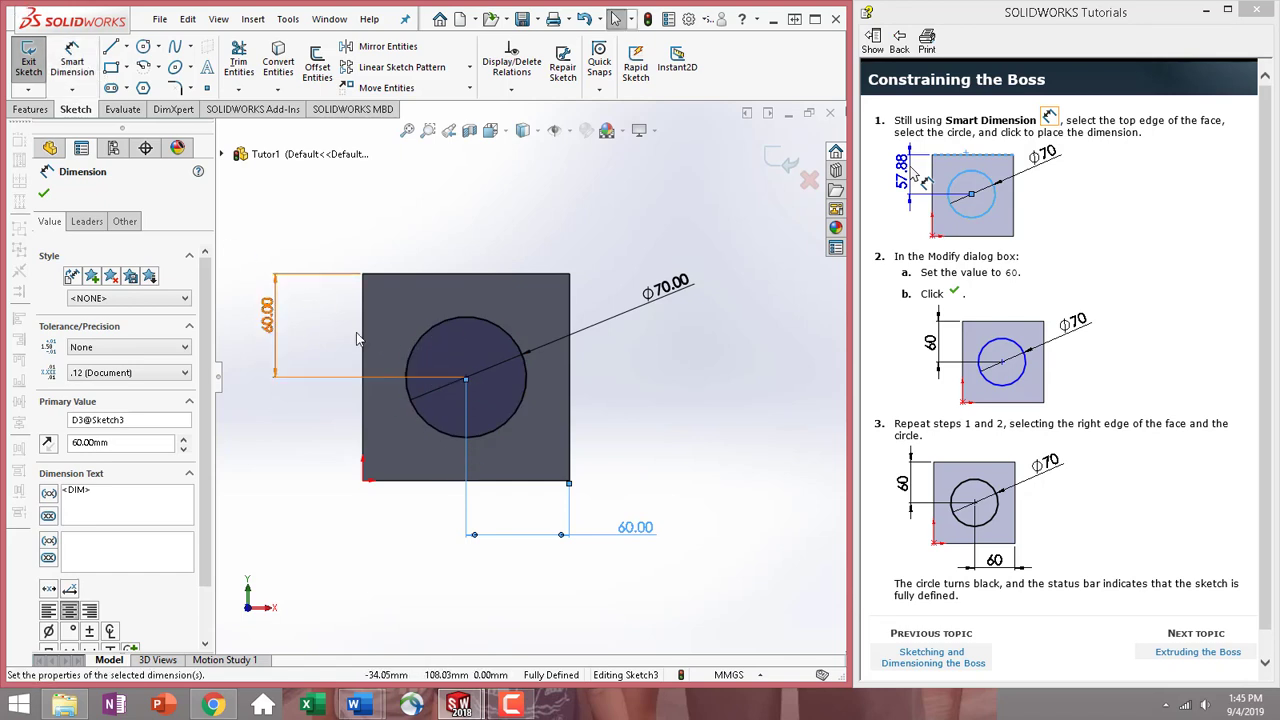
pyautogui.click(45, 193)
pyautogui.click(466, 380)
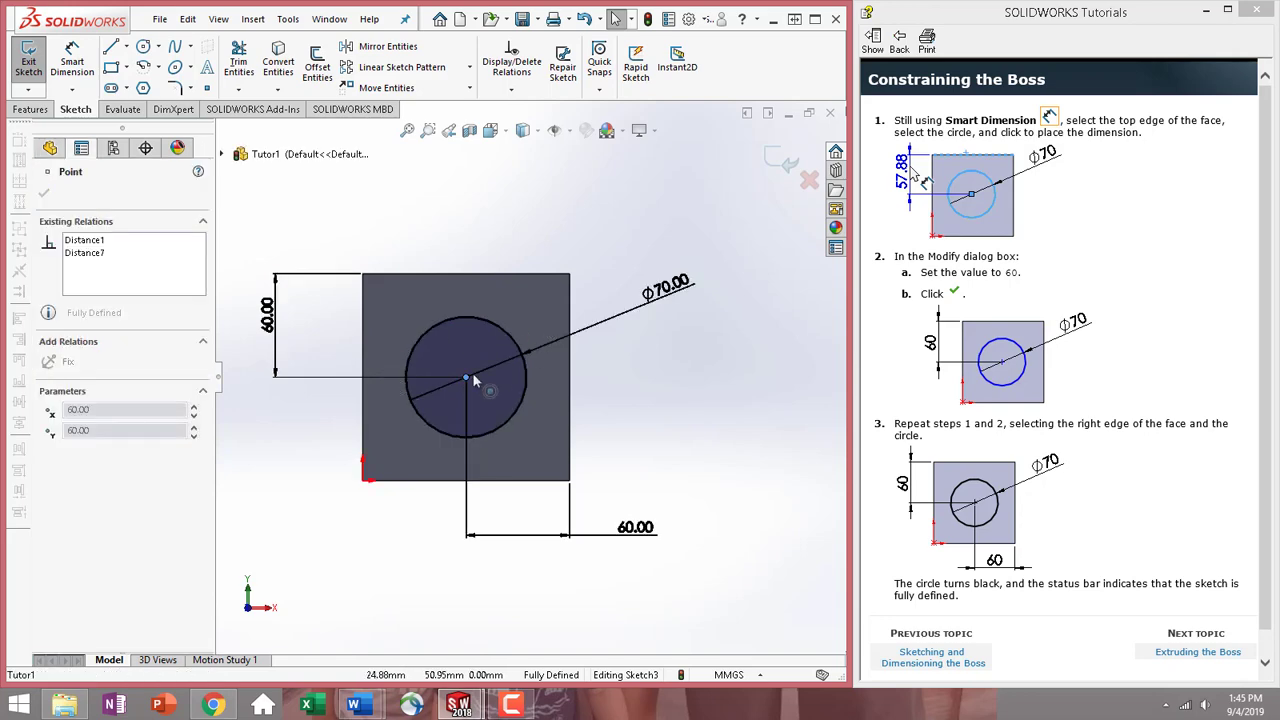
pyautogui.click(786, 457)
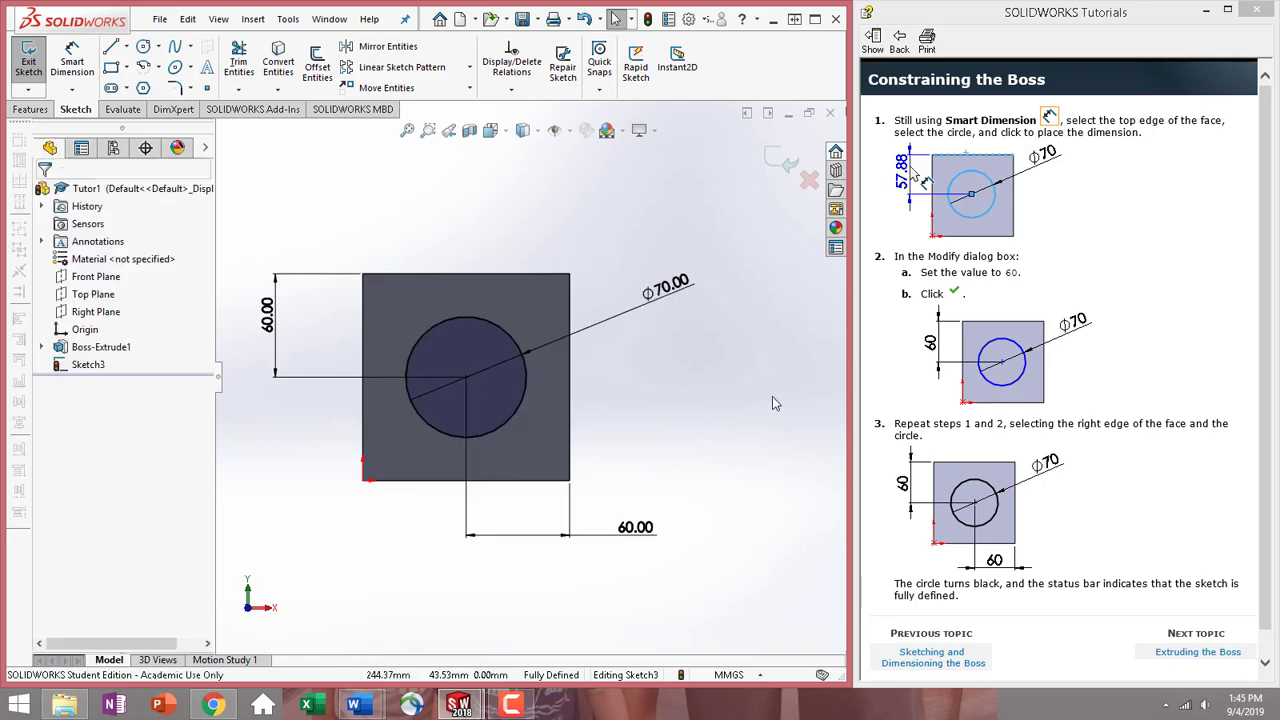
# Advance the tutorial to Extruding the Boss and start the Extruded Boss/Base feature from the circle sketch.
pyautogui.scroll(-1, 1268, 553)
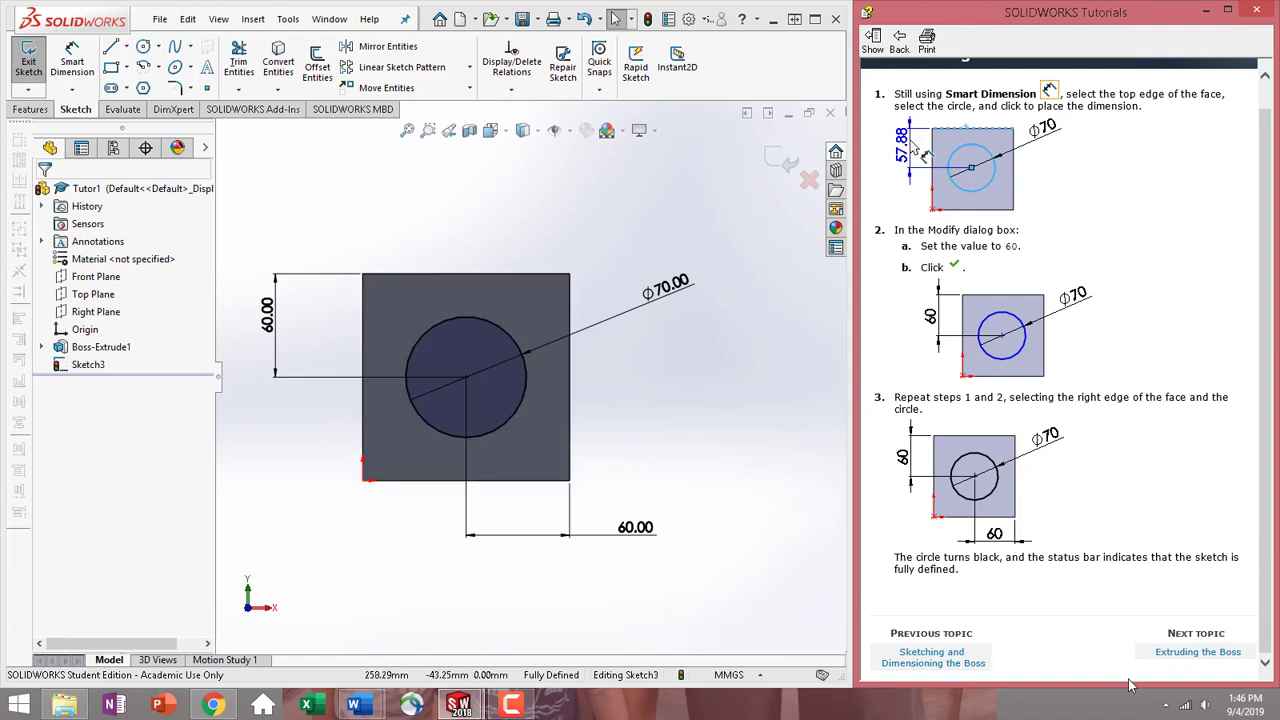
pyautogui.click(1213, 658)
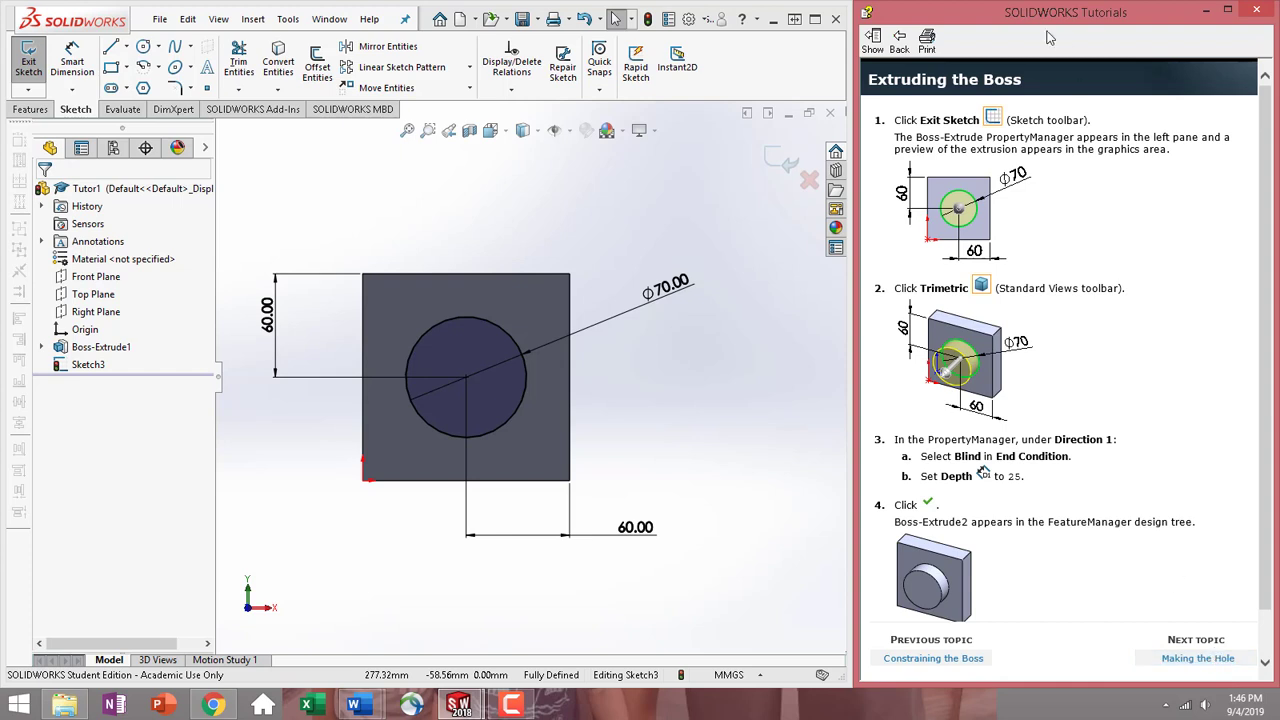
pyautogui.click(29, 109)
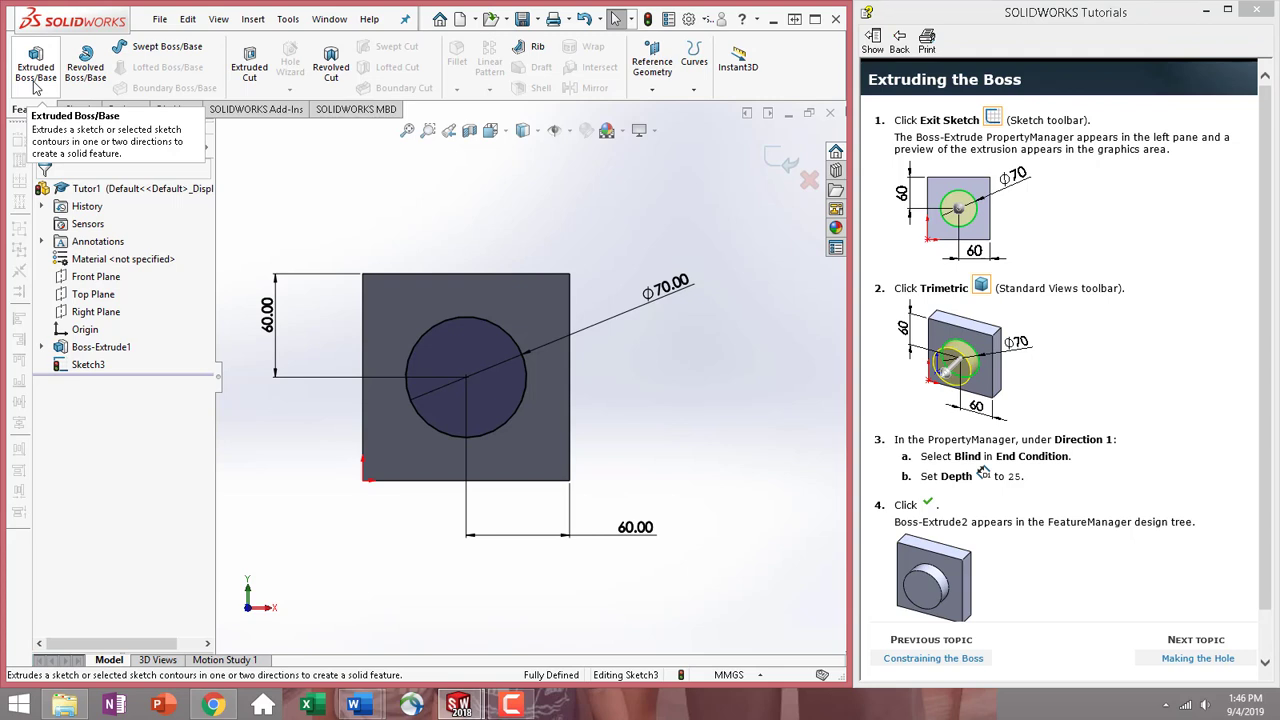
pyautogui.click(37, 70)
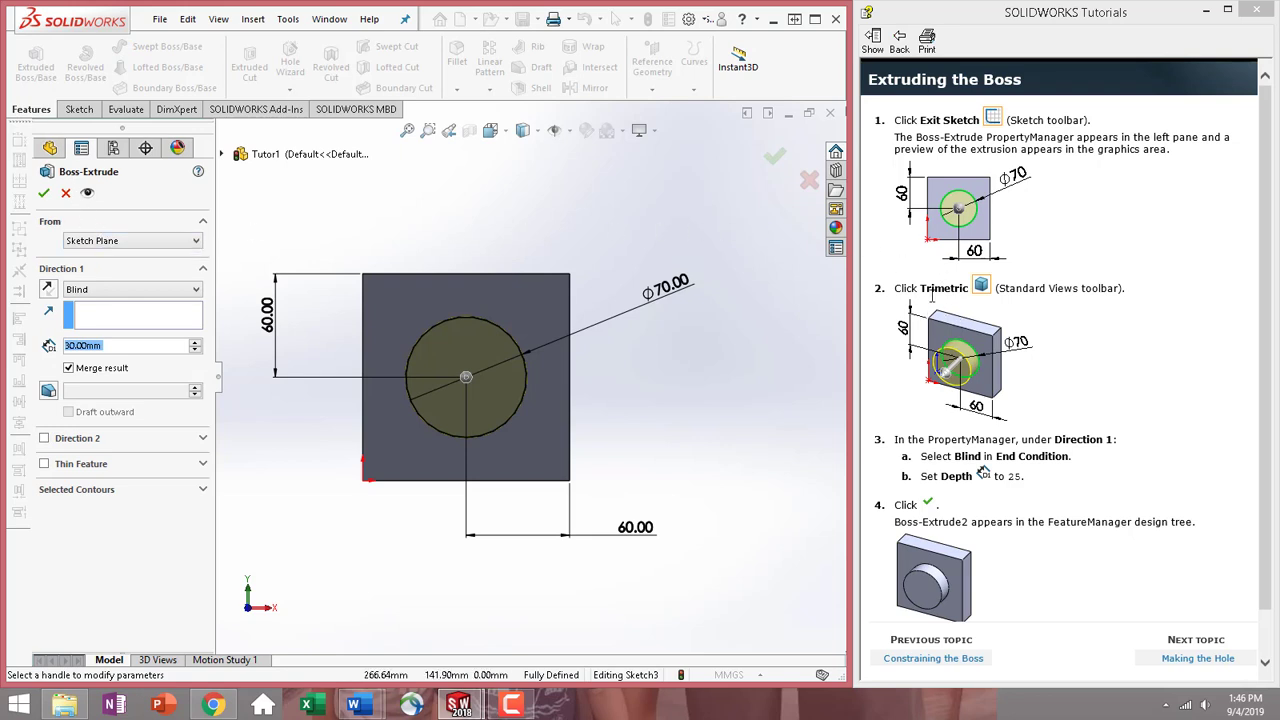
# Set the view of the boss extrusion preview to the Trimetric orientation.
pyautogui.click(536, 134)
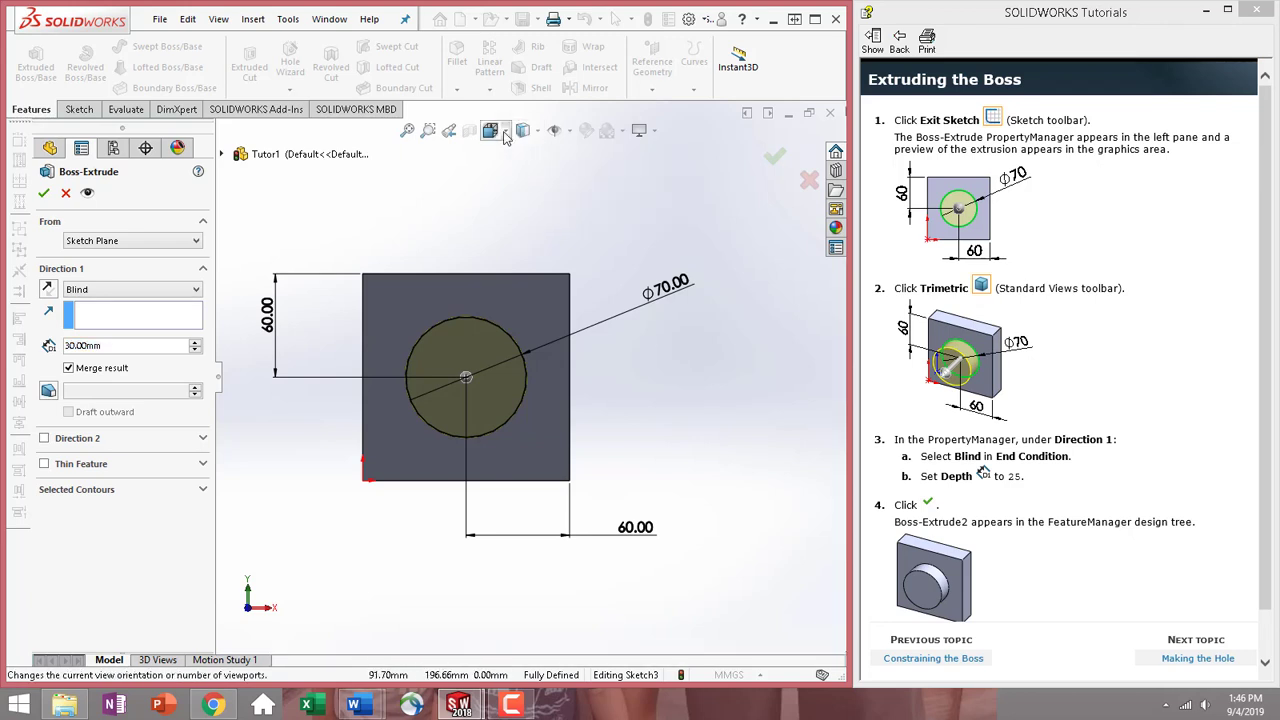
pyautogui.click(505, 137)
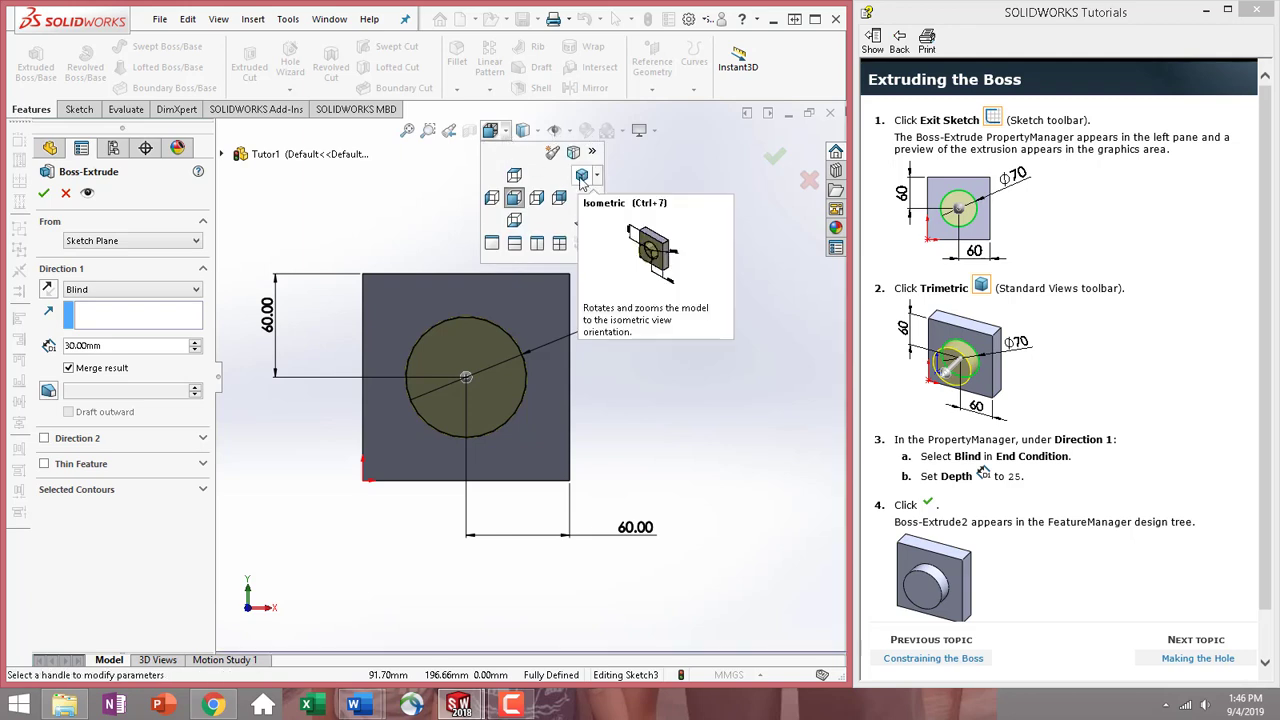
pyautogui.click(598, 180)
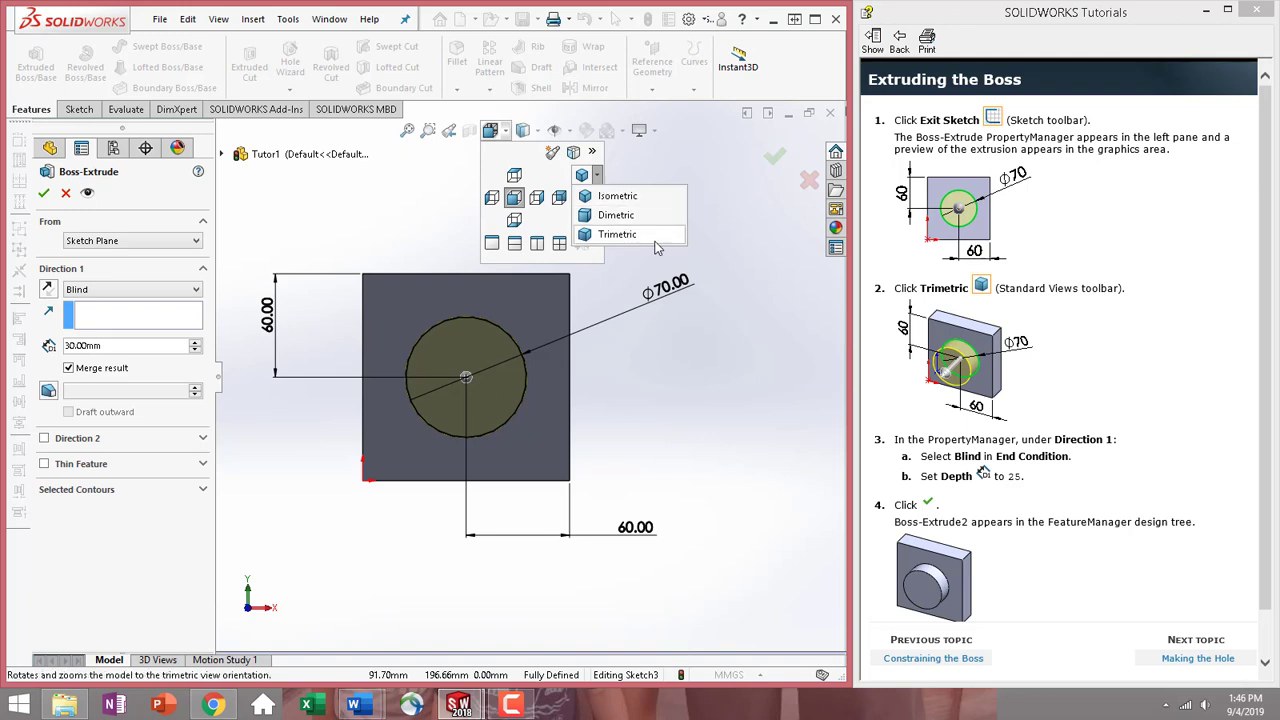
pyautogui.click(617, 234)
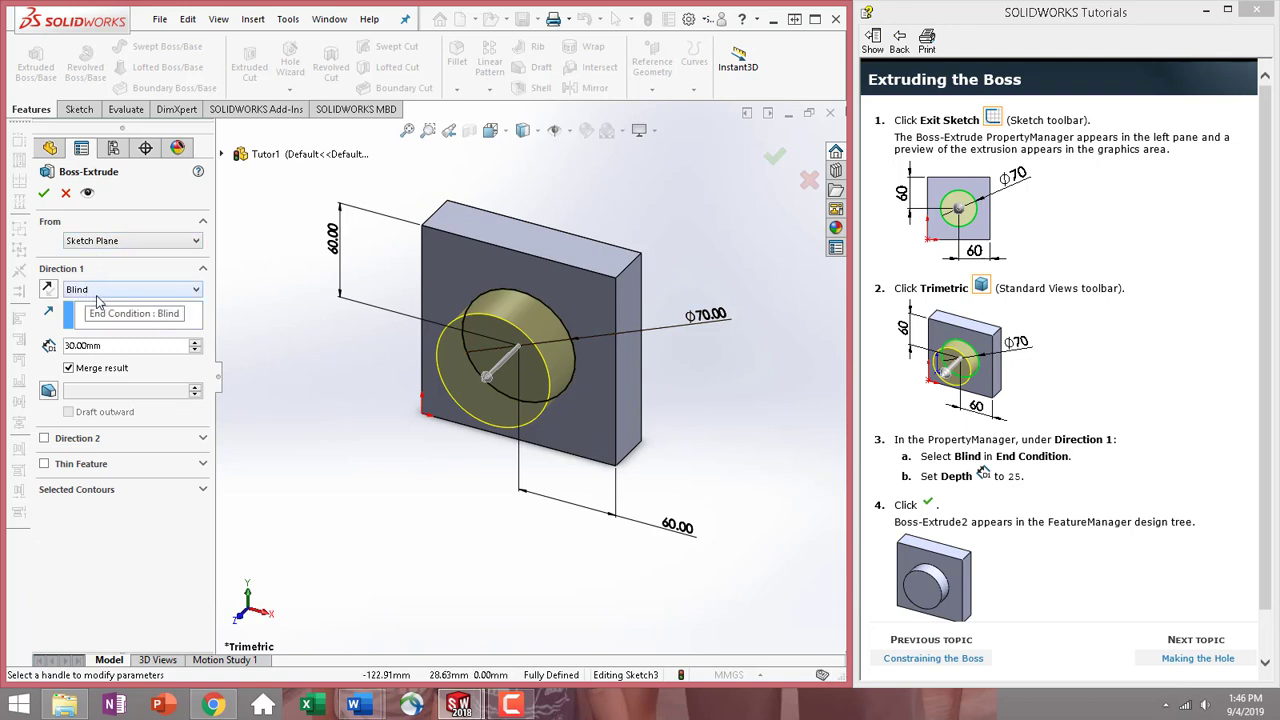
# Set the boss's blind extrusion depth to 25 mm and complete the feature.
pyautogui.click(128, 349)
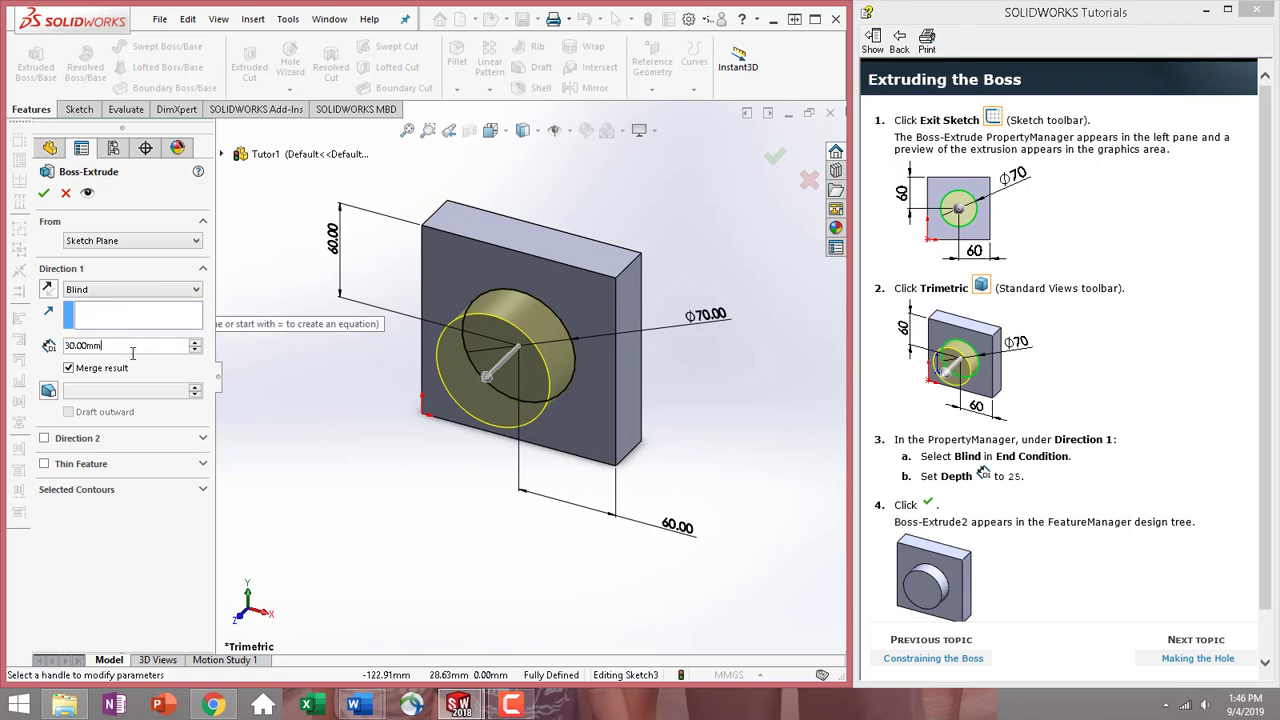
pyautogui.moveTo(128, 349); pyautogui.dragTo(35, 345)
pyautogui.write('25')
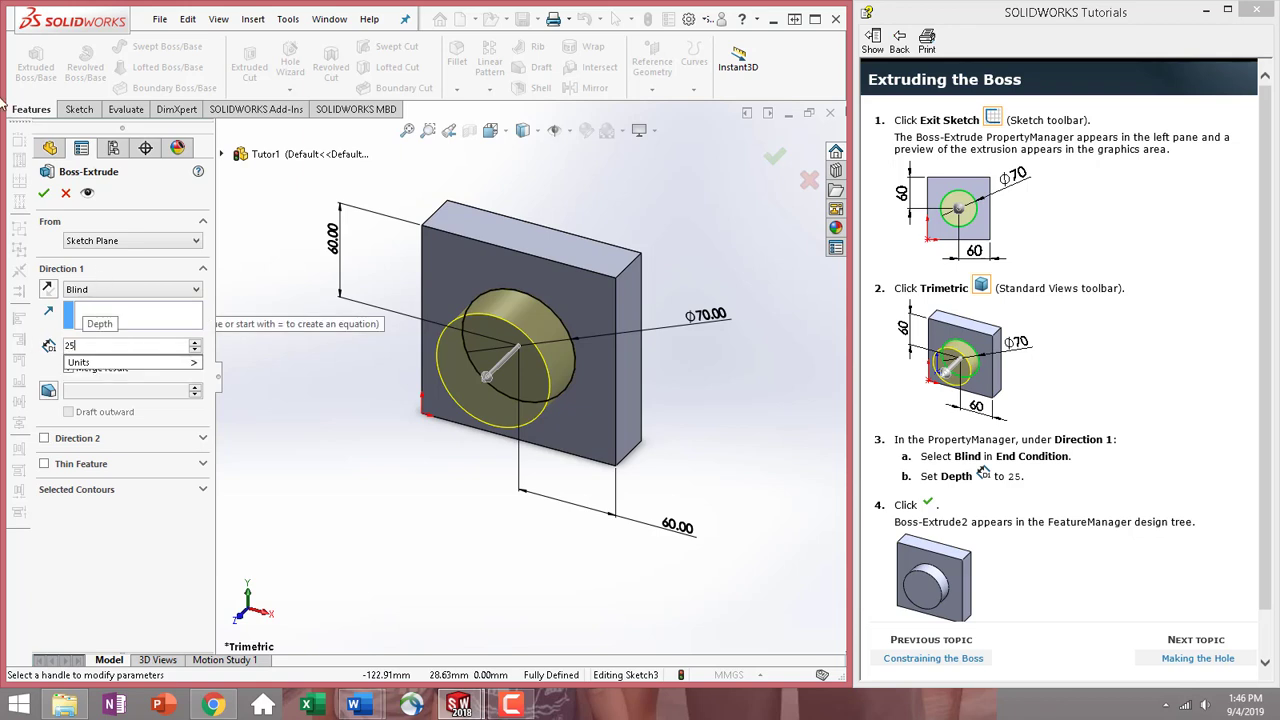
pyautogui.press('Return')
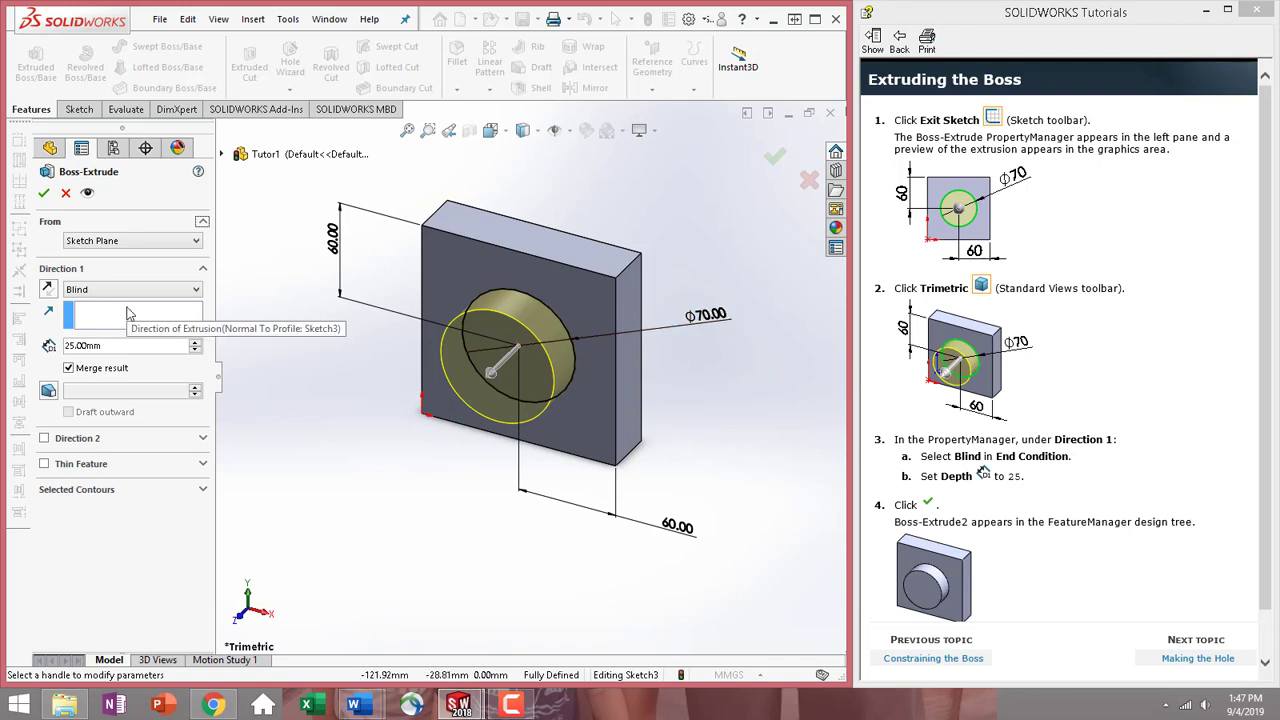
pyautogui.click(43, 192)
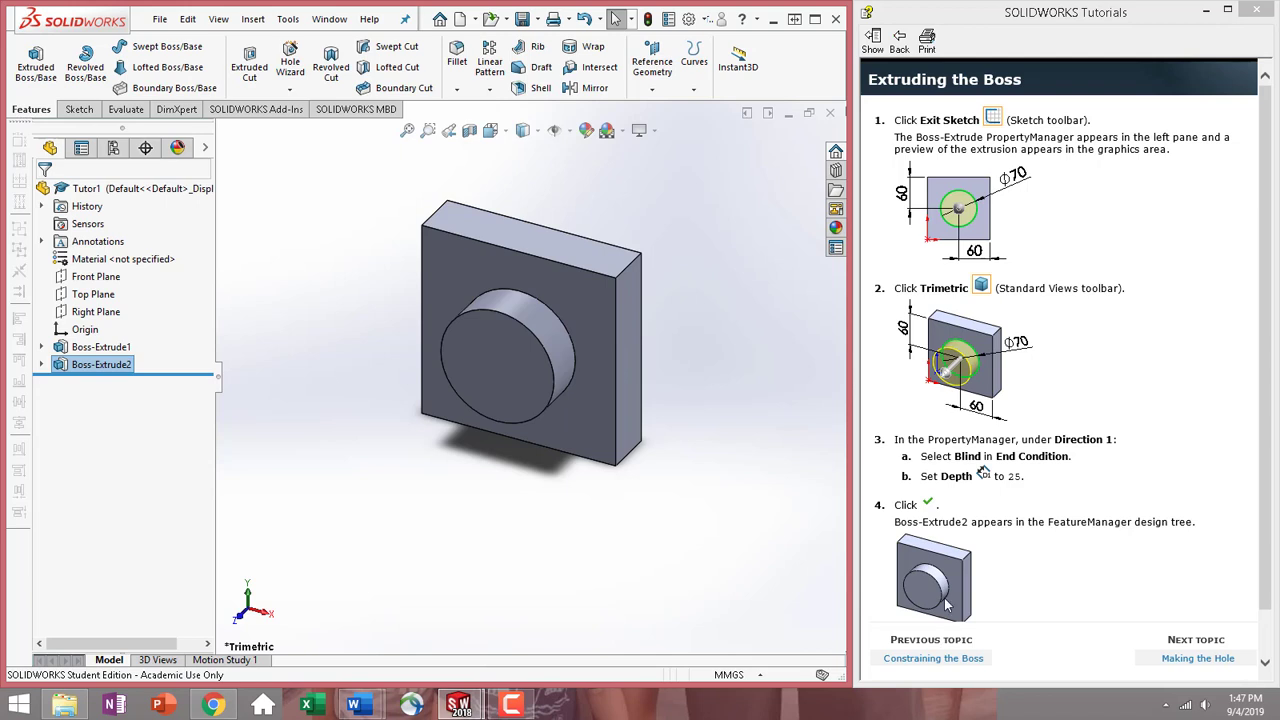
pyautogui.click(539, 538)
pyautogui.moveTo(539, 538); pyautogui.dragTo(560, 470, button='middle')
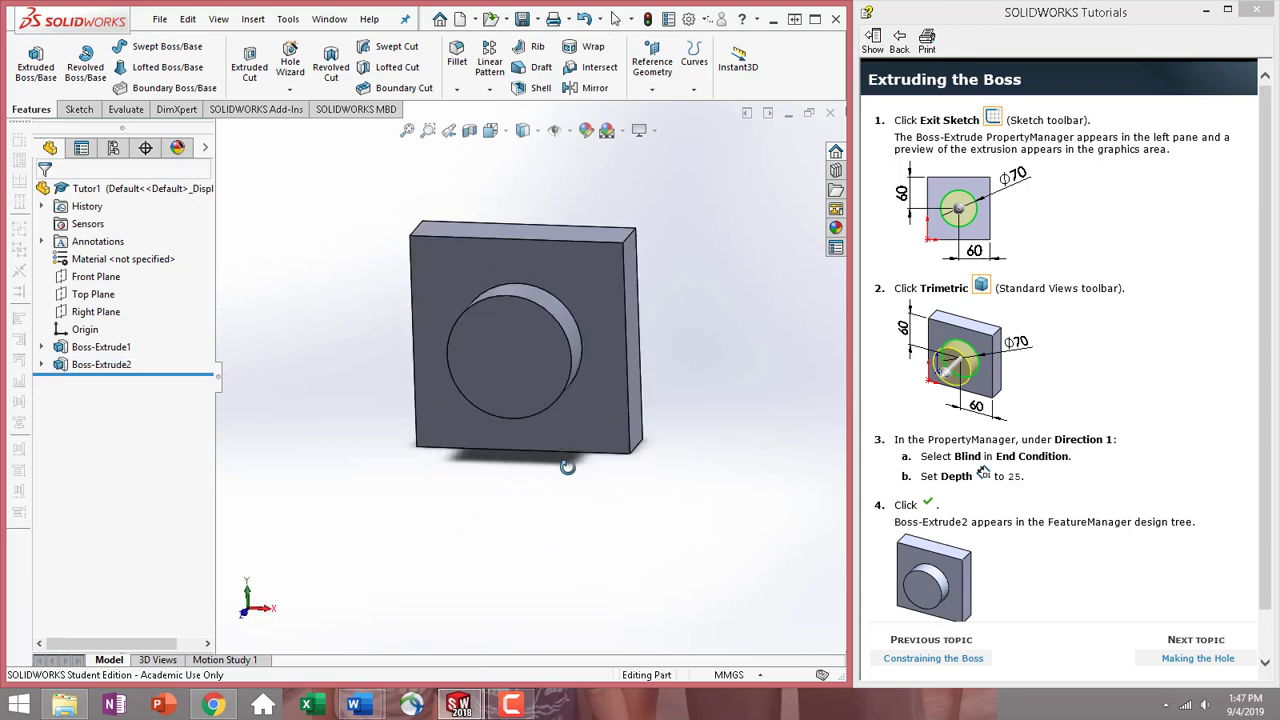
# Advance the tutorial to Sketching the Hole, and start an Extruded Cut sketch on the circular boss's front face.
pyautogui.click(1199, 660)
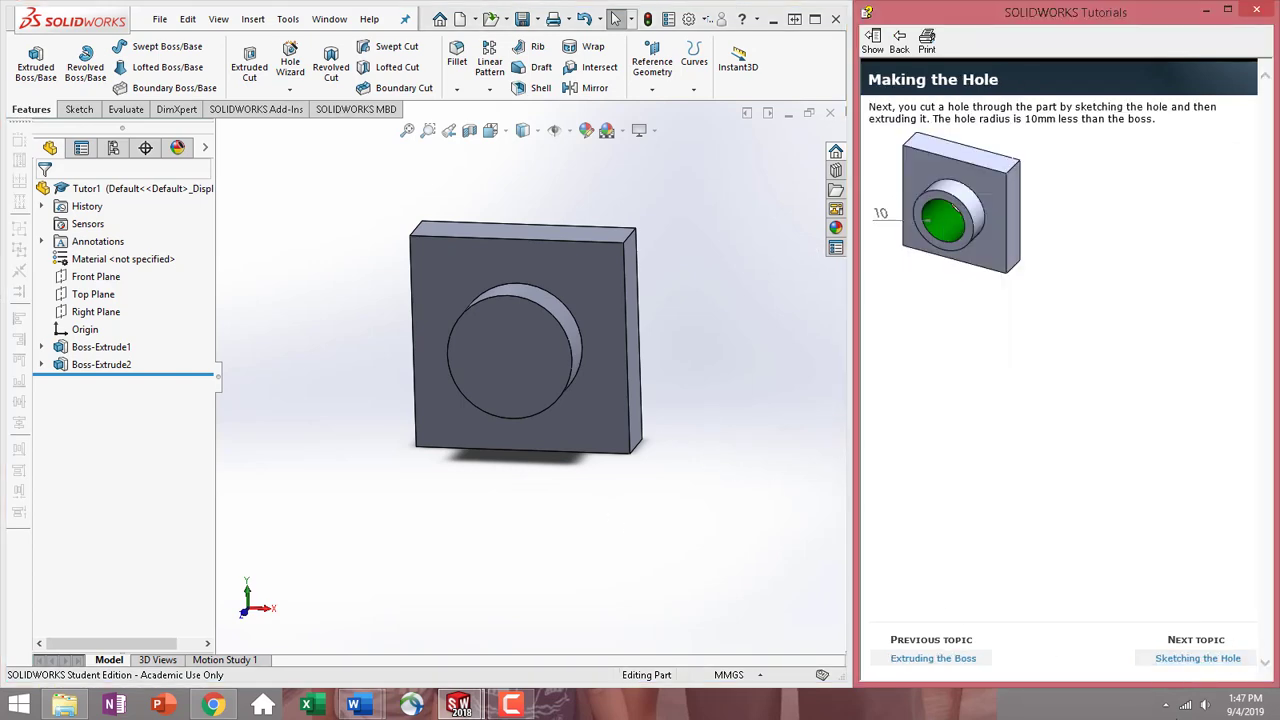
pyautogui.click(1212, 660)
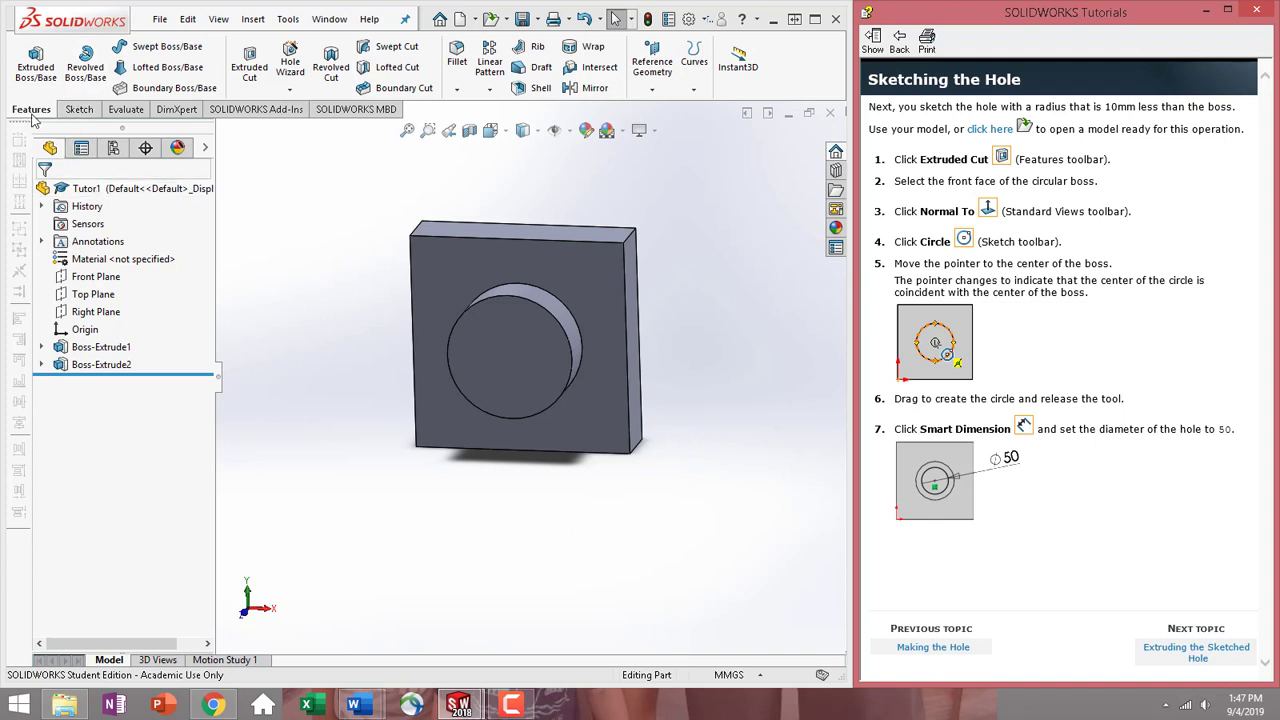
pyautogui.click(250, 65)
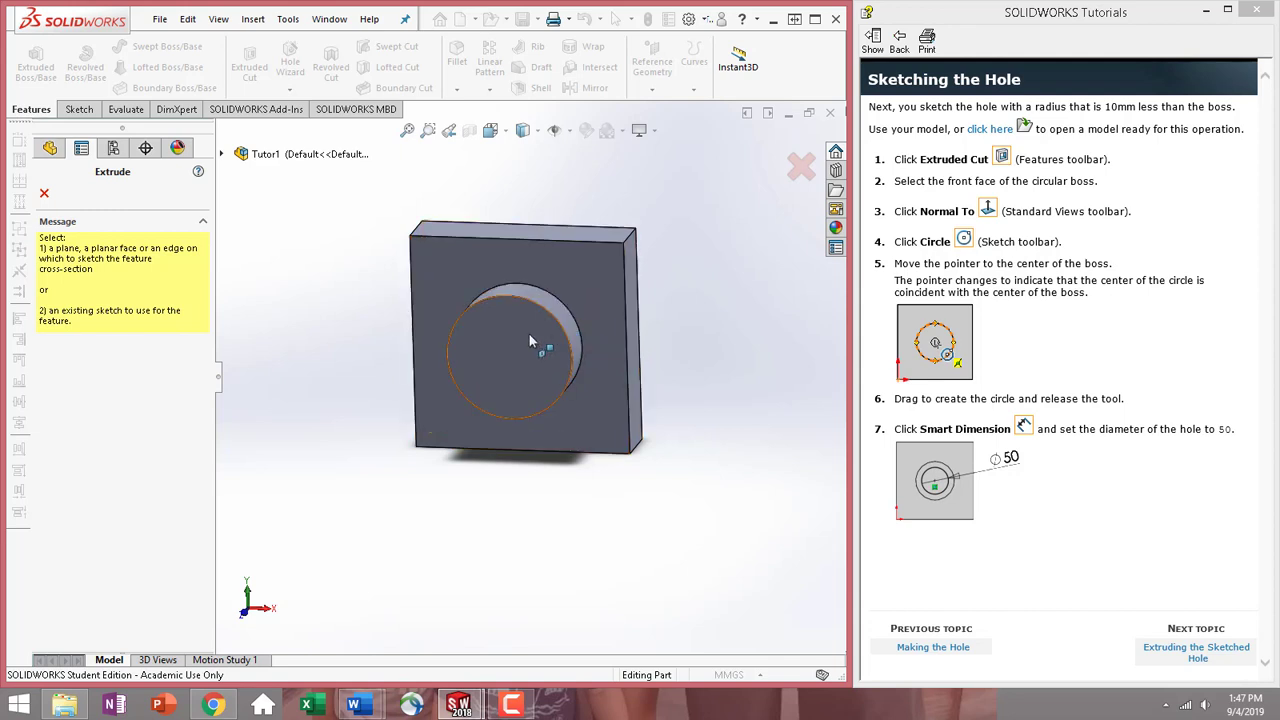
pyautogui.click(494, 380)
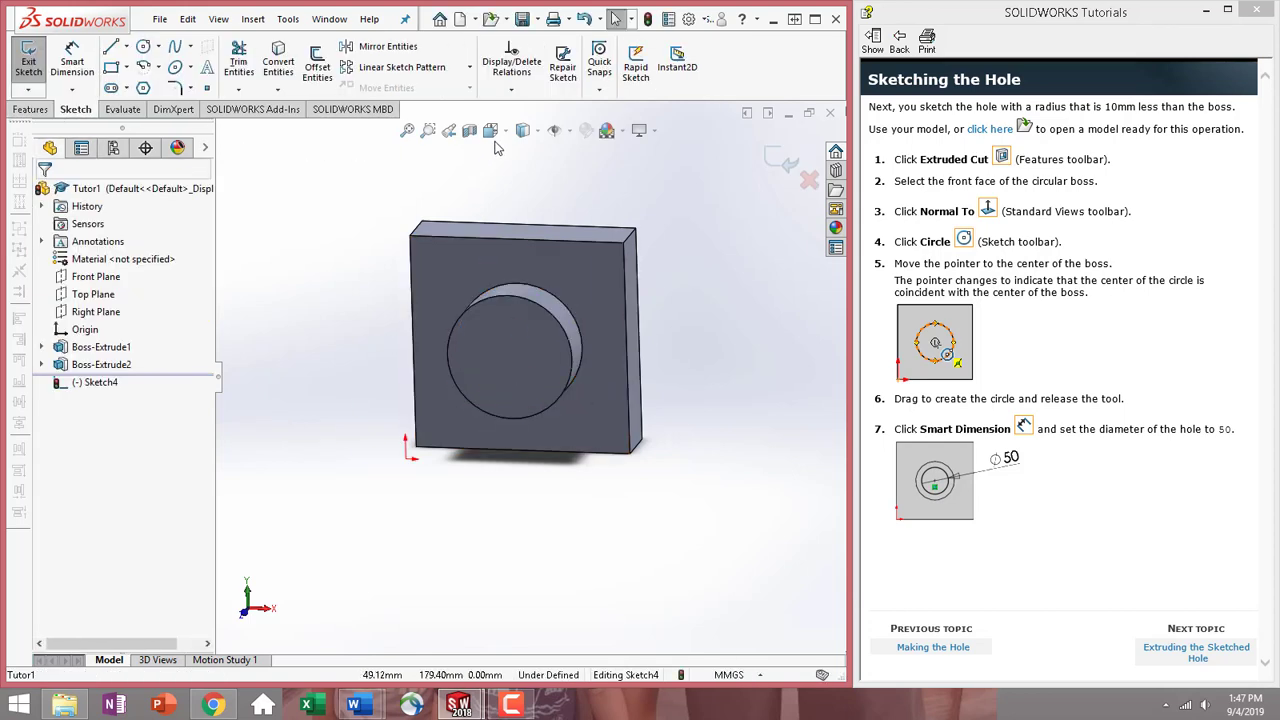
# View the boss's front face Normal To and sketch a circle about 42 mm in diameter from its centre.
pyautogui.click(506, 372)
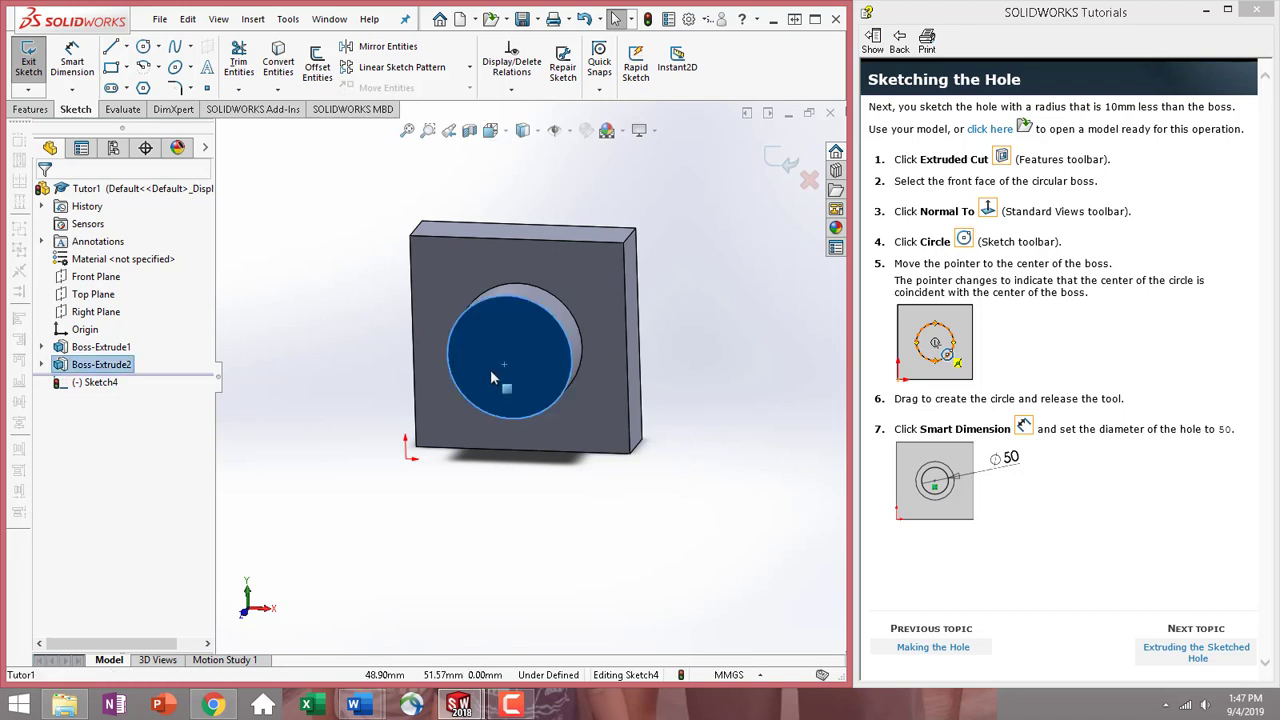
pyautogui.click(506, 132)
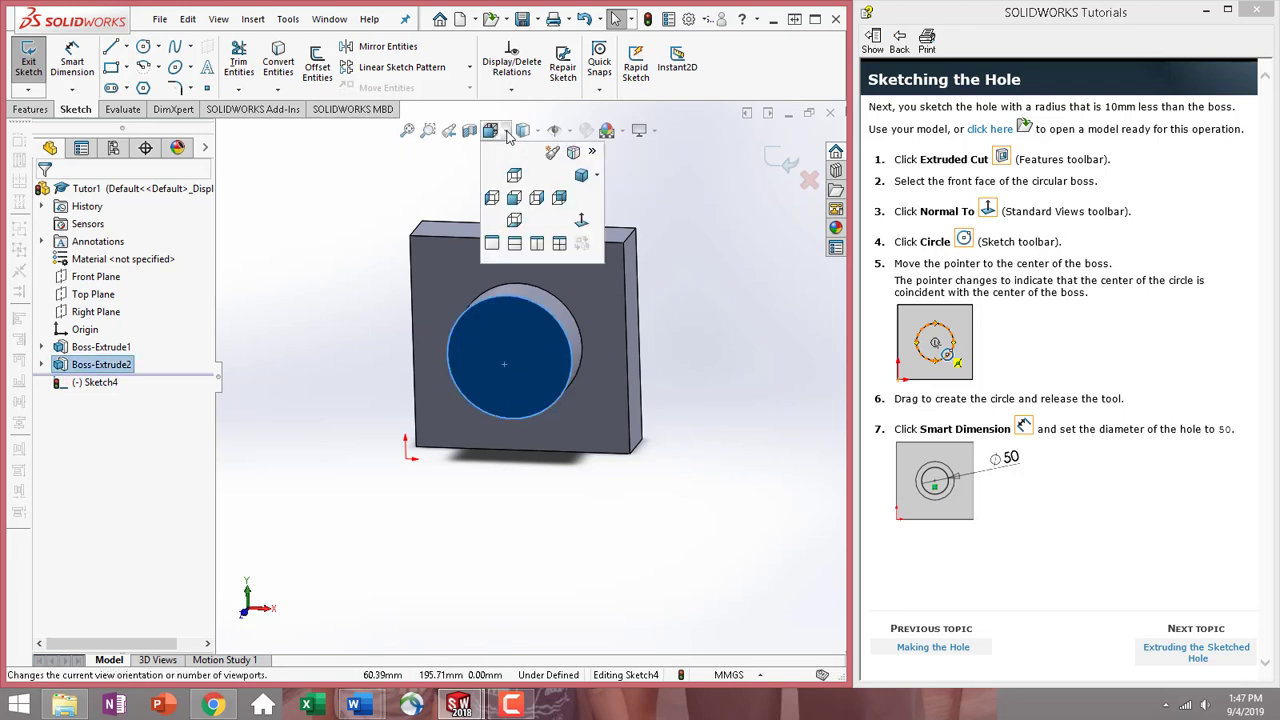
pyautogui.click(582, 220)
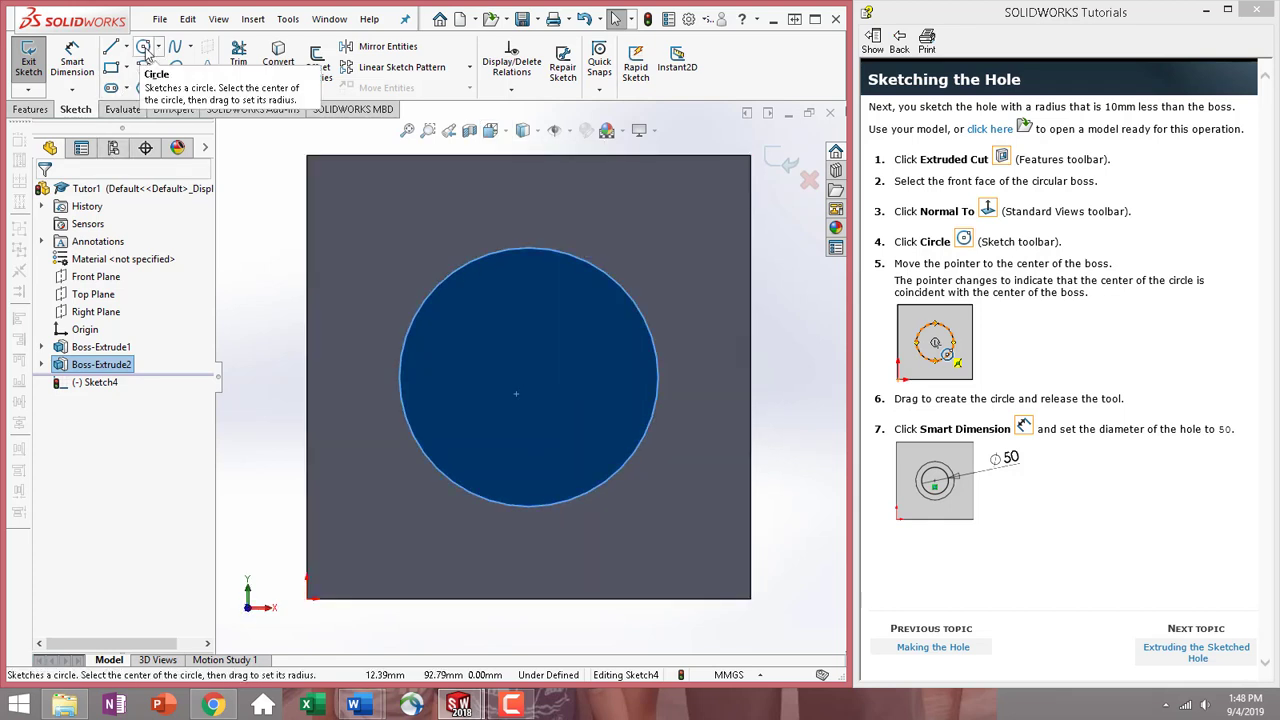
pyautogui.click(144, 48)
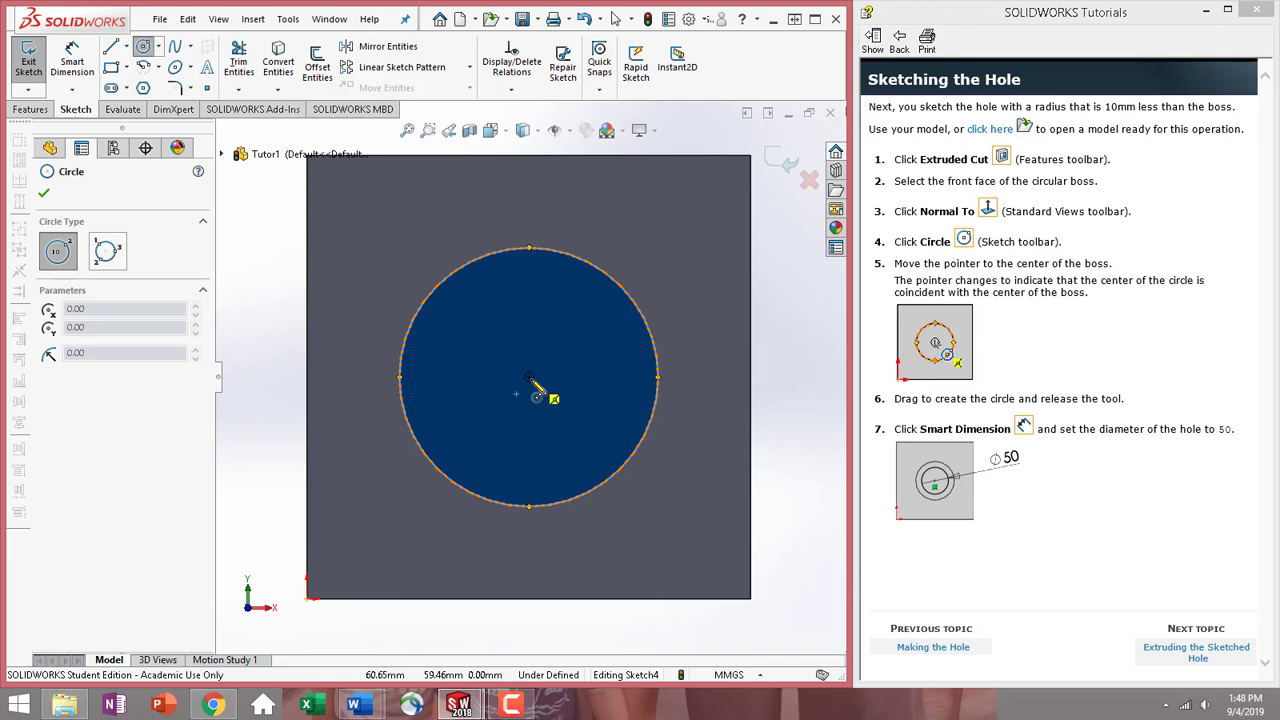
pyautogui.moveTo(529, 378); pyautogui.dragTo(572, 319)
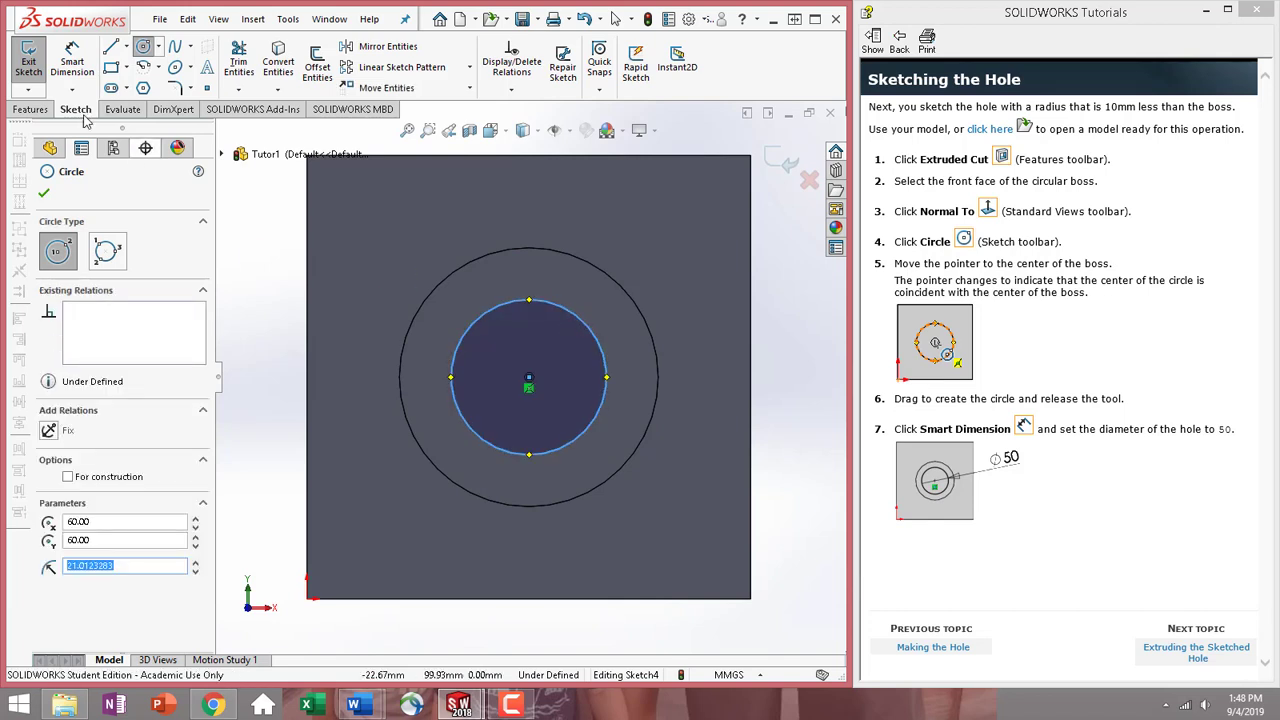
# Dimension the hole circle's diameter as 50 mm with Smart Dimension, placing the dimension beyond the base's right edge.
pyautogui.click(72, 62)
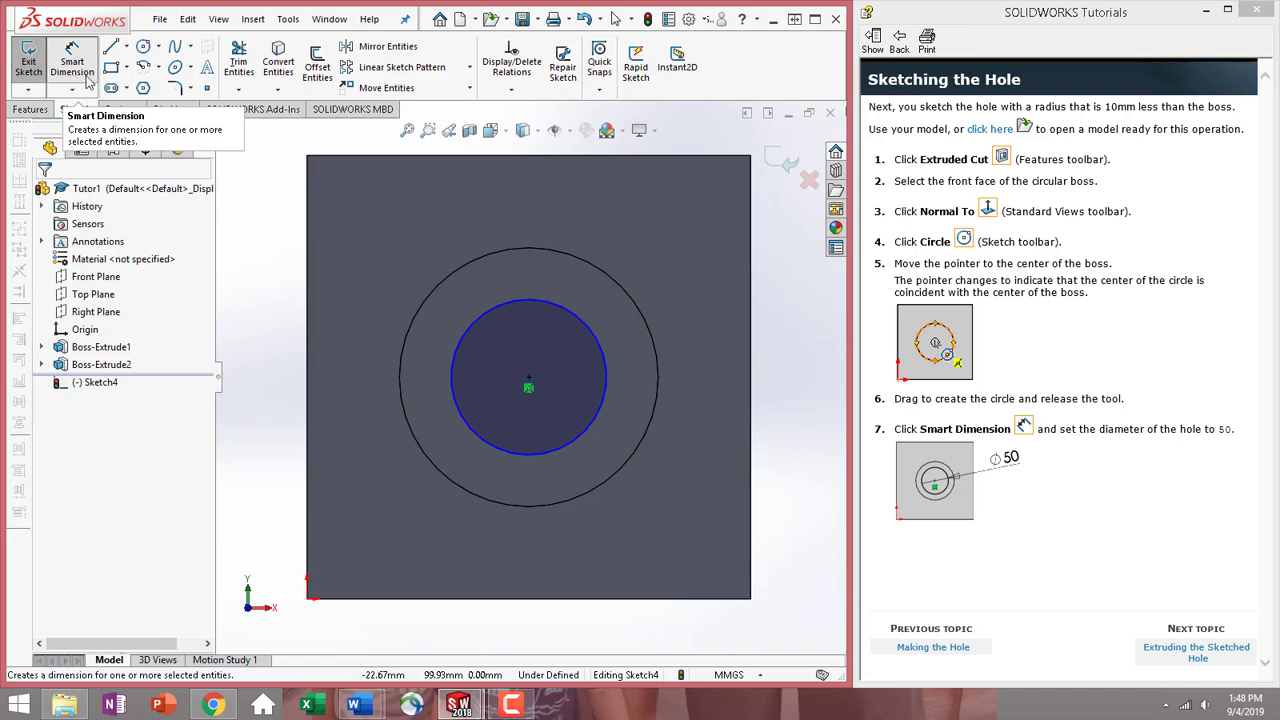
pyautogui.click(72, 62)
pyautogui.click(557, 313)
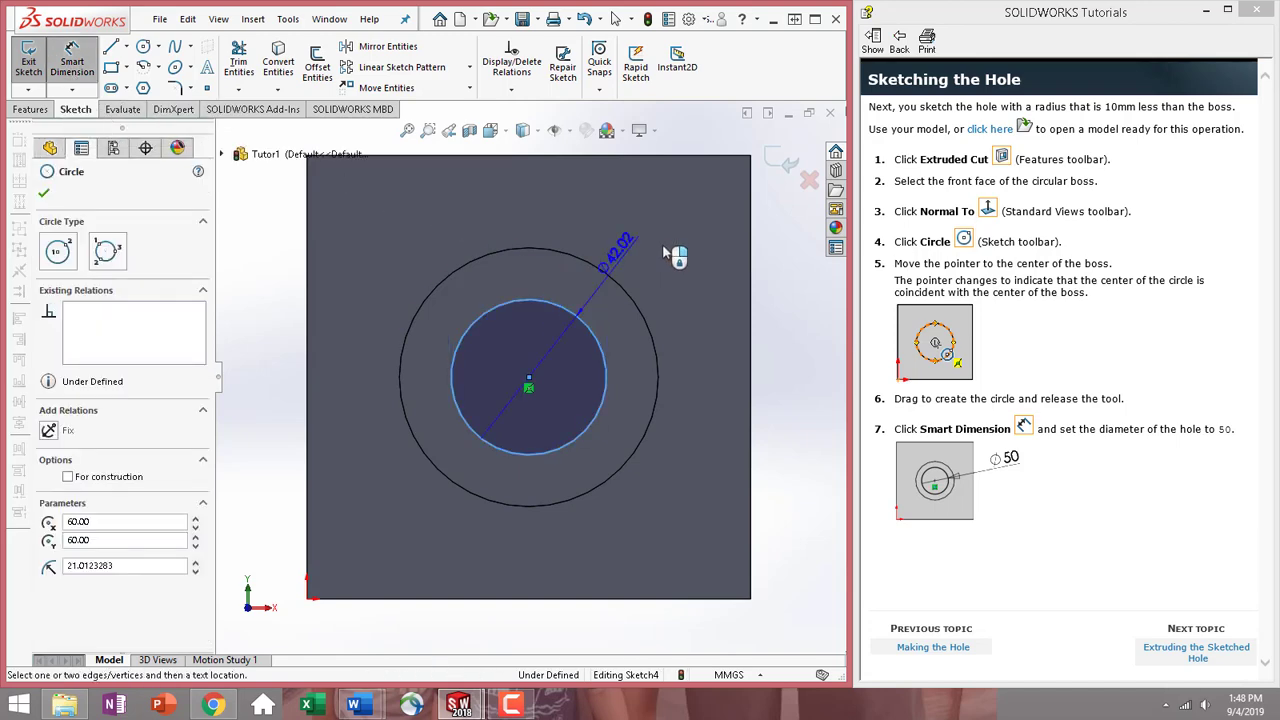
pyautogui.click(775, 290)
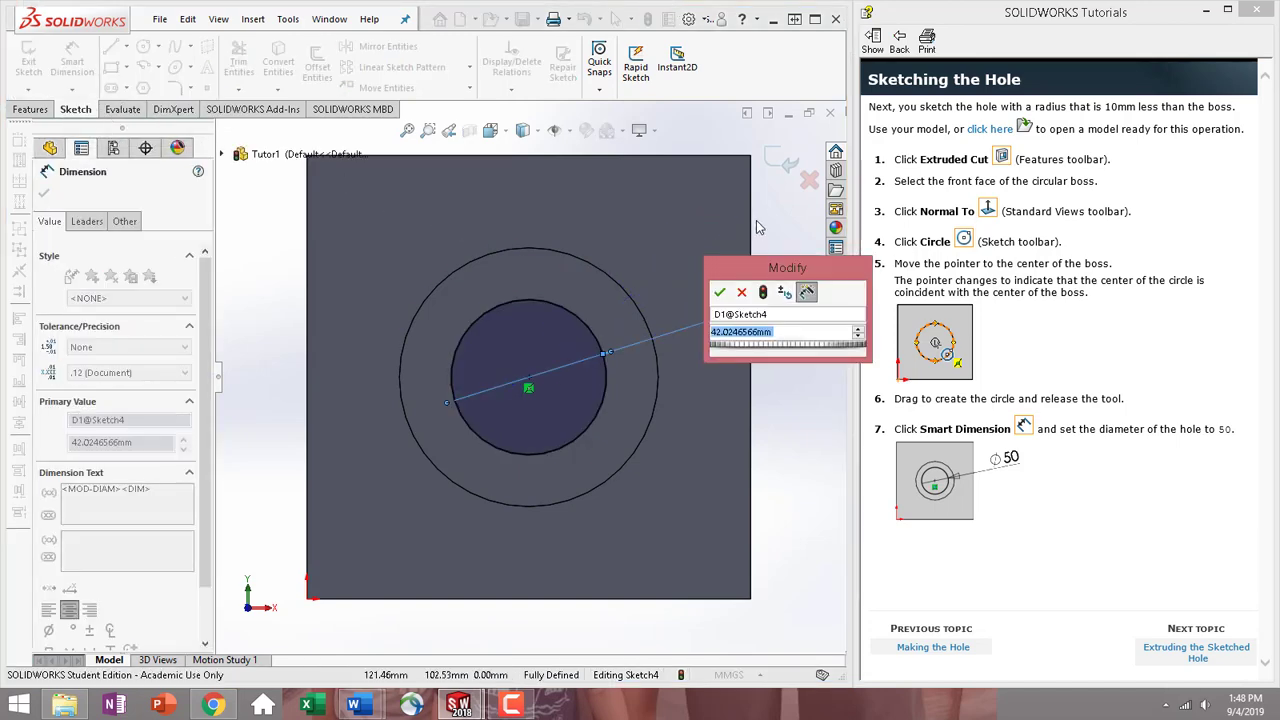
pyautogui.write('50')
pyautogui.press('Return')
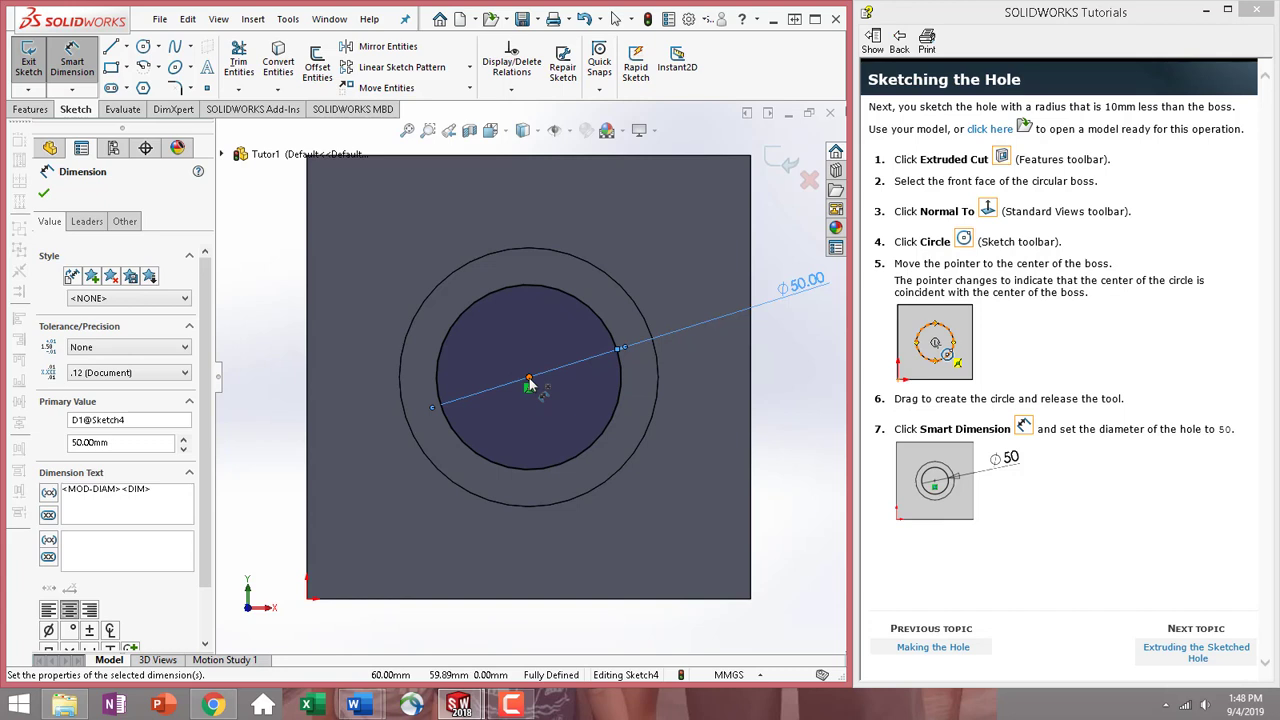
pyautogui.click(44, 197)
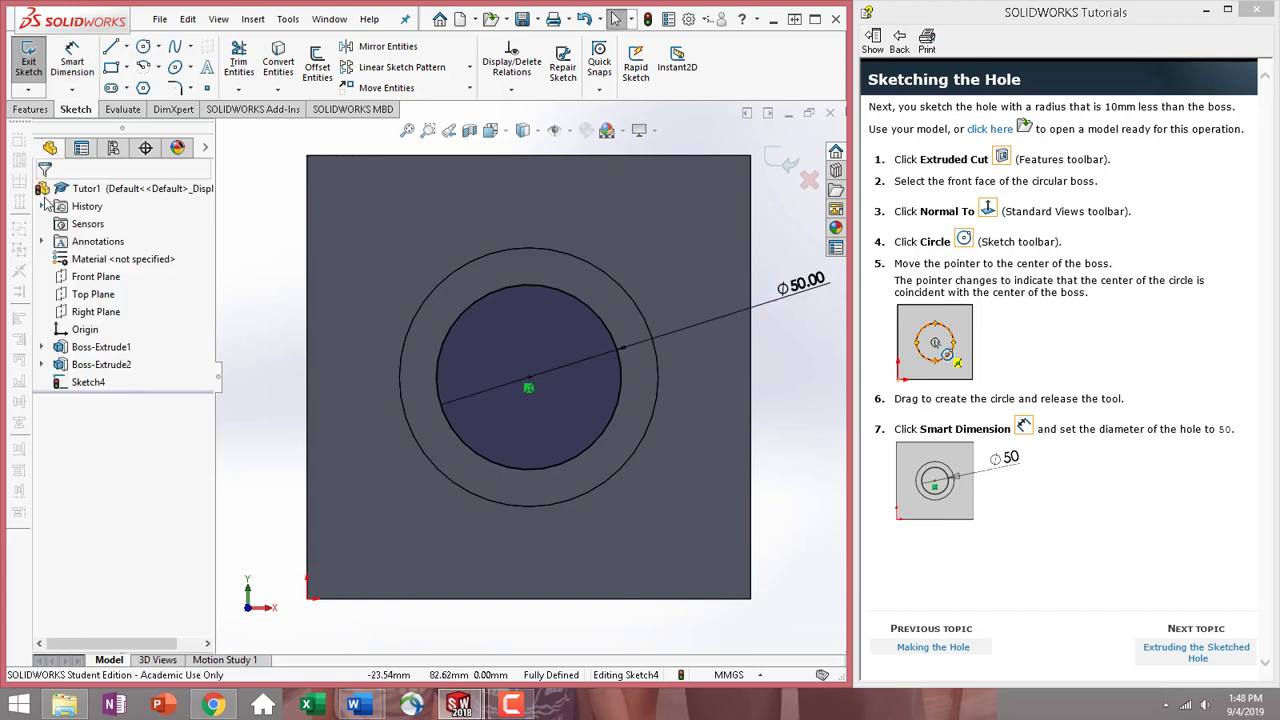
# Advance the tutorial to Extruding the Sketched Hole and show the model in the Trimetric view.
pyautogui.click(1197, 660)
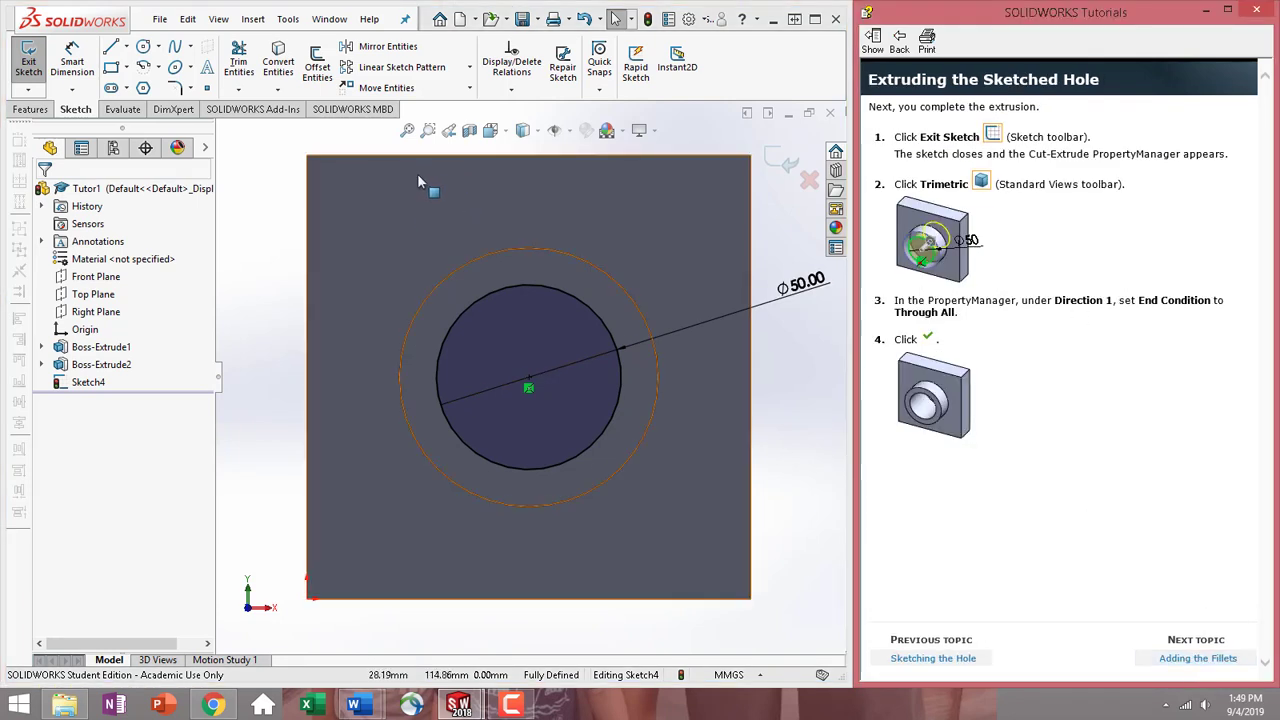
pyautogui.click(497, 134)
pyautogui.click(596, 178)
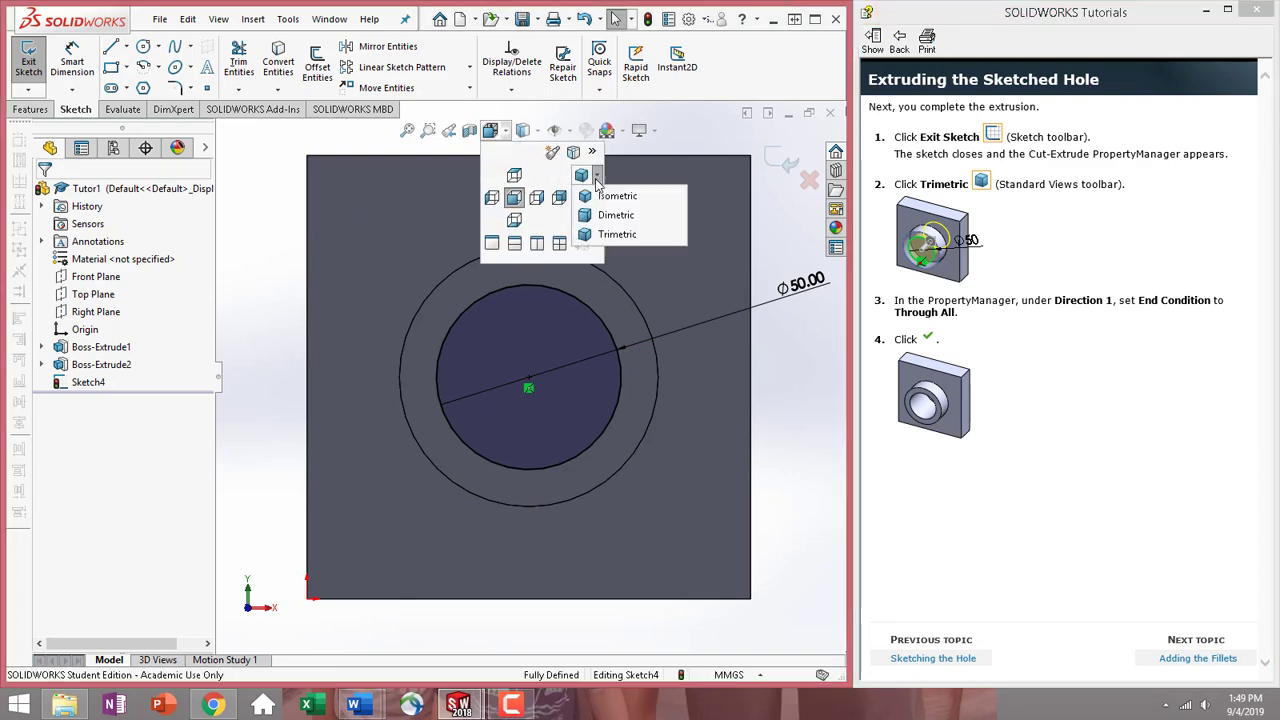
pyautogui.click(617, 238)
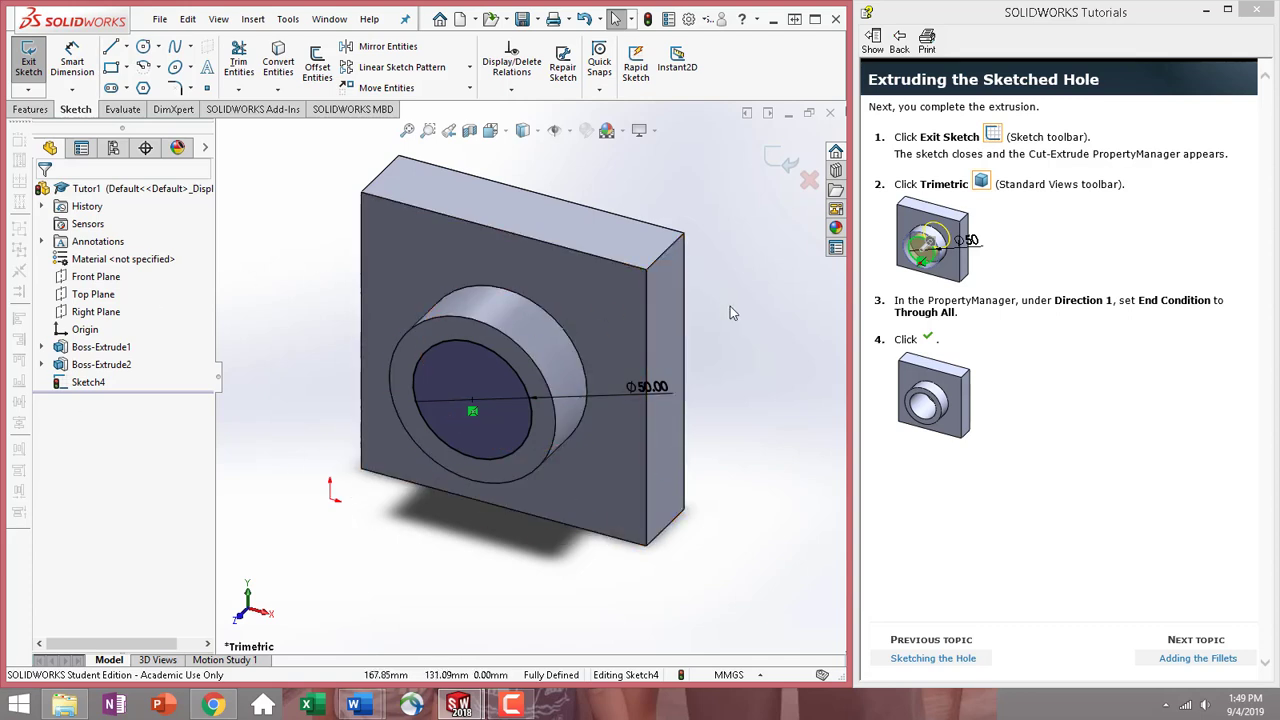
pyautogui.moveTo(730, 306); pyautogui.dragTo(736, 264, button='middle')
pyautogui.click(507, 136)
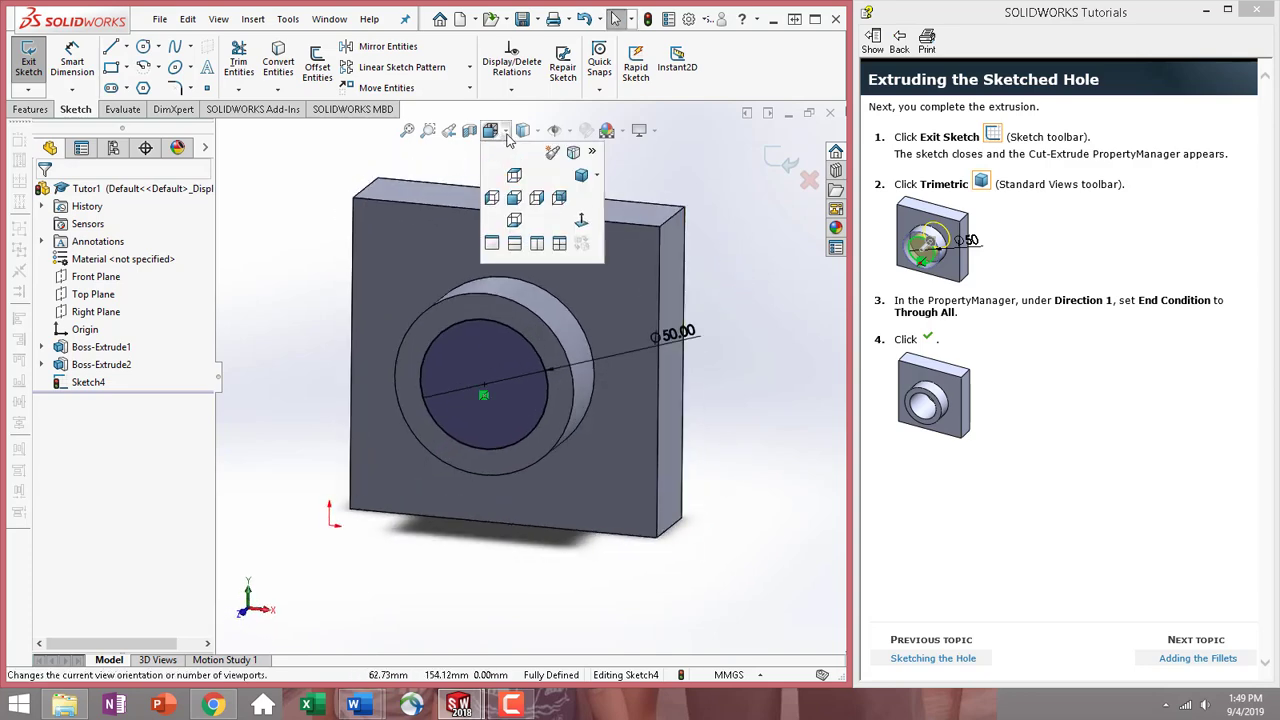
pyautogui.click(597, 178)
pyautogui.click(610, 237)
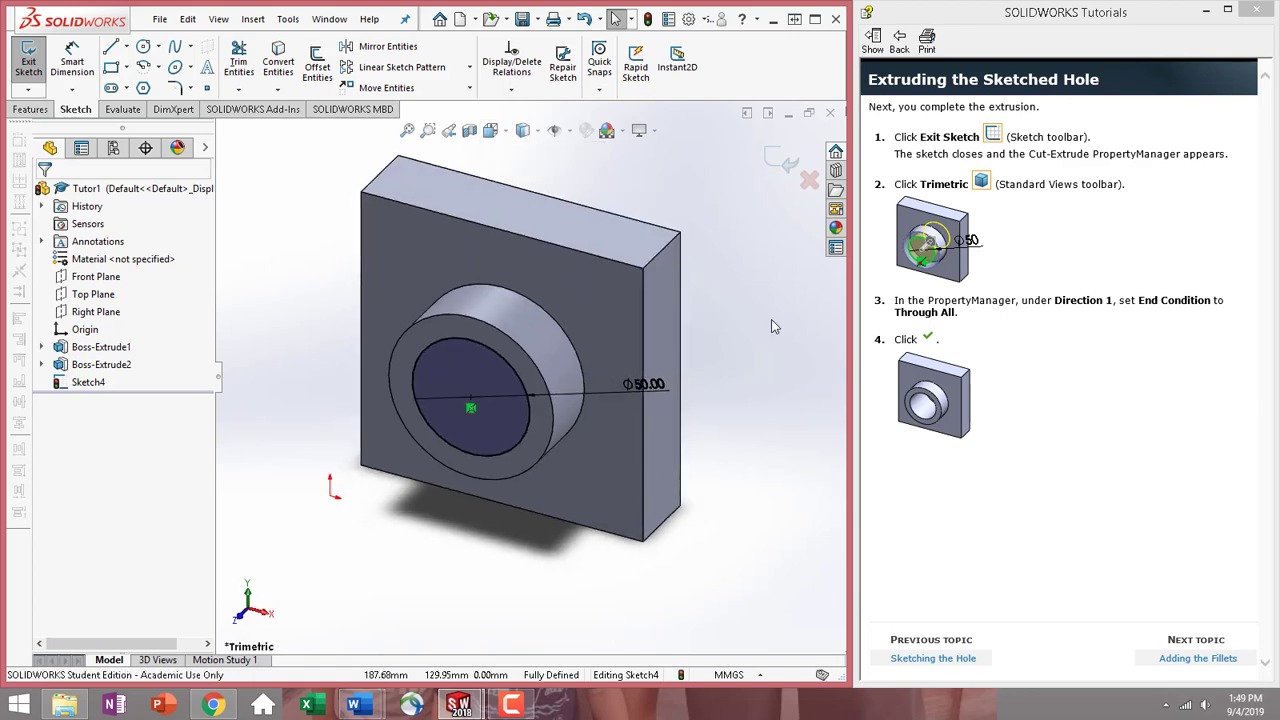
# Start the Extruded Cut from the 50 mm circle sketch and set its end condition to Through All.
pyautogui.click(30, 110)
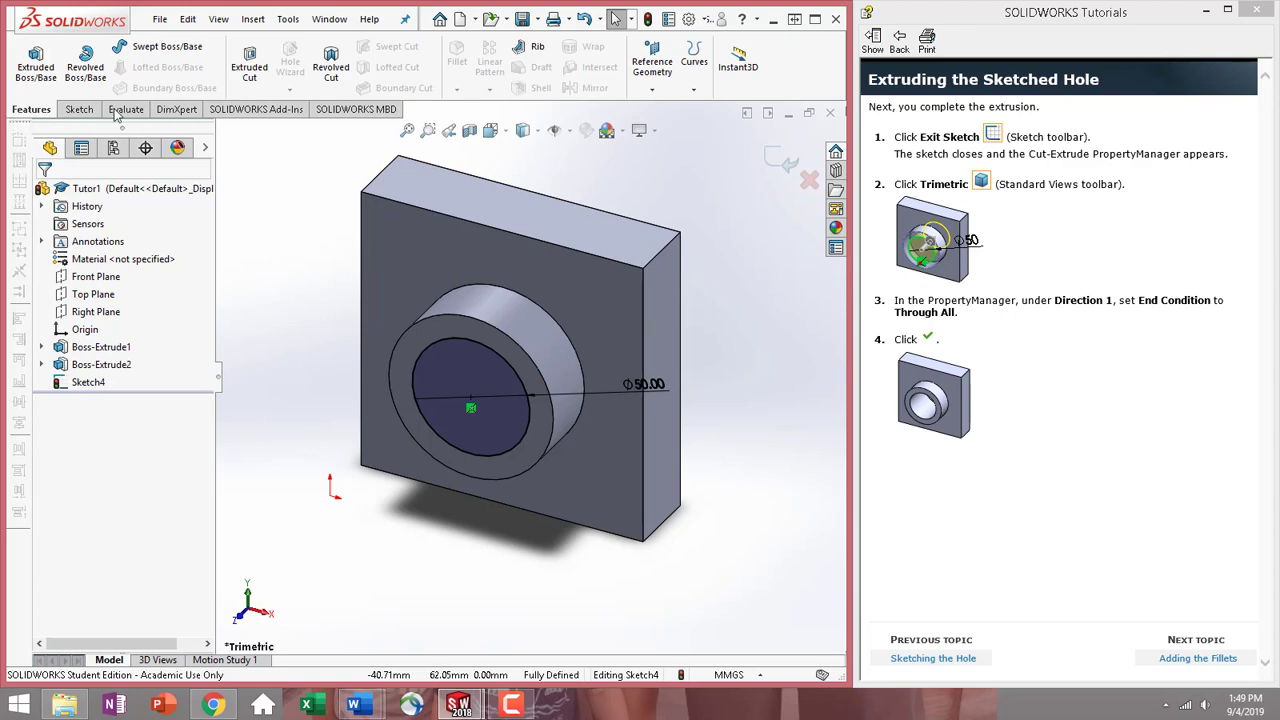
pyautogui.click(250, 68)
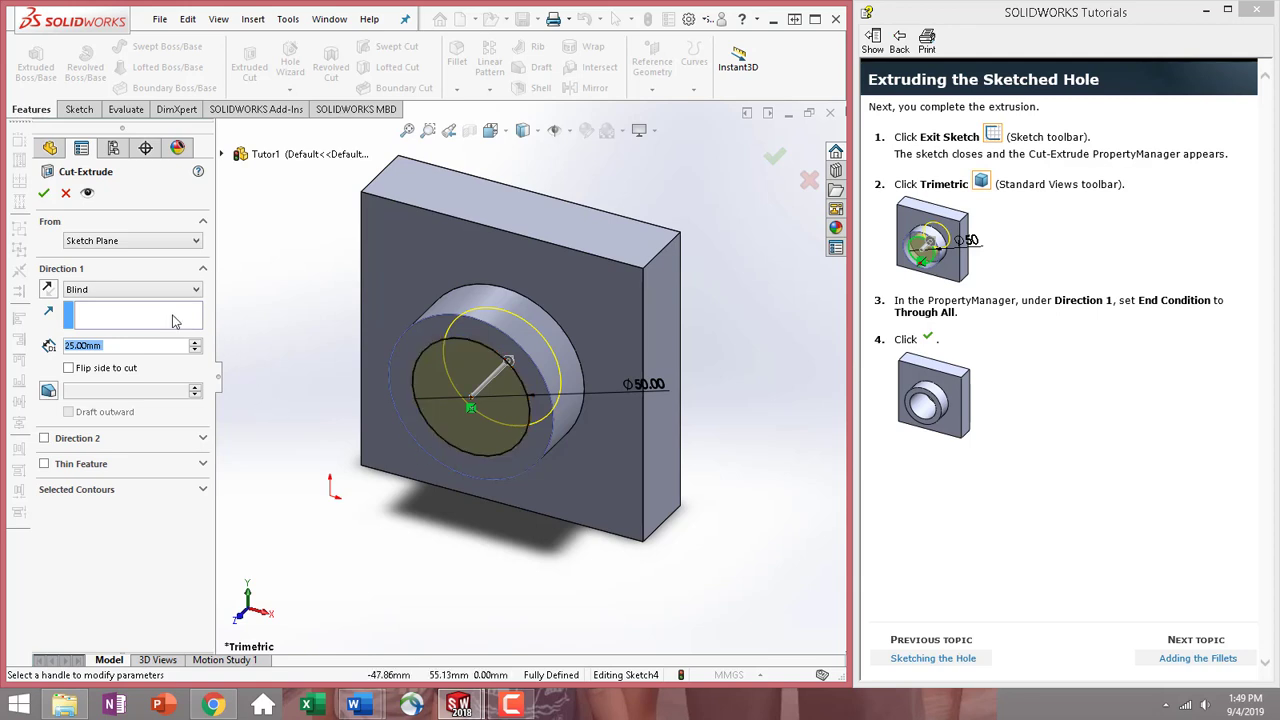
pyautogui.click(108, 292)
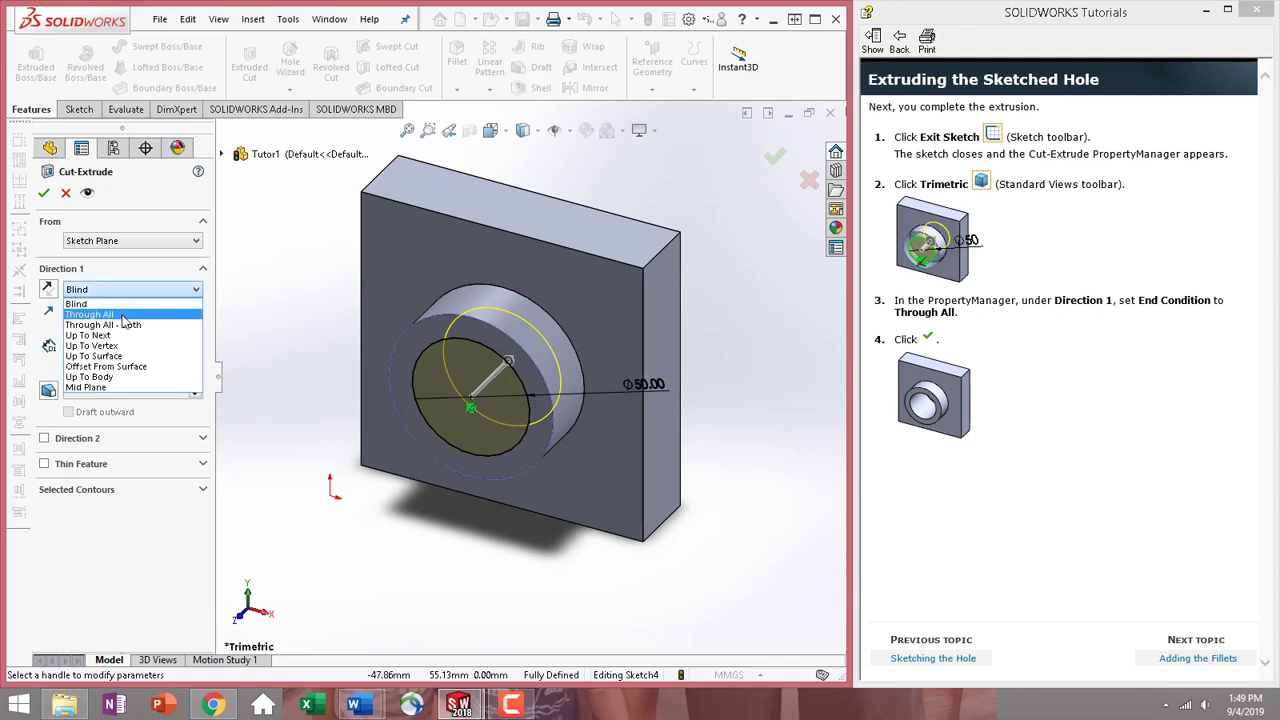
pyautogui.click(90, 314)
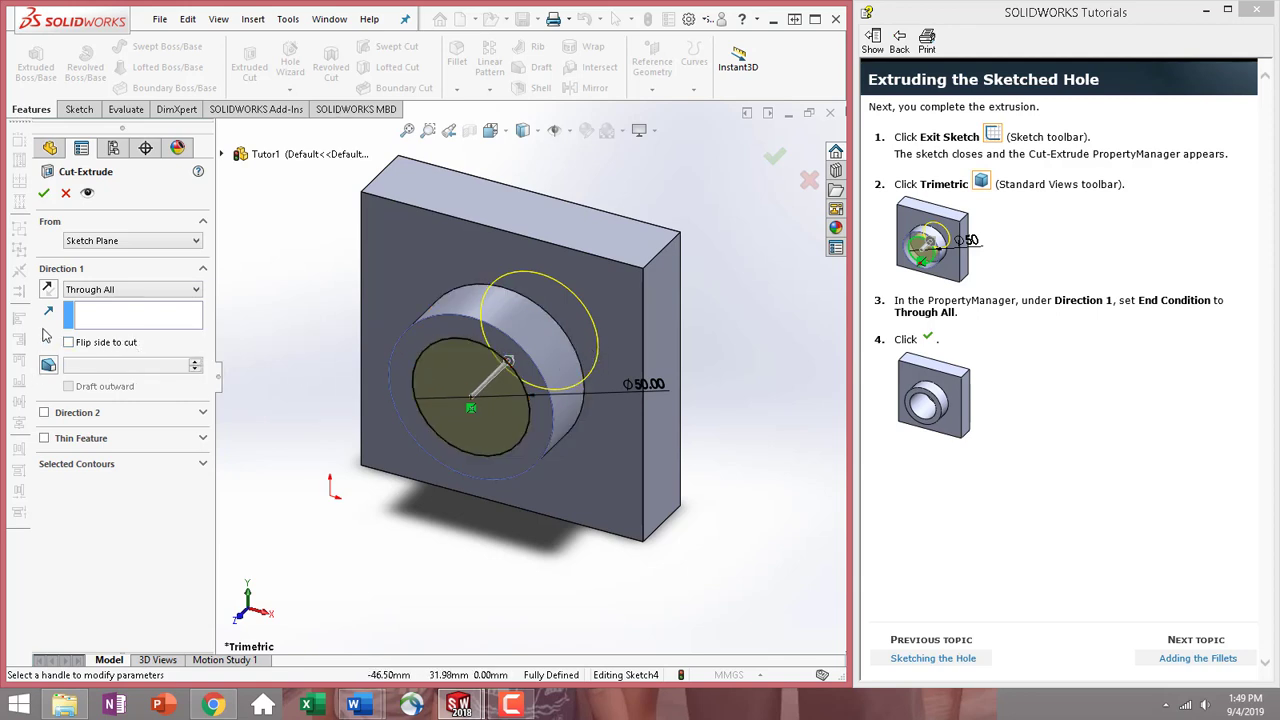
# Try reversing the cut direction away from the part, and restore the direction through the boss and base.
pyautogui.click(46, 292)
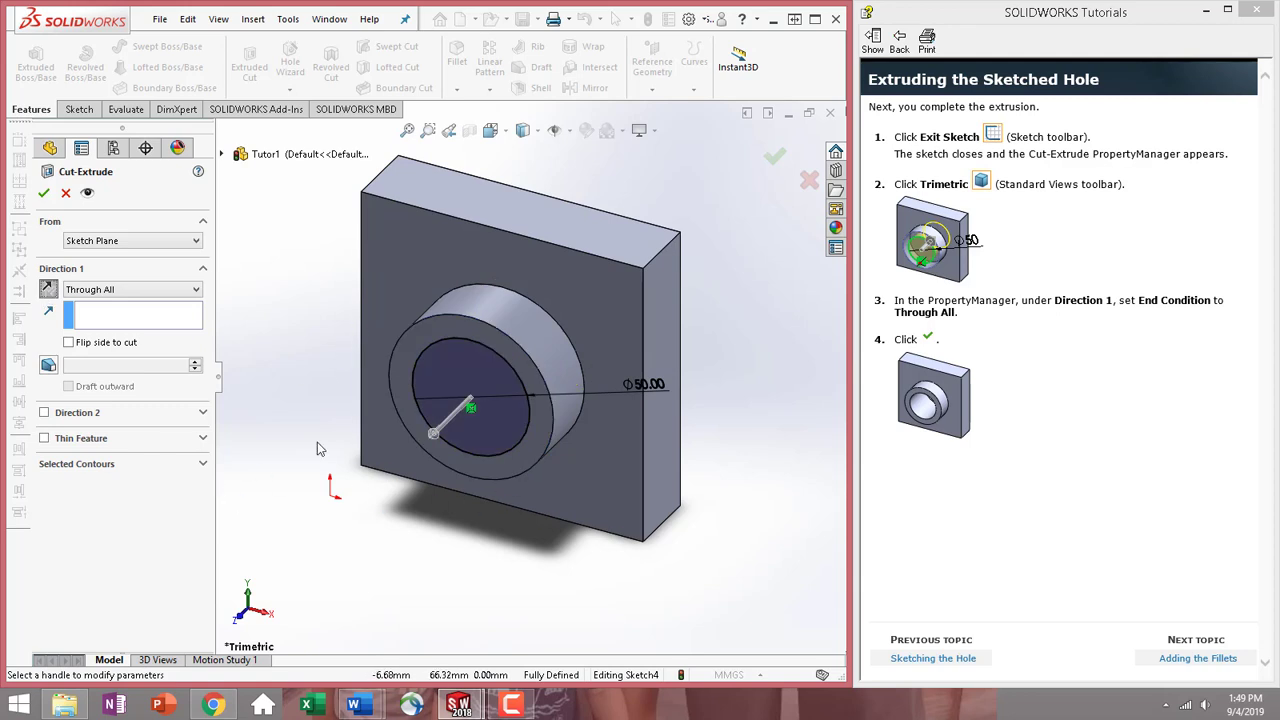
pyautogui.moveTo(437, 525); pyautogui.dragTo(445, 476, button='middle')
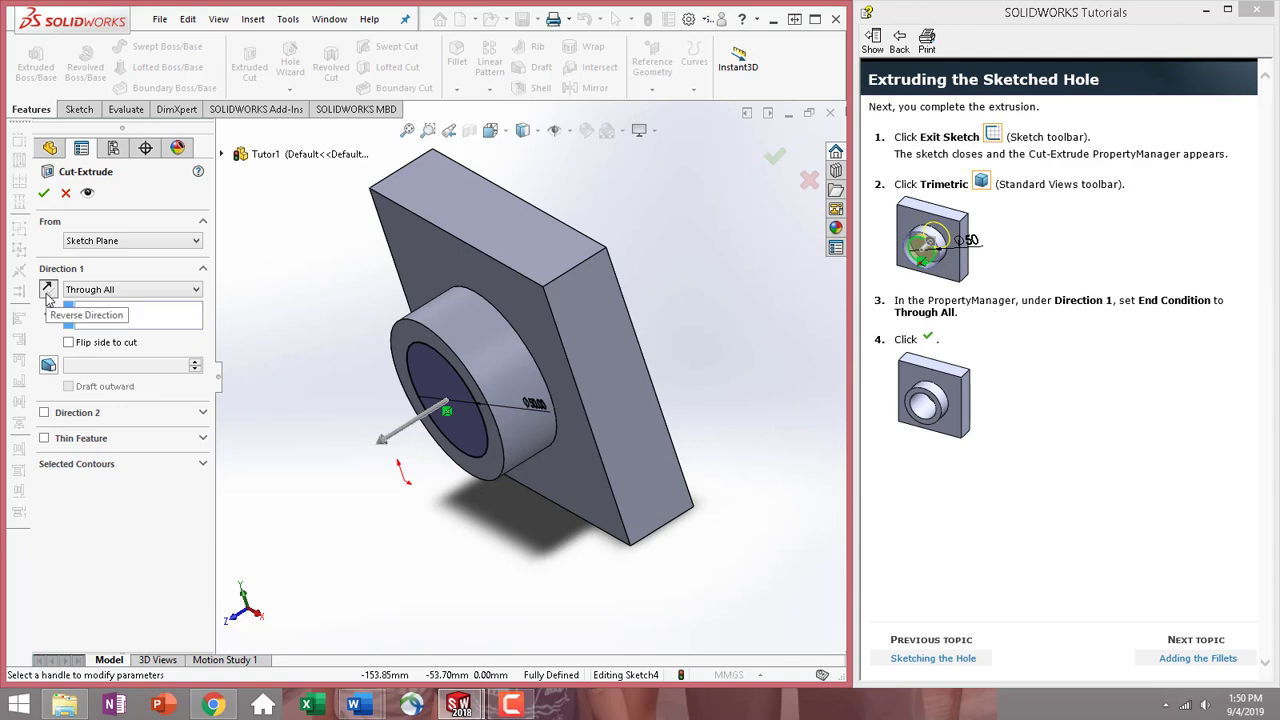
pyautogui.click(47, 292)
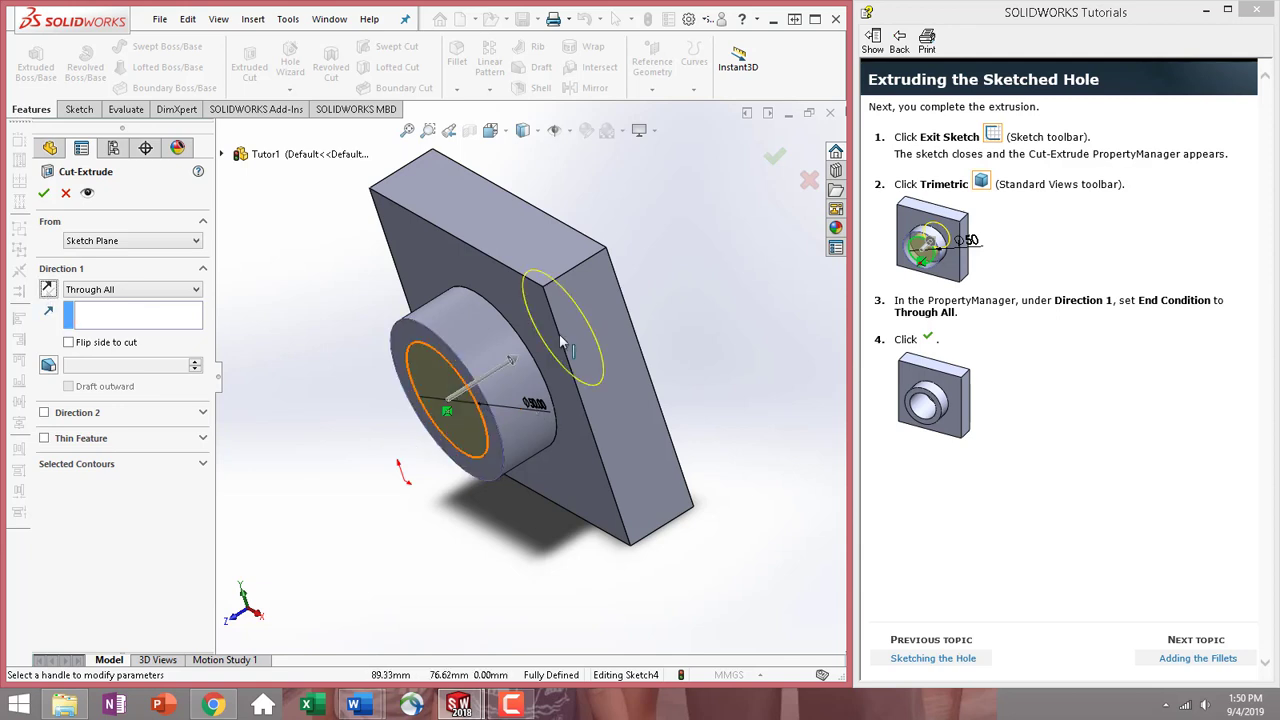
# Complete the Through All cut of the 50 mm hole and show the part in the Trimetric view.
pyautogui.click(44, 196)
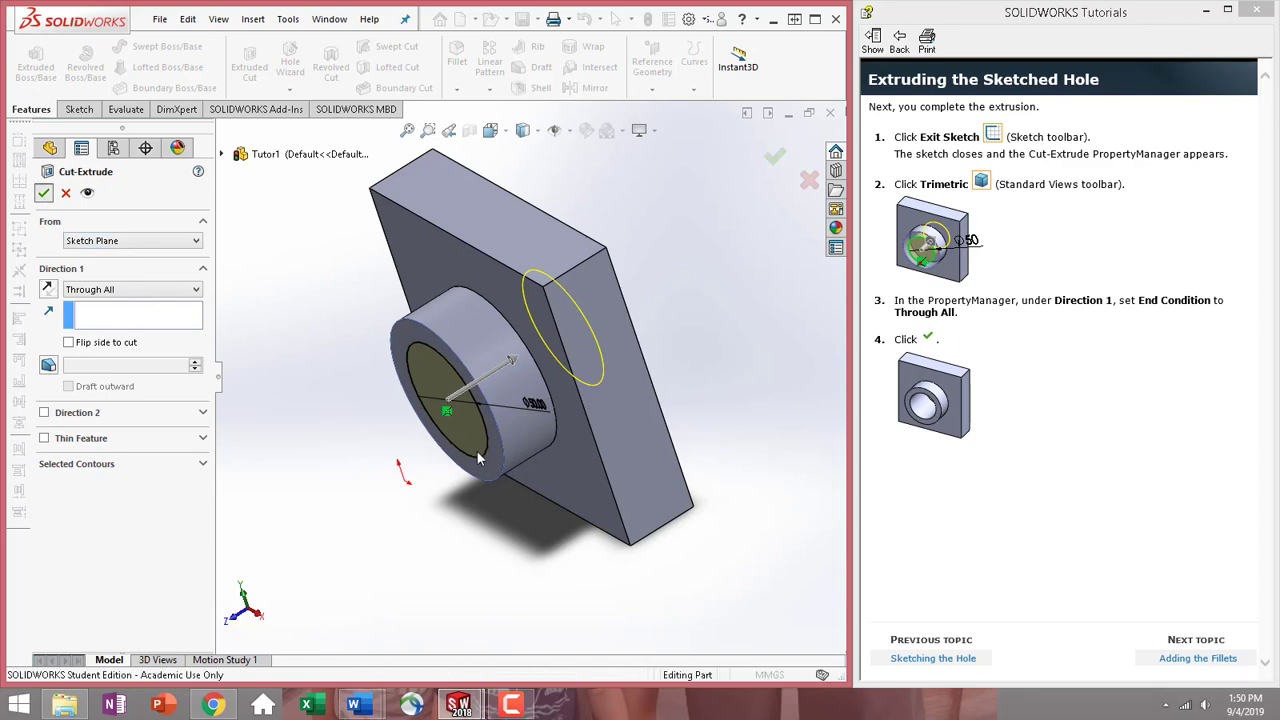
pyautogui.moveTo(452, 475); pyautogui.dragTo(532, 400, button='middle')
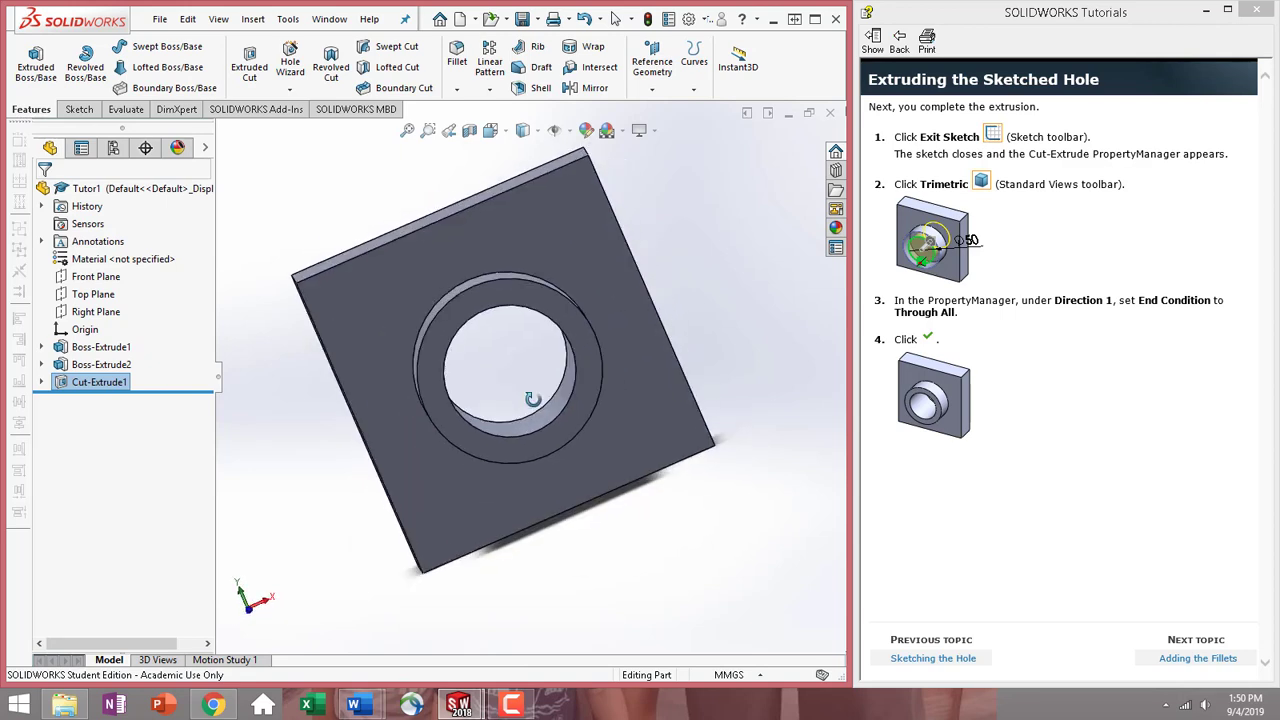
pyautogui.click(490, 130)
pyautogui.click(596, 175)
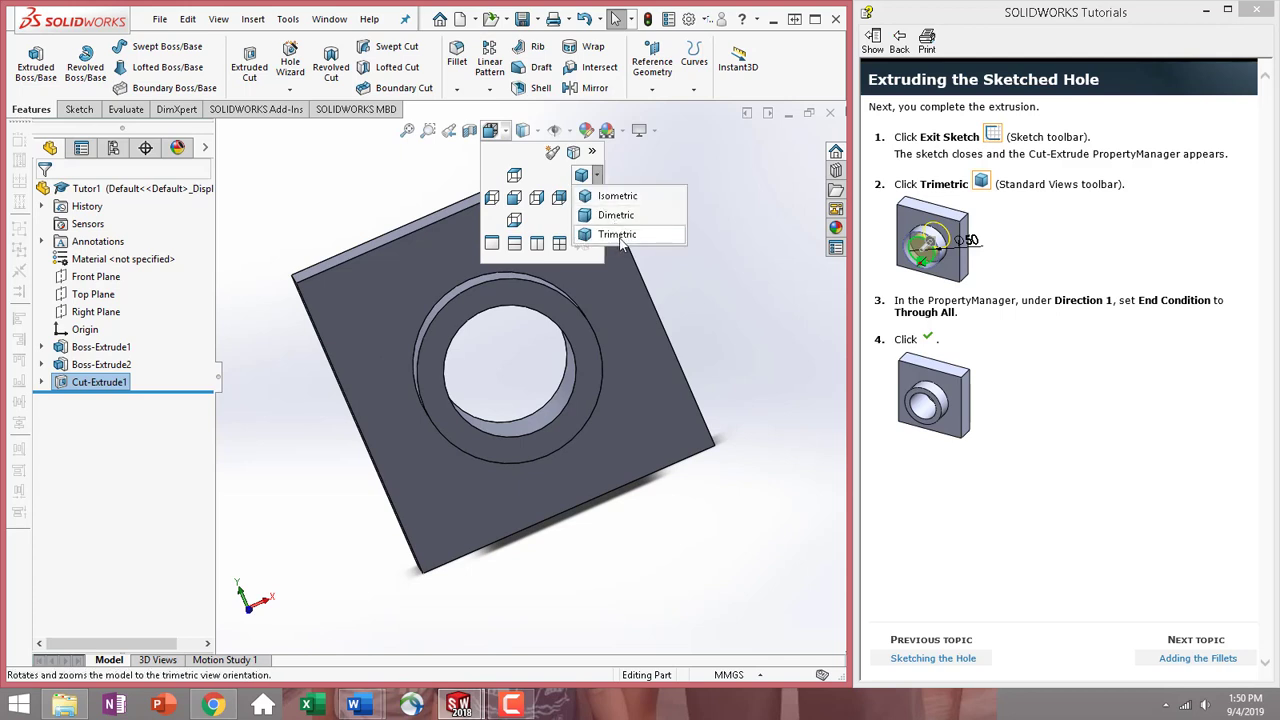
pyautogui.click(618, 236)
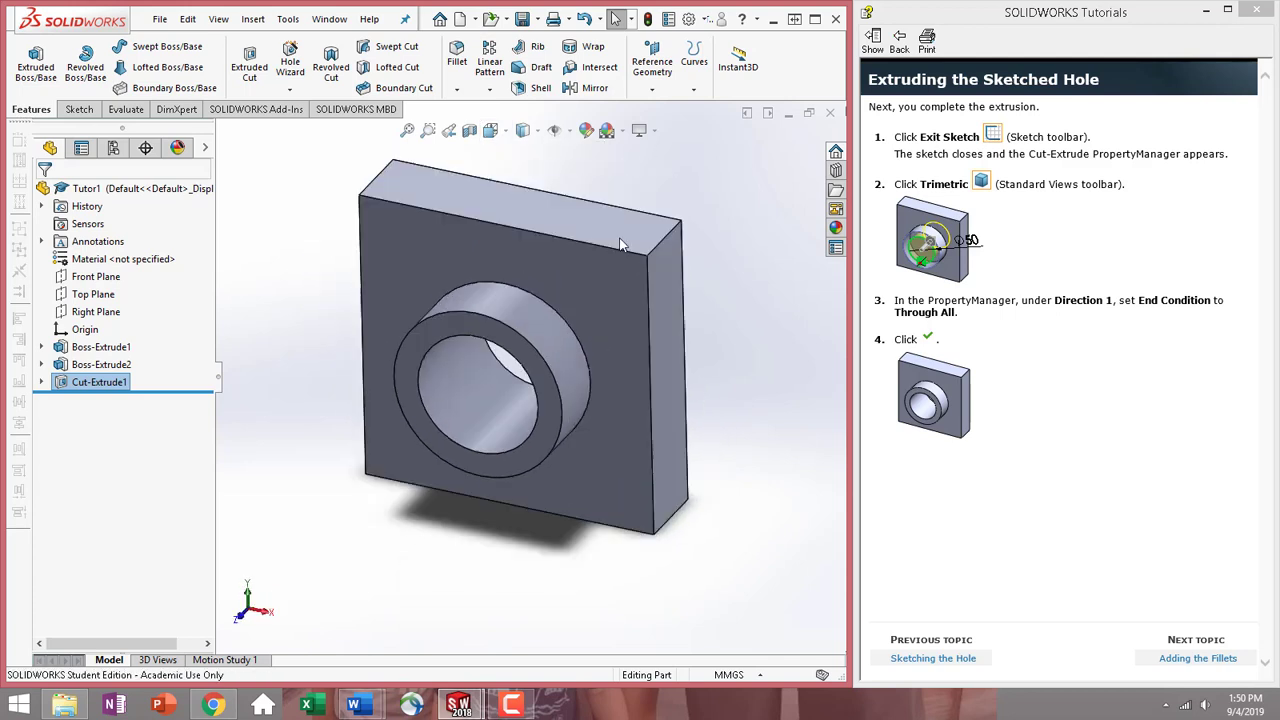
# Advance the tutorial to Creating the Base Fillets and start a Constant Size Fillet on the front face of the base.
pyautogui.click(1198, 658)
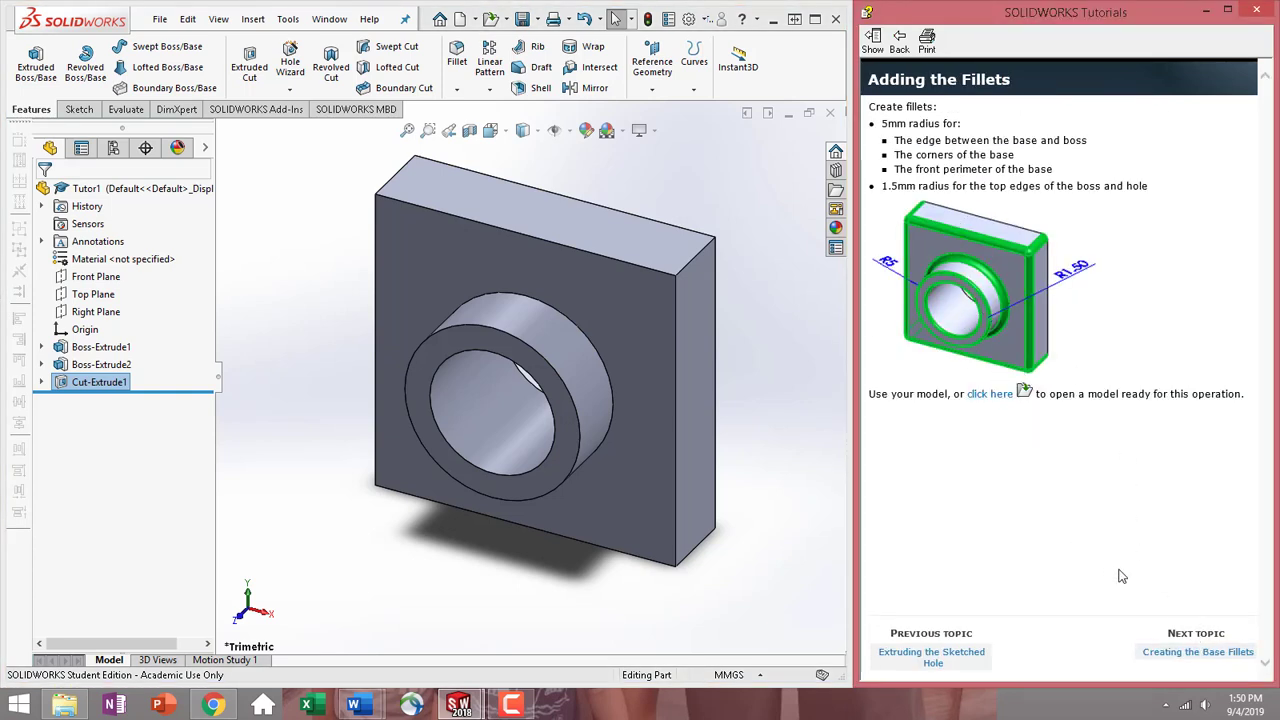
pyautogui.click(1208, 656)
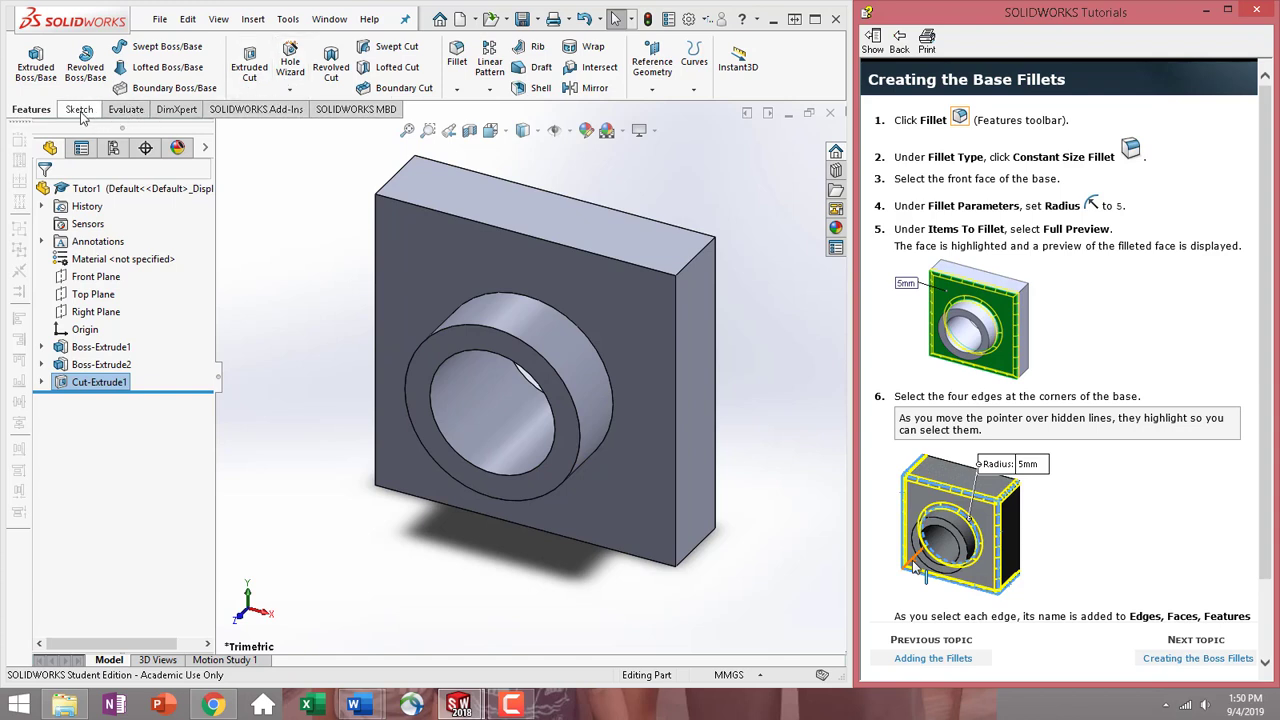
pyautogui.click(457, 89)
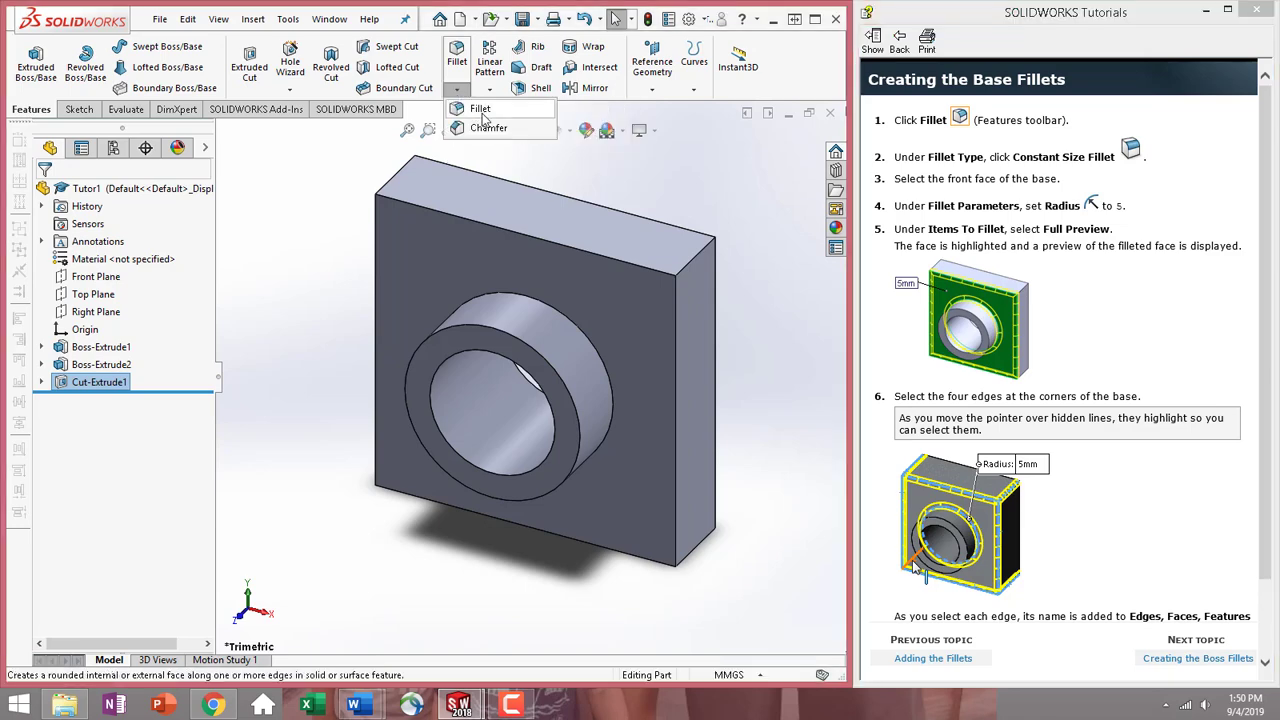
pyautogui.click(485, 117)
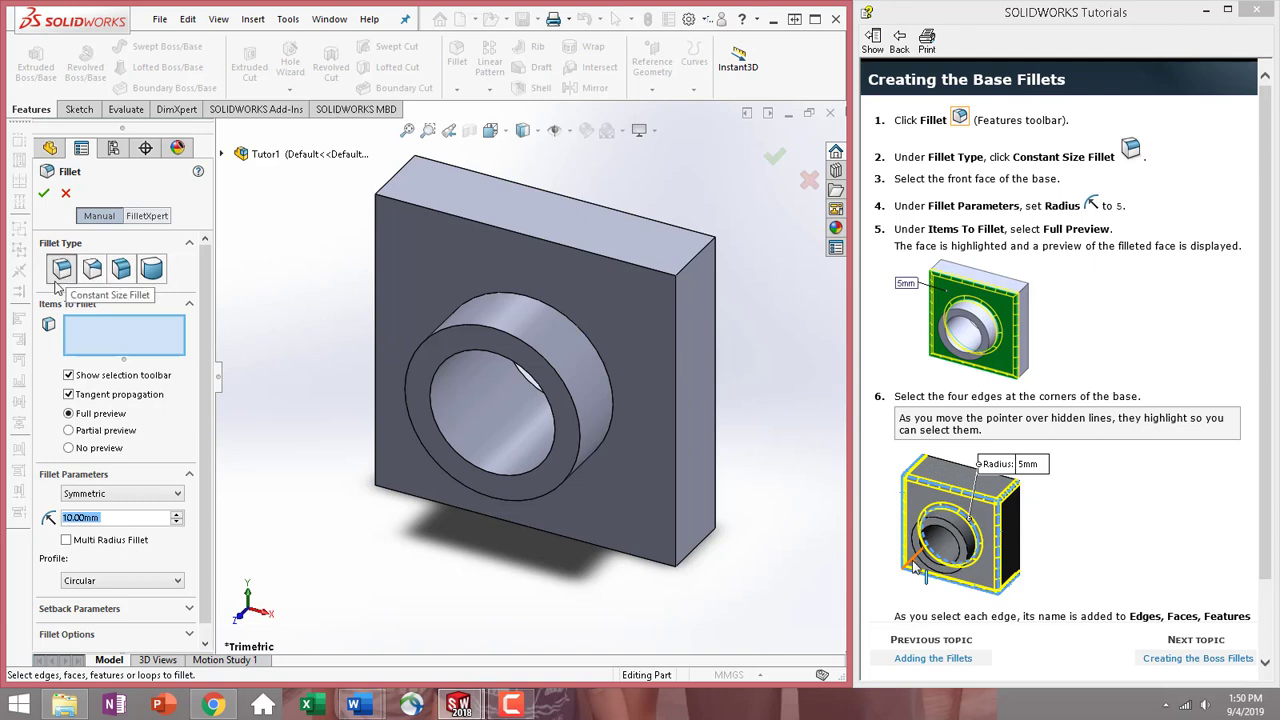
pyautogui.click(434, 258)
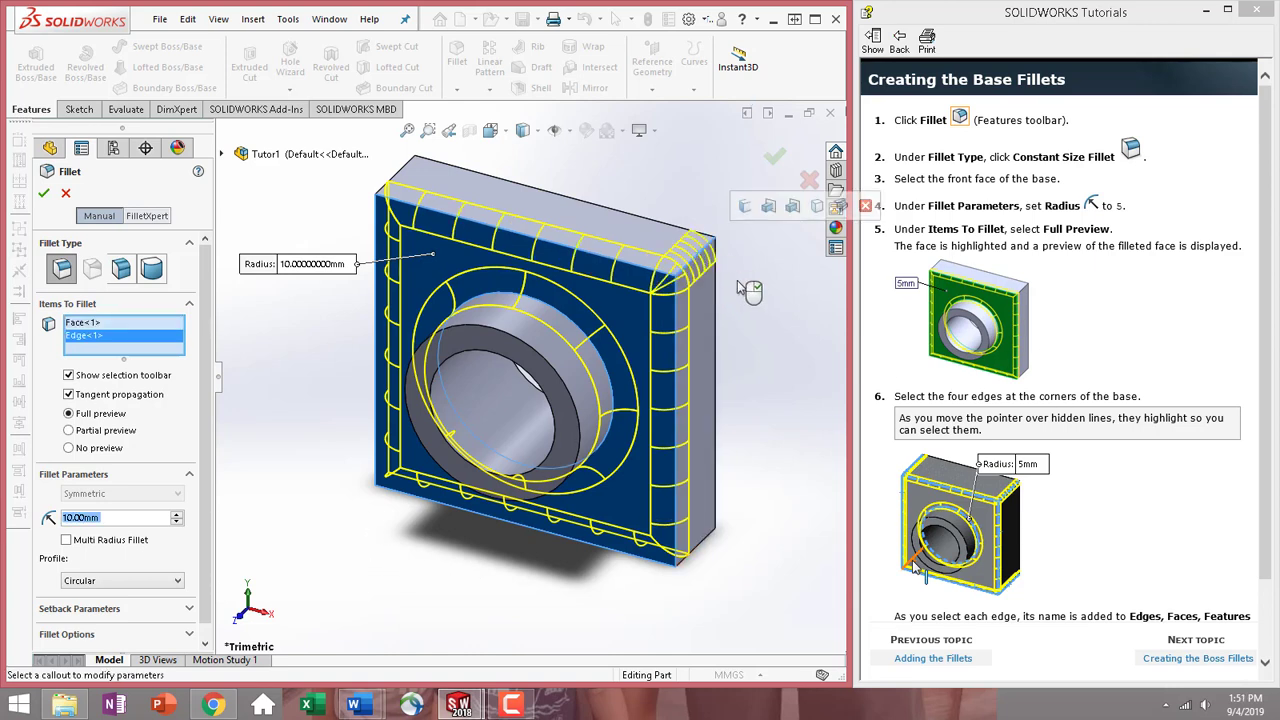
# Add the four corner edges of the square base to the items to fillet.
pyautogui.click(712, 262)
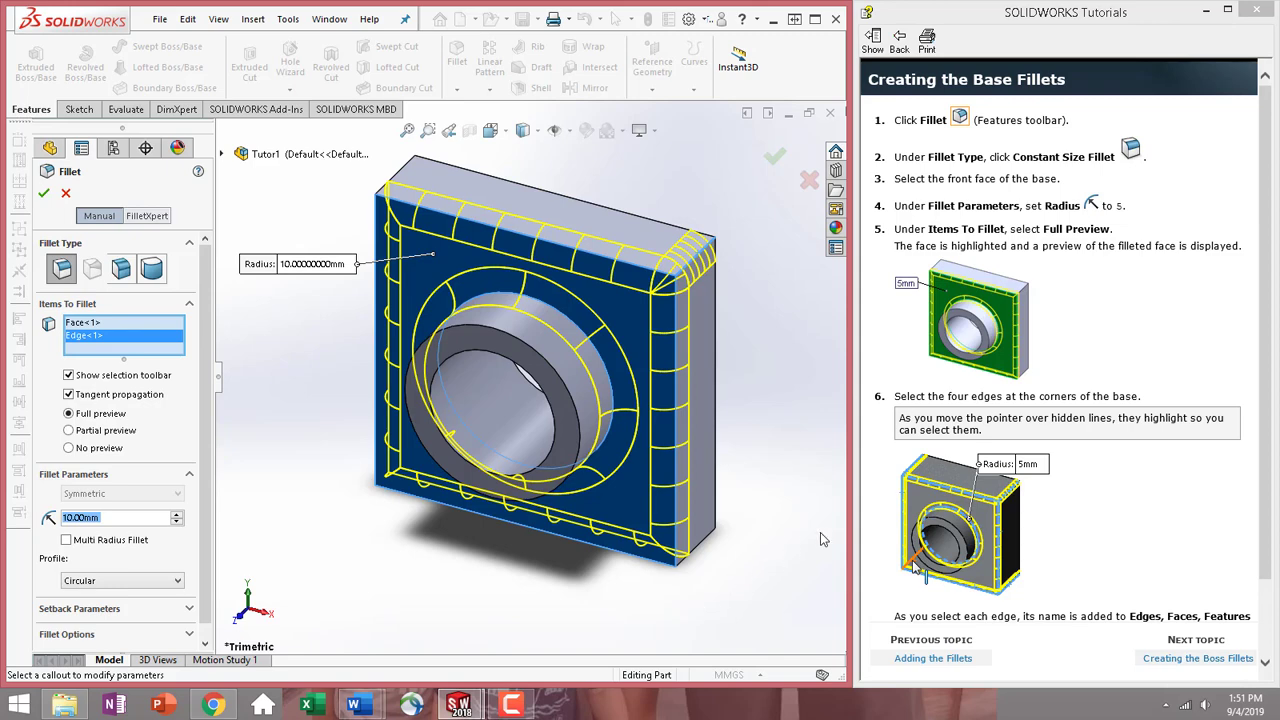
pyautogui.moveTo(797, 567); pyautogui.dragTo(744, 451, button='middle')
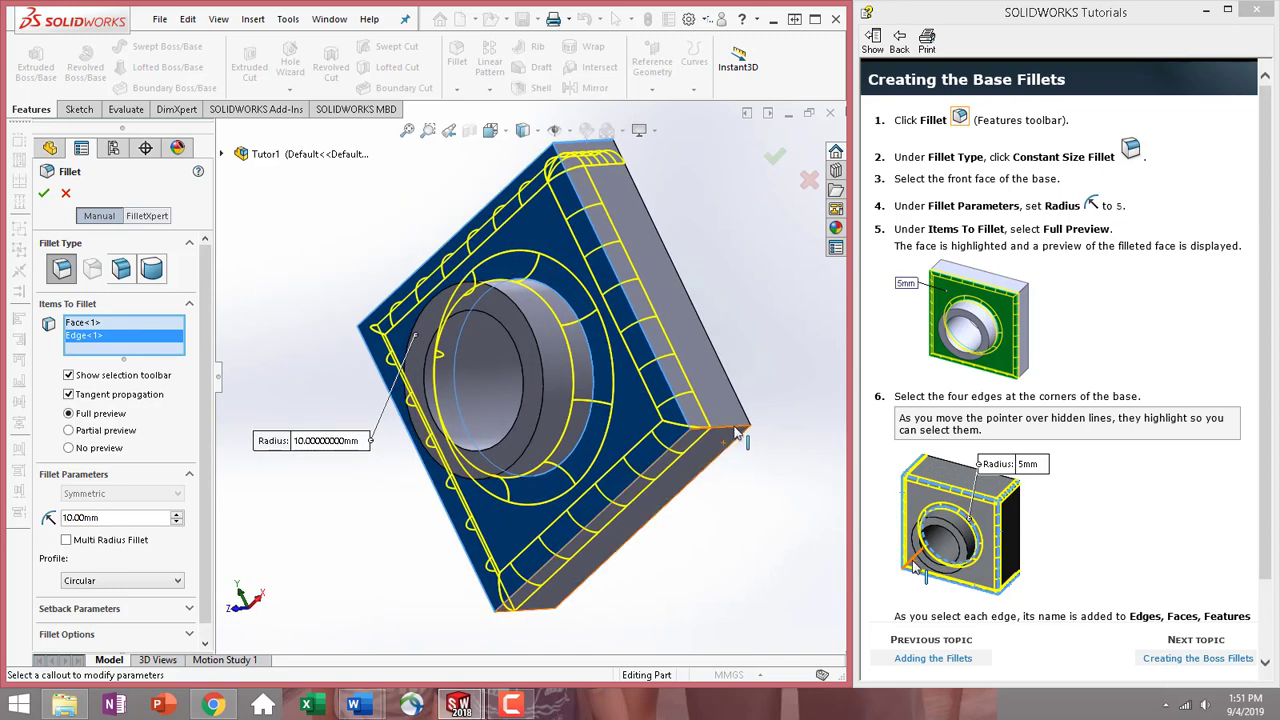
pyautogui.click(745, 449)
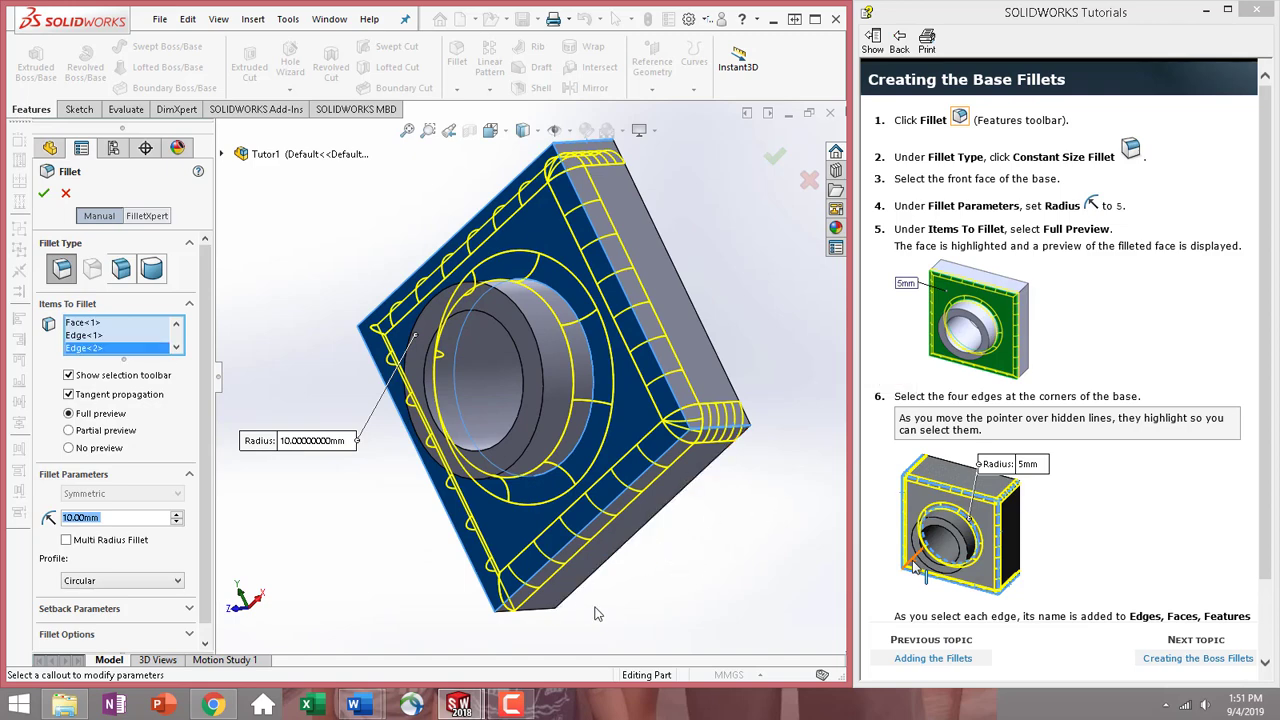
pyautogui.moveTo(616, 568); pyautogui.dragTo(484, 573, button='middle')
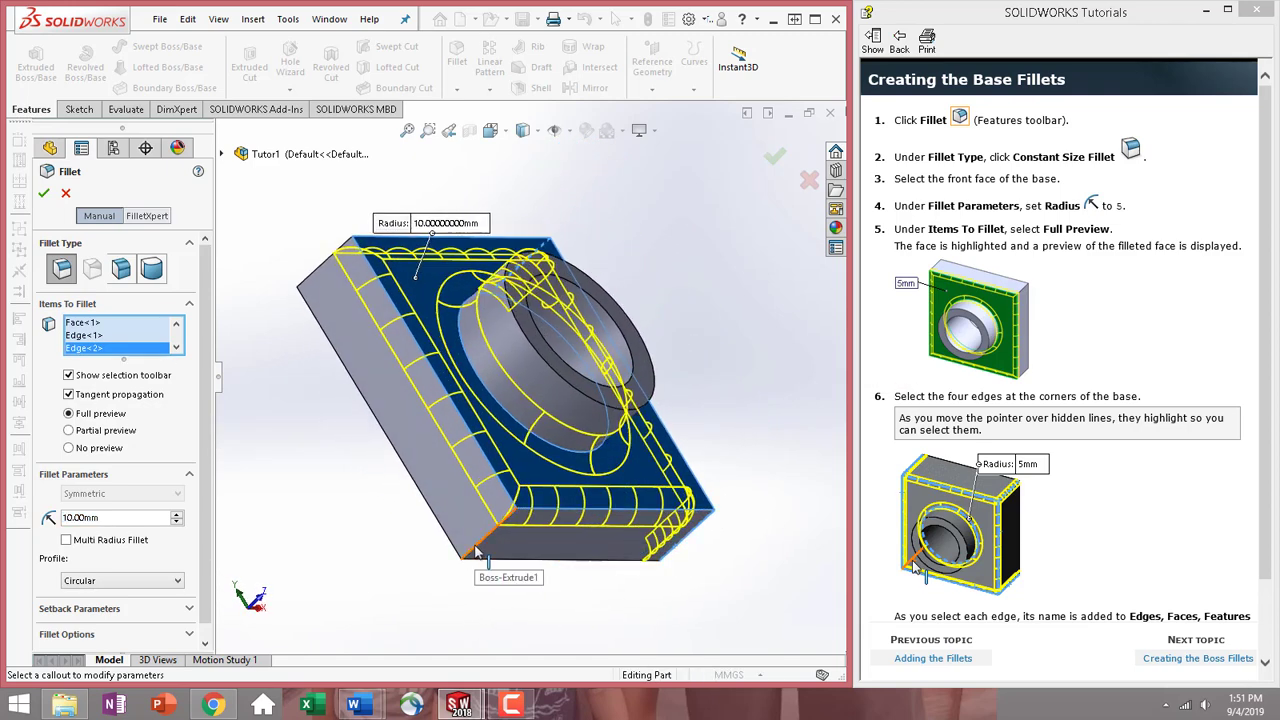
pyautogui.click(490, 560)
pyautogui.moveTo(378, 366); pyautogui.dragTo(478, 492, button='middle')
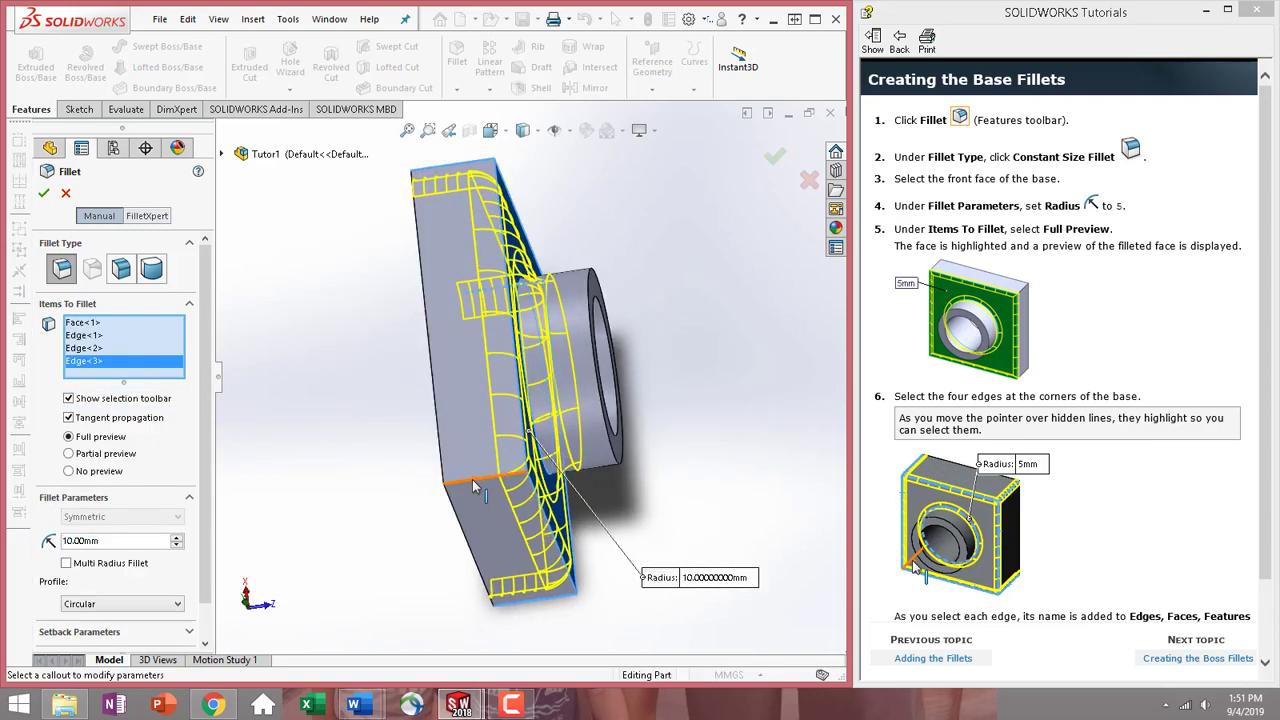
pyautogui.click(480, 502)
pyautogui.moveTo(737, 545); pyautogui.dragTo(629, 566, button='middle')
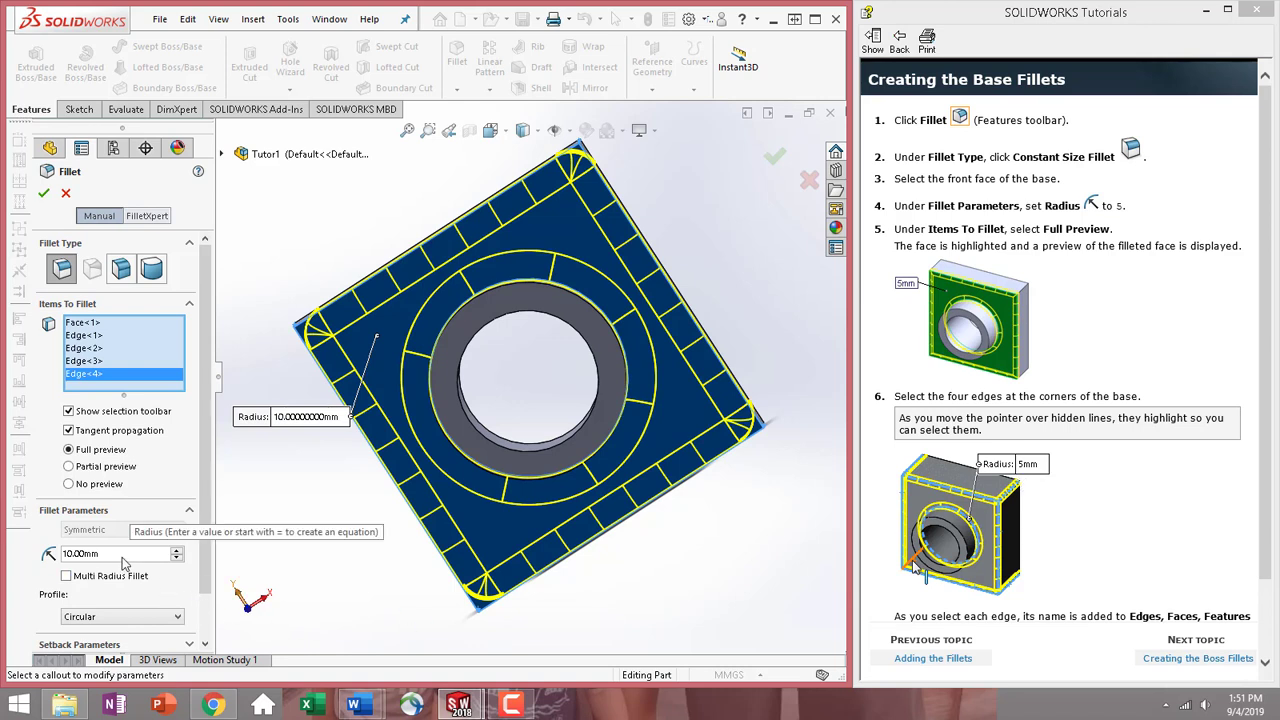
# Set the base fillet's radius to 5 mm and create the fillet.
pyautogui.moveTo(124, 555); pyautogui.dragTo(22, 568)
pyautogui.write('5')
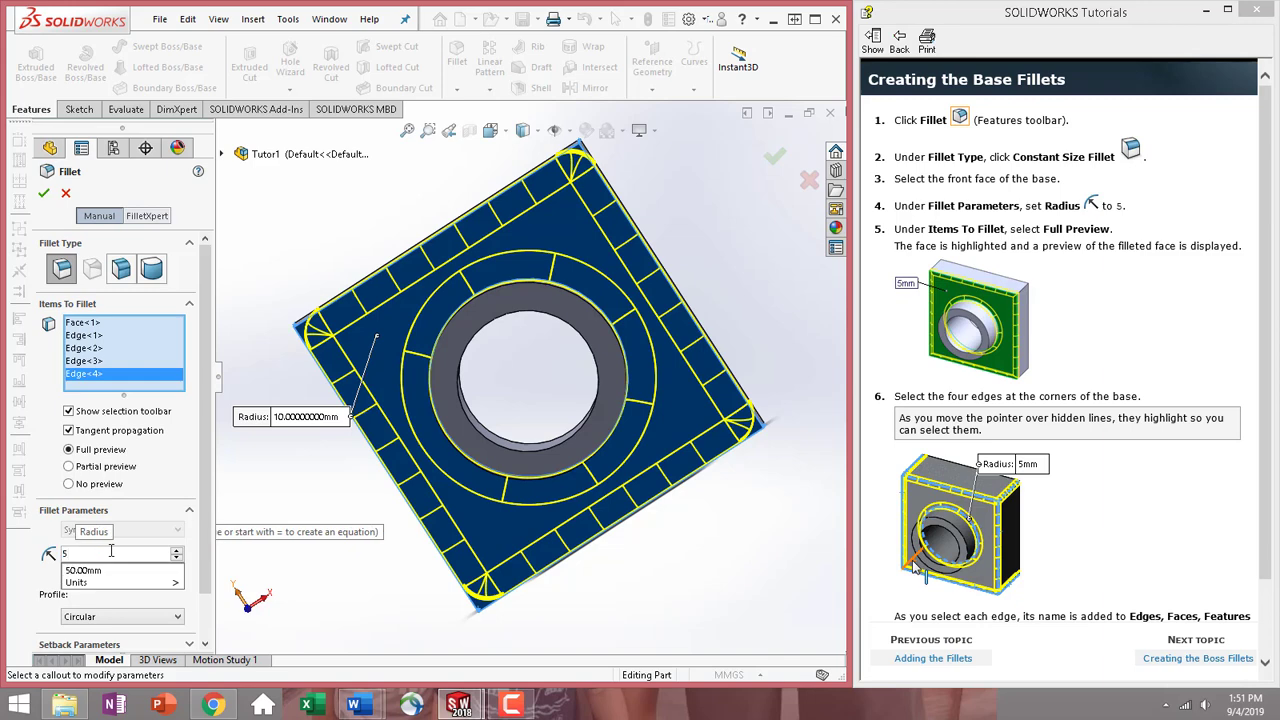
pyautogui.press('Return')
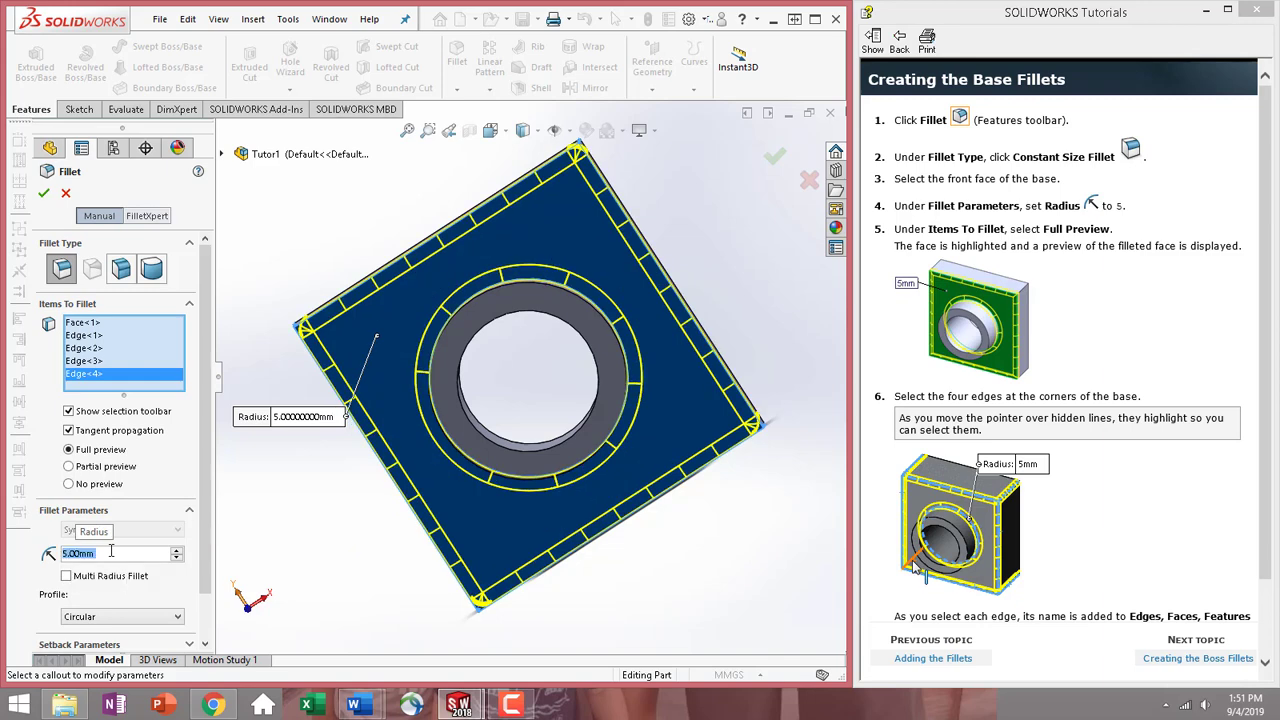
pyautogui.click(1268, 563)
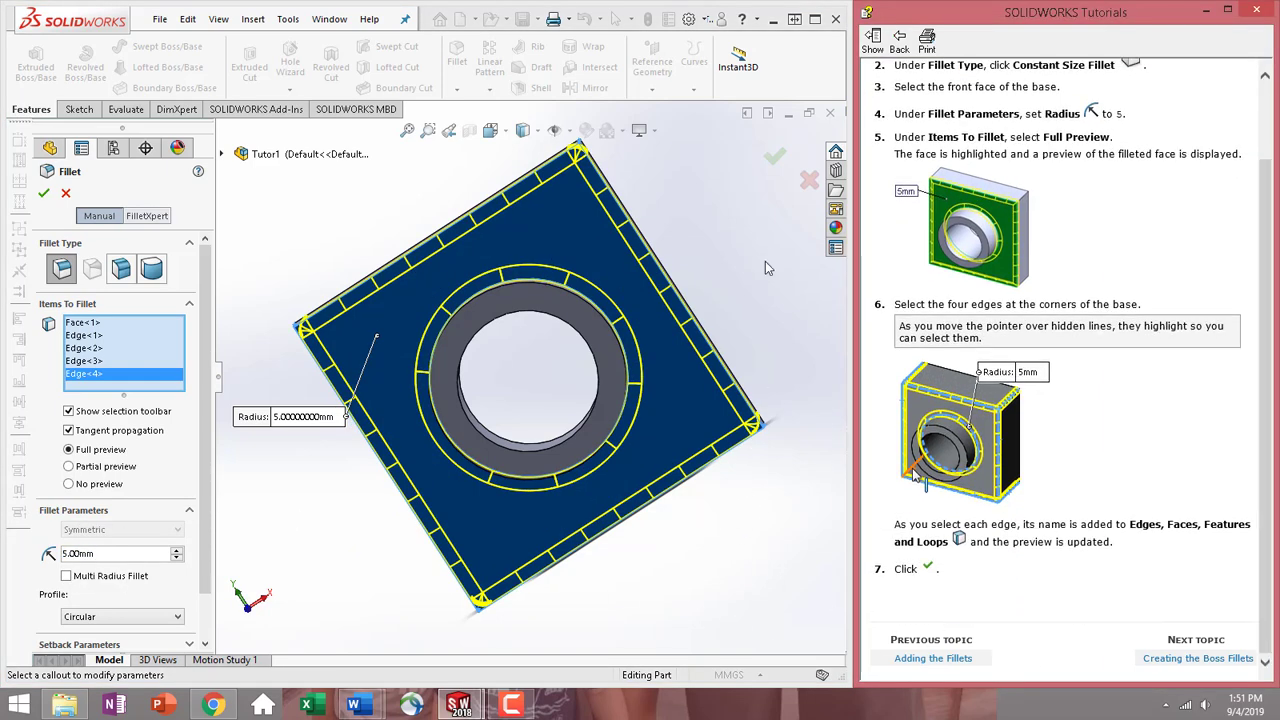
pyautogui.moveTo(748, 268); pyautogui.dragTo(731, 404, button='middle')
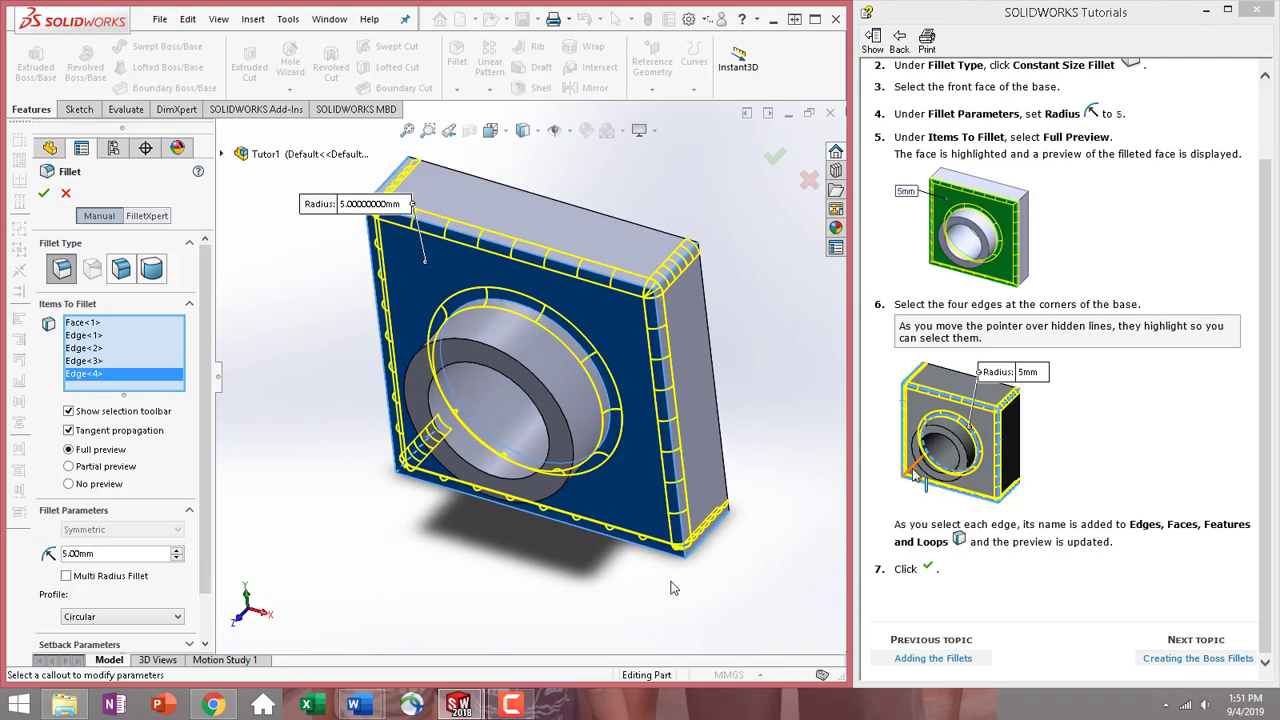
pyautogui.click(43, 192)
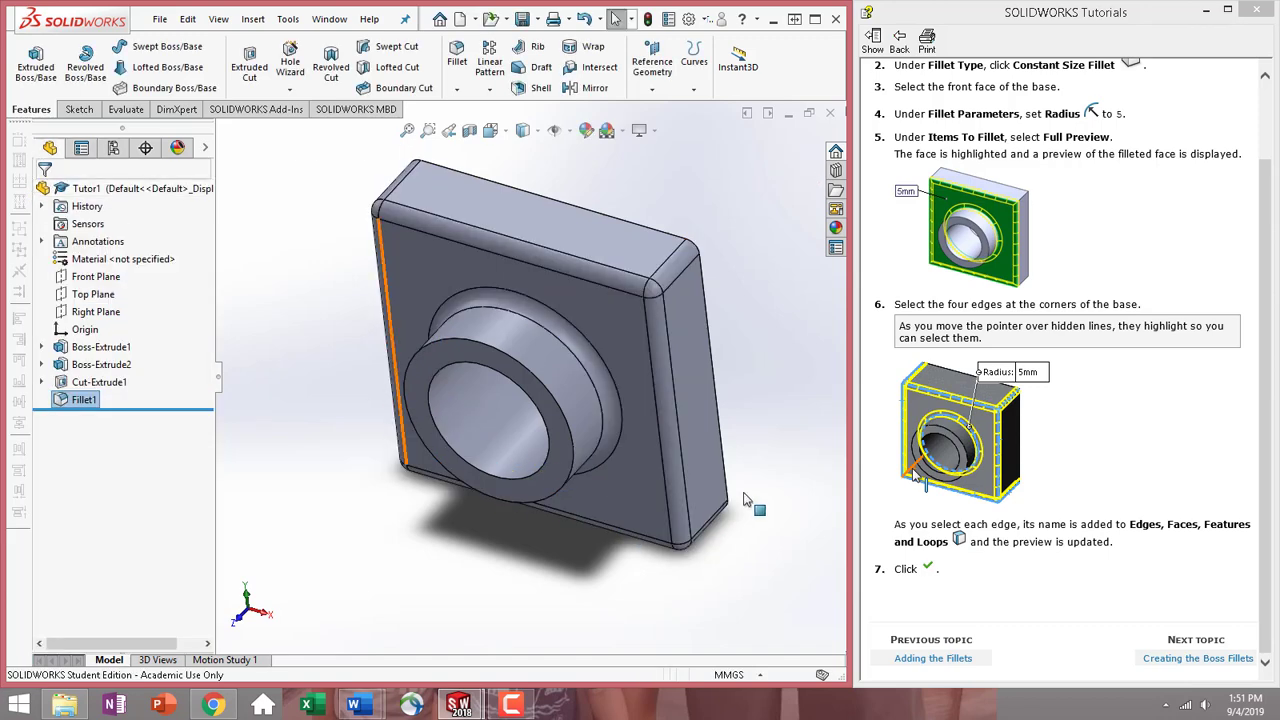
pyautogui.moveTo(792, 403); pyautogui.dragTo(726, 357, button='middle')
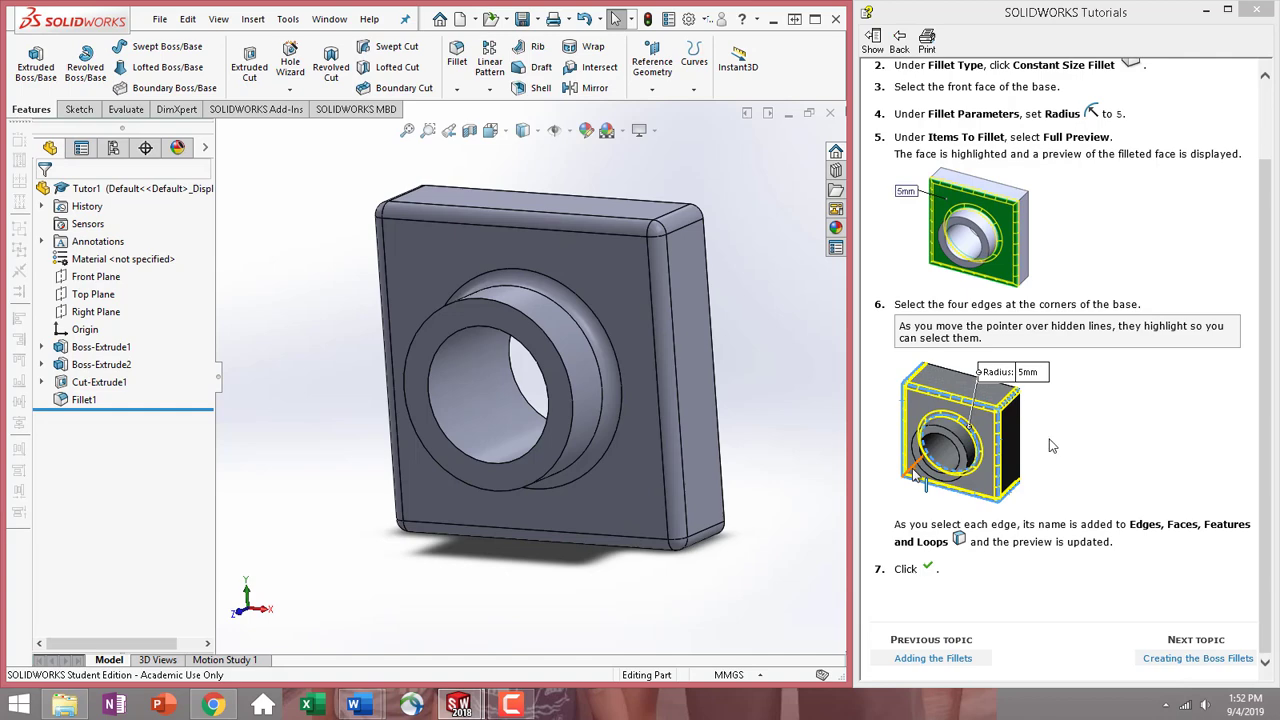
# Advance the tutorial to Creating the Boss Fillets and set up a 1.5 mm Fillet on the front face of the boss.
pyautogui.click(1222, 662)
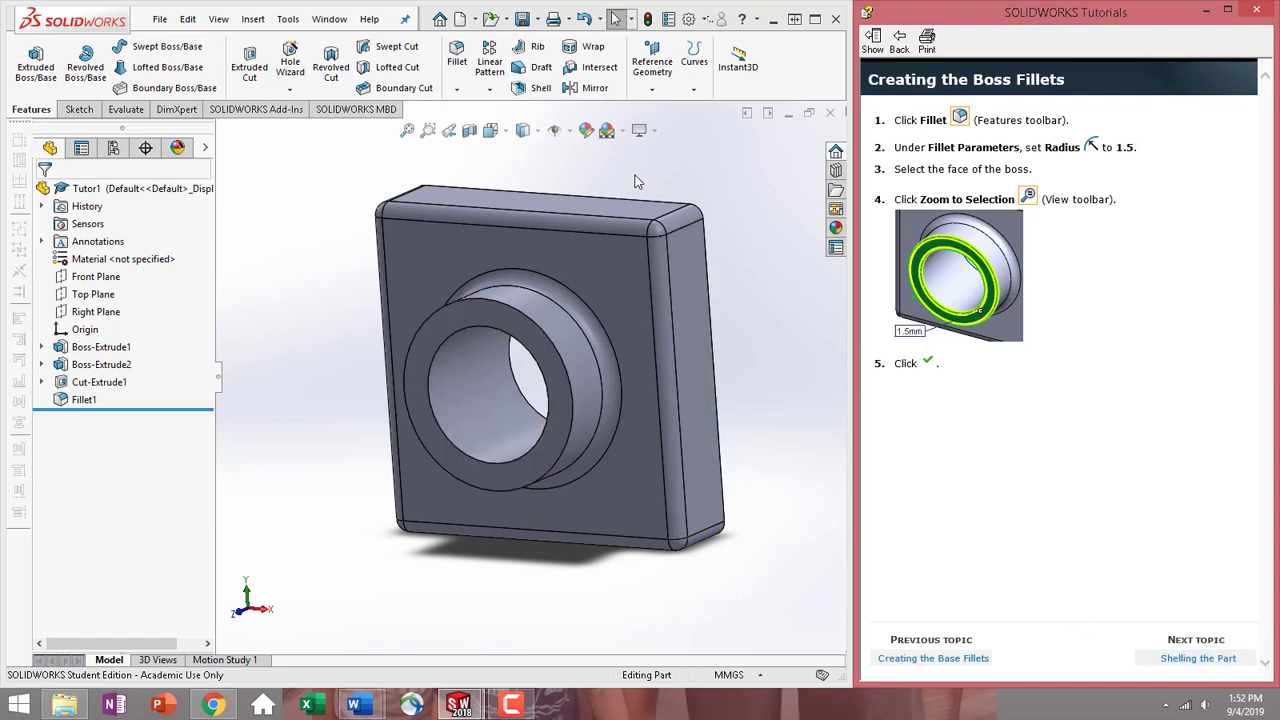
pyautogui.click(466, 68)
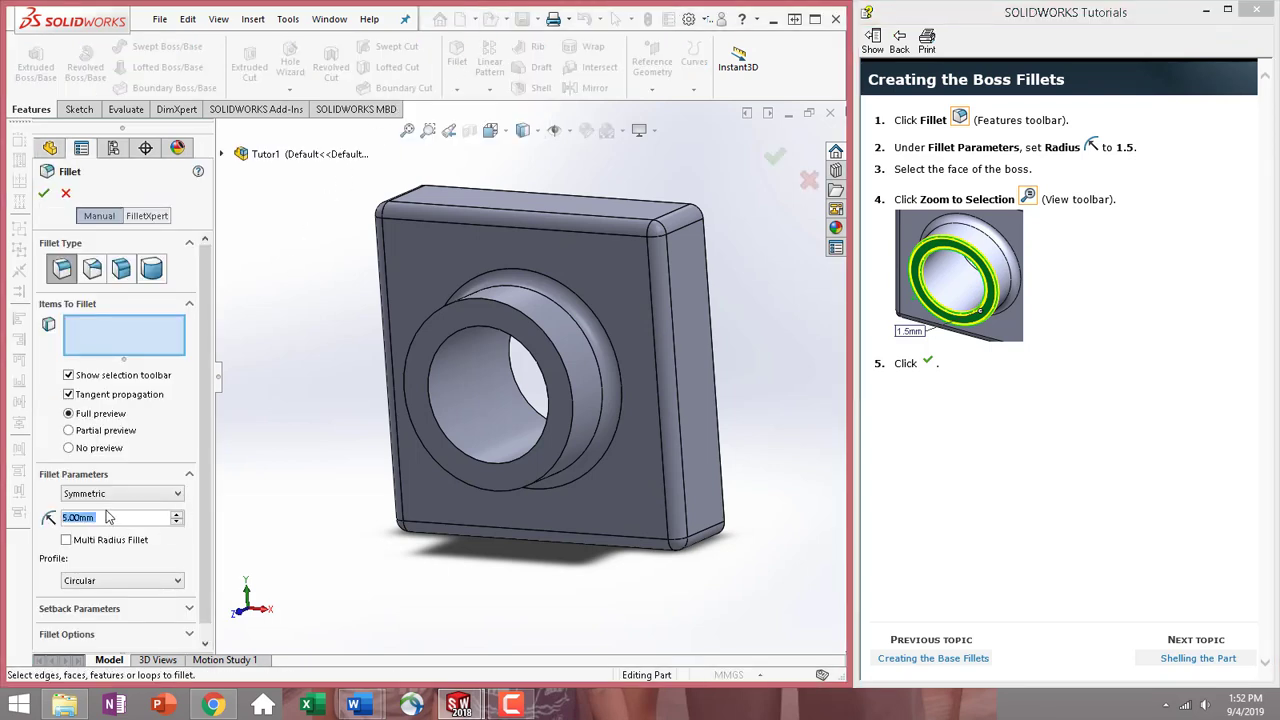
pyautogui.write('1.5')
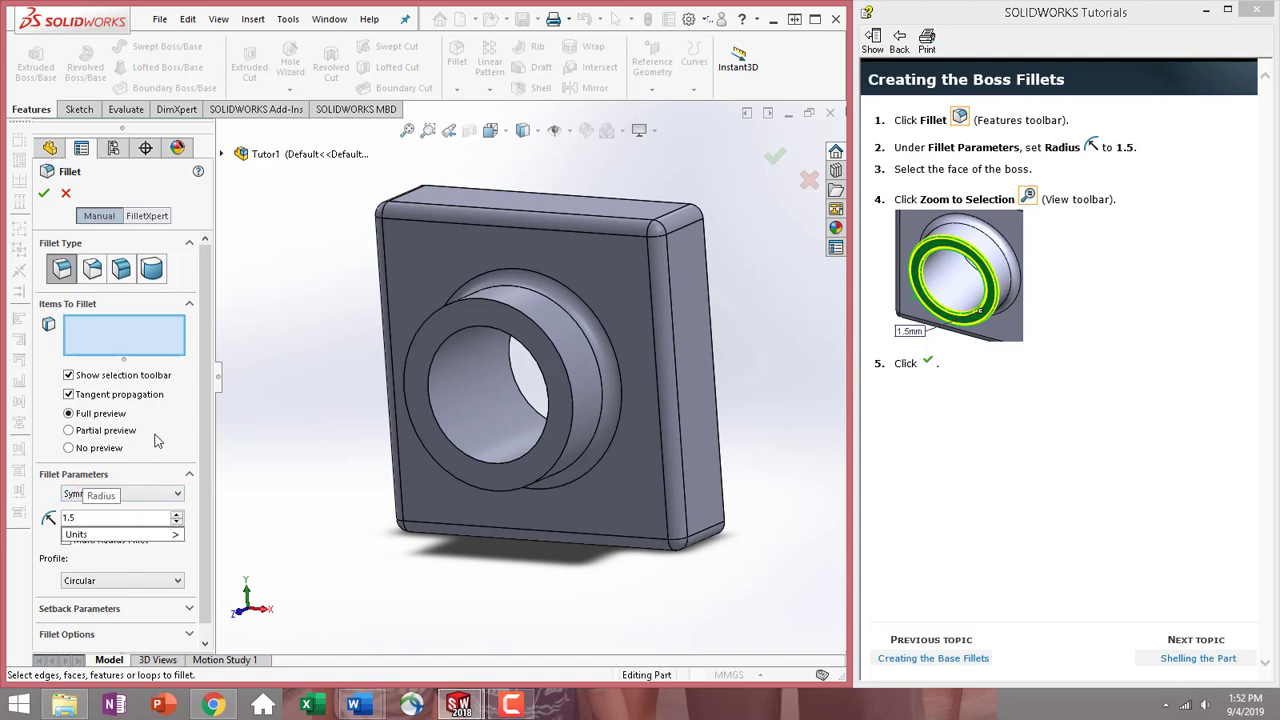
pyautogui.click(95, 322)
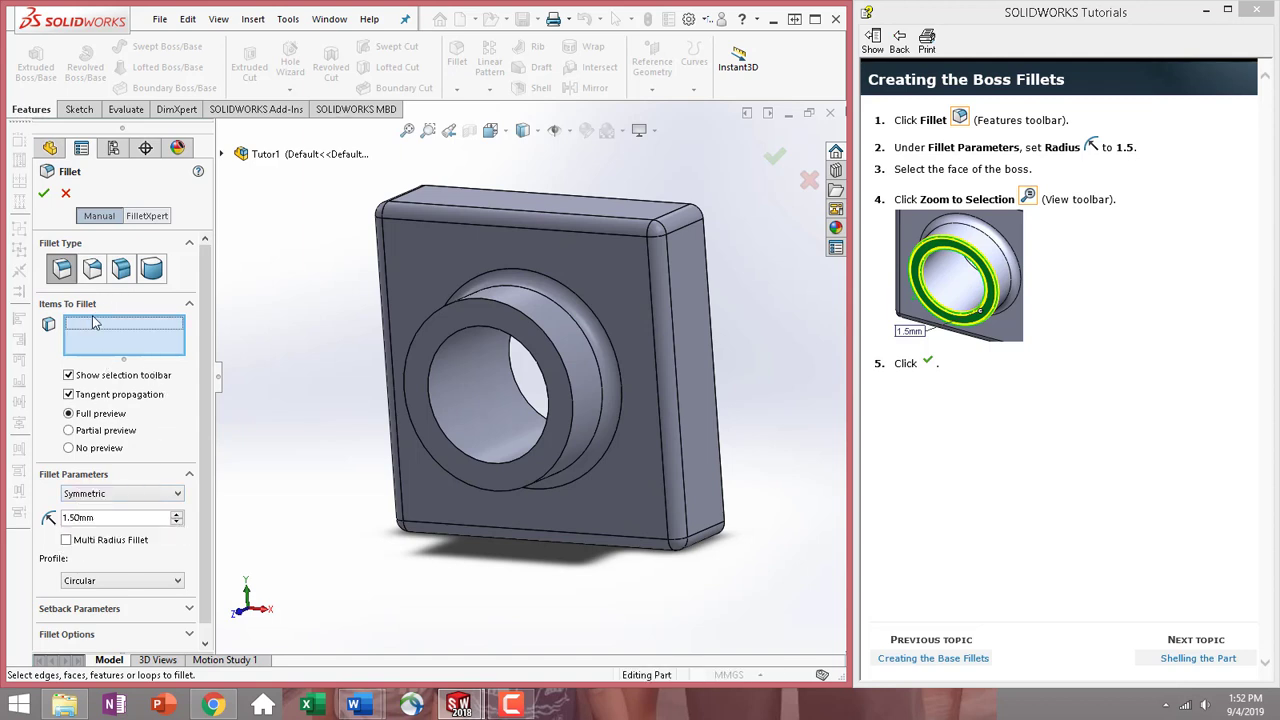
pyautogui.click(454, 325)
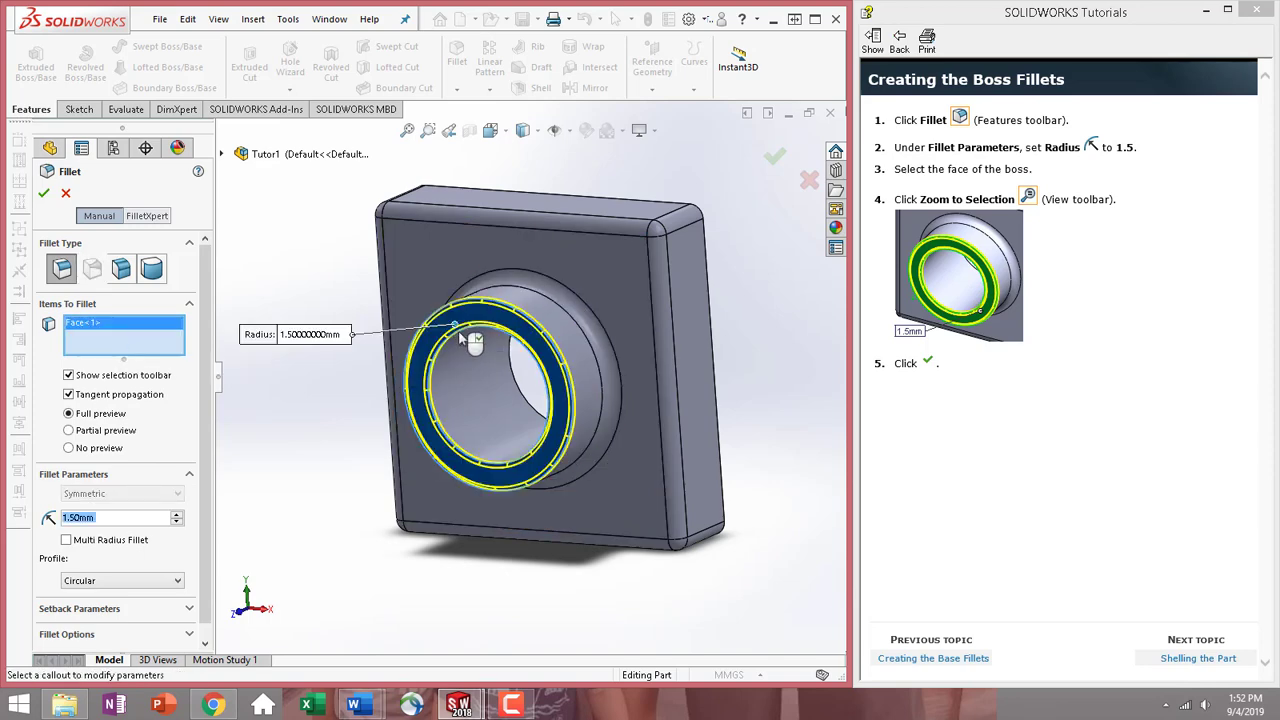
# Check the fillet preview on the boss face's inner and outer rims up close and create the fillet.
pyautogui.scroll(-5, 477, 330)
pyautogui.scroll(-3, 482, 330)
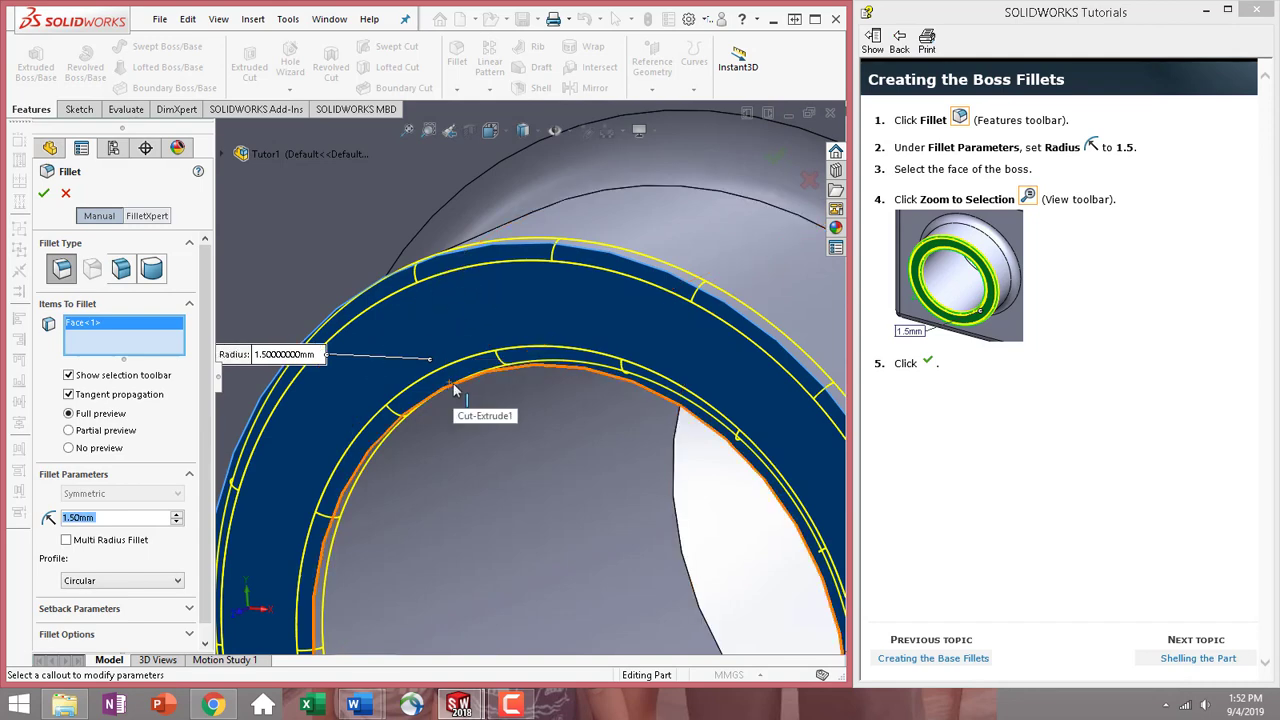
pyautogui.scroll(-3, 453, 385)
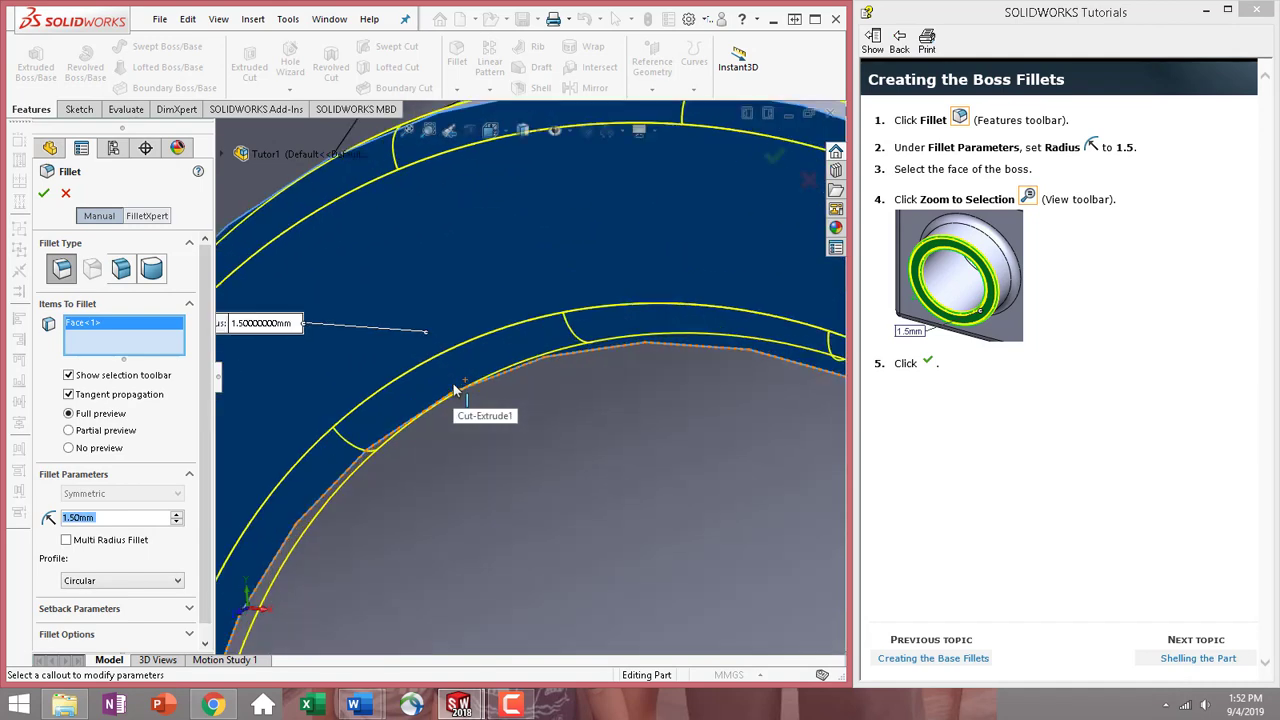
pyautogui.scroll(5, 453, 385)
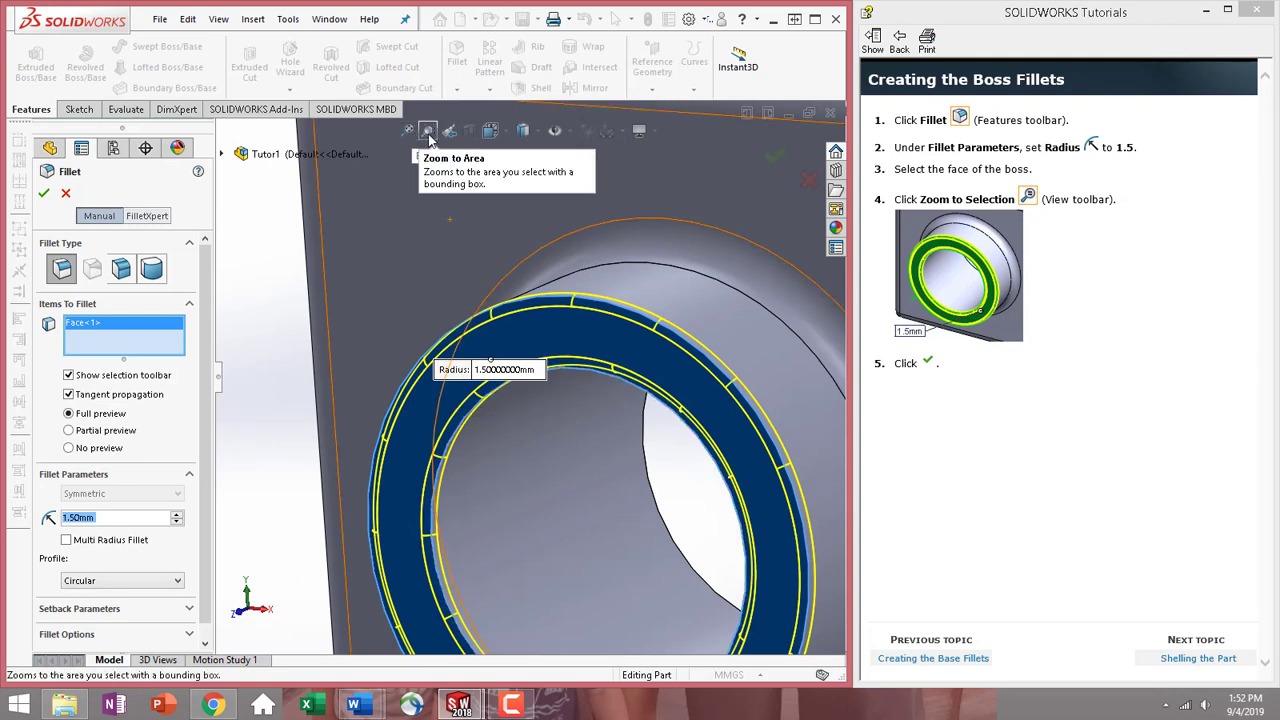
pyautogui.scroll(6, 512, 397)
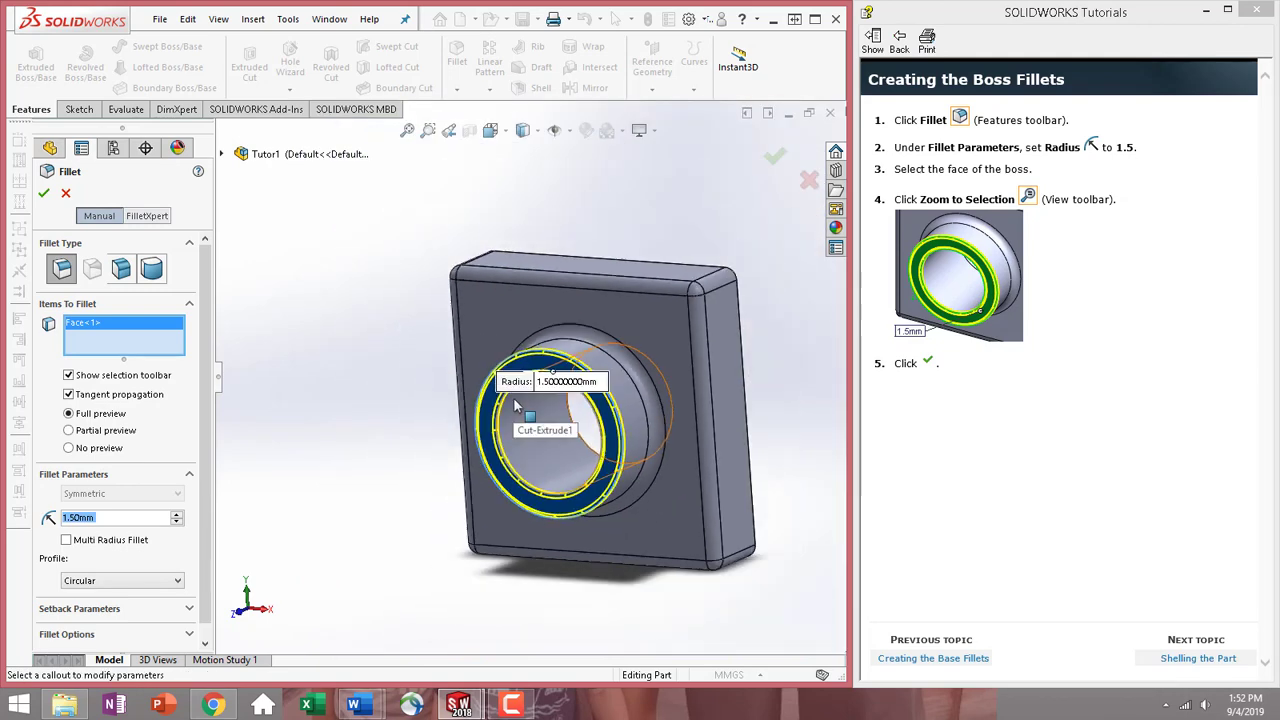
pyautogui.scroll(-5, 572, 420)
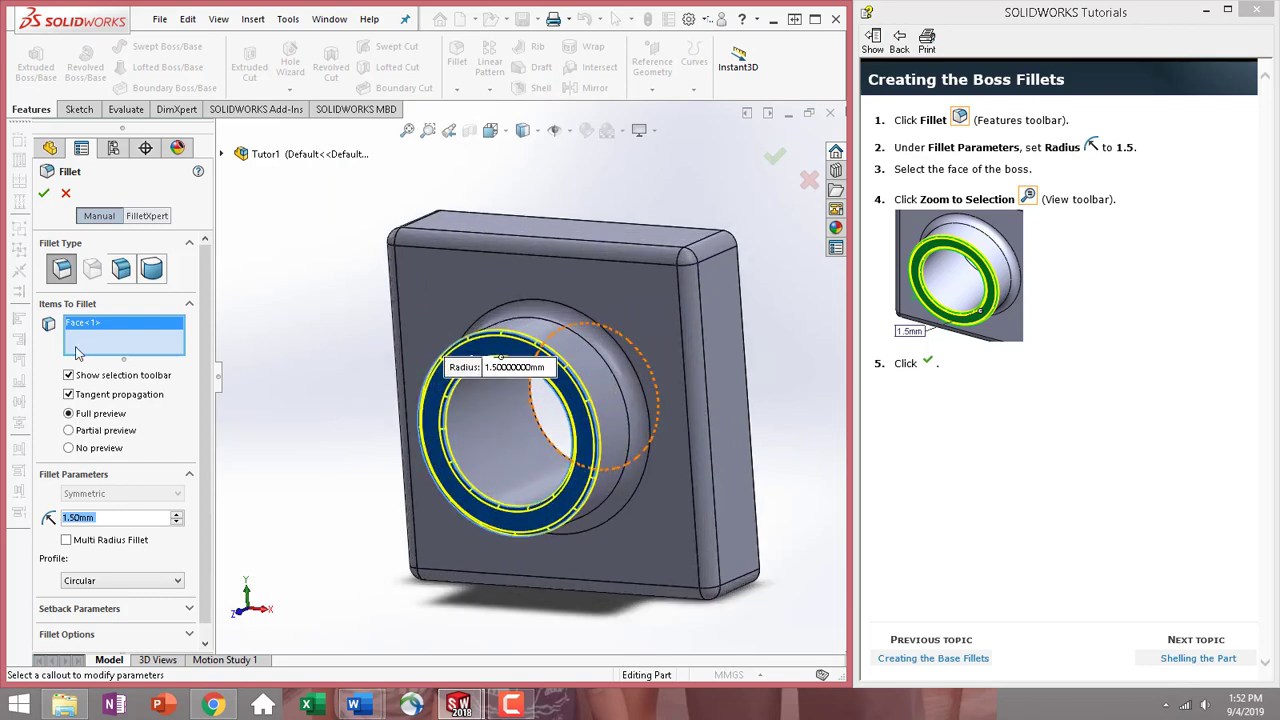
pyautogui.click(44, 193)
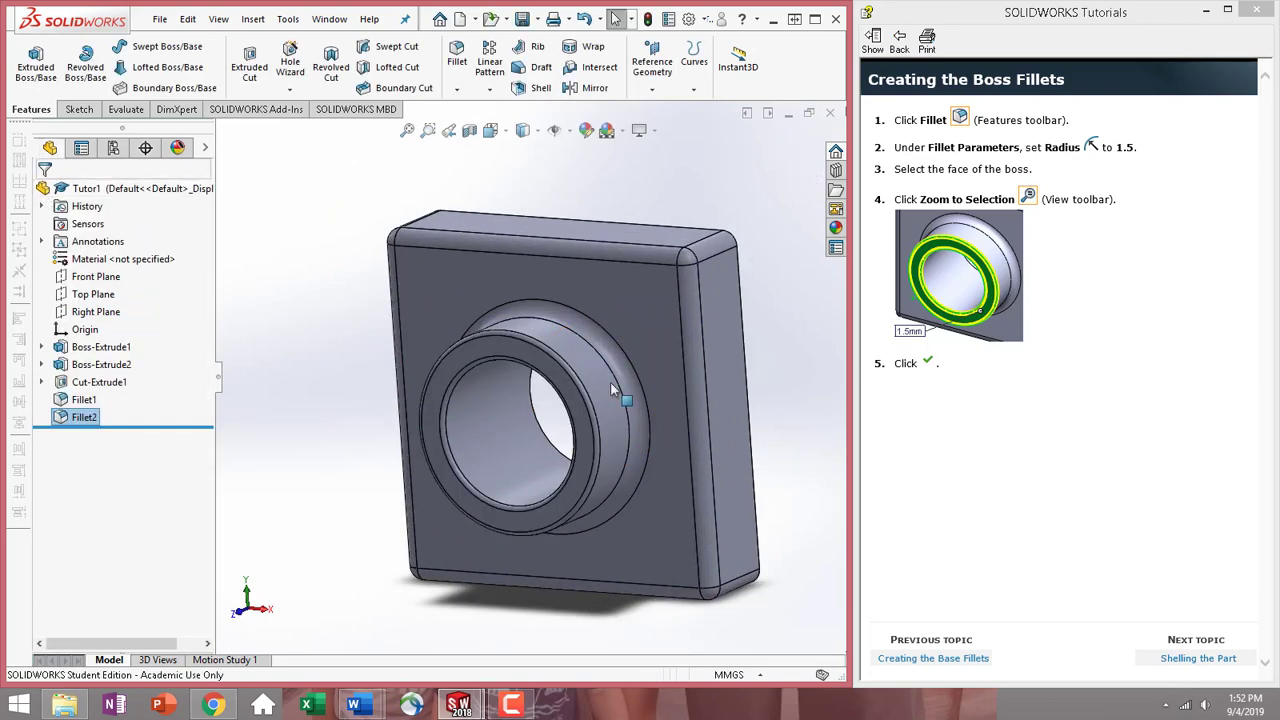
# Advance the tutorial to Shelling the Part and turn the model to show its back face.
pyautogui.scroll(2, 694, 454)
pyautogui.hotkey('ctrl', '1')
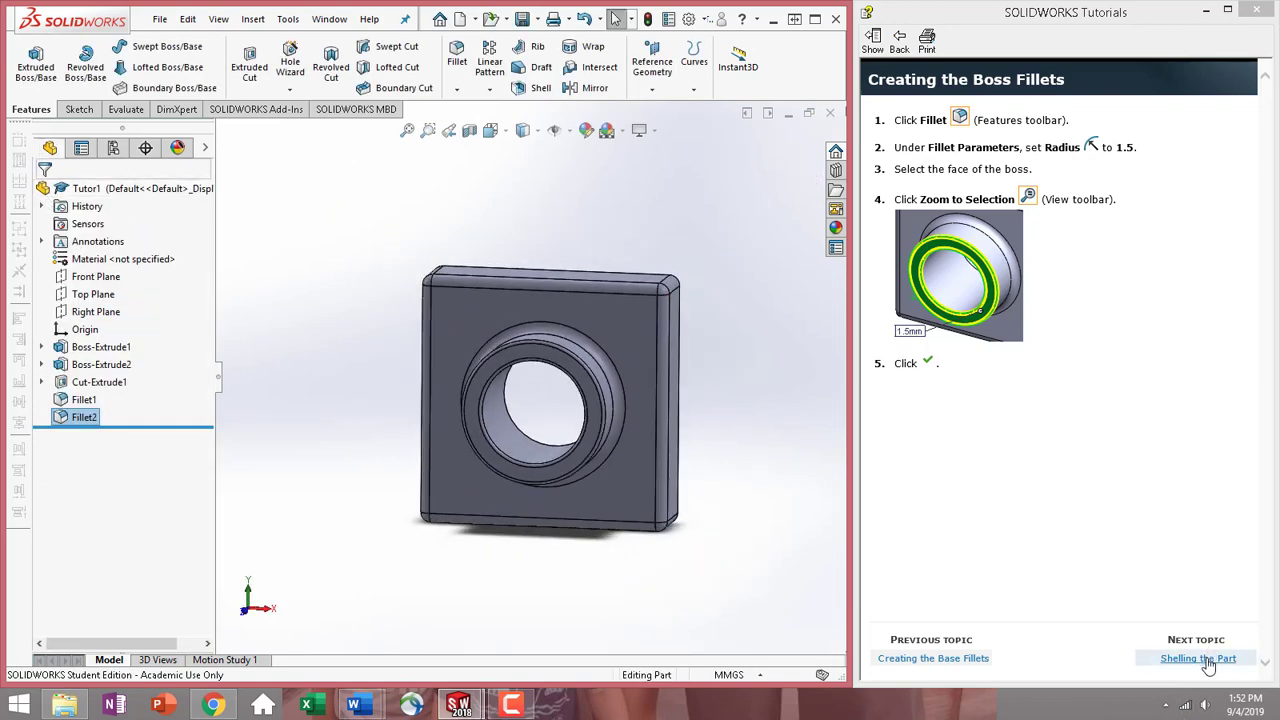
pyautogui.click(1205, 660)
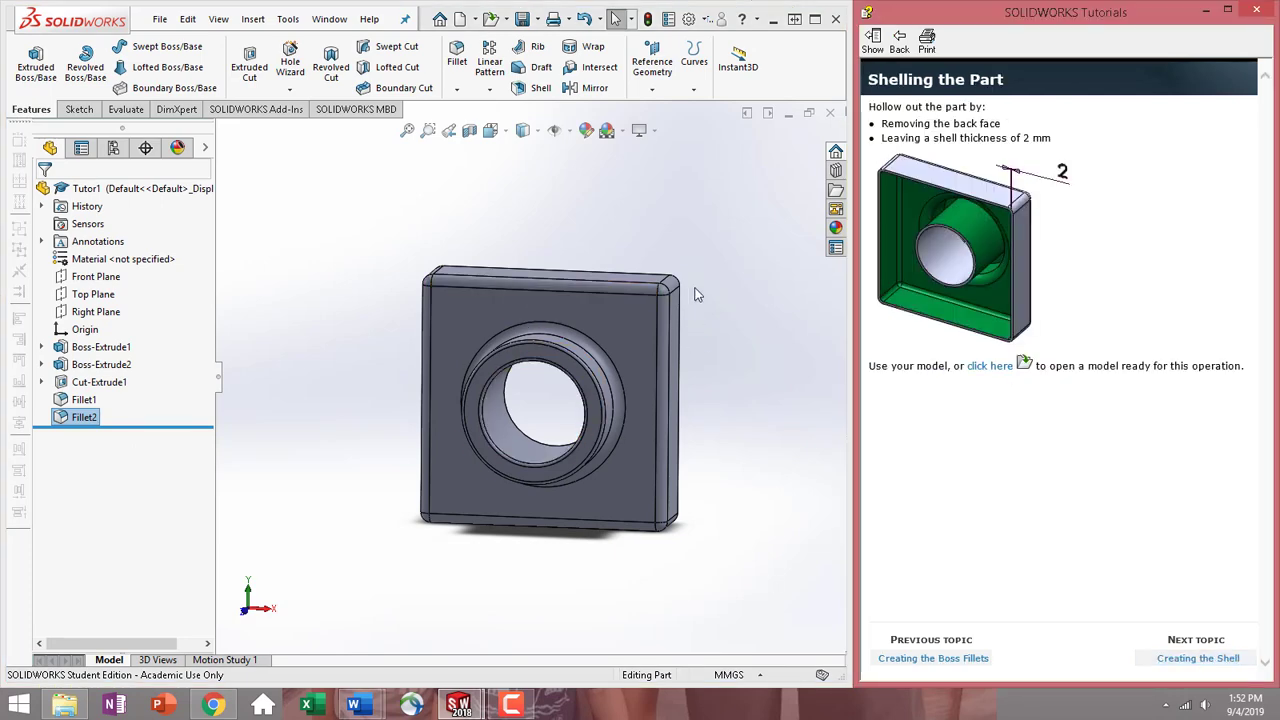
pyautogui.moveTo(797, 366); pyautogui.dragTo(482, 363, button='middle')
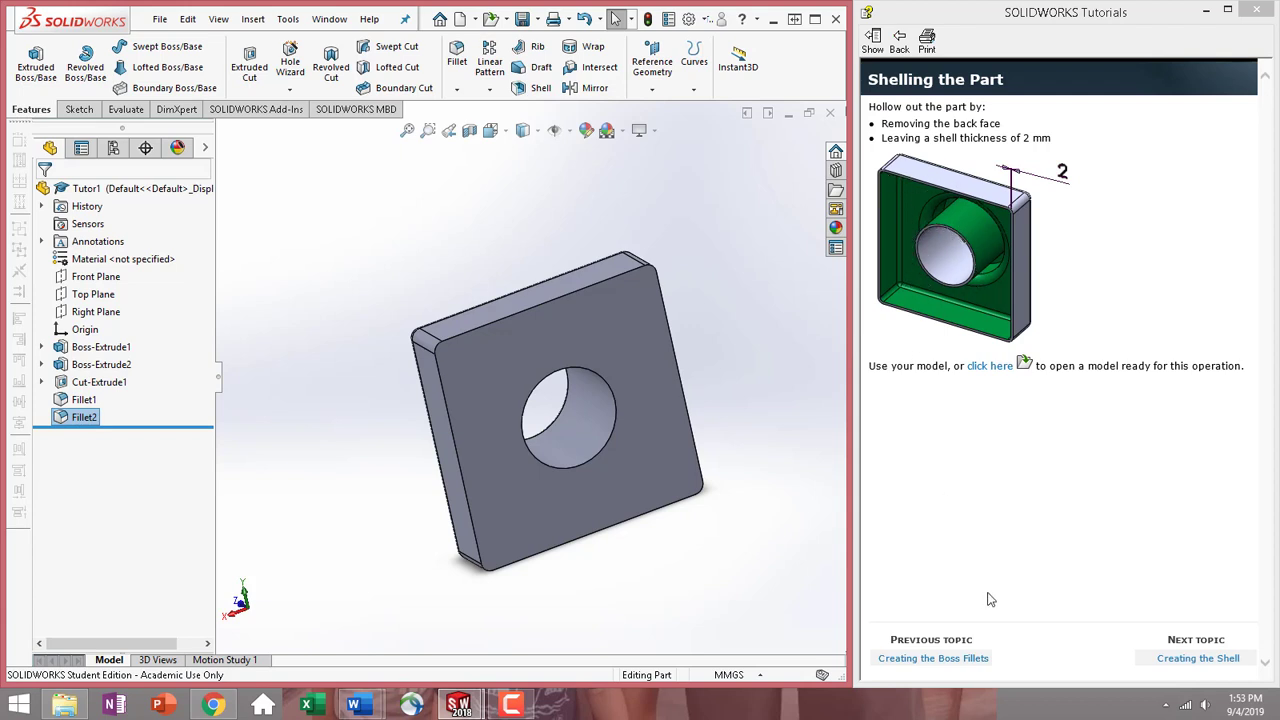
# Advance the tutorial to Creating the Shell and set up a 2 mm Shell that removes the part's back face.
pyautogui.click(1199, 660)
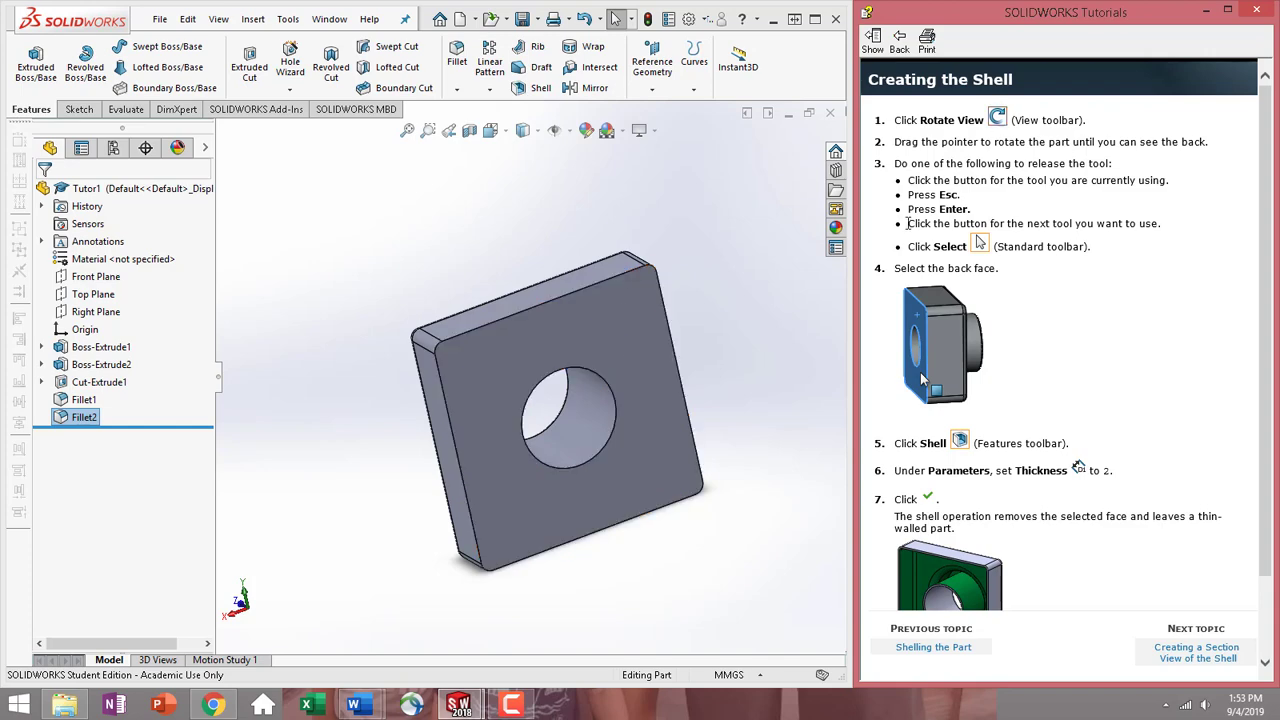
pyautogui.moveTo(651, 331); pyautogui.dragTo(565, 513, button='middle')
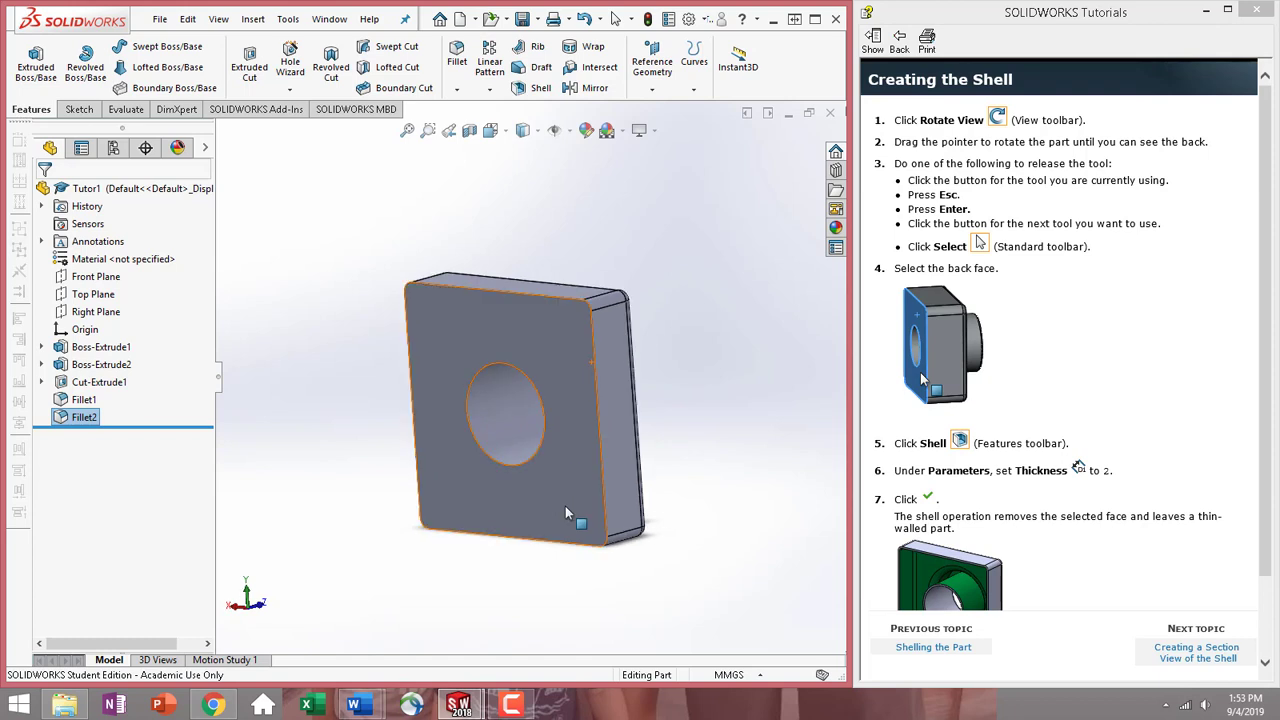
pyautogui.click(555, 344)
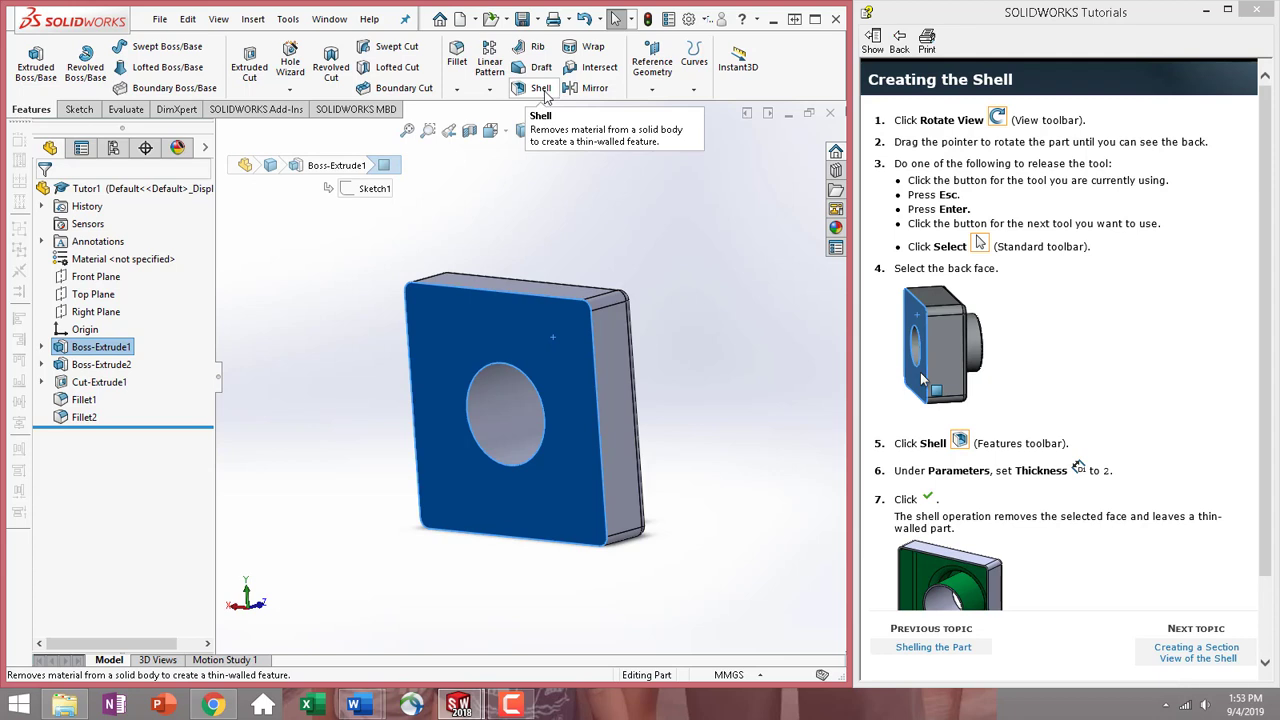
pyautogui.click(540, 90)
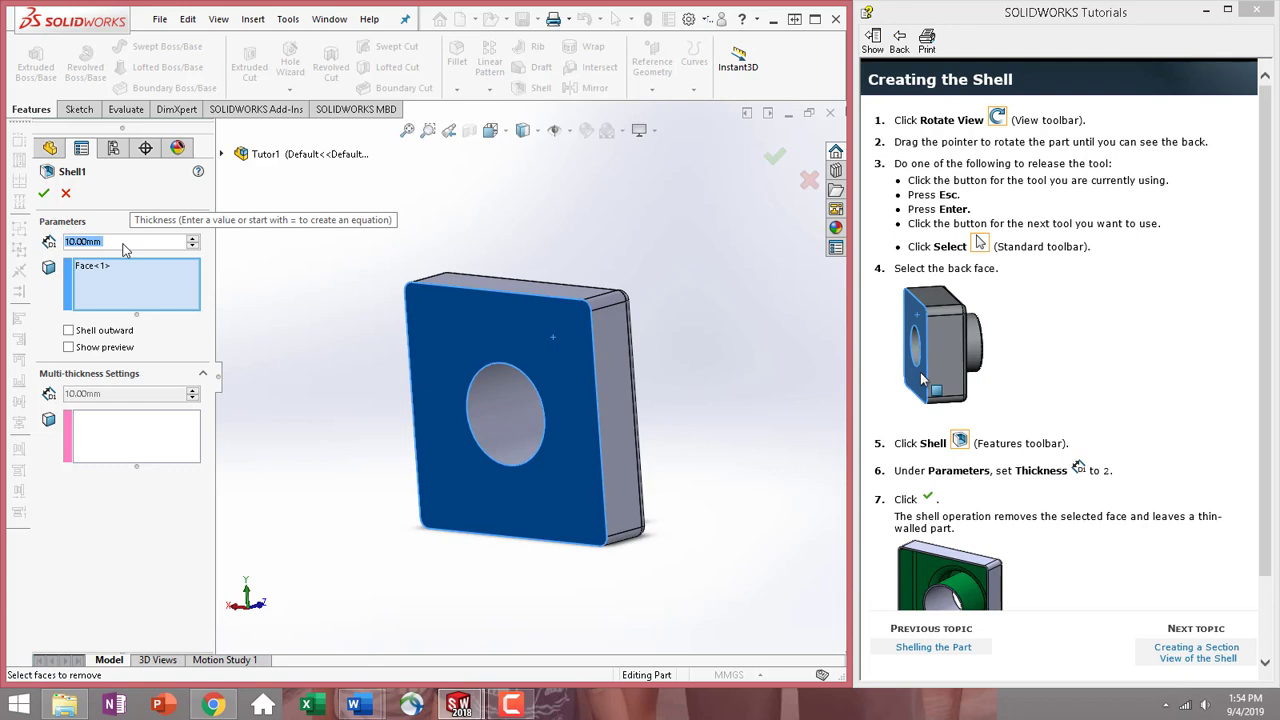
pyautogui.write('2')
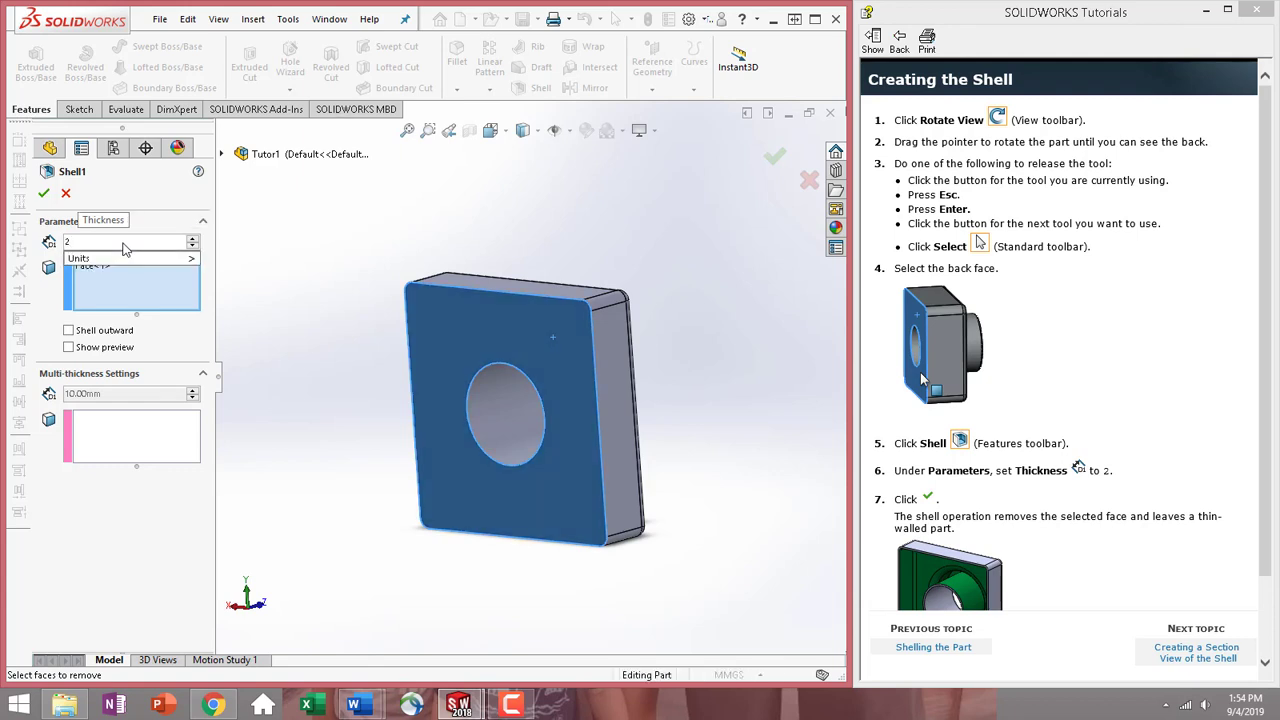
pyautogui.press('Return')
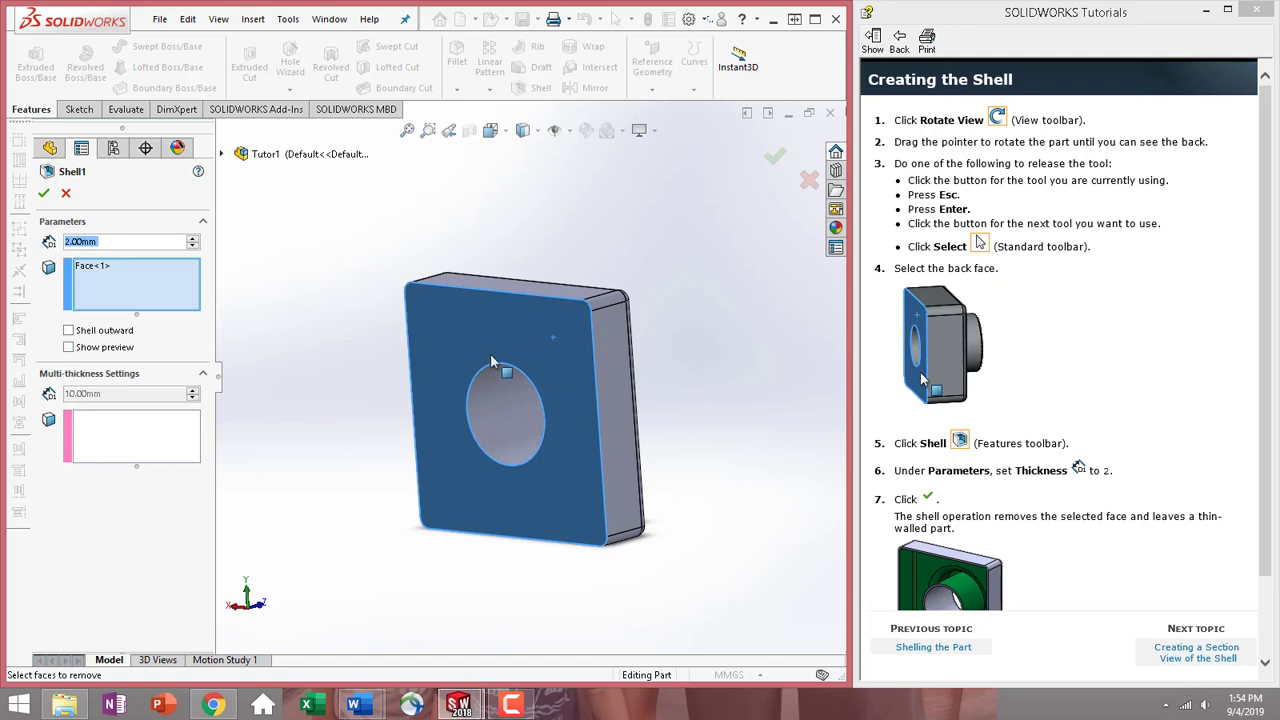
# Read the remaining shell instructions, turn on the shell preview and create the shell.
pyautogui.moveTo(1270, 447); pyautogui.dragTo(1271, 546)
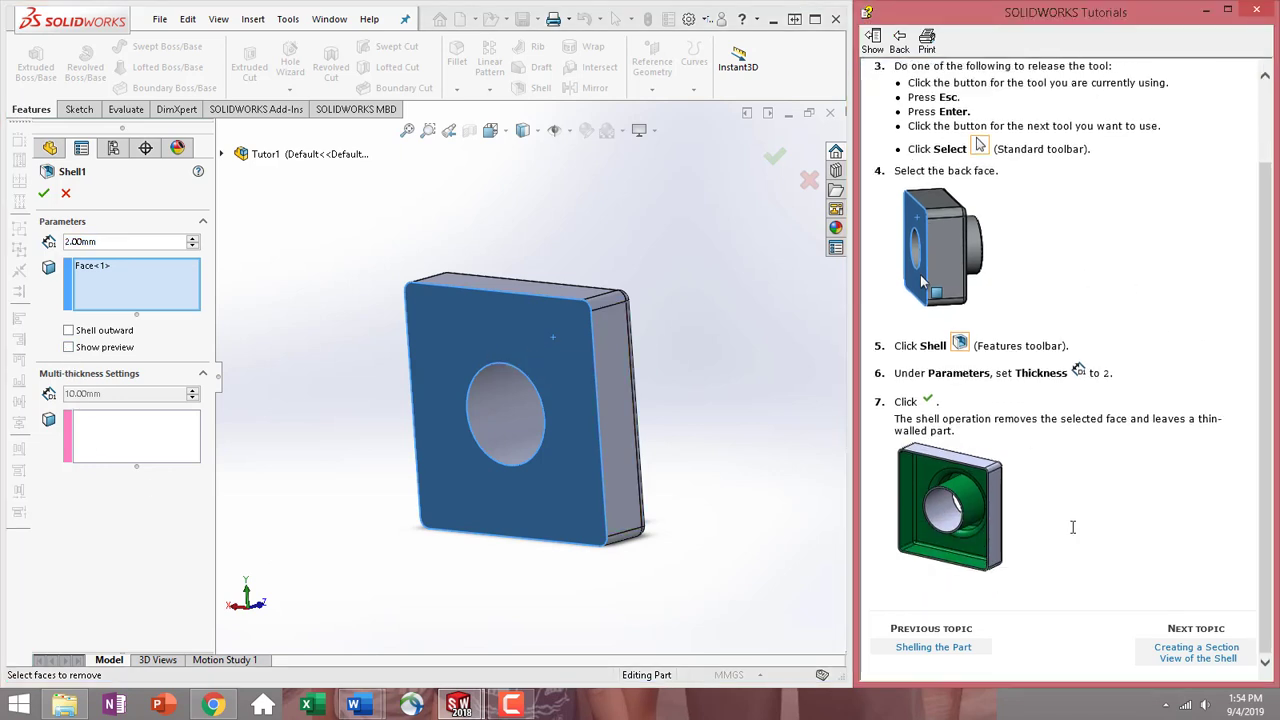
pyautogui.click(68, 348)
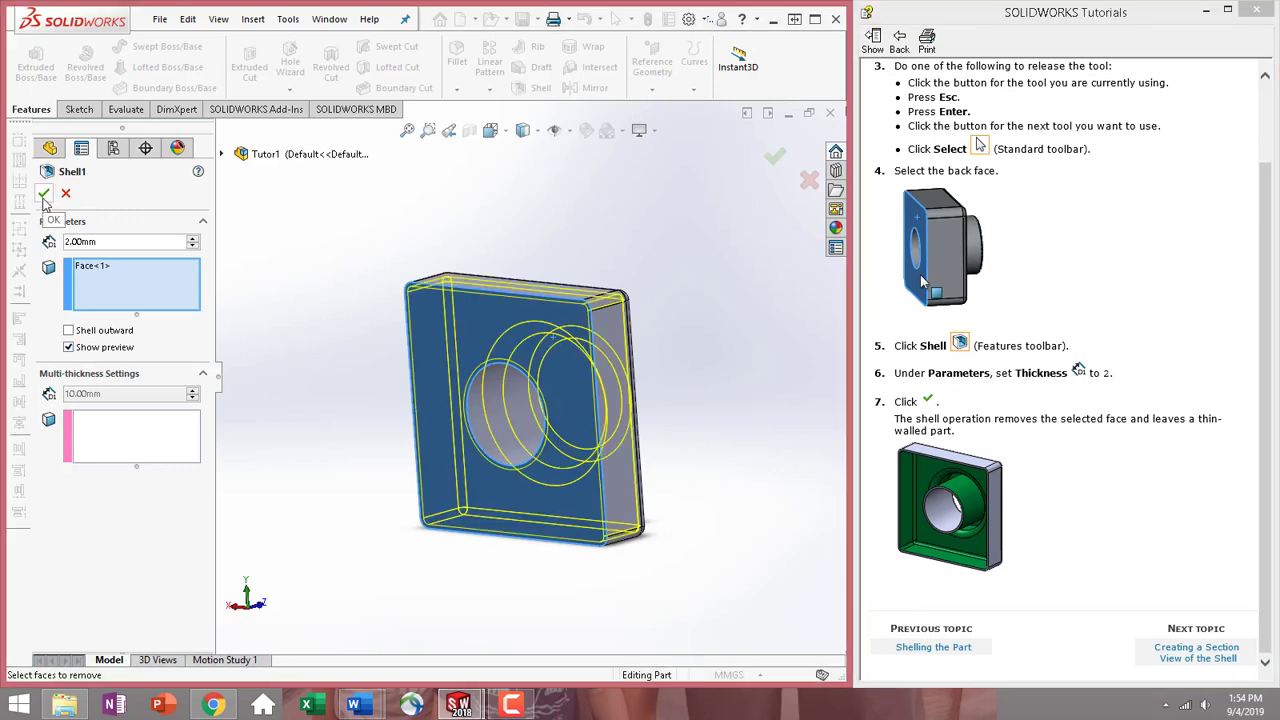
pyautogui.click(44, 194)
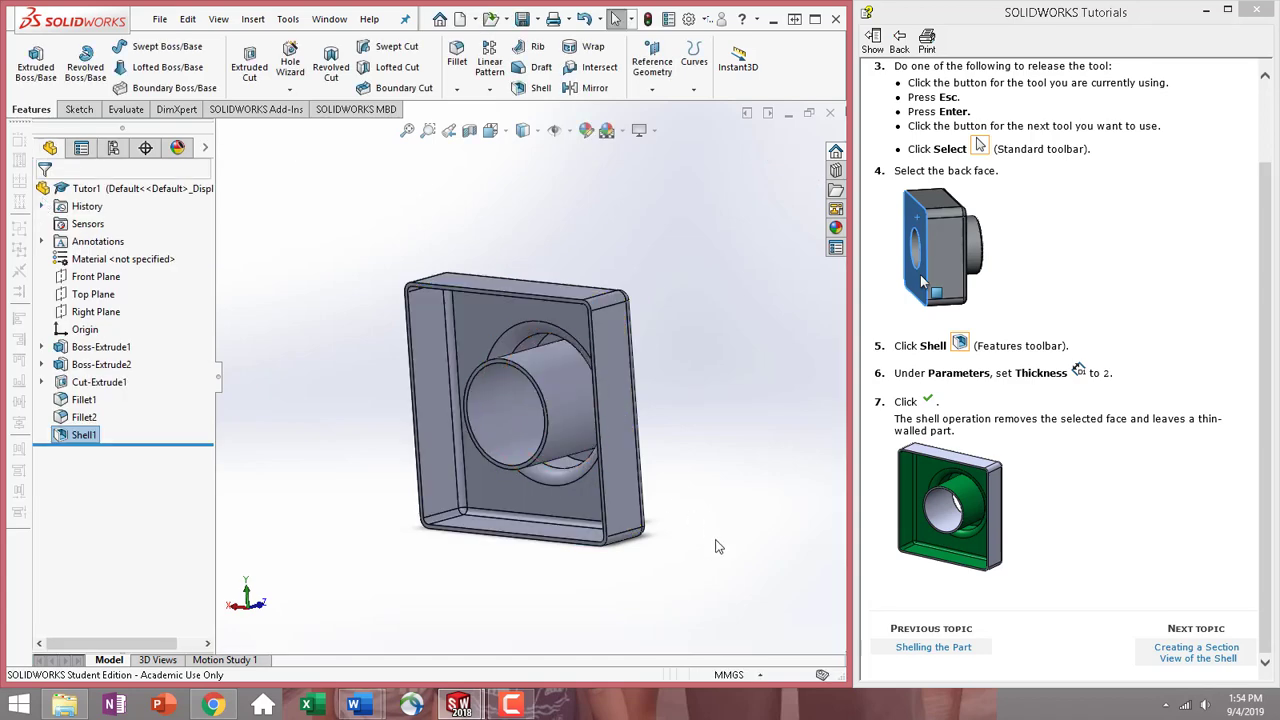
# Examine the hollowed interior and the thin walls around the boss from the open back of the part.
pyautogui.moveTo(717, 545); pyautogui.dragTo(736, 470, button='middle')
pyautogui.scroll(-4, 573, 401)
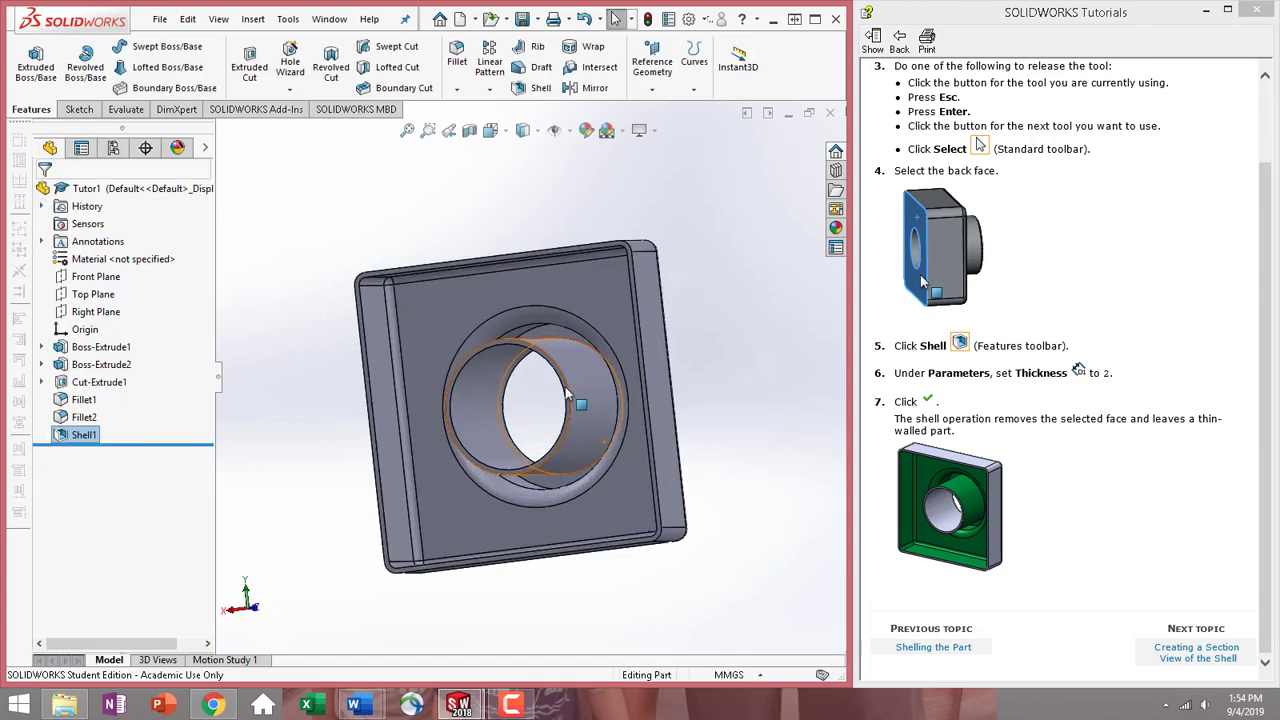
pyautogui.moveTo(543, 535); pyautogui.dragTo(600, 528, button='middle')
pyautogui.scroll(3, 607, 531)
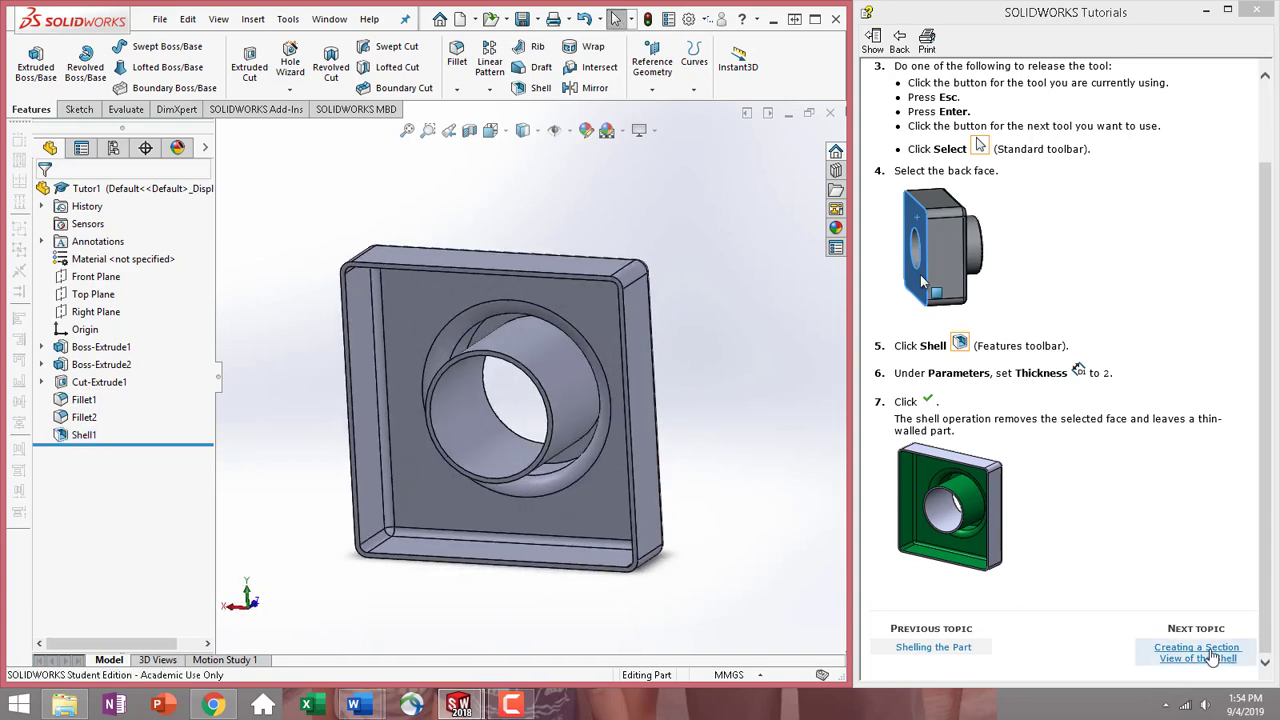
# Advance the tutorial to Creating a Section View of the Shell and show the part in Trimetric view.
pyautogui.click(1220, 658)
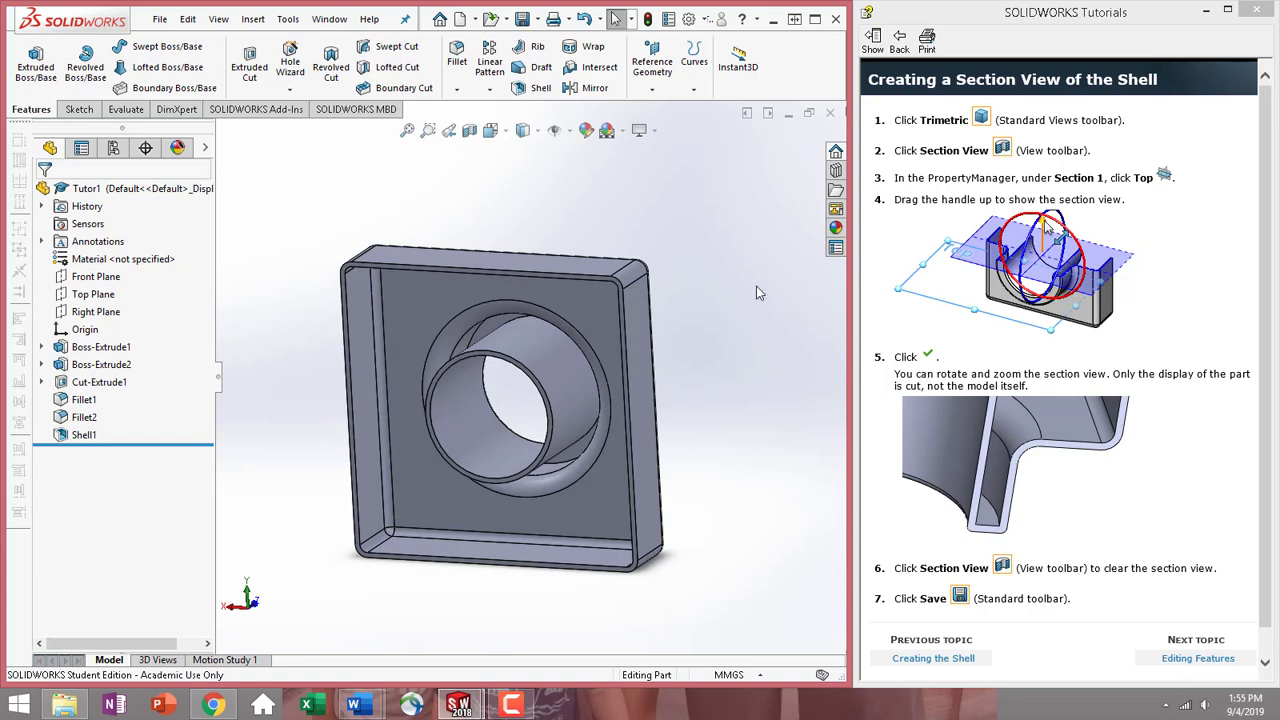
pyautogui.click(507, 135)
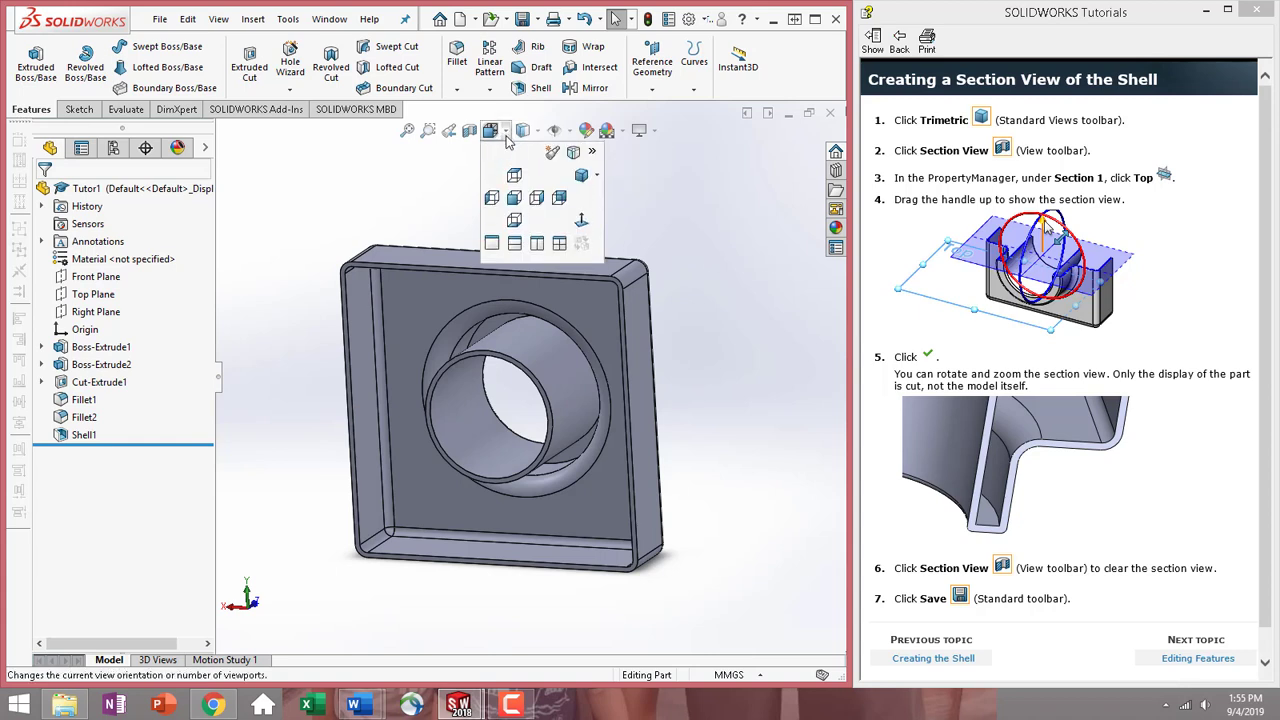
pyautogui.click(596, 176)
pyautogui.click(616, 233)
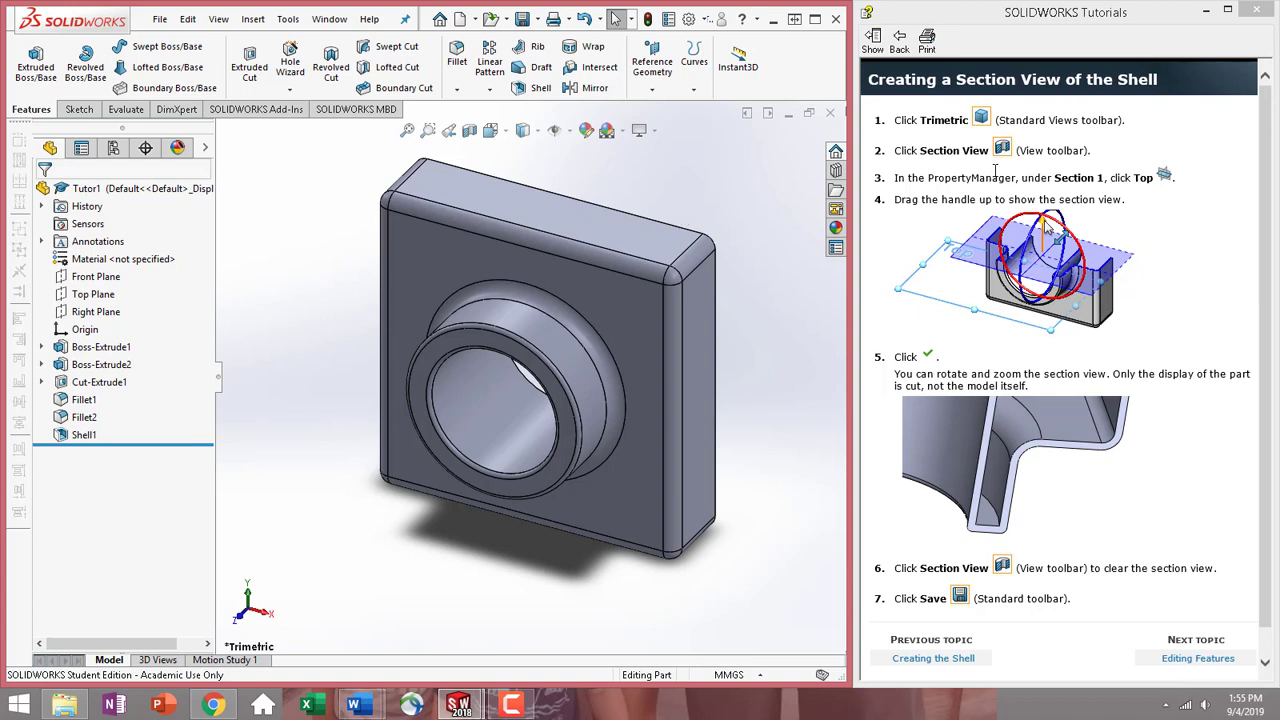
# Start a Section View on the Front Plane and move the section plane forward to an offset of about 68 mm.
pyautogui.click(469, 131)
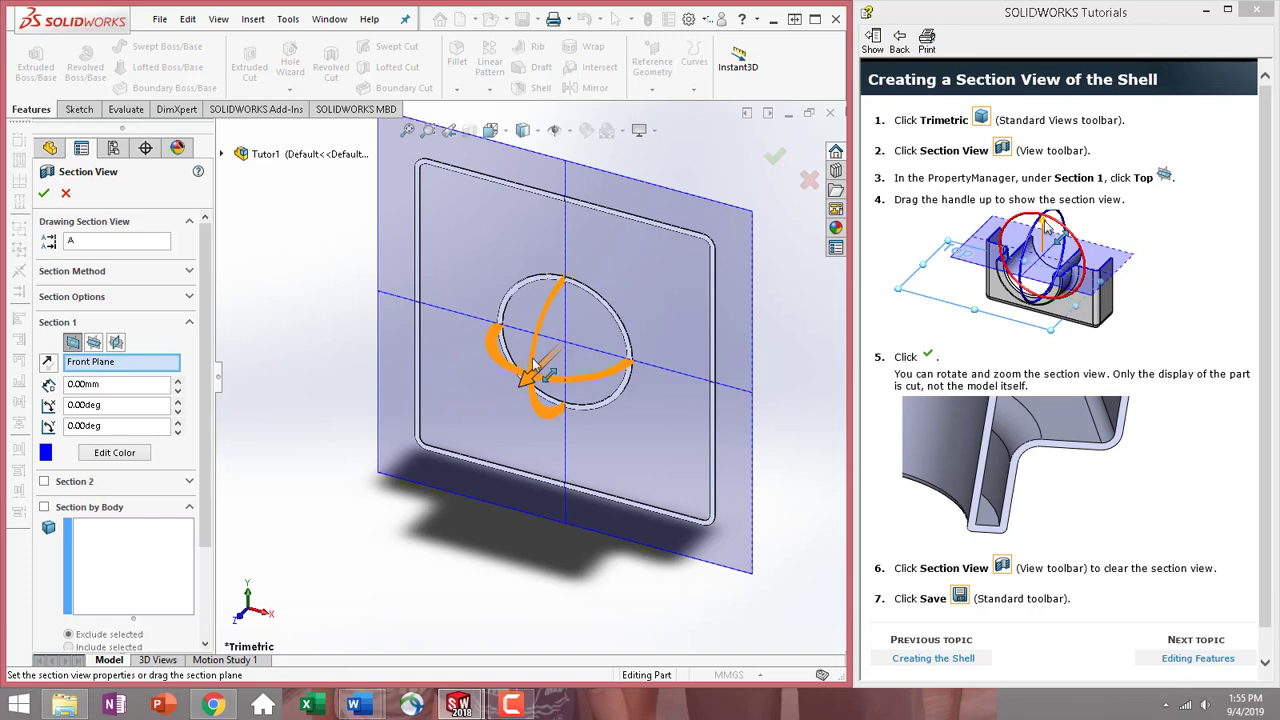
pyautogui.moveTo(533, 372); pyautogui.dragTo(357, 453)
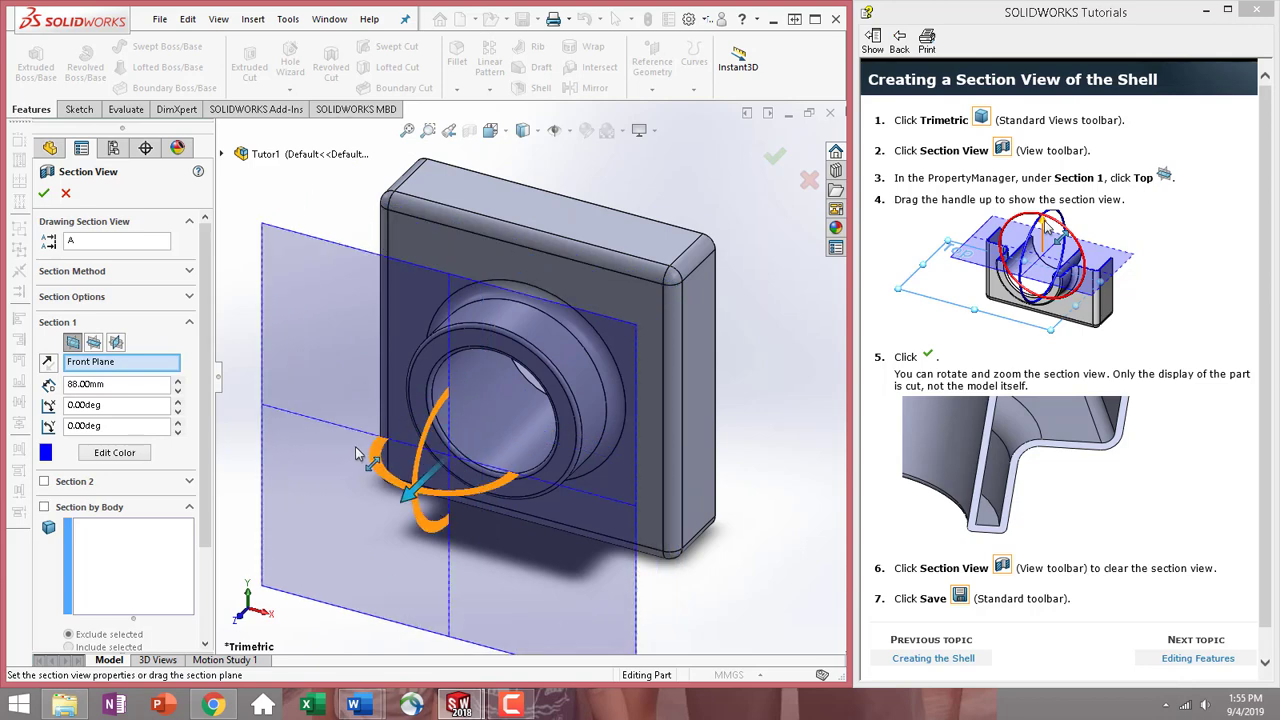
pyautogui.moveTo(357, 453); pyautogui.dragTo(430, 470)
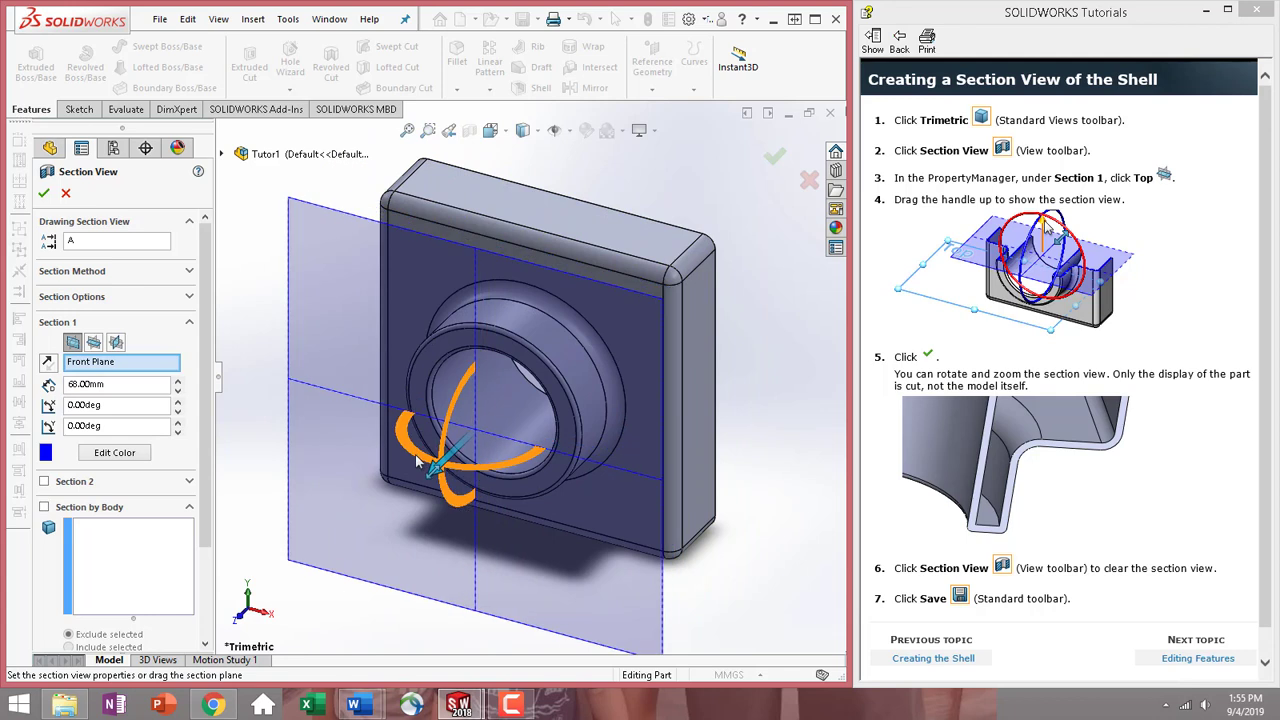
# Switch the section to the Top Plane and raise it to an offset of about 75 mm to inspect the shell.
pyautogui.click(93, 343)
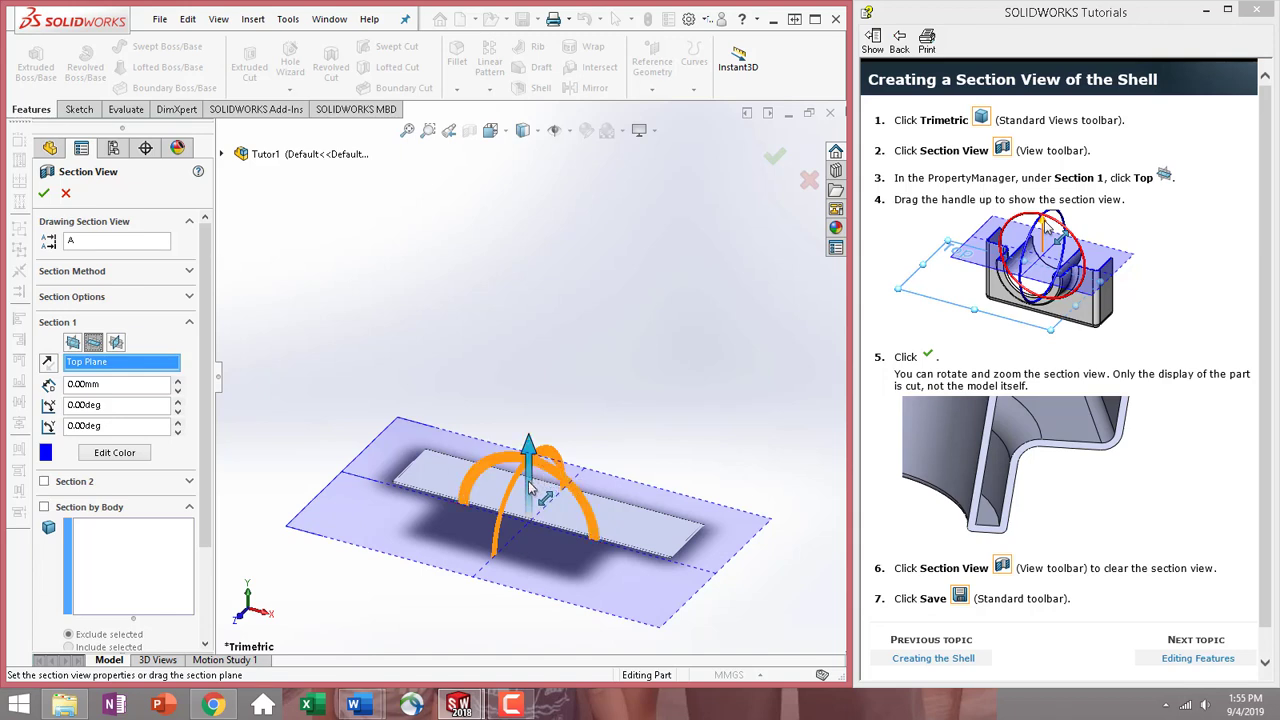
pyautogui.moveTo(530, 487); pyautogui.dragTo(585, 342)
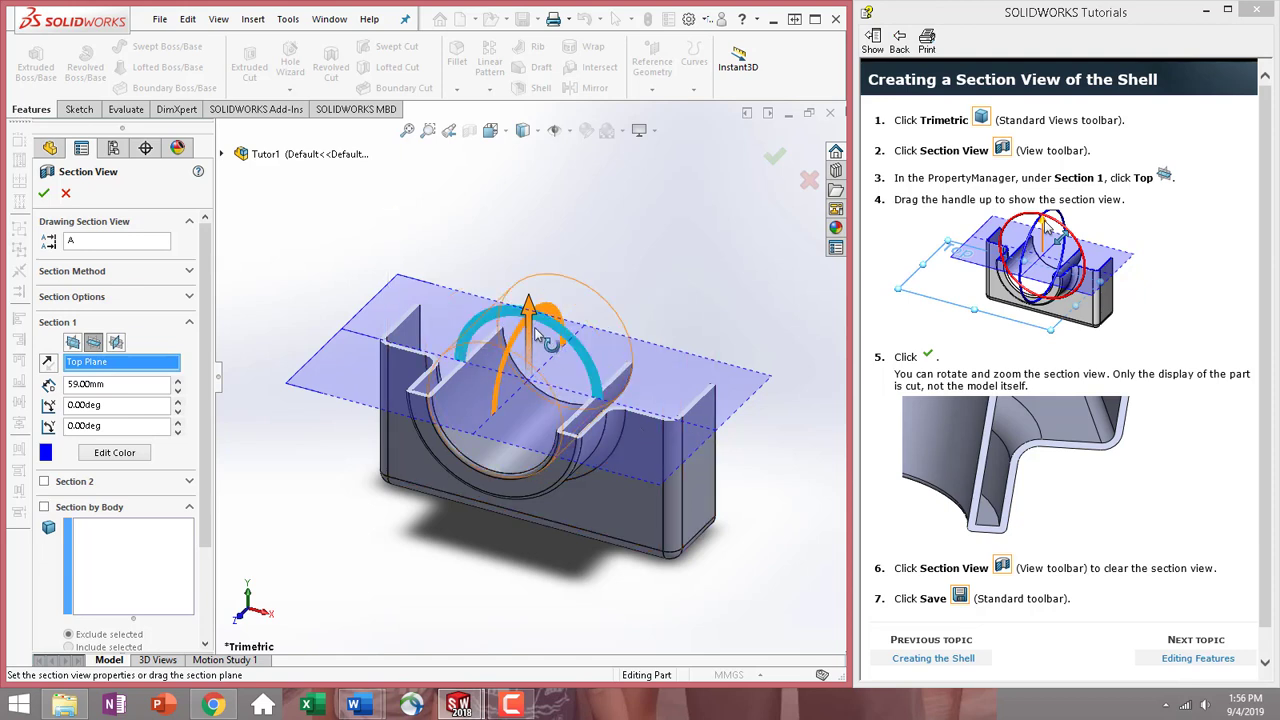
pyautogui.moveTo(534, 330); pyautogui.dragTo(566, 288)
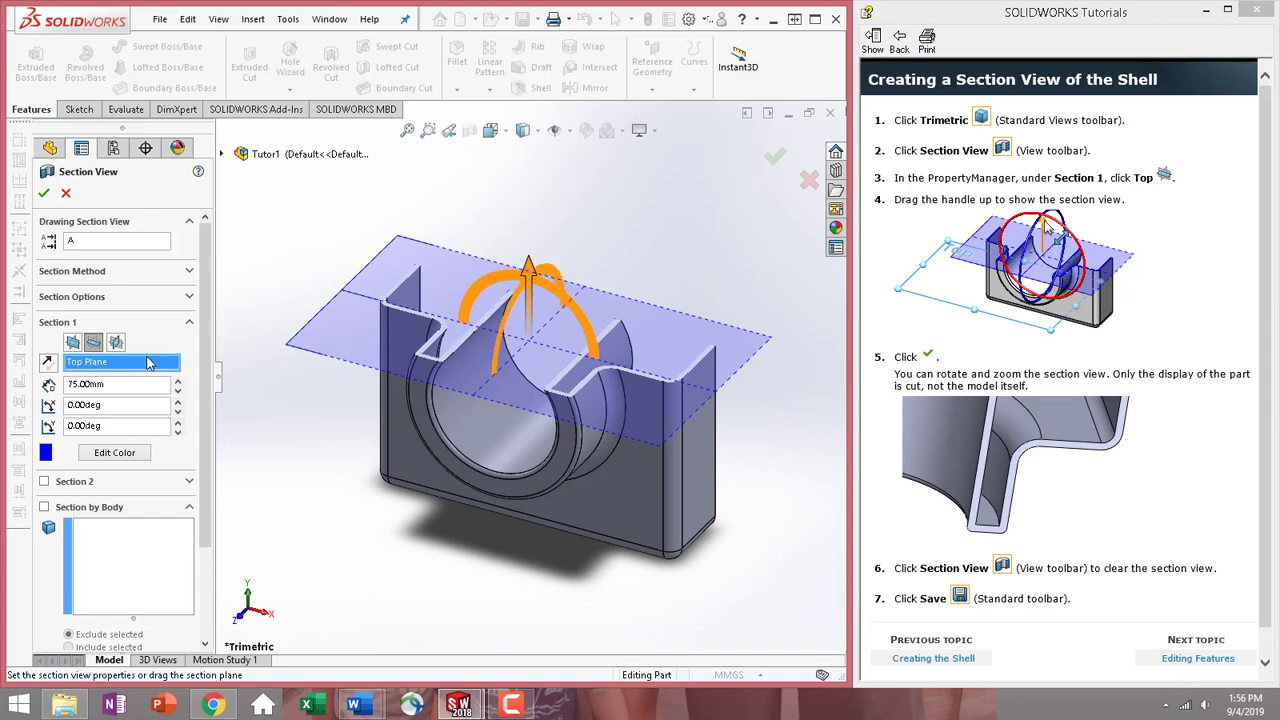
# Section the part along the Right Plane at an offset of about 69 mm, check the remaining instructions and cancel the section view.
pyautogui.click(117, 343)
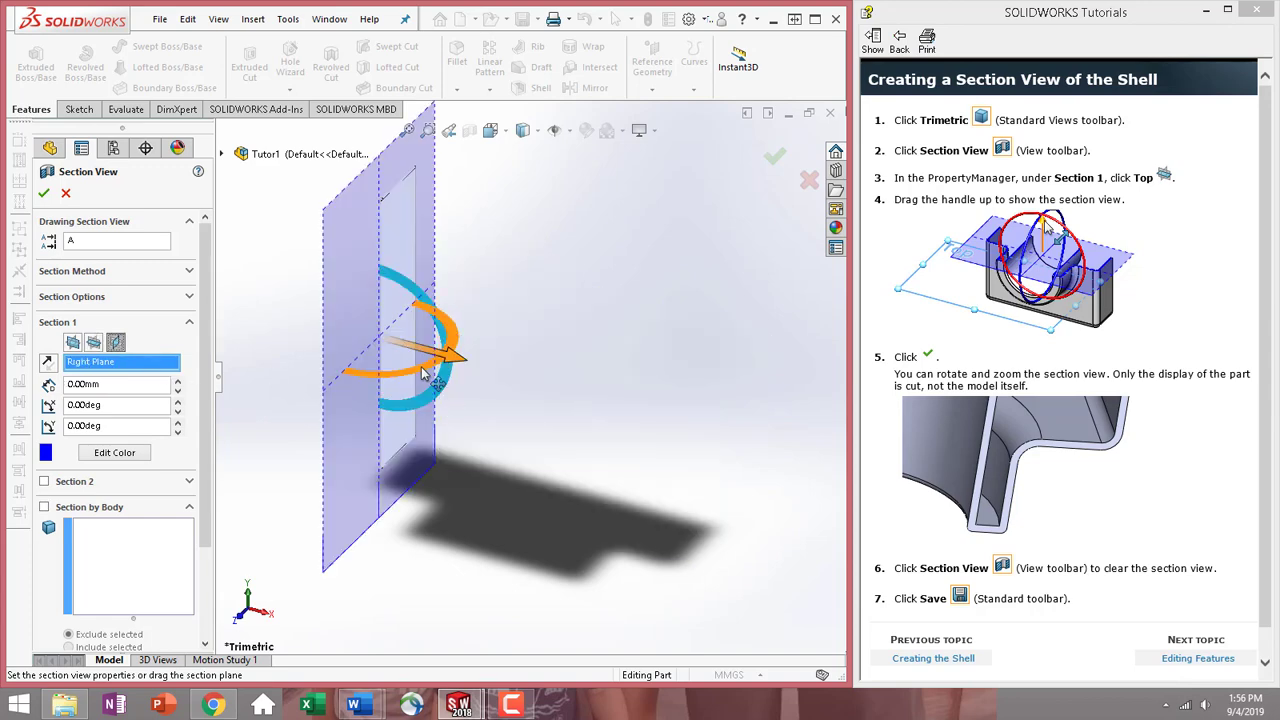
pyautogui.moveTo(452, 358); pyautogui.dragTo(630, 430)
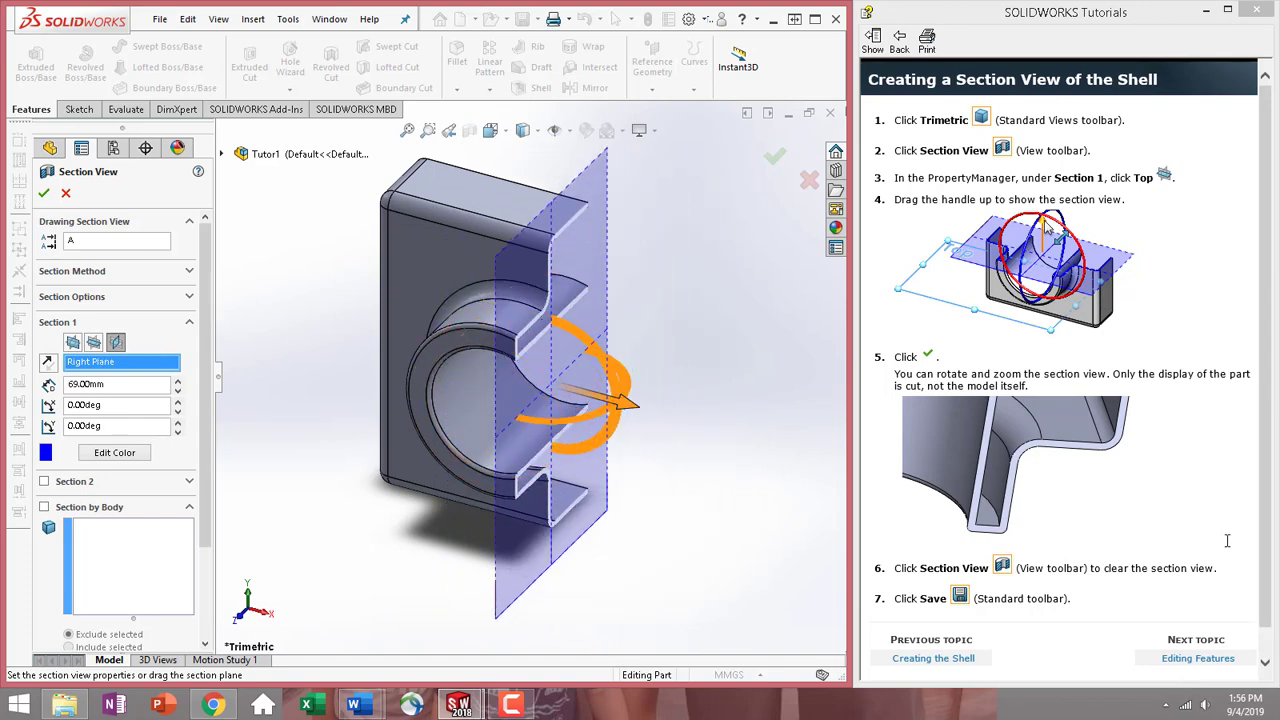
pyautogui.scroll(-1, 1250, 505)
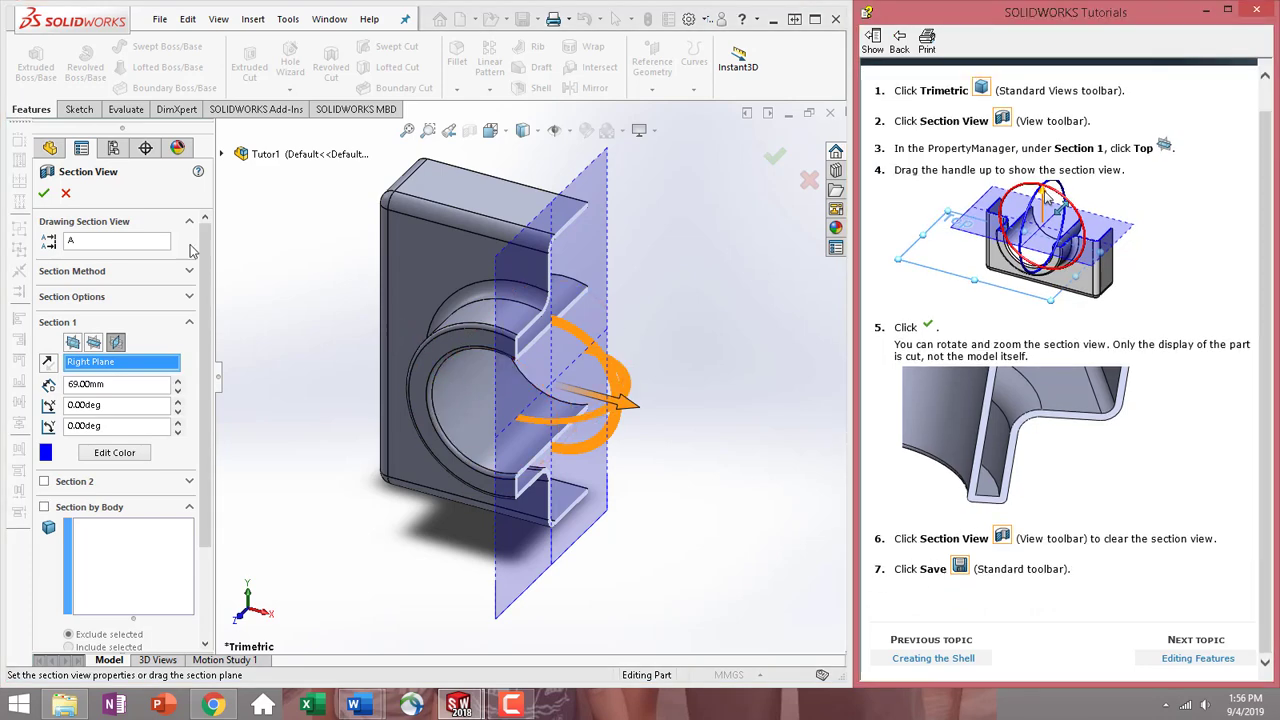
pyautogui.click(66, 194)
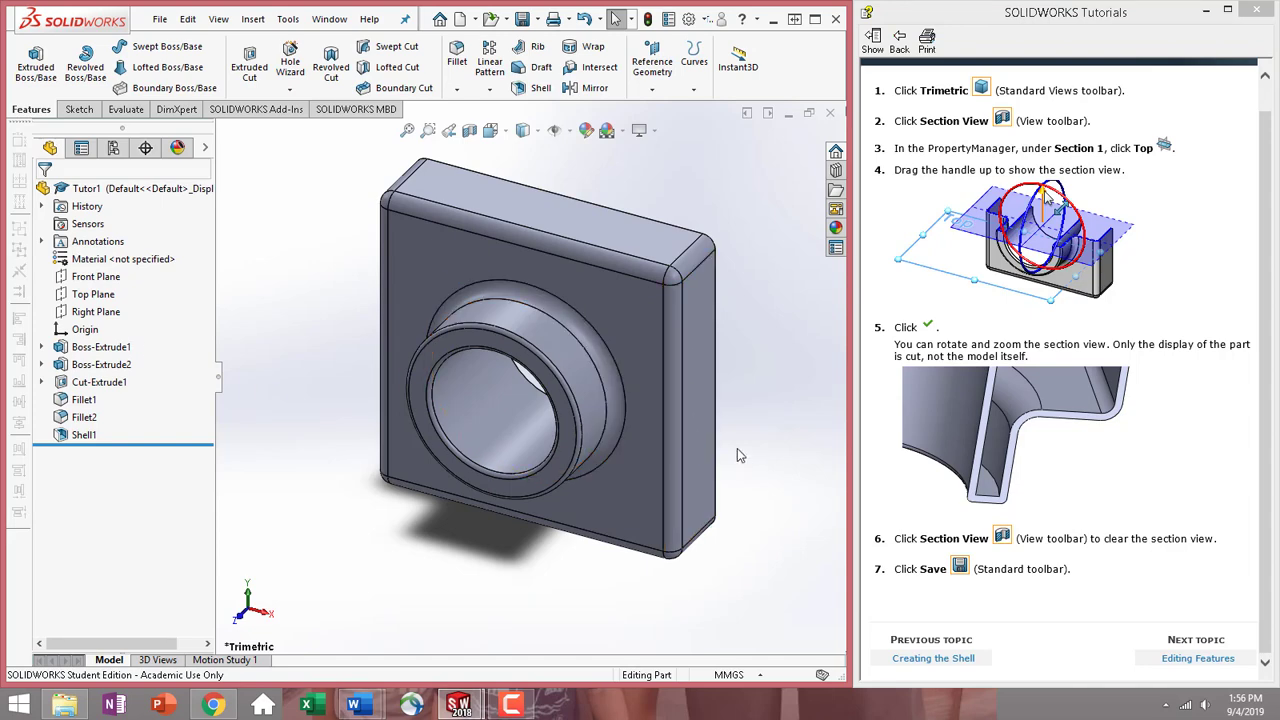
# Advance the tutorial through Editing Features to Editing the Base Feature and set the model to Trimetric view.
pyautogui.click(1198, 659)
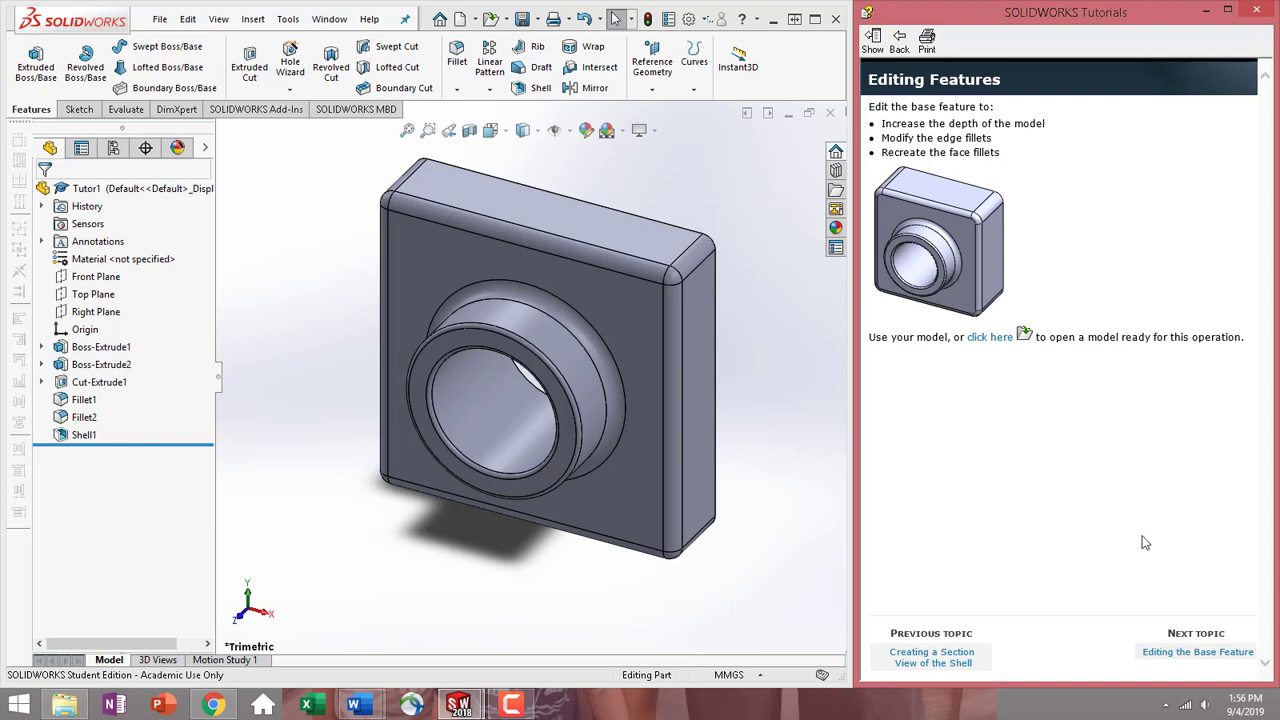
pyautogui.click(1196, 656)
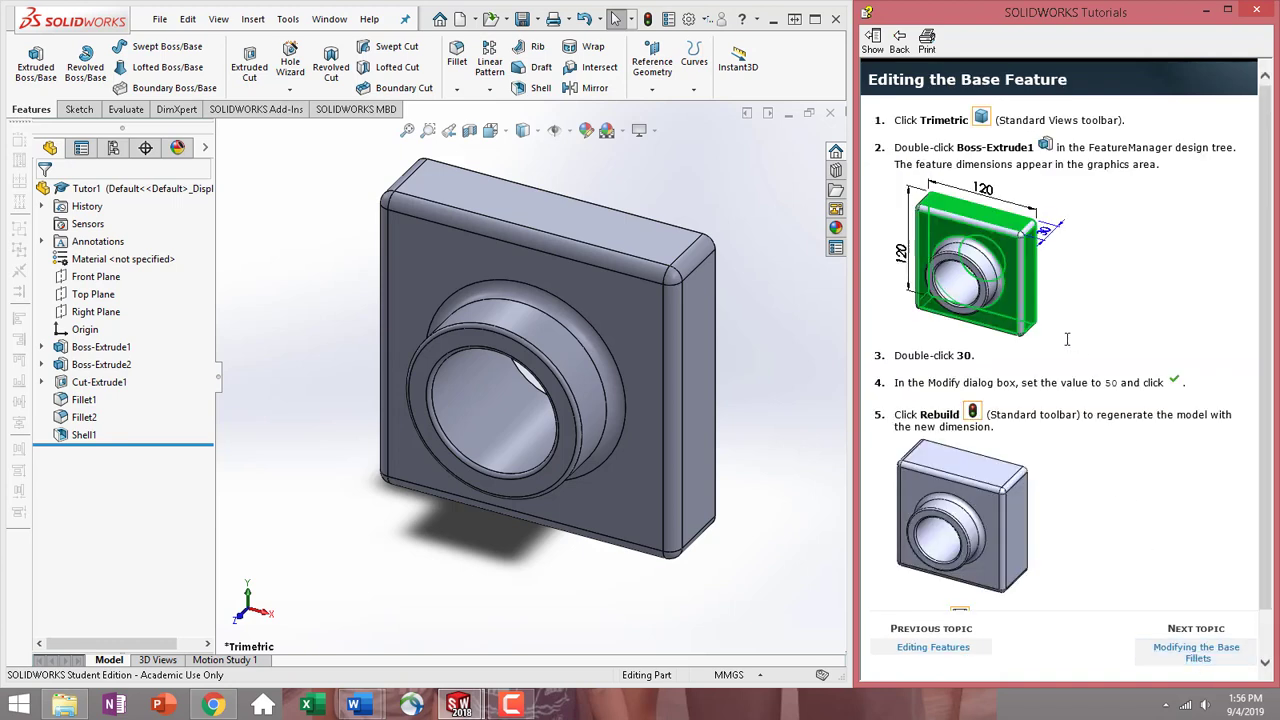
pyautogui.click(506, 137)
pyautogui.moveTo(598, 178)
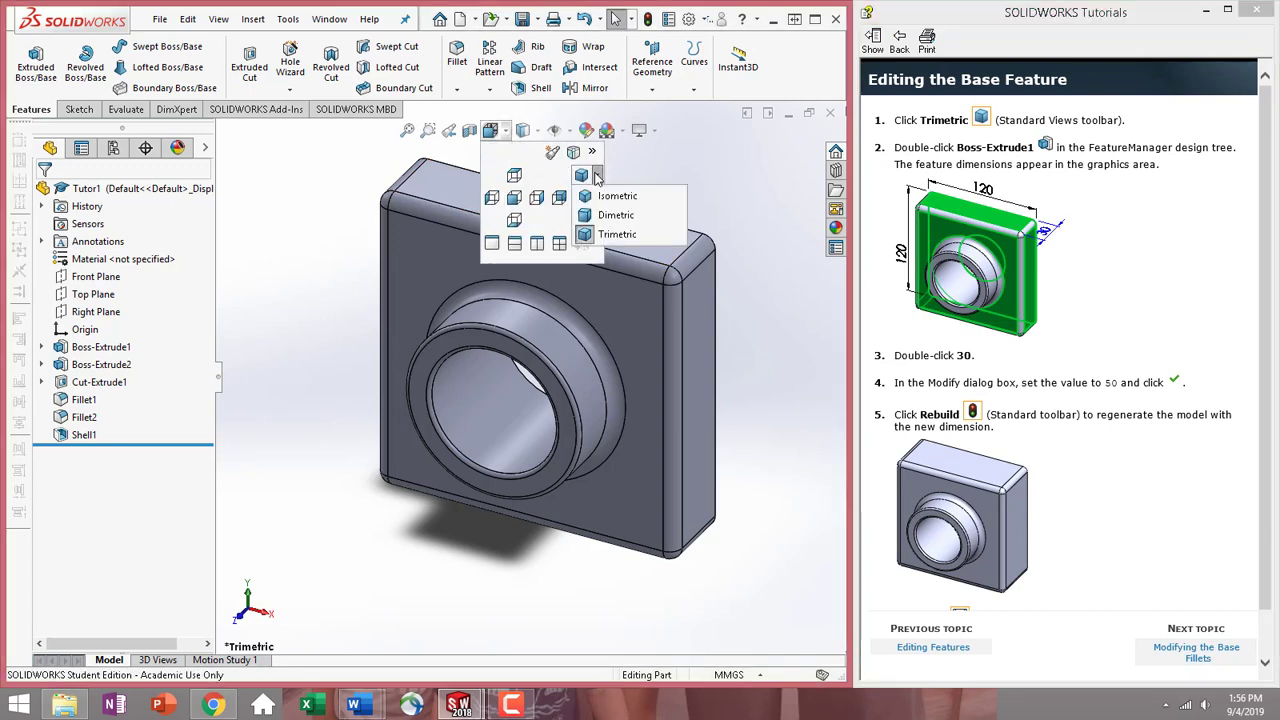
pyautogui.click(620, 236)
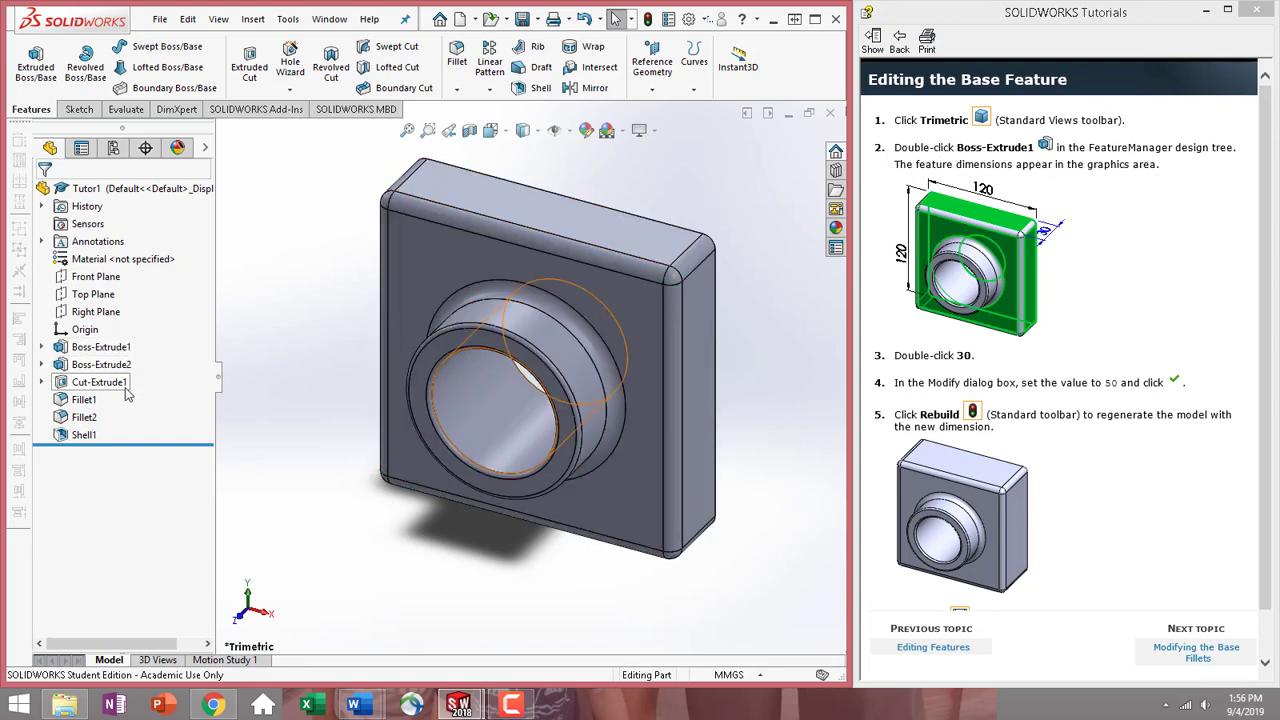
# Set the extrusion depth of Boss-Extrude1 to 50 mm and rebuild the model.
pyautogui.doubleClick(101, 347)
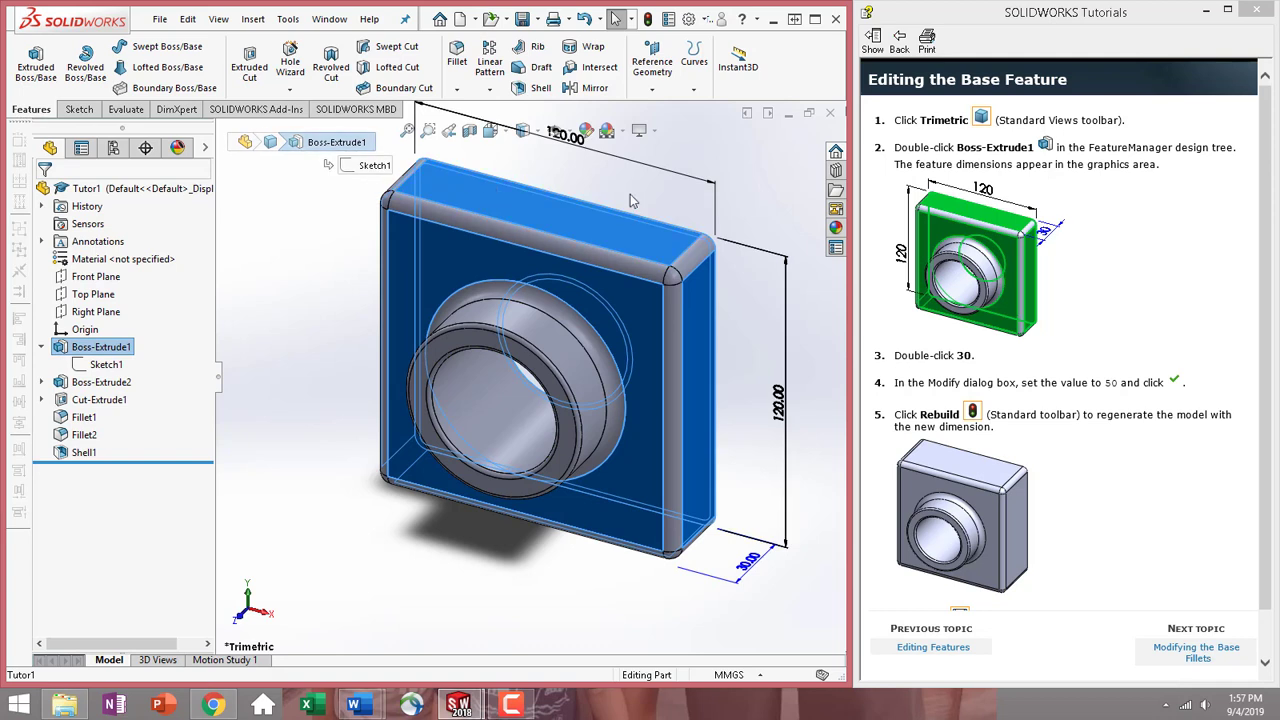
pyautogui.doubleClick(753, 567)
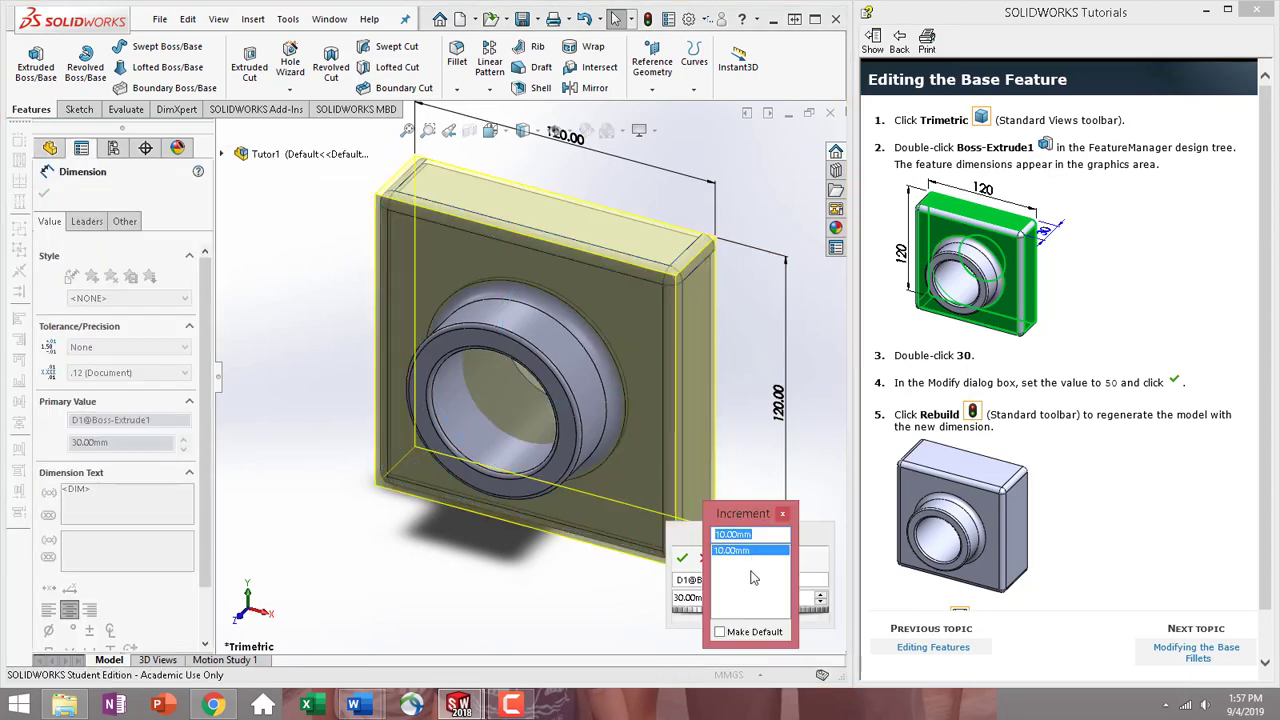
pyautogui.click(783, 514)
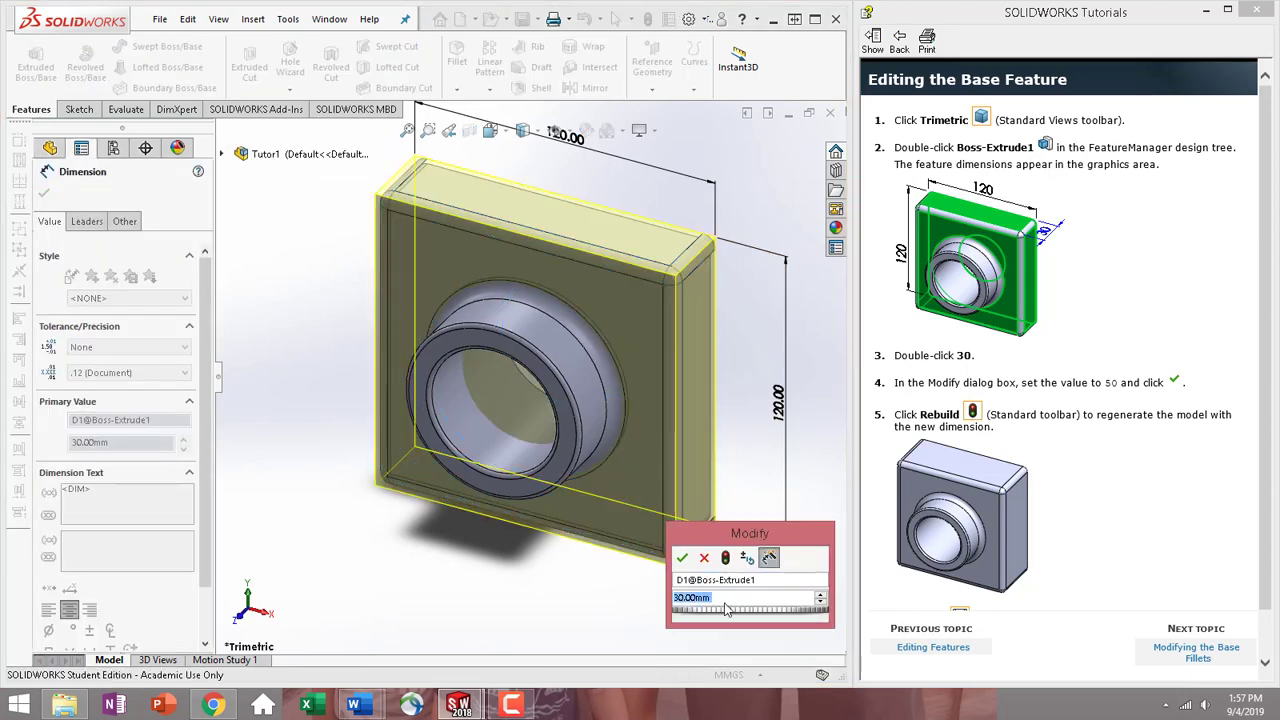
pyautogui.write('50')
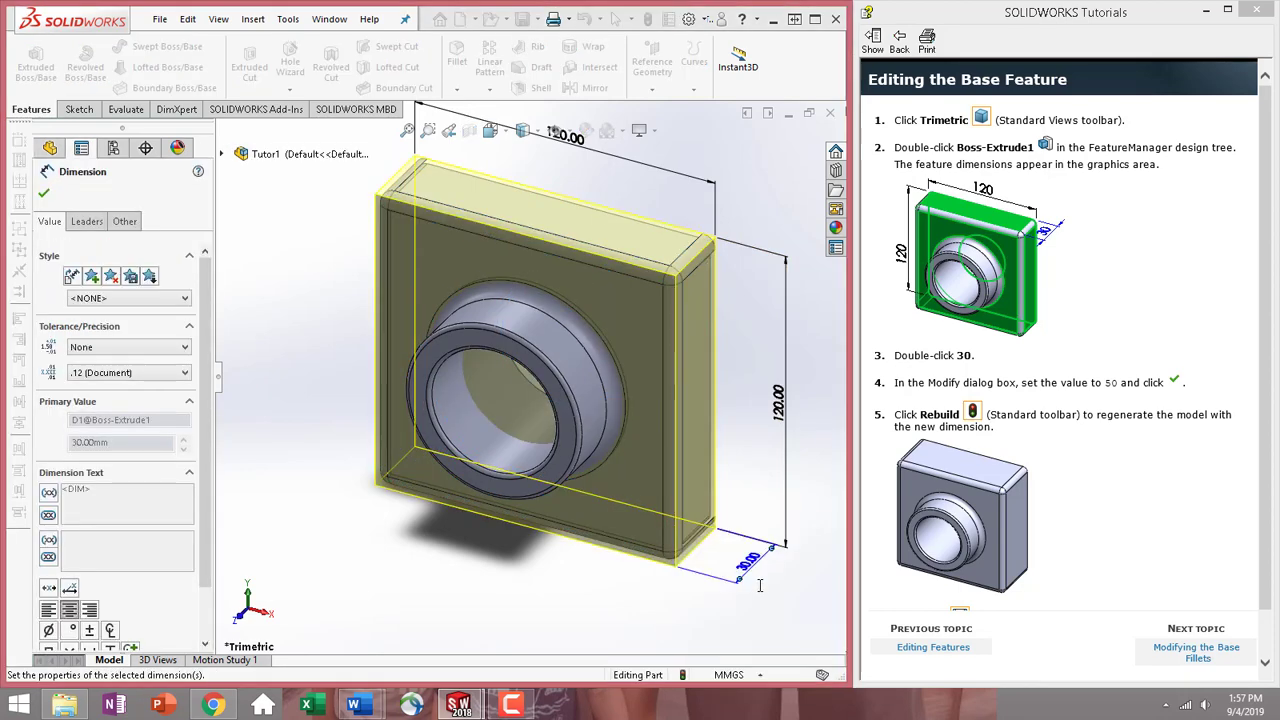
pyautogui.press('Return')
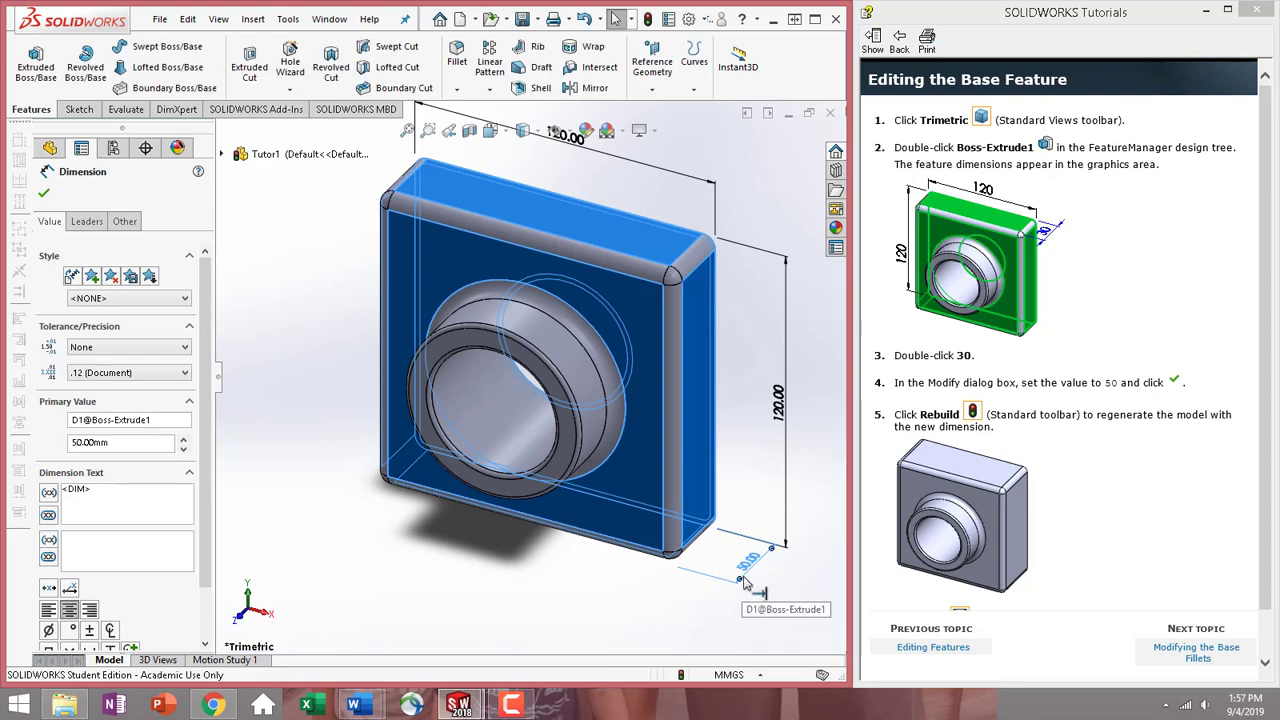
pyautogui.click(43, 193)
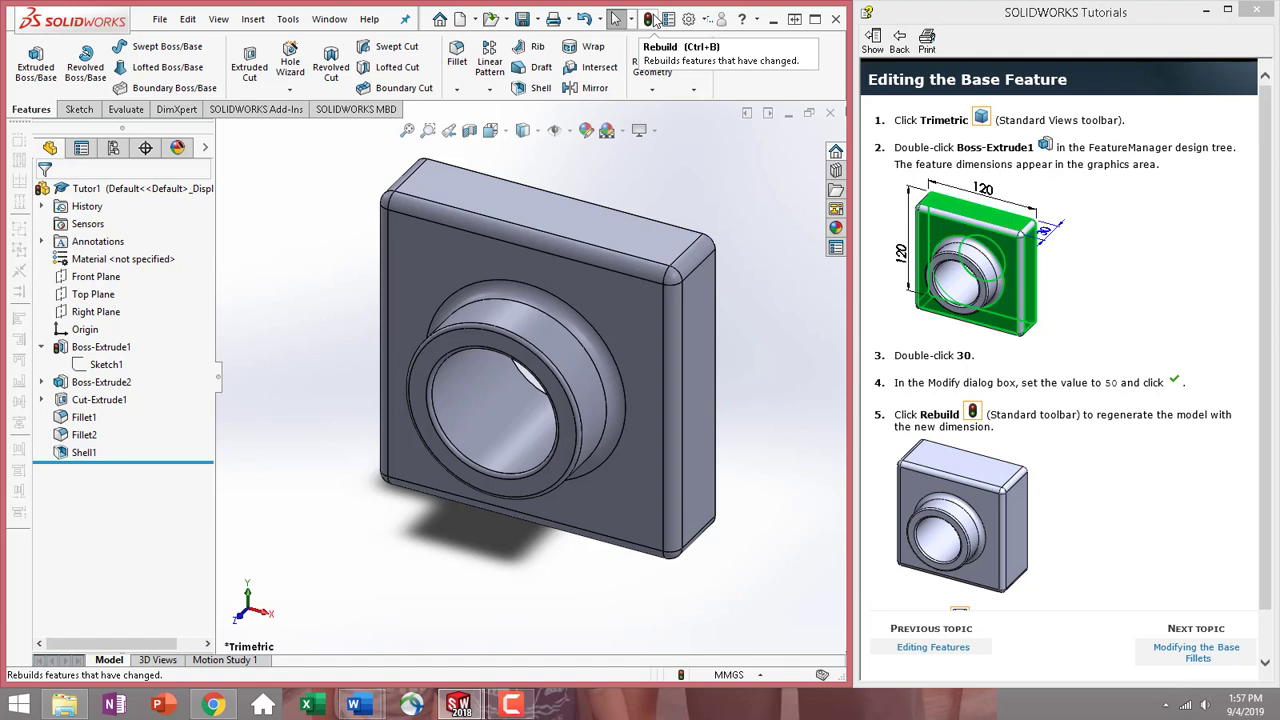
pyautogui.click(648, 20)
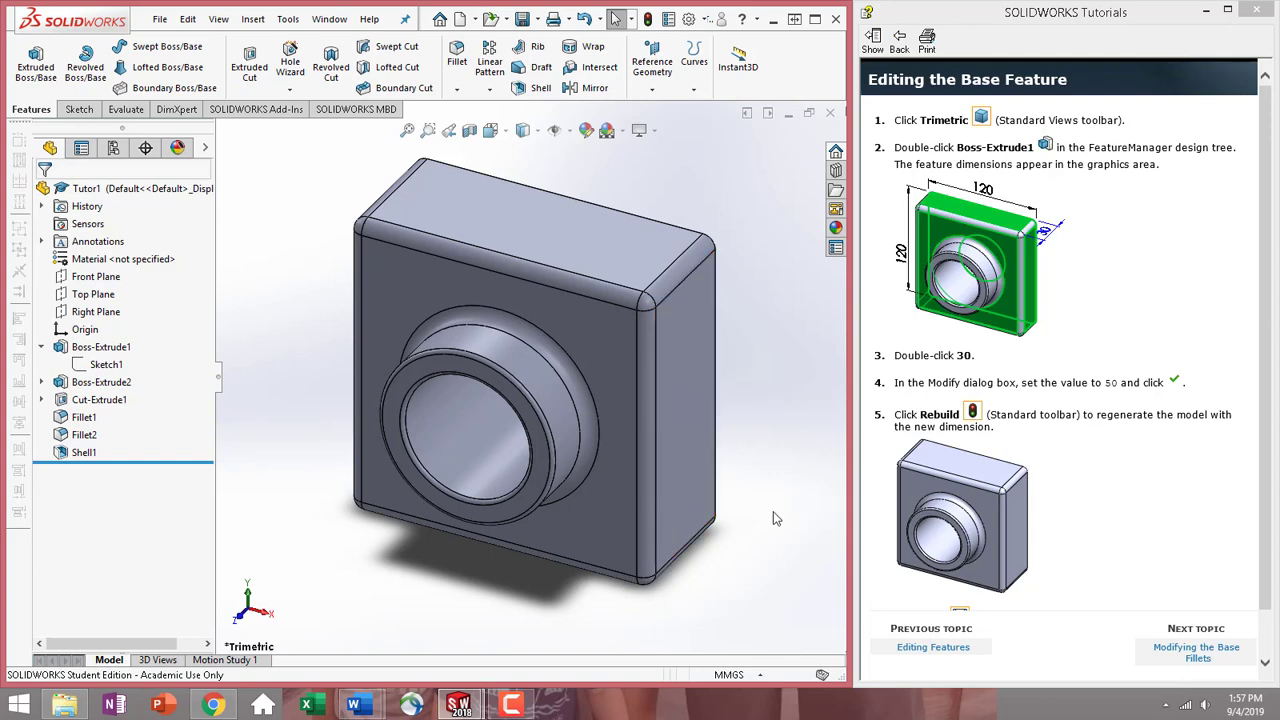
# Advance the tutorial through Modifying the Base Fillets to Recreating the Face Fillets, highlighting Fillet1 on the model along the way.
pyautogui.click(1196, 650)
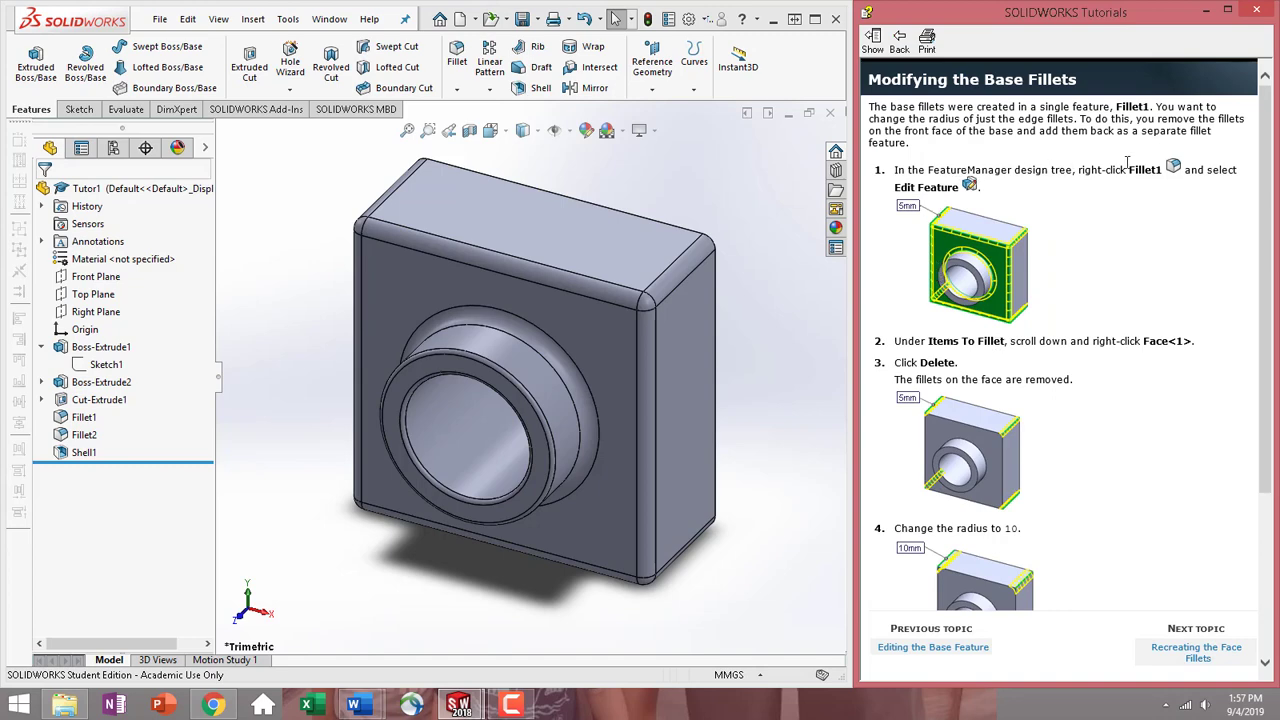
pyautogui.click(84, 417)
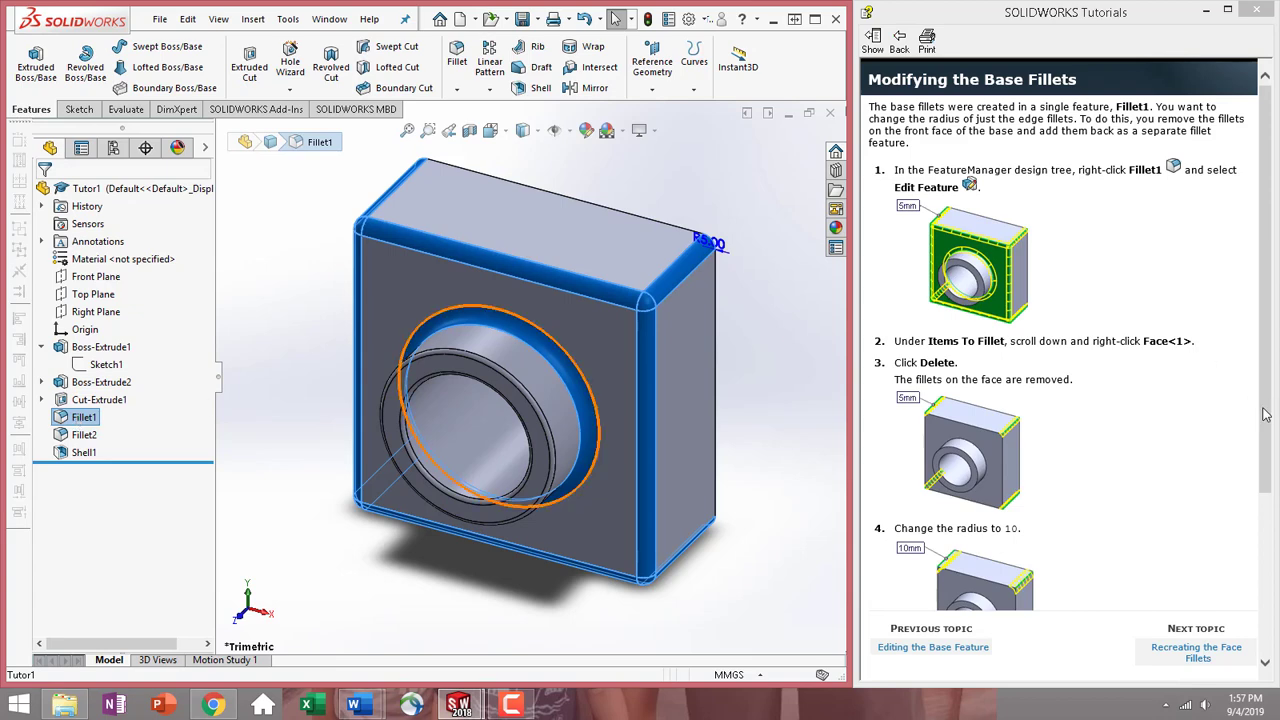
pyautogui.moveTo(1265, 415); pyautogui.dragTo(1262, 575)
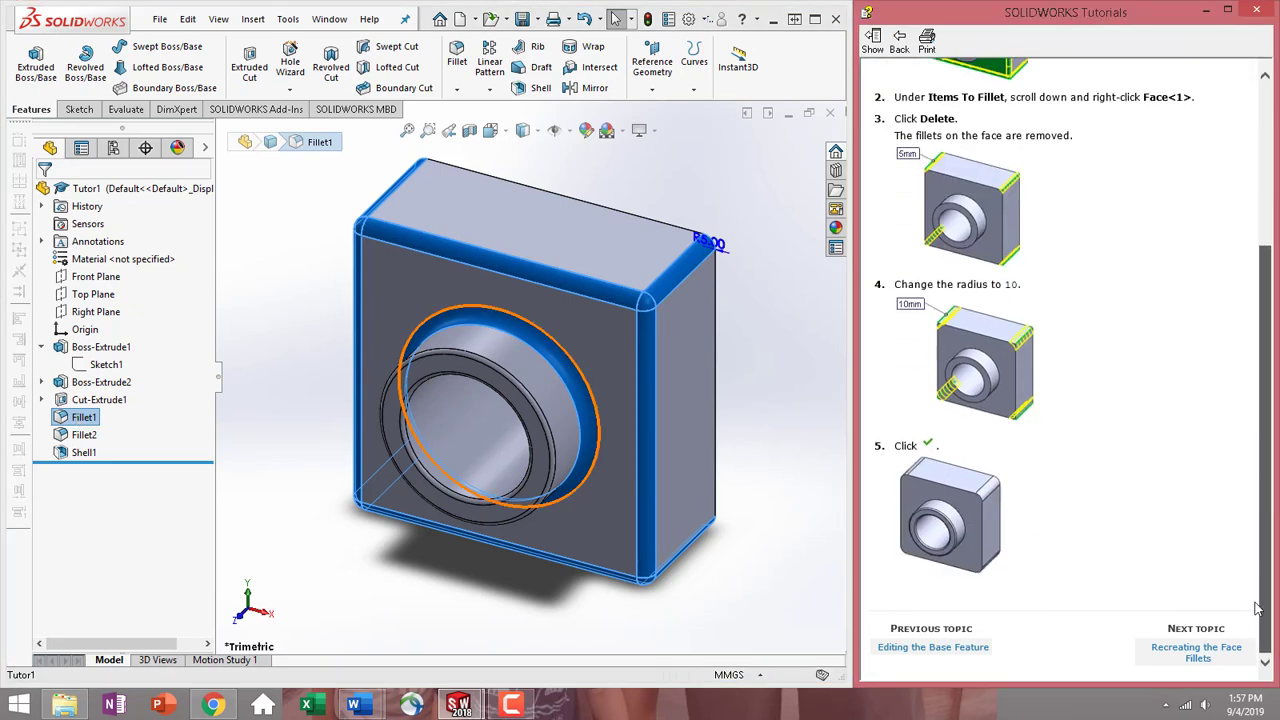
pyautogui.click(1197, 652)
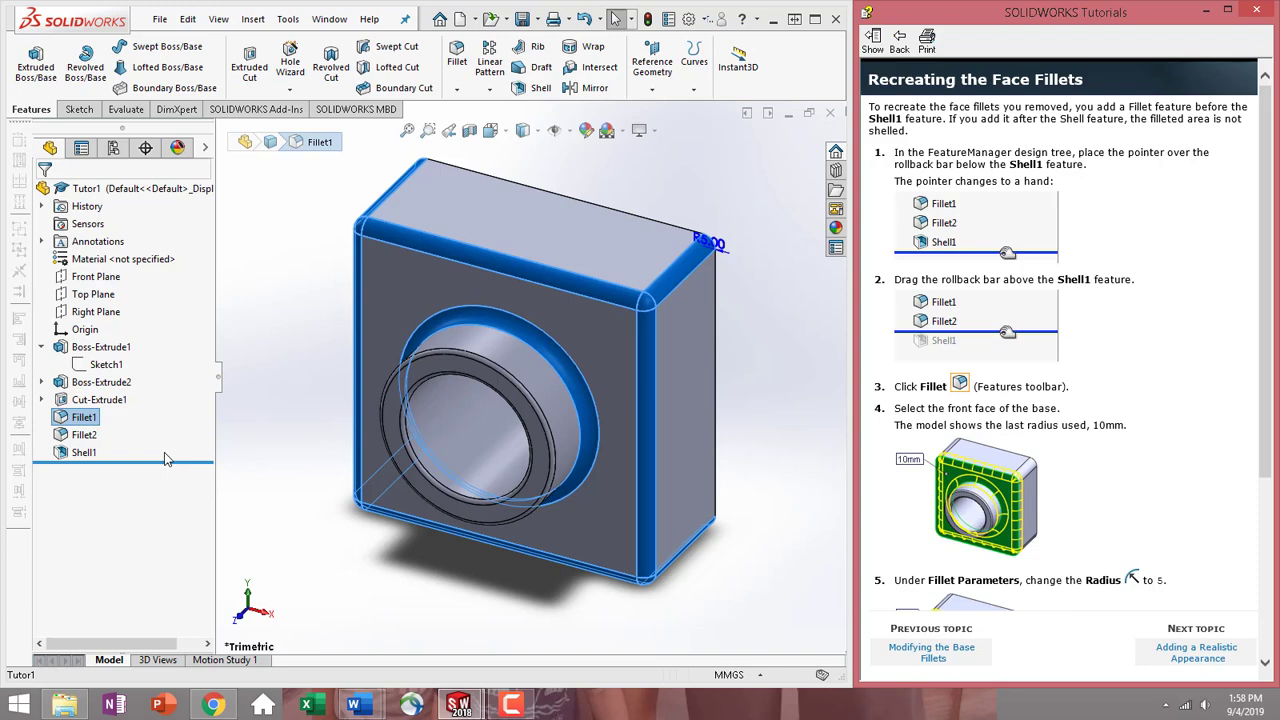
# Roll the feature history back above Shell1 to view the unshelled part, and roll it forward below Shell1 again.
pyautogui.click(165, 486)
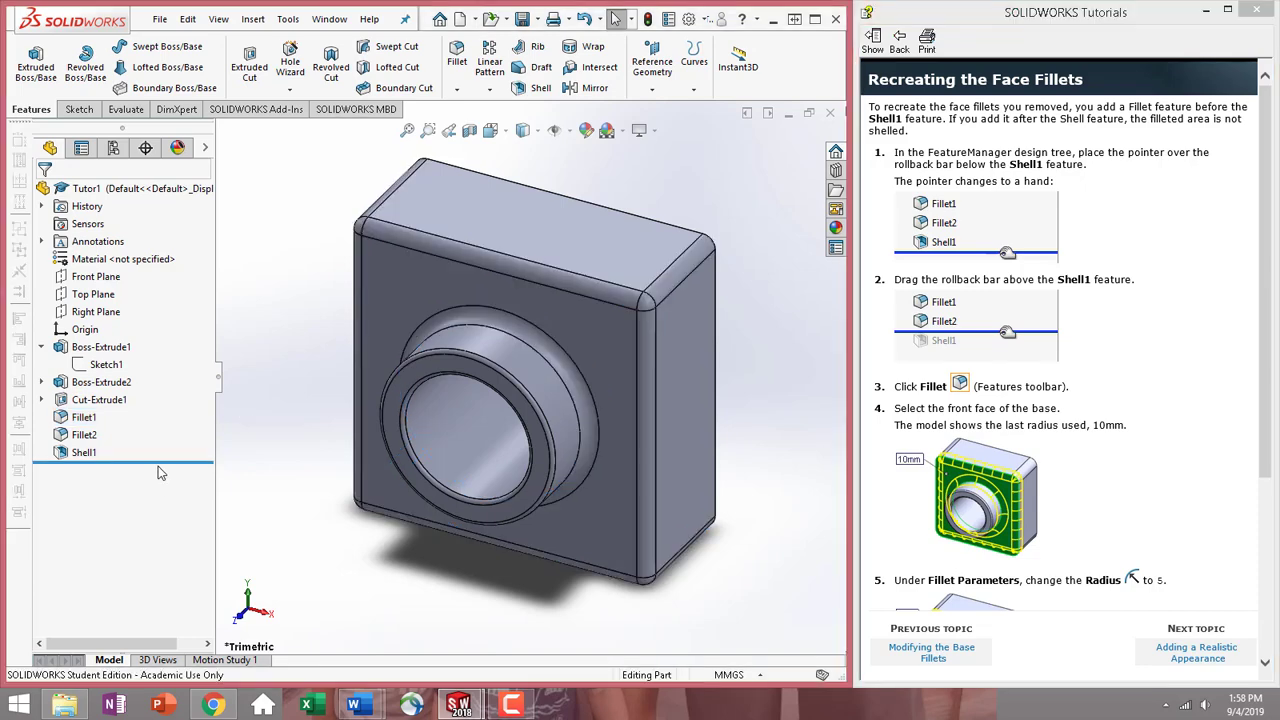
pyautogui.moveTo(166, 462)
pyautogui.mouseDown()
pyautogui.moveTo(164, 441)
pyautogui.moveTo(166, 462)
pyautogui.mouseUp()
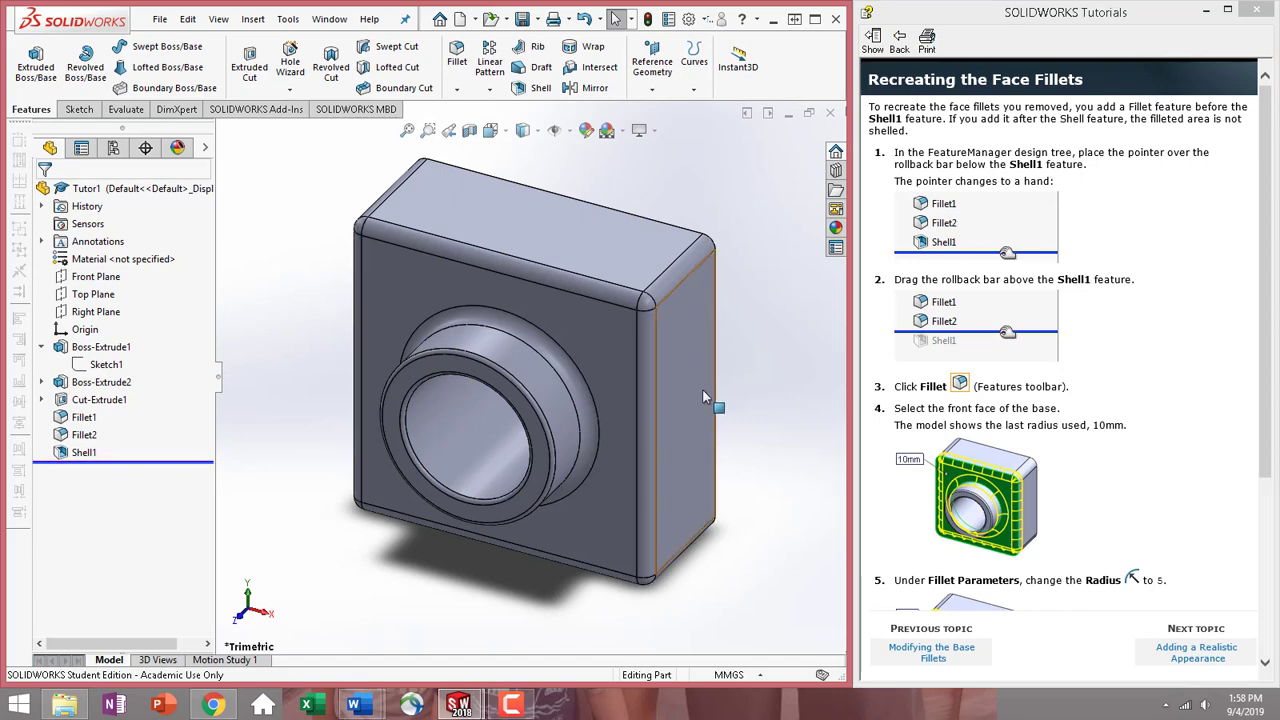
pyautogui.moveTo(702, 389); pyautogui.dragTo(636, 319, button='middle')
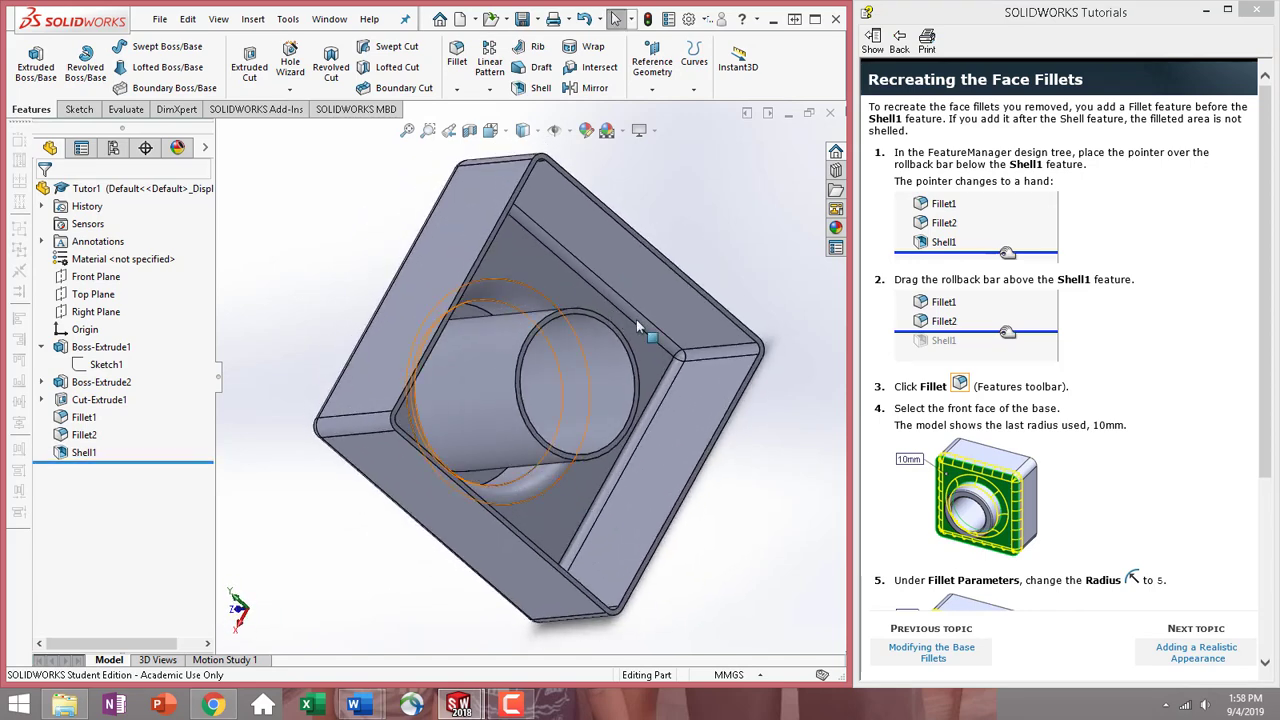
pyautogui.moveTo(165, 462); pyautogui.dragTo(166, 442)
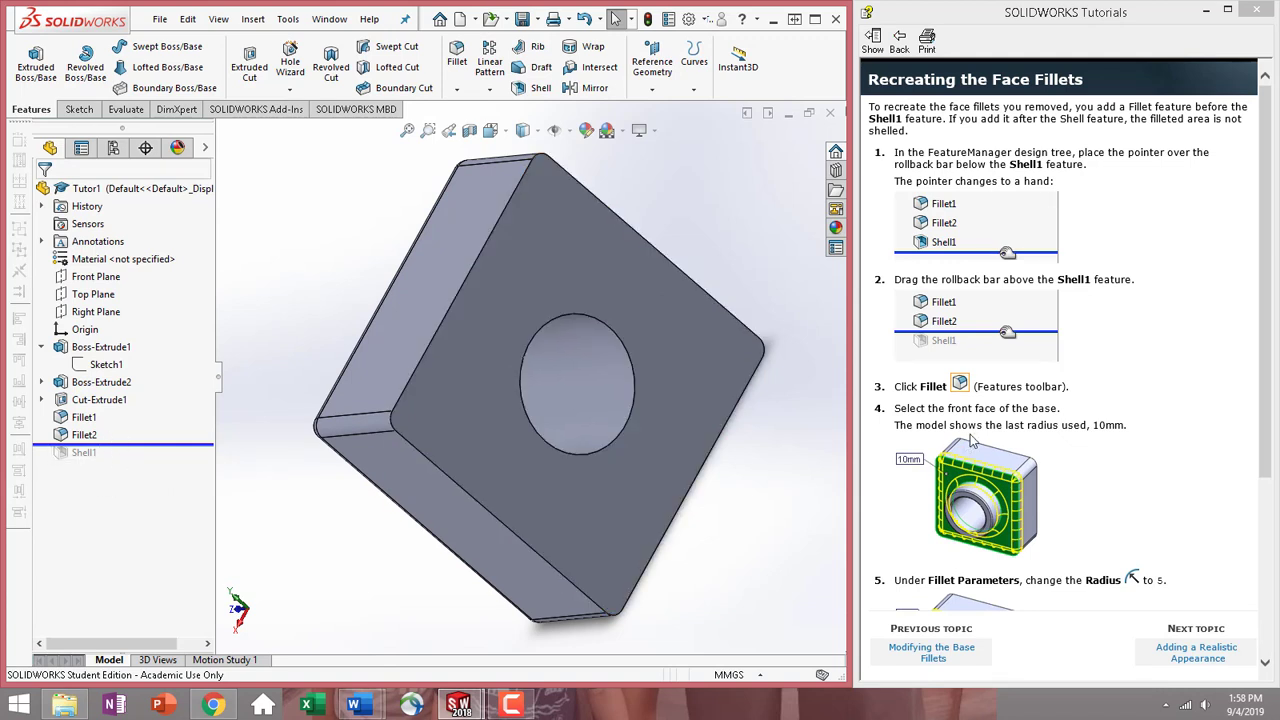
pyautogui.scroll(-3, 1248, 445)
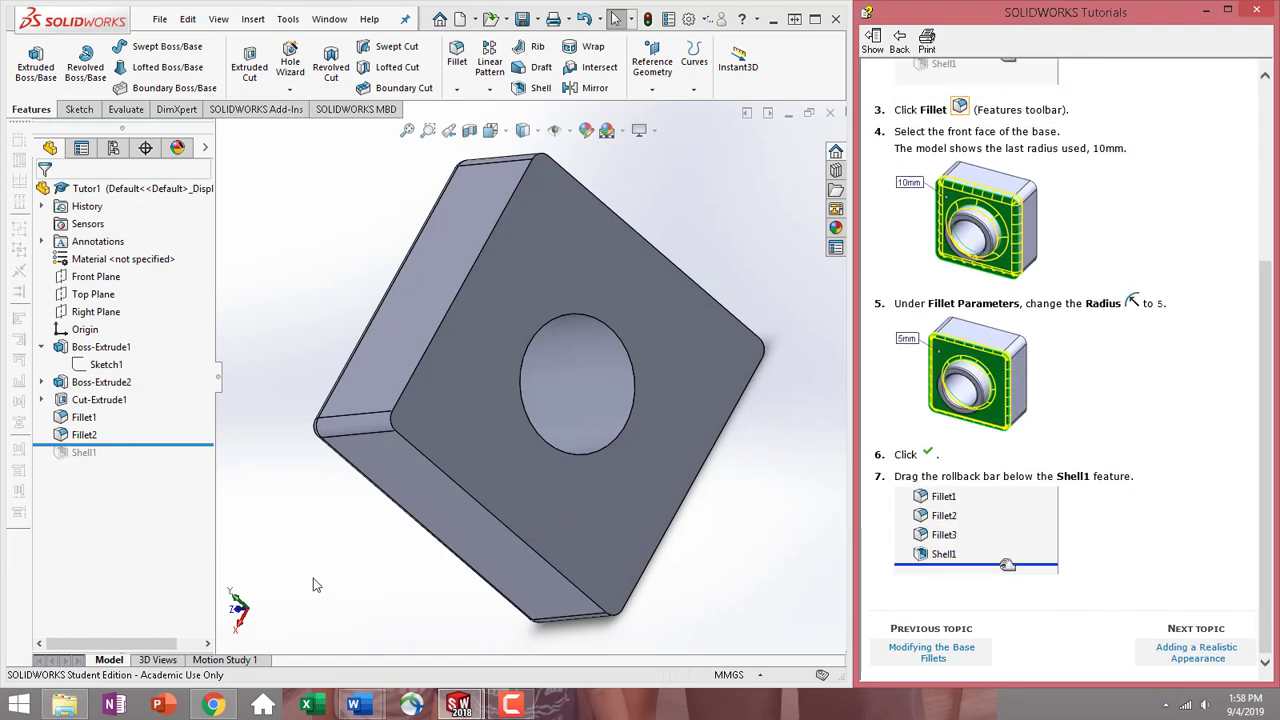
pyautogui.moveTo(146, 455); pyautogui.dragTo(138, 465)
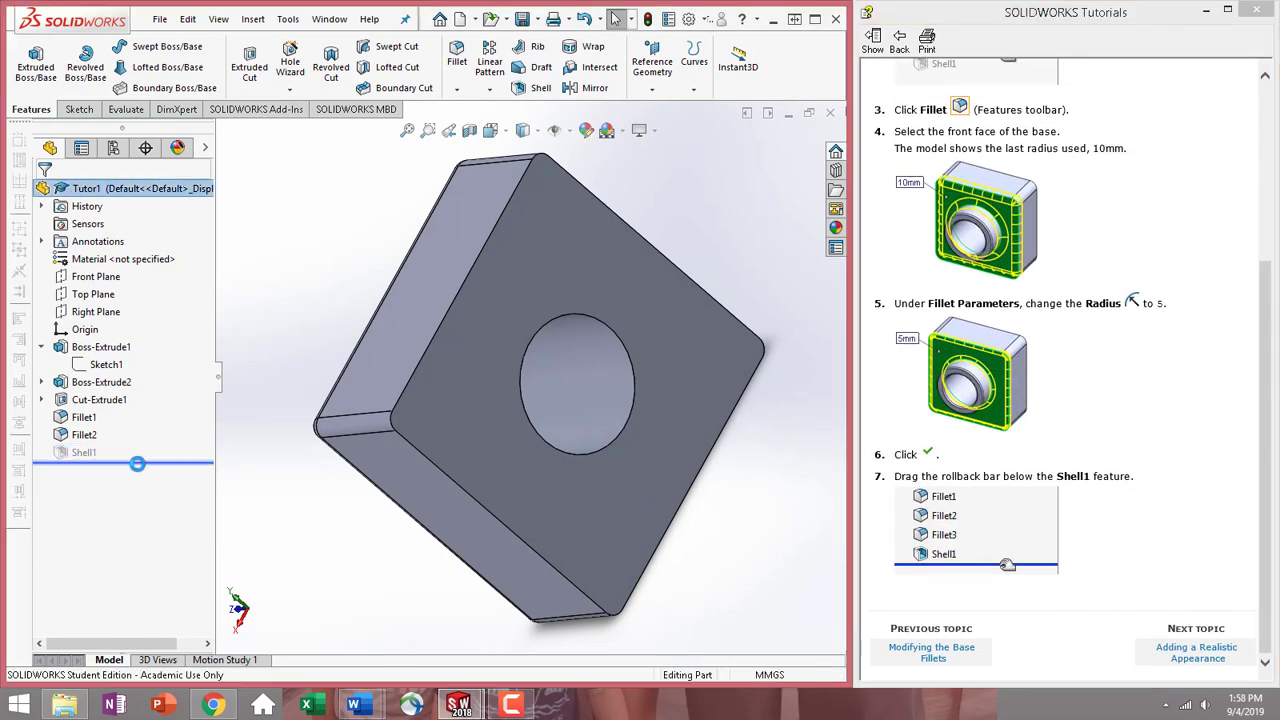
pyautogui.moveTo(369, 525); pyautogui.dragTo(540, 470, button='middle')
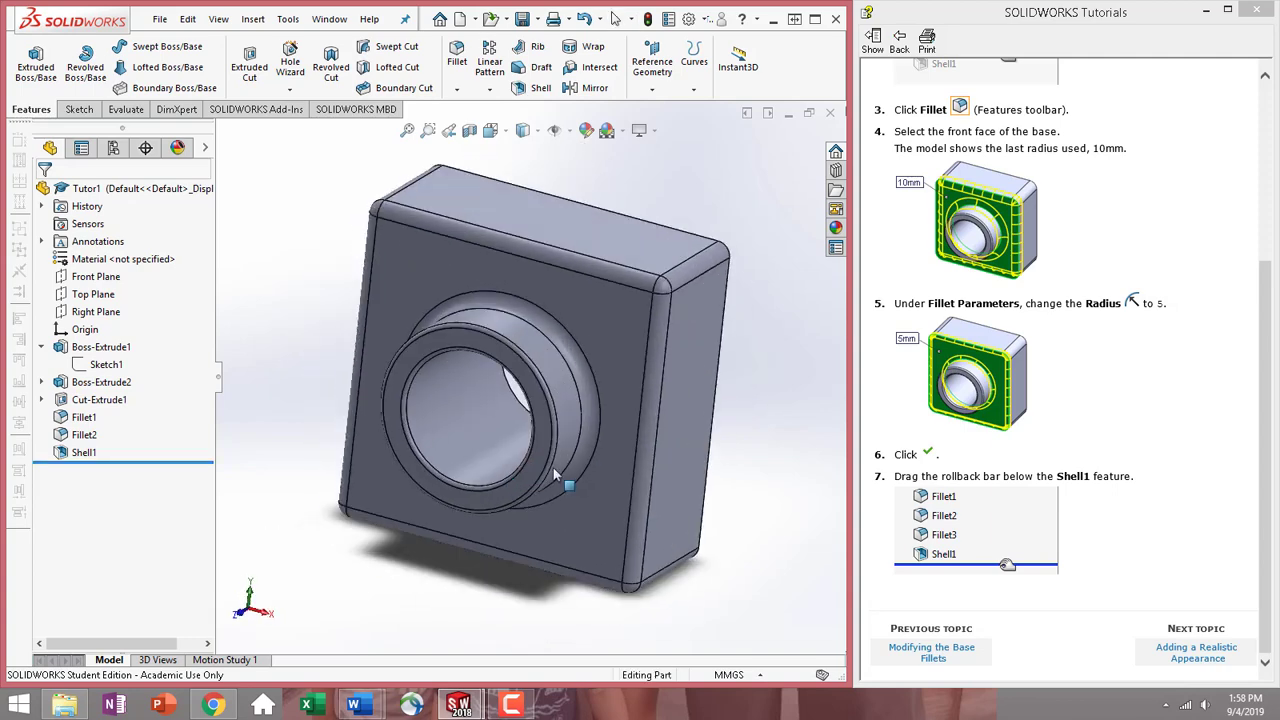
# Advance the tutorial to Adding a Realistic Appearance and set the model's display style to Shaded.
pyautogui.click(1196, 652)
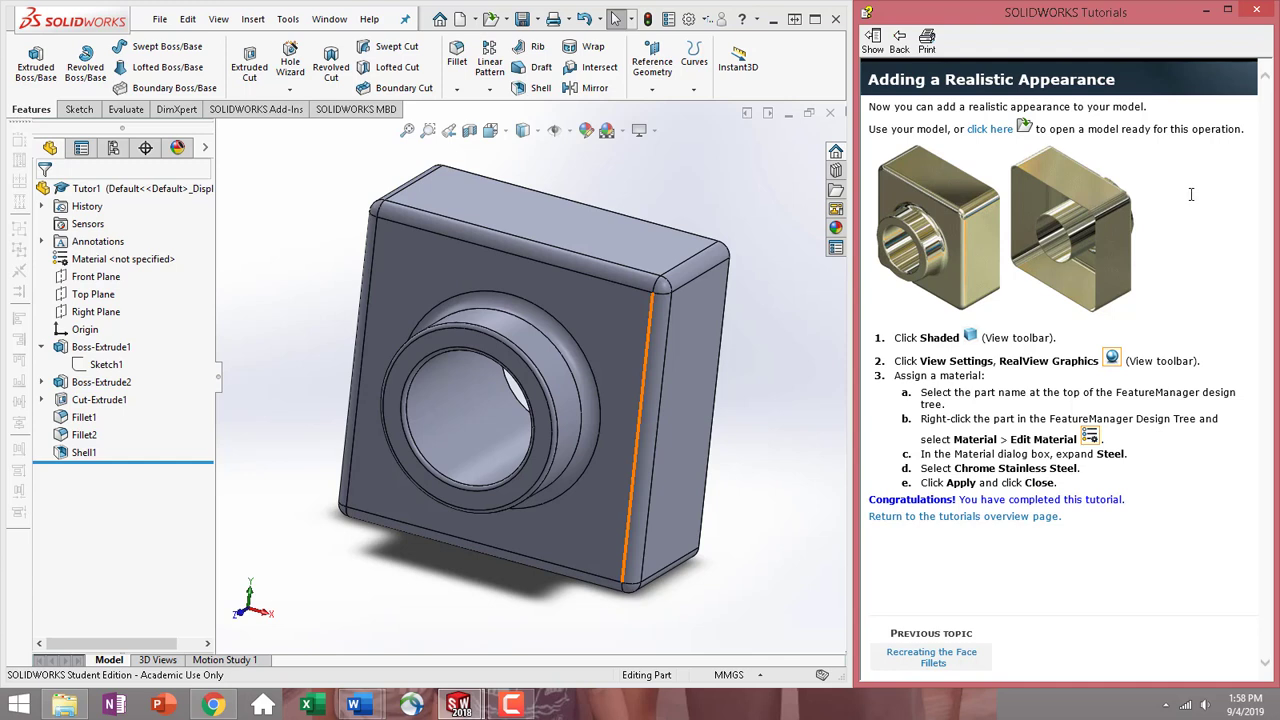
pyautogui.click(538, 131)
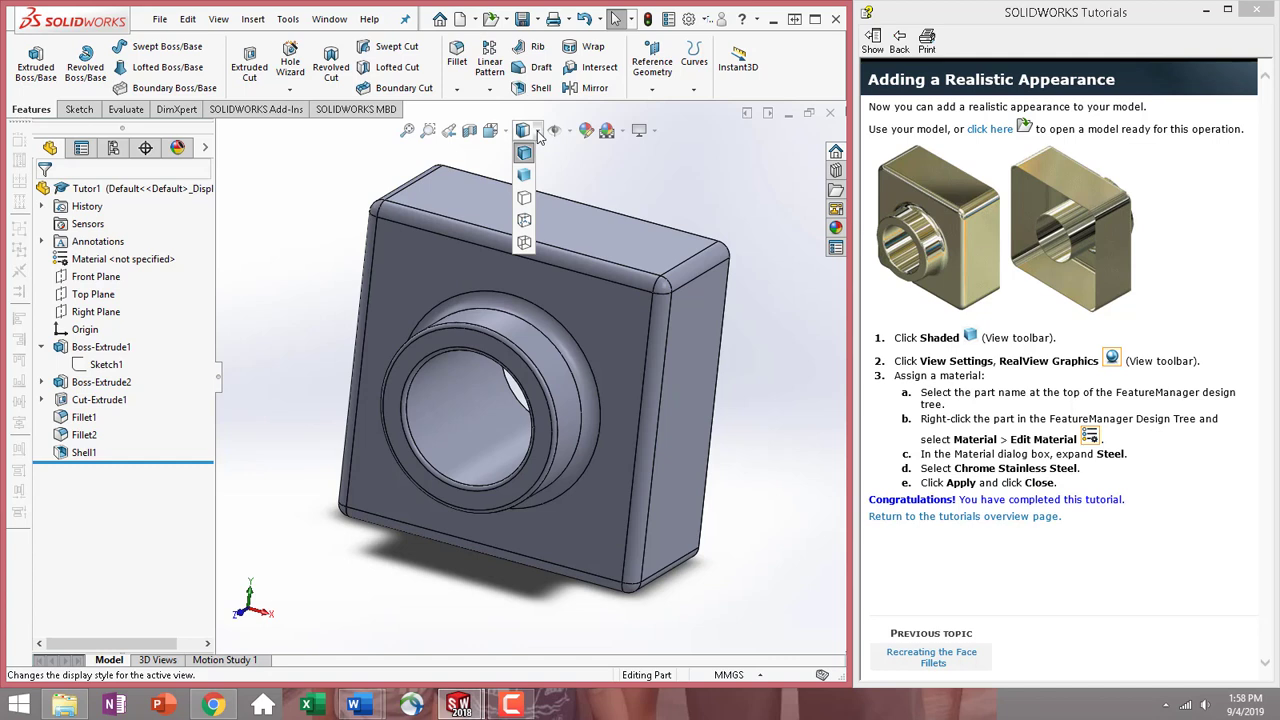
pyautogui.click(524, 175)
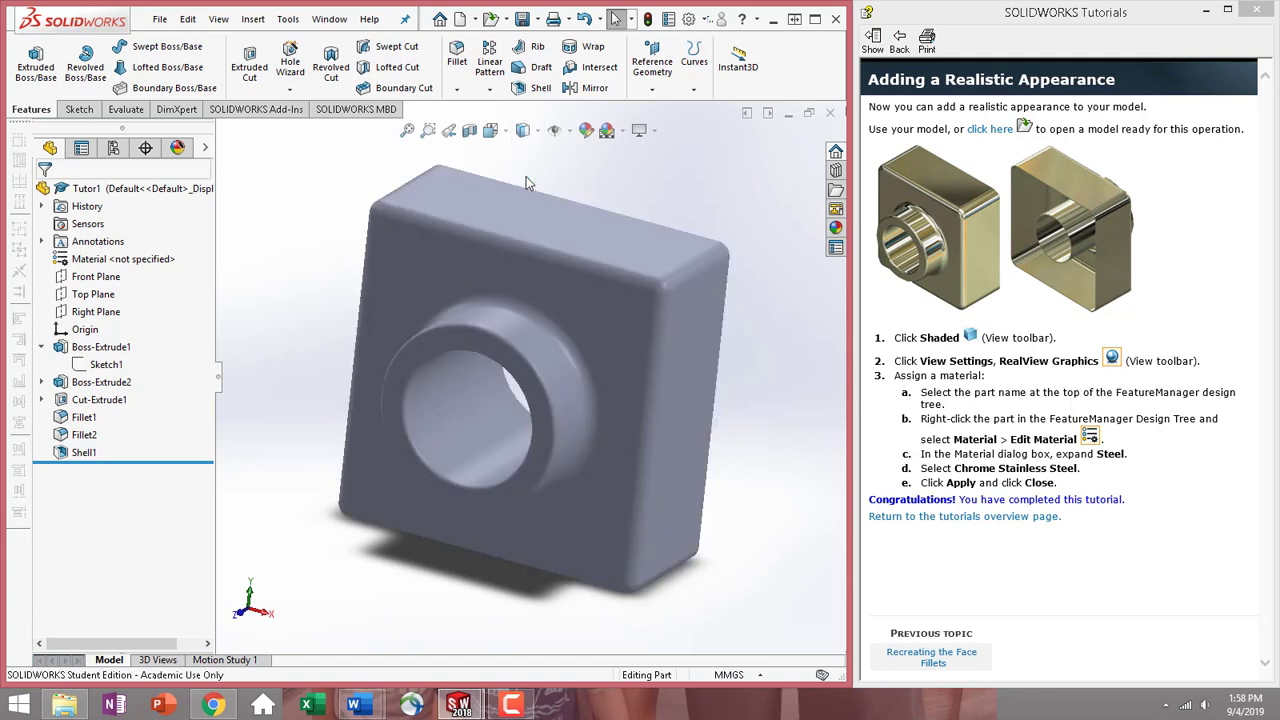
pyautogui.moveTo(701, 224)
pyautogui.mouseDown(button='middle')
pyautogui.moveTo(660, 211)
pyautogui.moveTo(682, 178)
pyautogui.moveTo(702, 213)
pyautogui.mouseUp(button='middle')
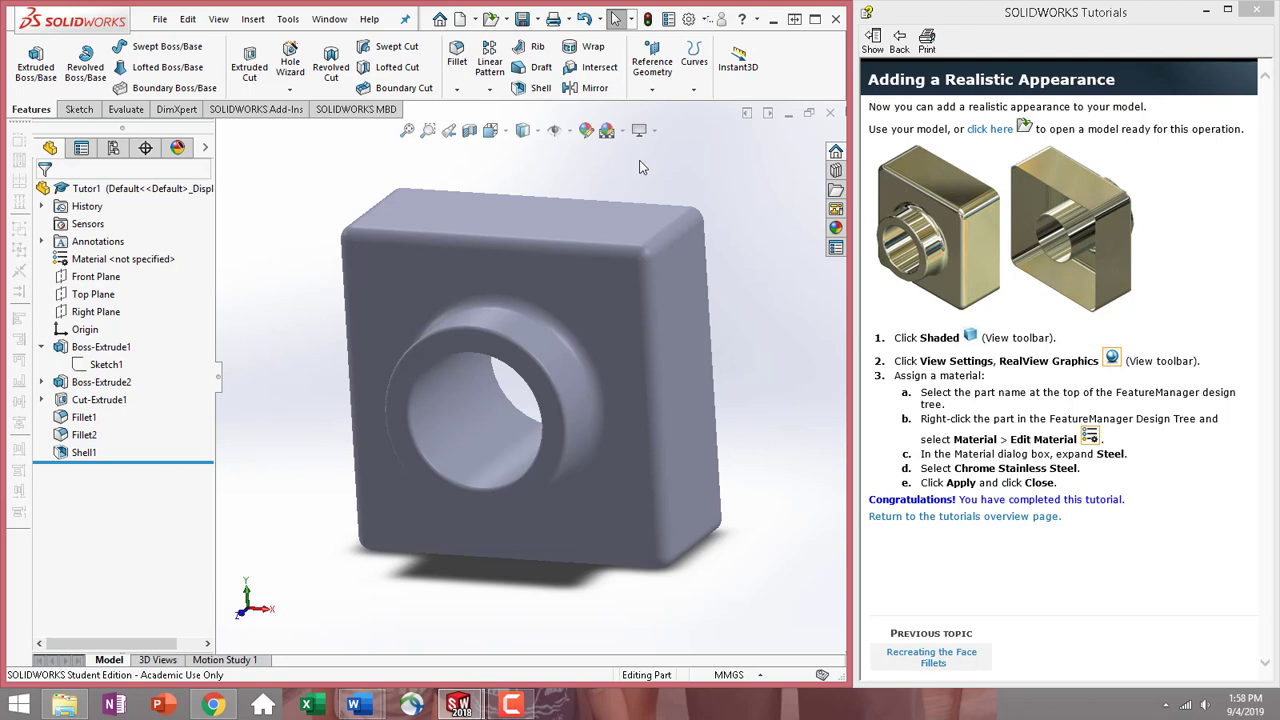
# Look for the RealView Graphics option among the view toolbars, the appearances library and the display settings.
pyautogui.click(216, 22)
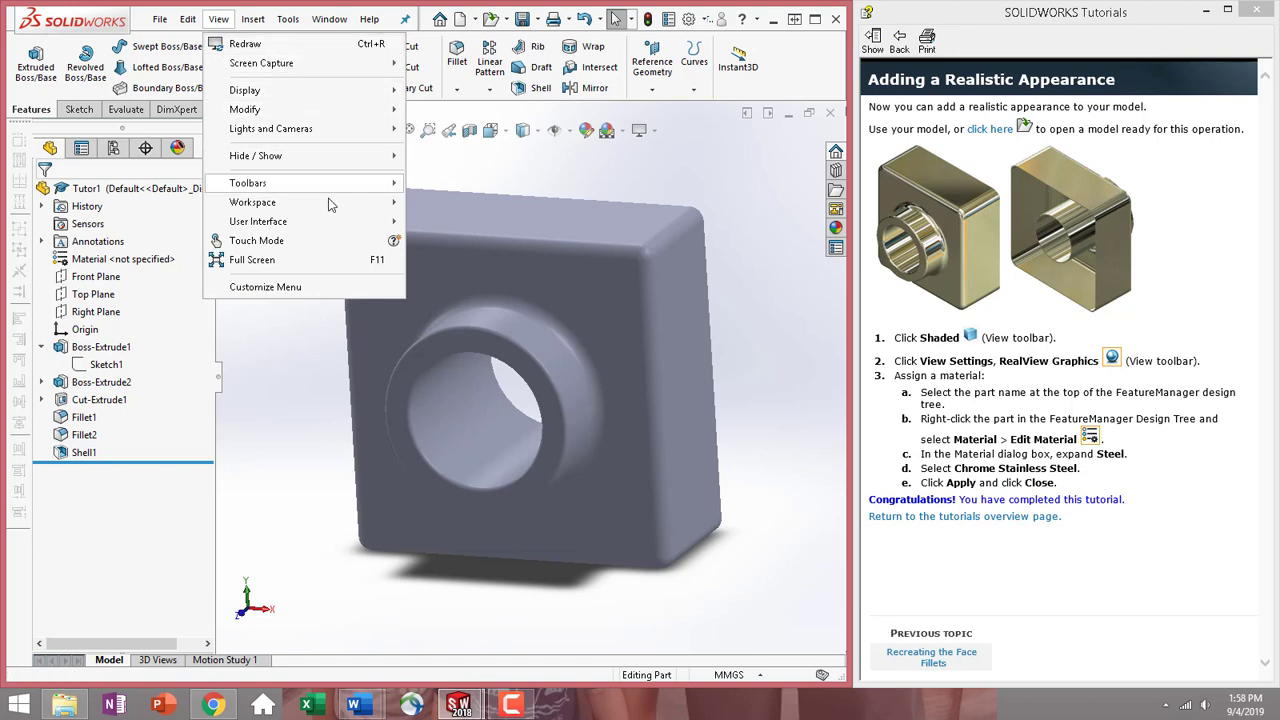
pyautogui.moveTo(335, 210)
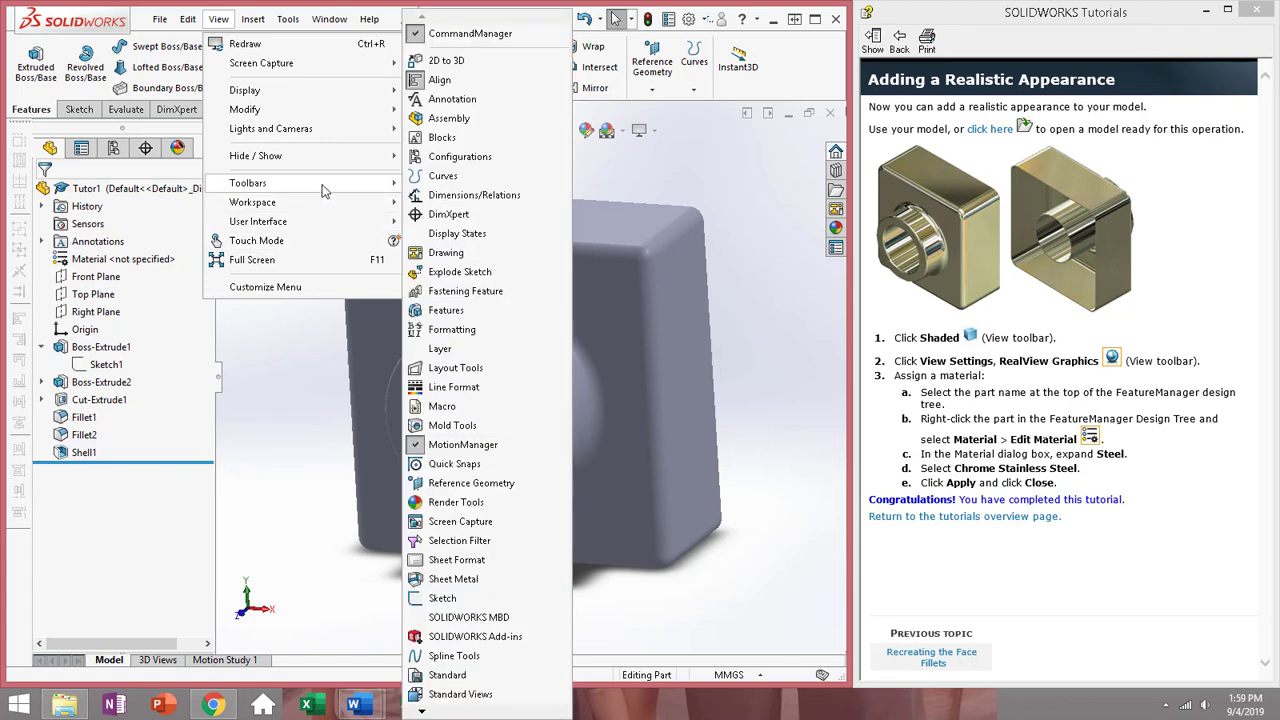
pyautogui.click(837, 228)
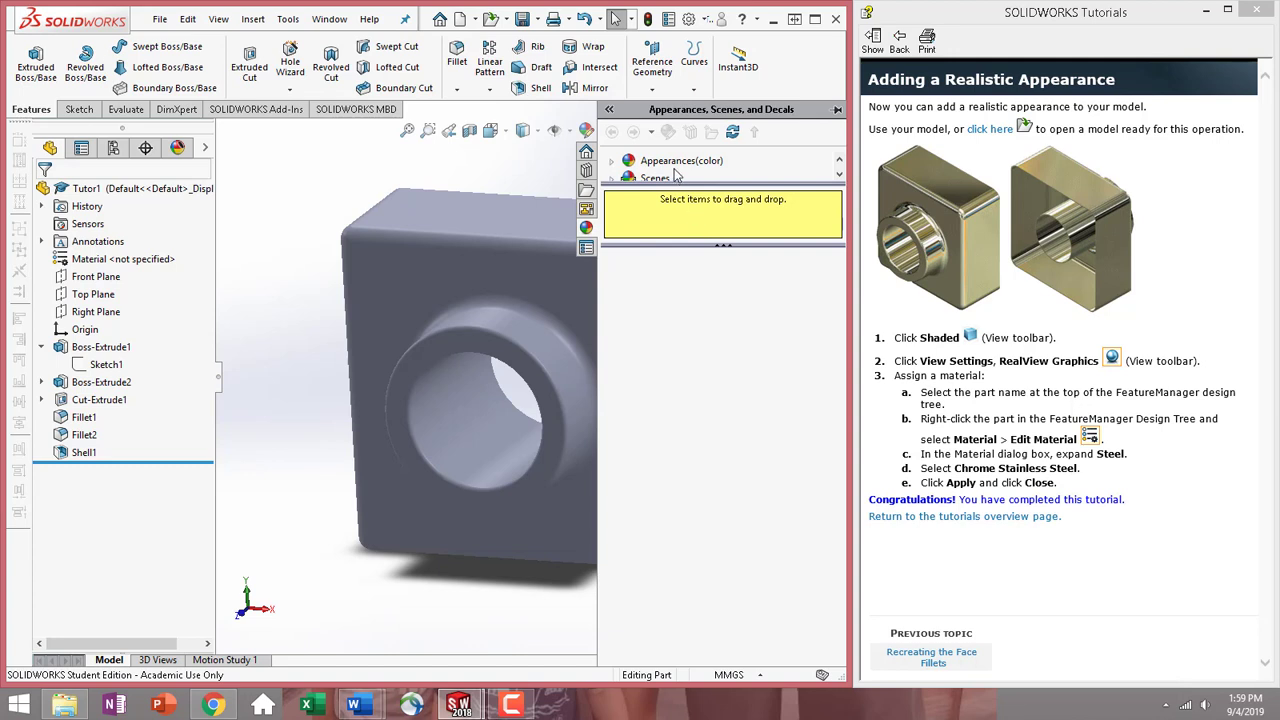
pyautogui.click(673, 168)
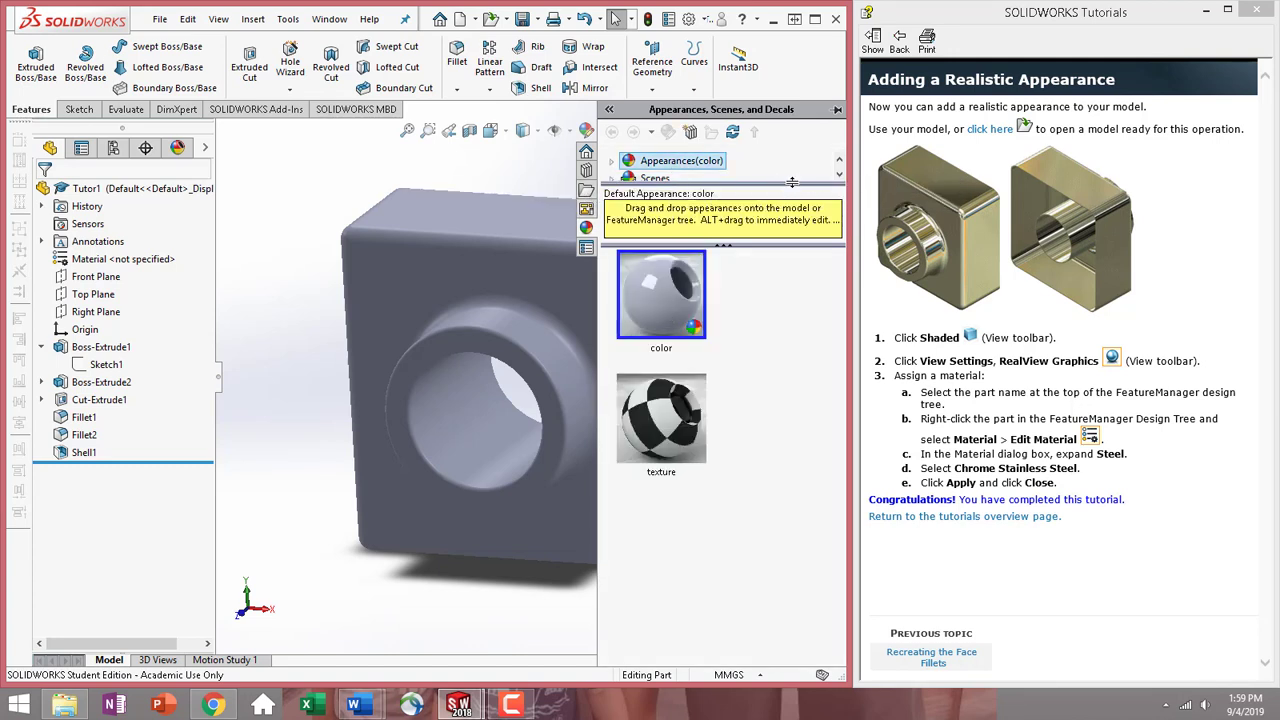
pyautogui.click(841, 176)
pyautogui.click(841, 176)
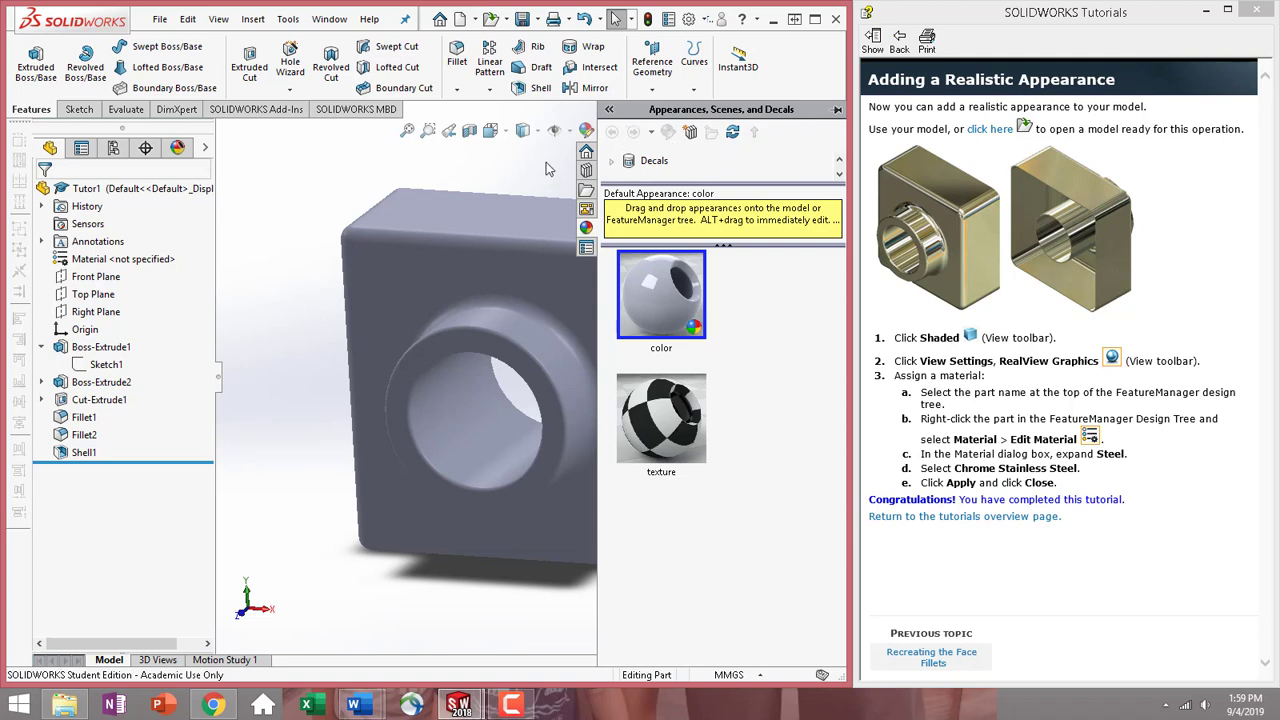
pyautogui.click(575, 162)
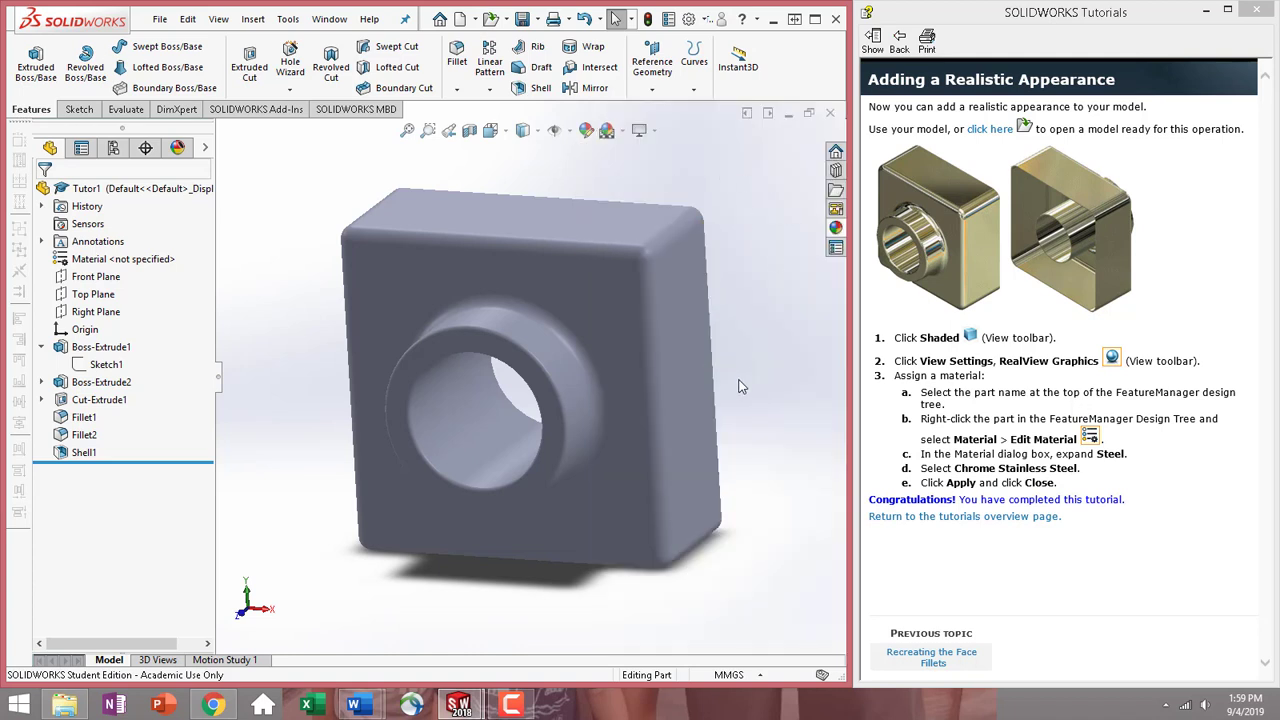
pyautogui.moveTo(737, 383); pyautogui.dragTo(712, 392, button='middle')
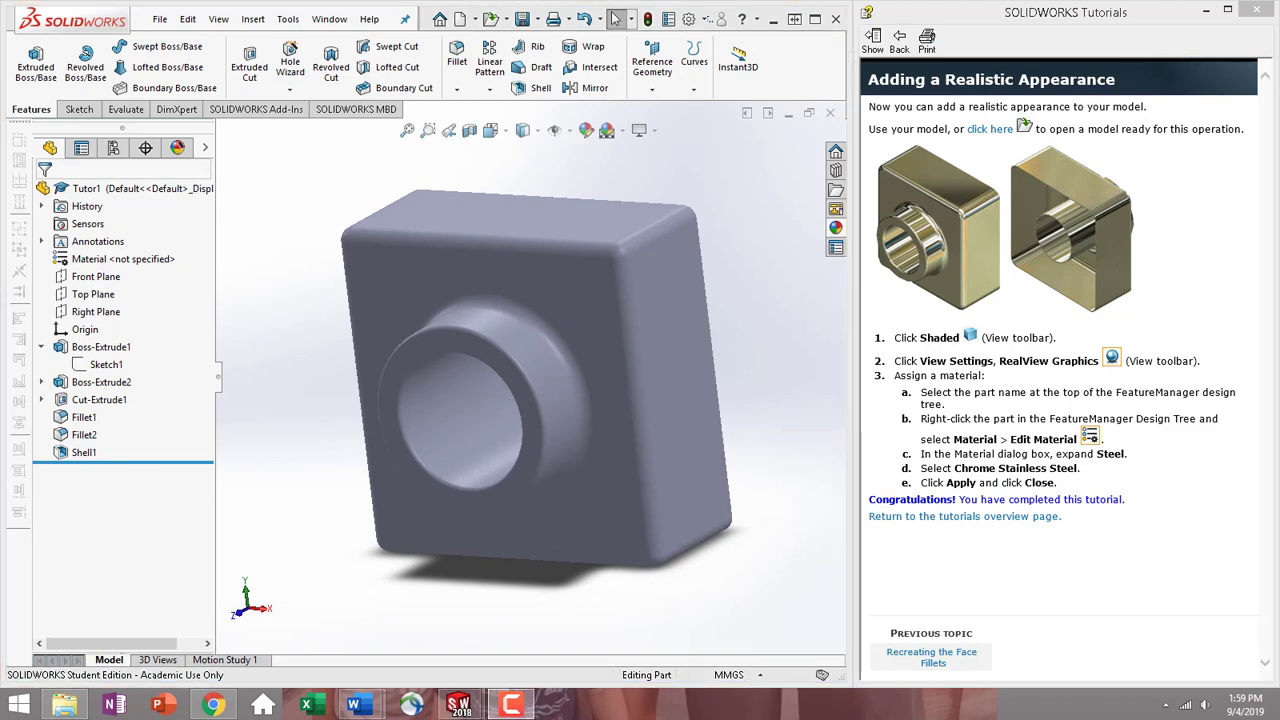
pyautogui.click(218, 19)
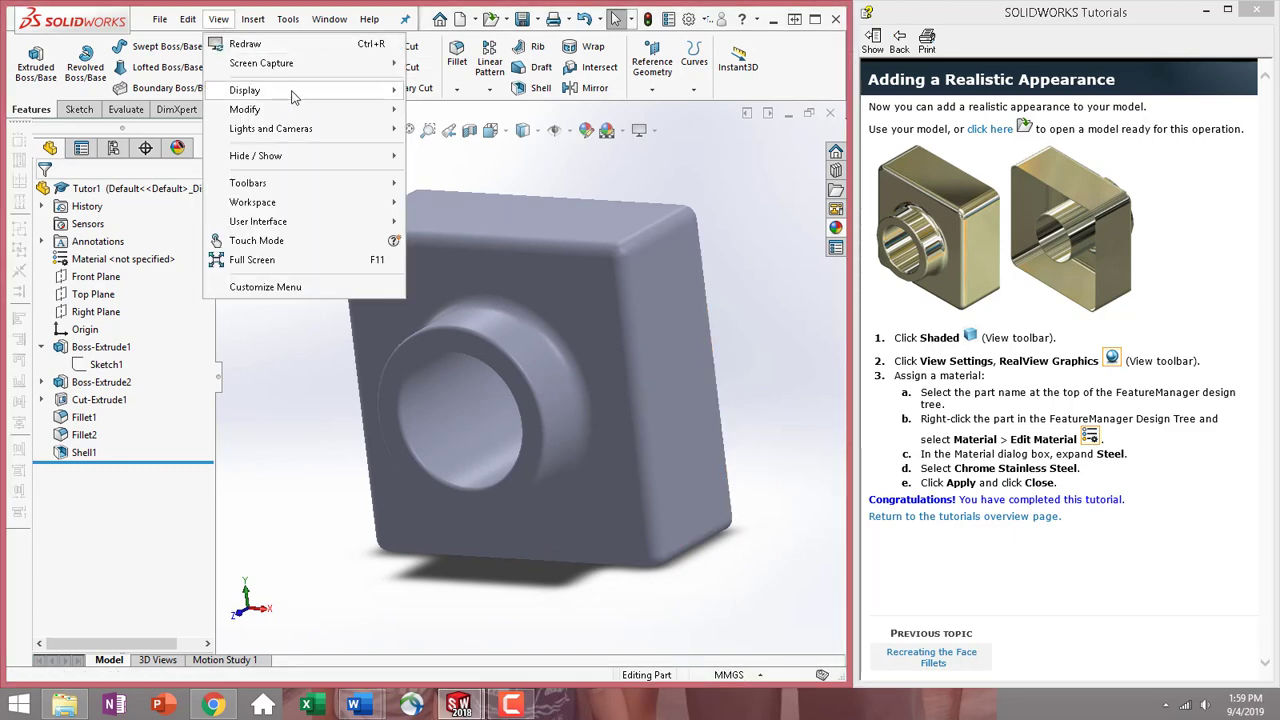
pyautogui.moveTo(293, 94)
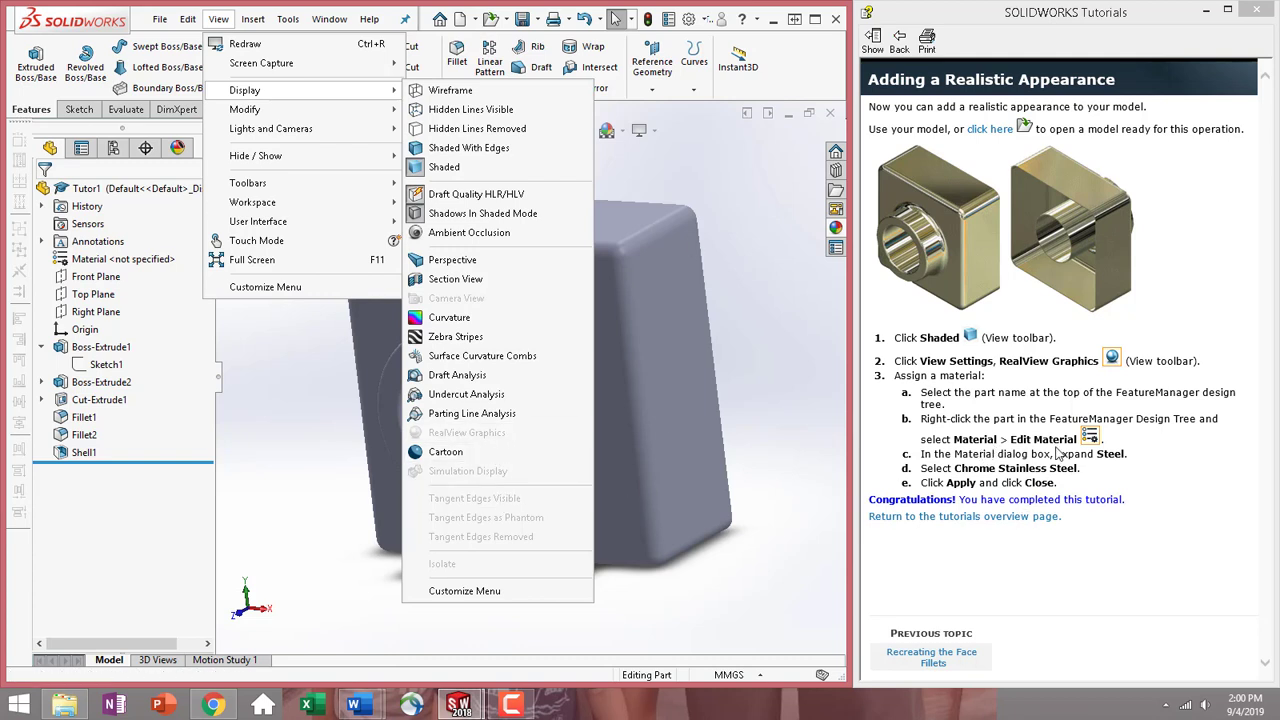
pyautogui.click(762, 322)
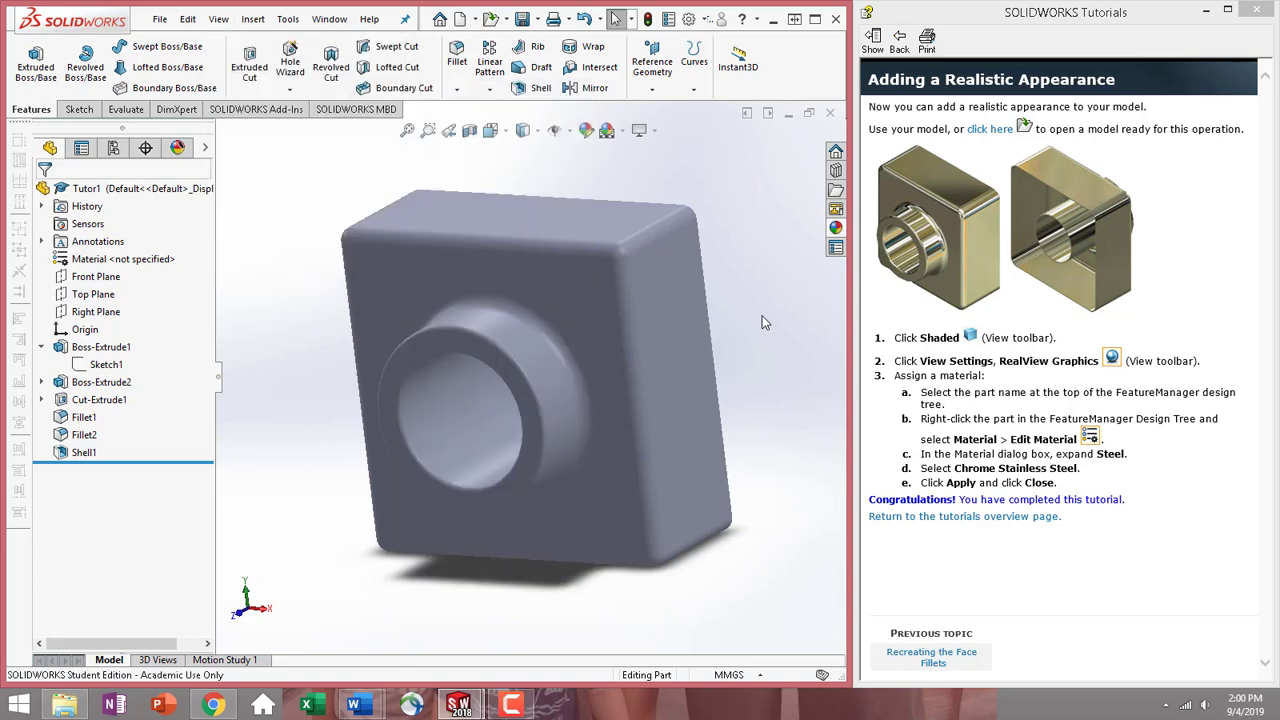
# Assign Chrome Stainless Steel from the Steel category as the part's material.
pyautogui.click(89, 262)
pyautogui.rightClick(90, 262)
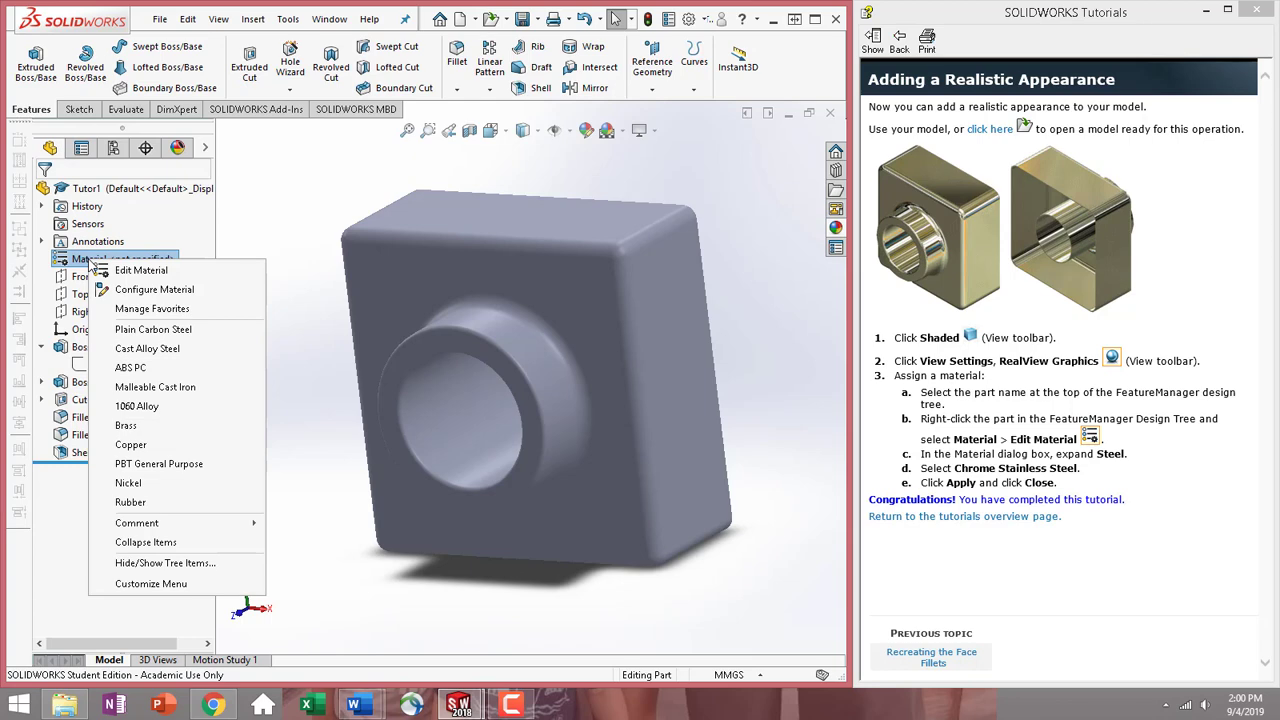
pyautogui.click(135, 271)
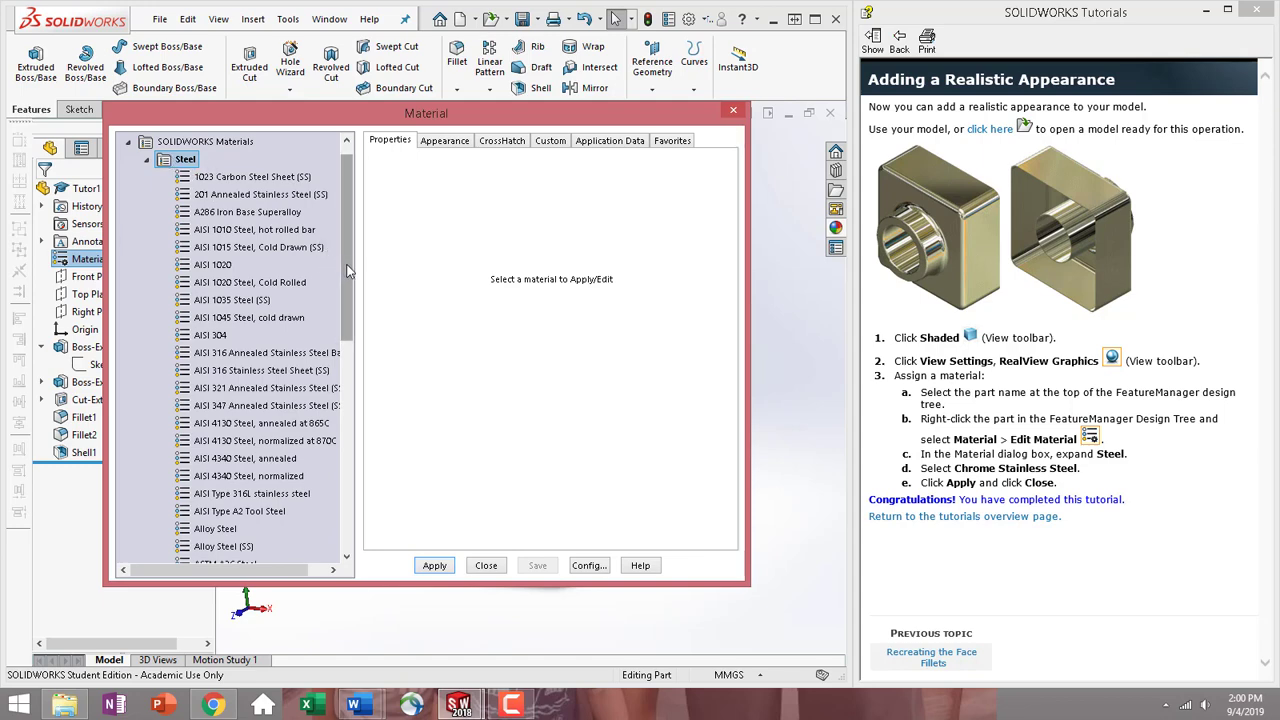
pyautogui.moveTo(347, 270); pyautogui.dragTo(352, 360)
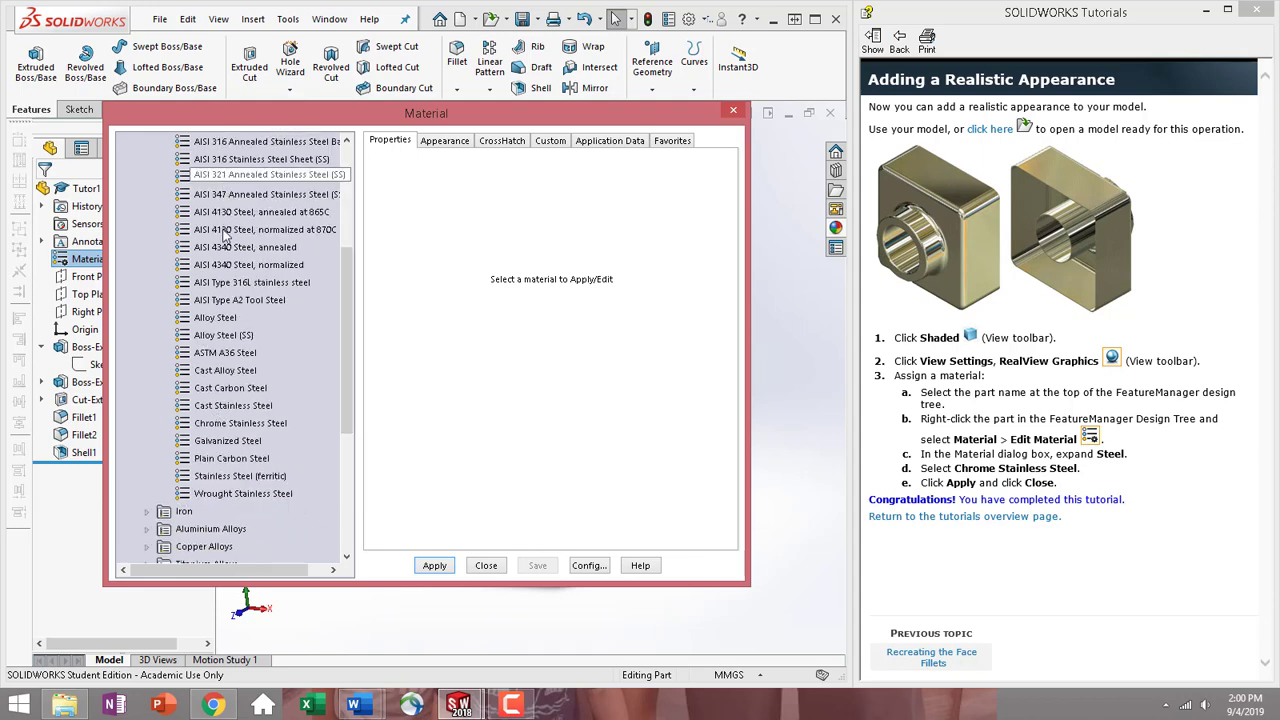
pyautogui.click(249, 428)
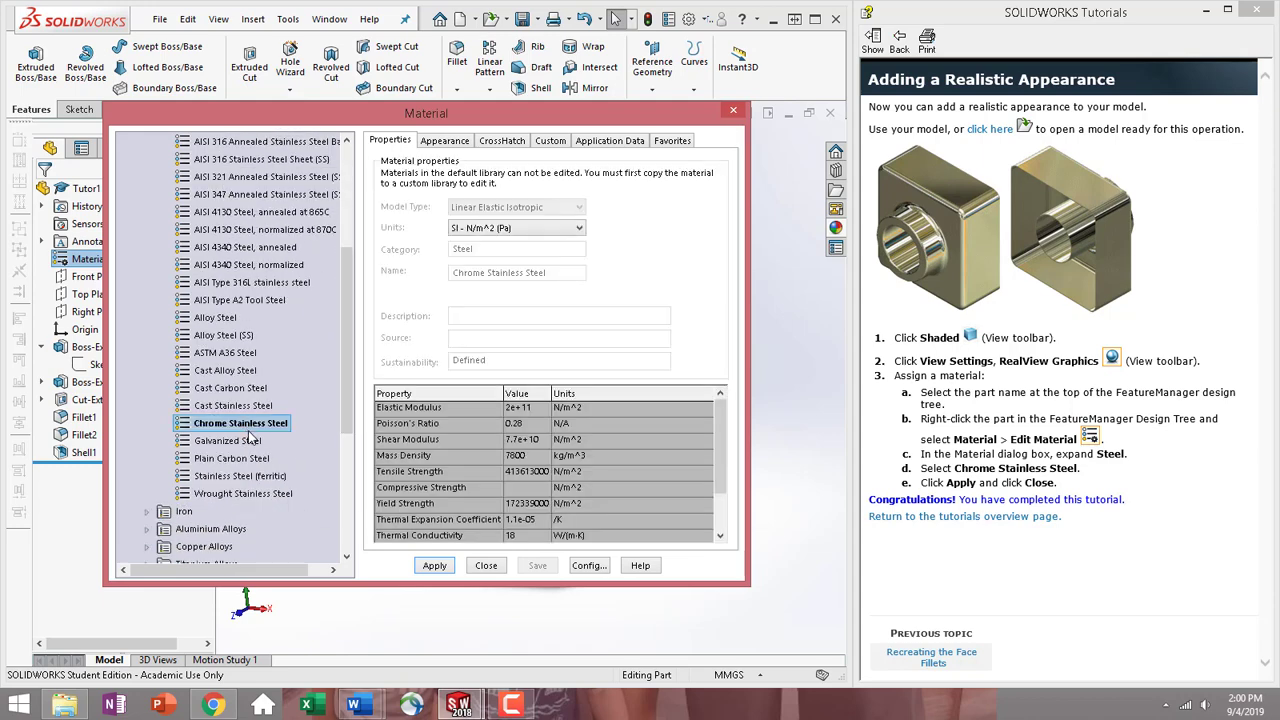
pyautogui.click(436, 568)
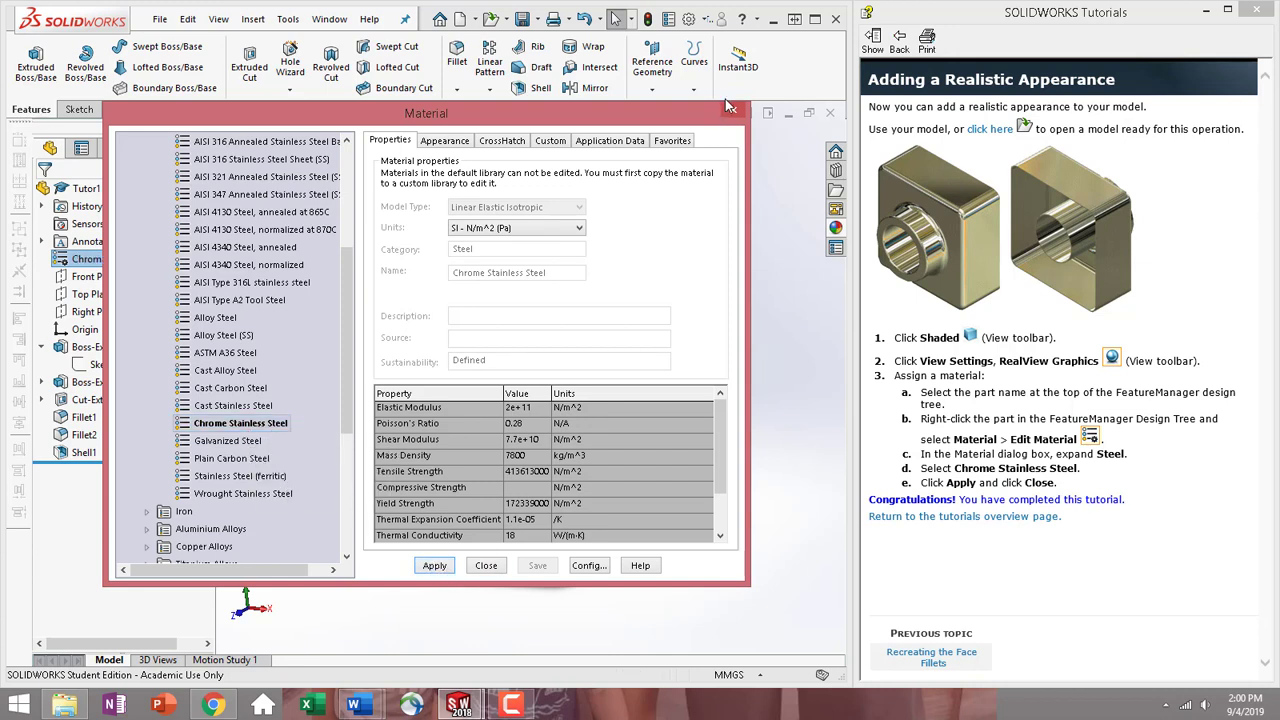
pyautogui.click(480, 567)
pyautogui.moveTo(766, 434); pyautogui.dragTo(620, 392, button='middle')
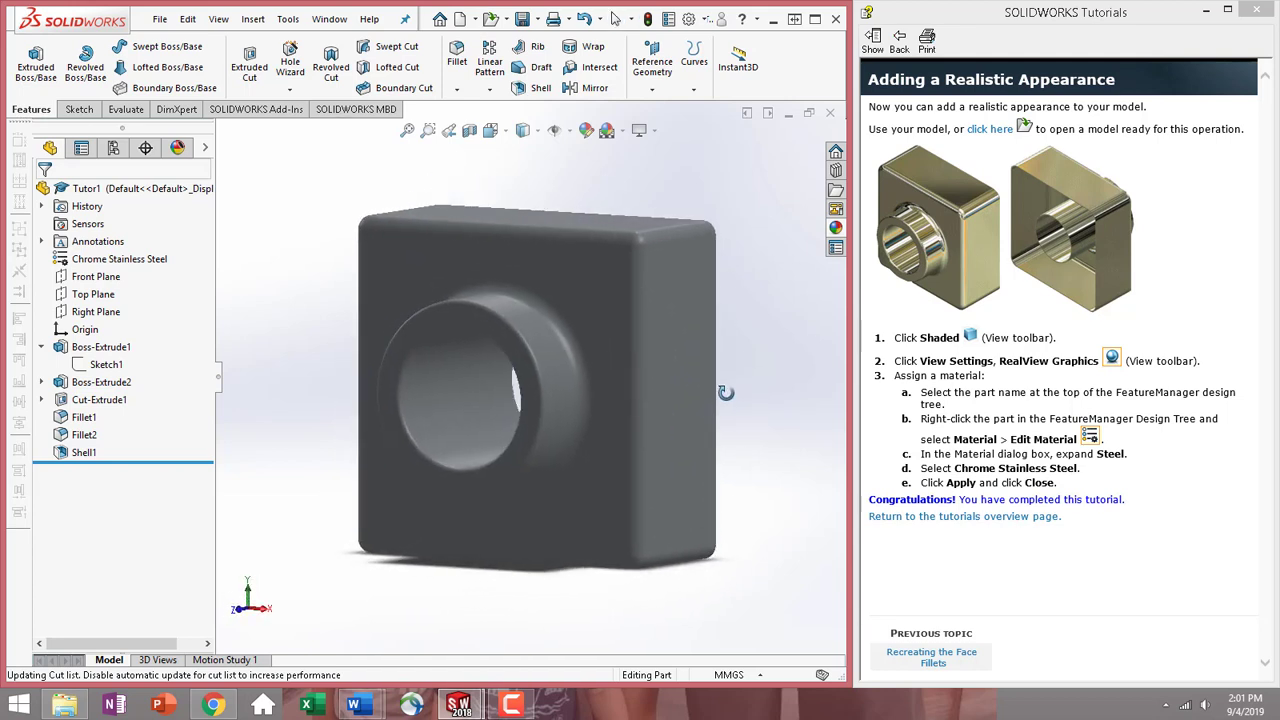
# Set the model's display style to Shaded With Edges.
pyautogui.click(491, 131)
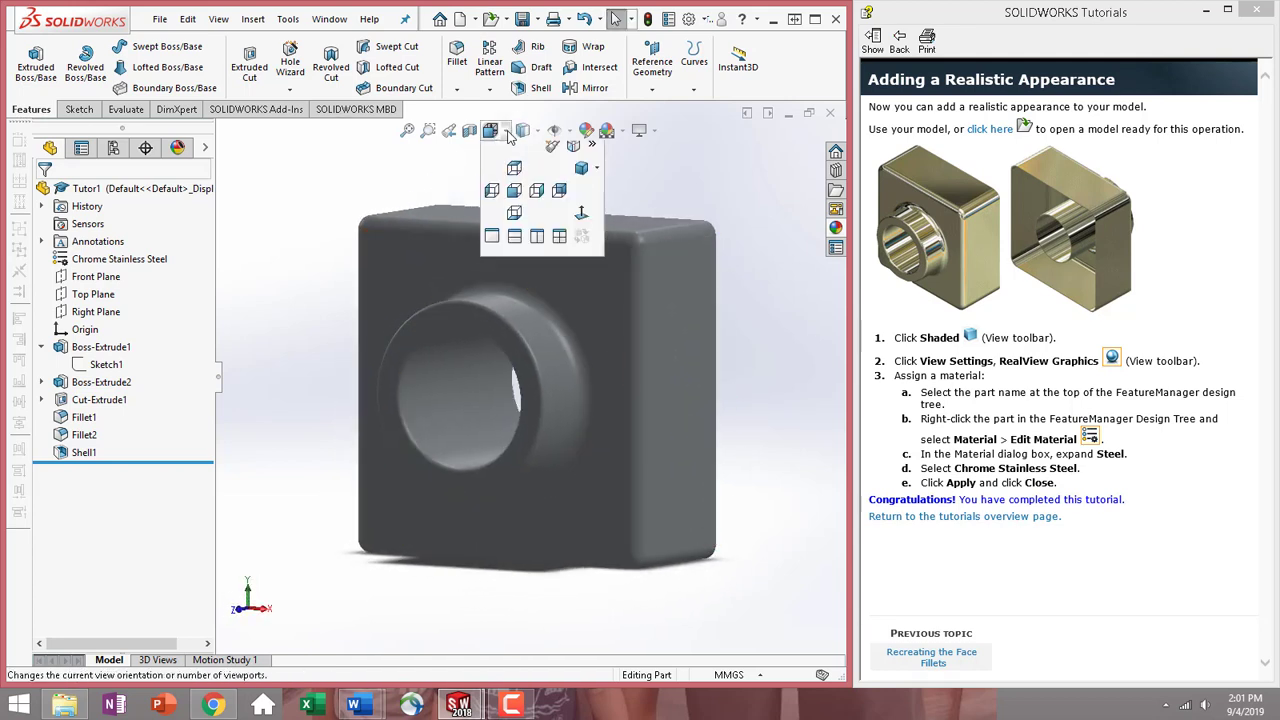
pyautogui.click(533, 132)
pyautogui.click(523, 153)
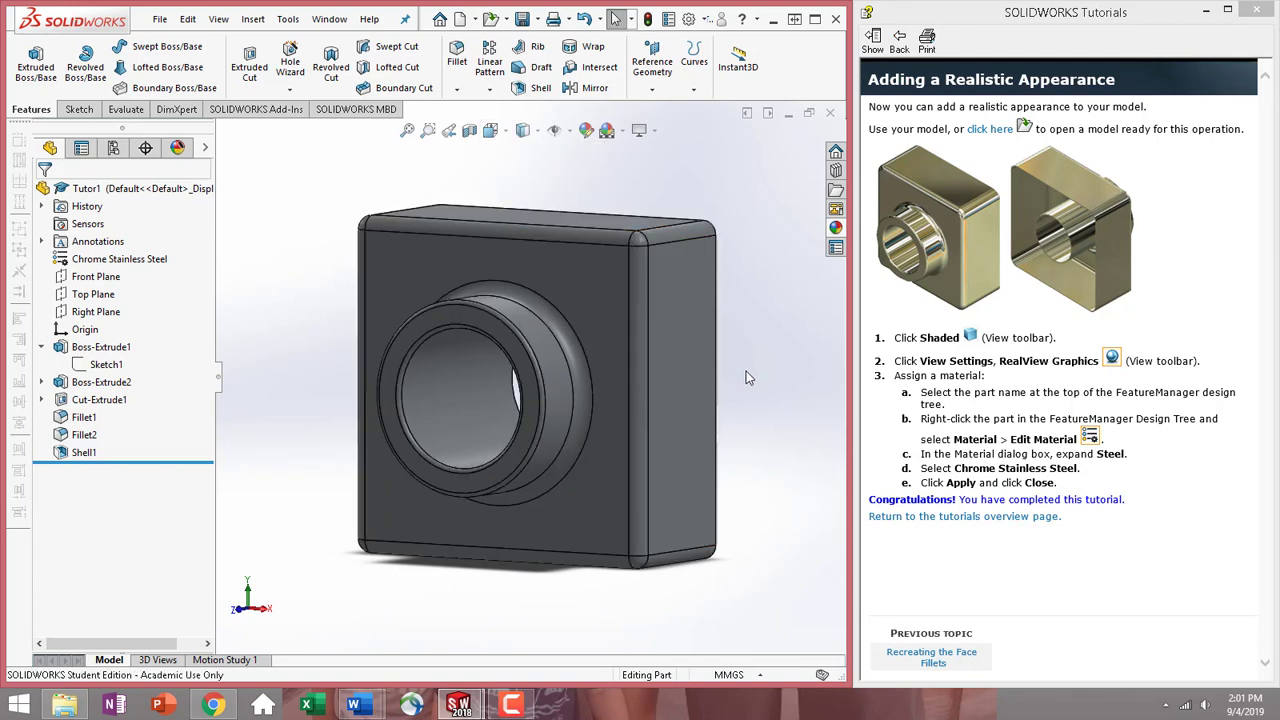
pyautogui.scroll(3, 748, 369)
pyautogui.scroll(-1, 757, 390)
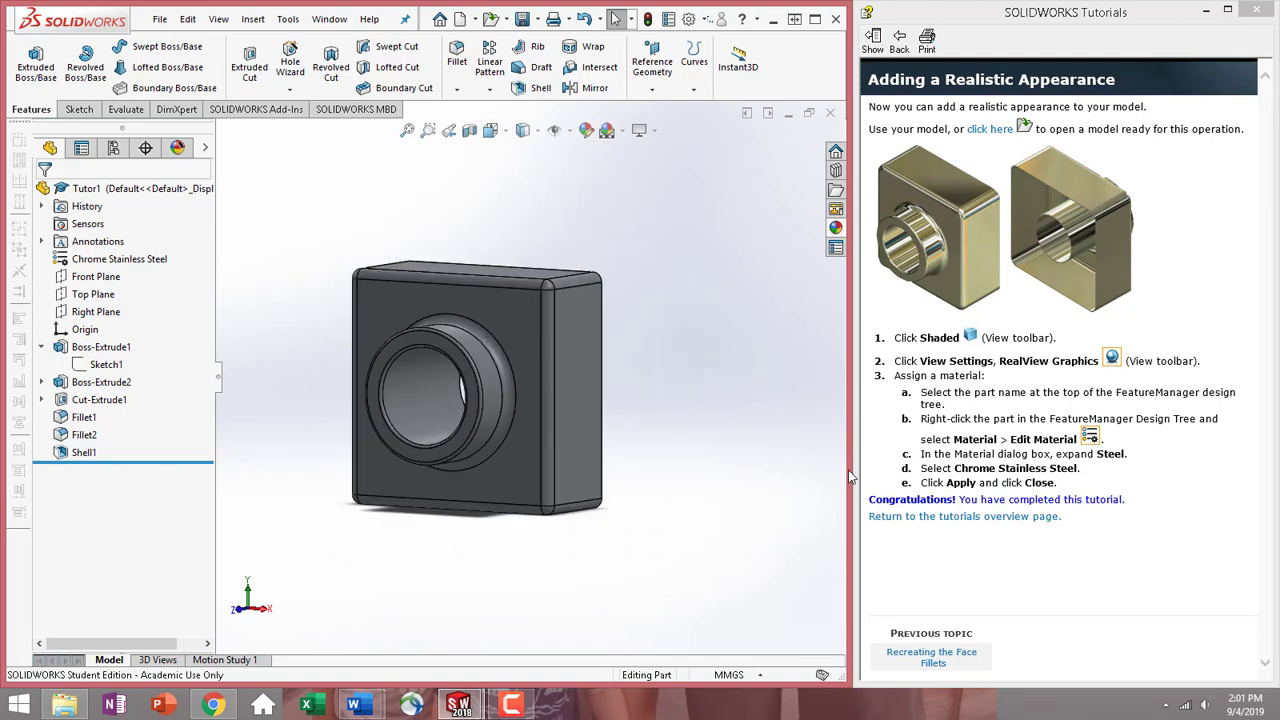